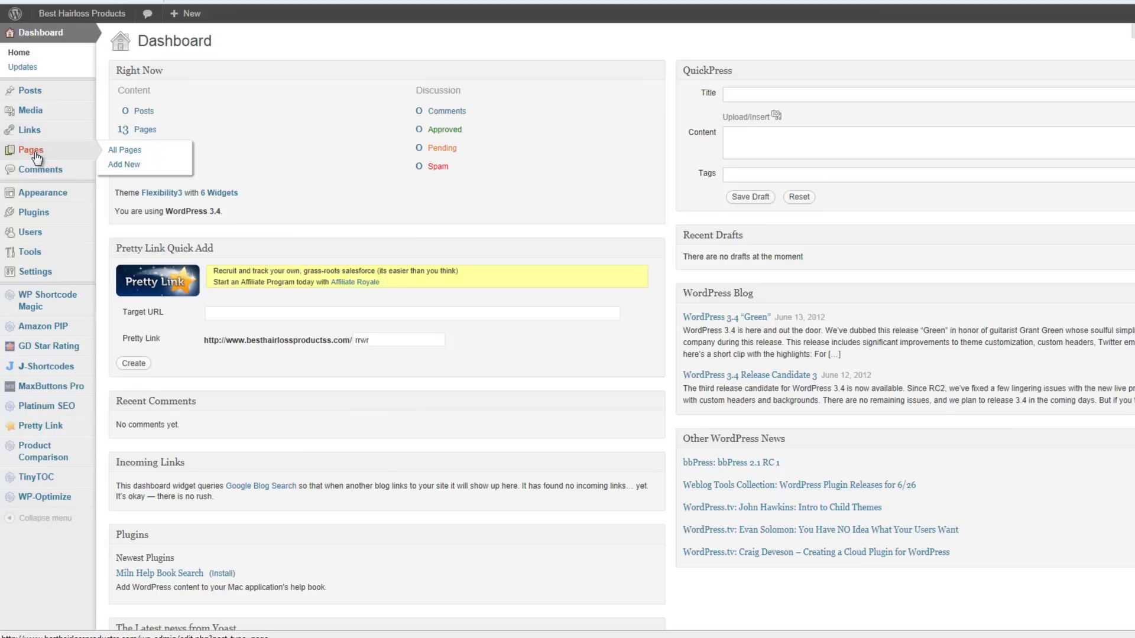
Open the Best Hairloss Products page from the site's page list for editing.
left_click(136, 150)
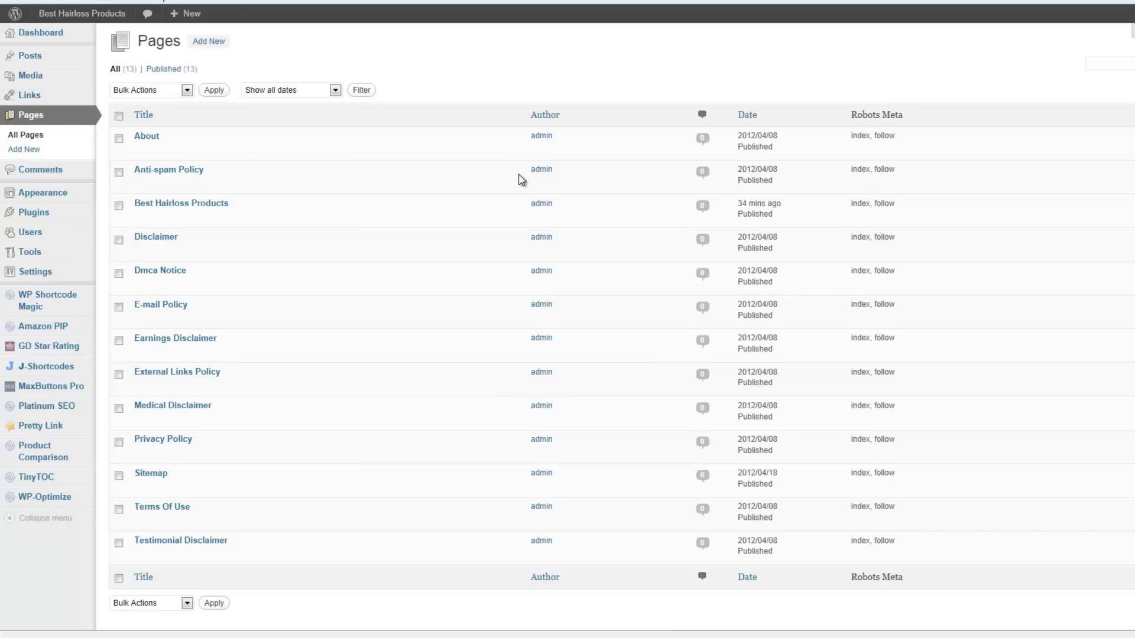
mouse_move(141, 219)
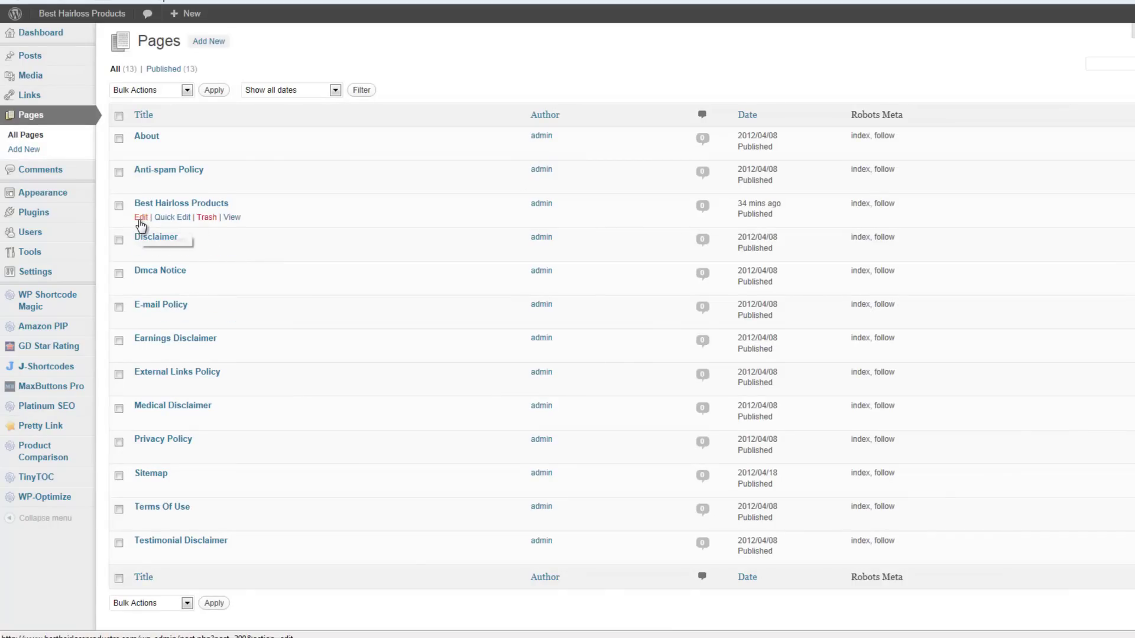
left_click(141, 219)
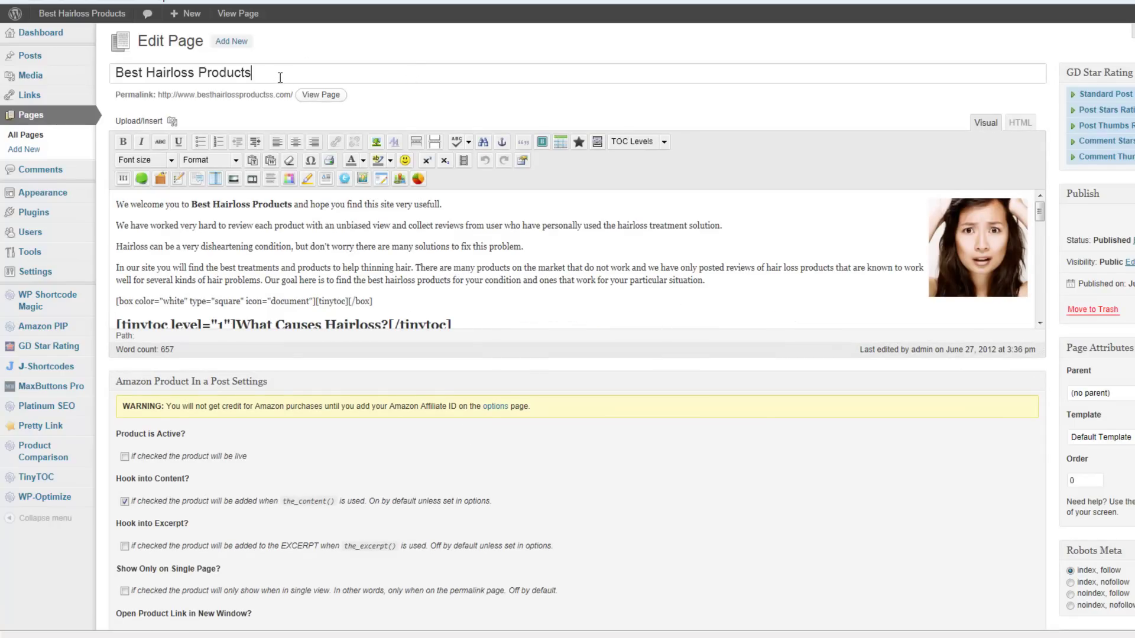
Examine the keyword phrase in the page title, highlighting its words.
left_click_drag(263, 76, 133, 81)
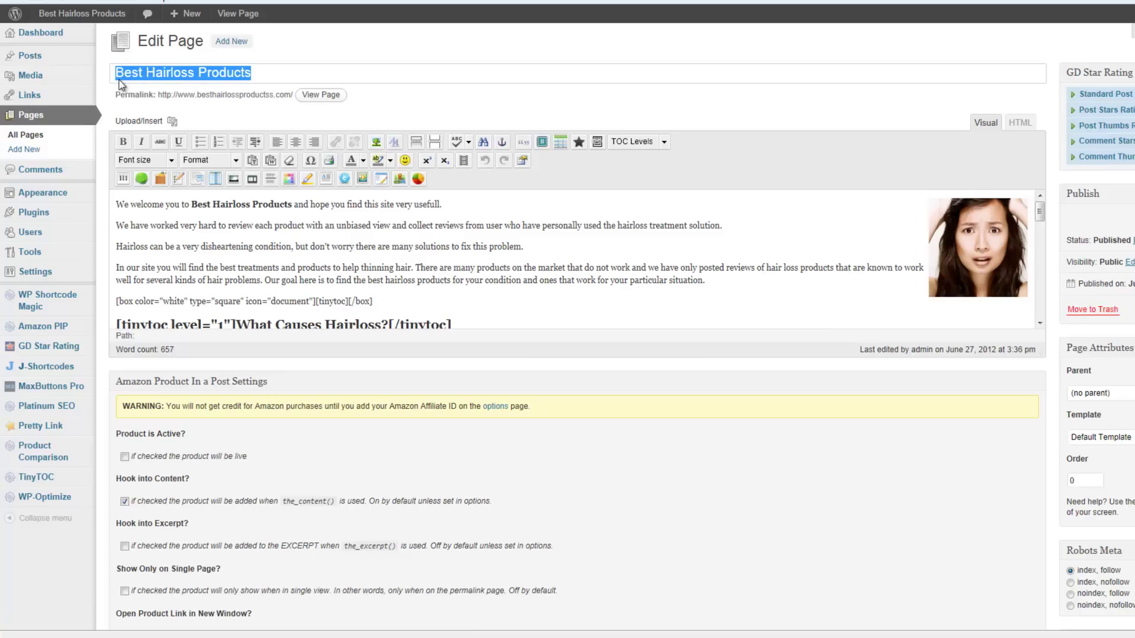
left_click(273, 73)
double_click(216, 80)
left_click_drag(198, 76, 116, 73)
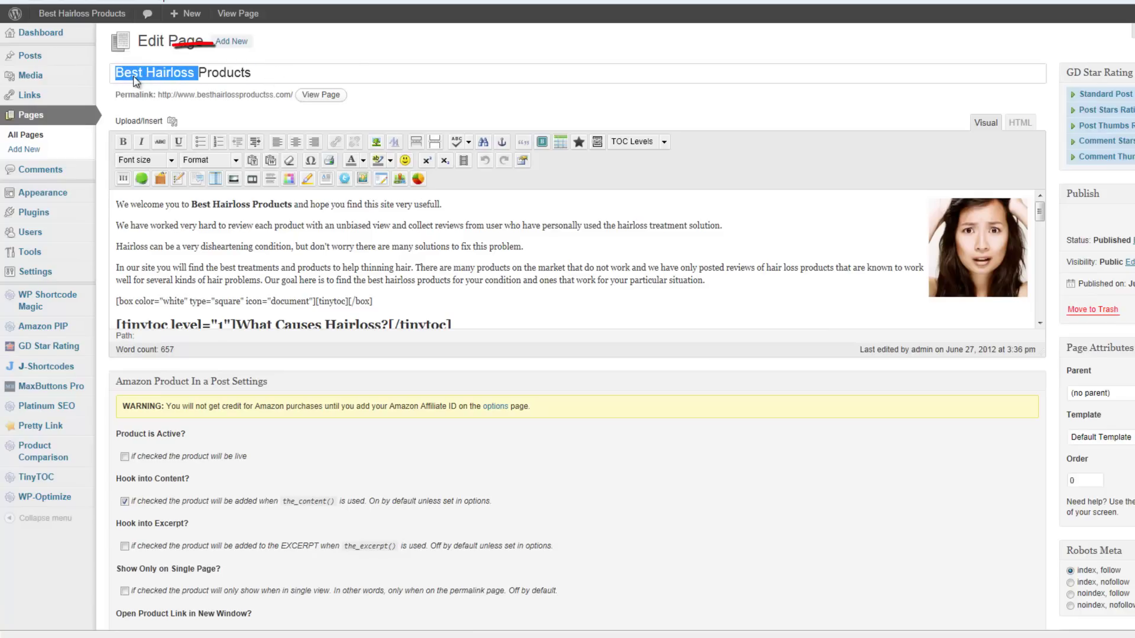
left_click(257, 75)
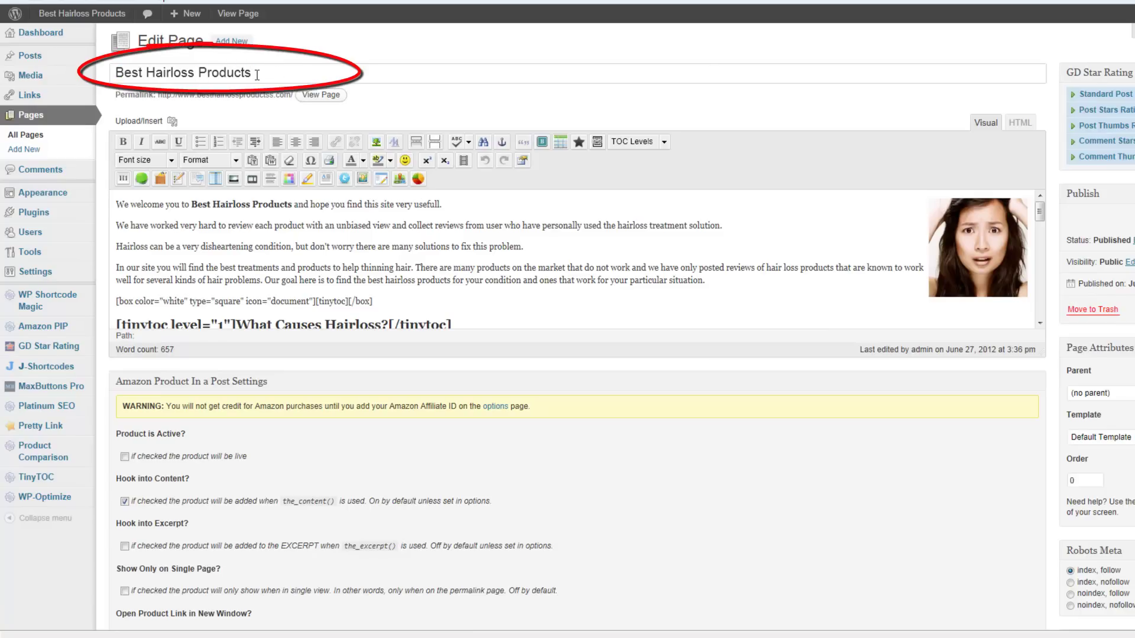
left_click_drag(258, 75, 122, 76)
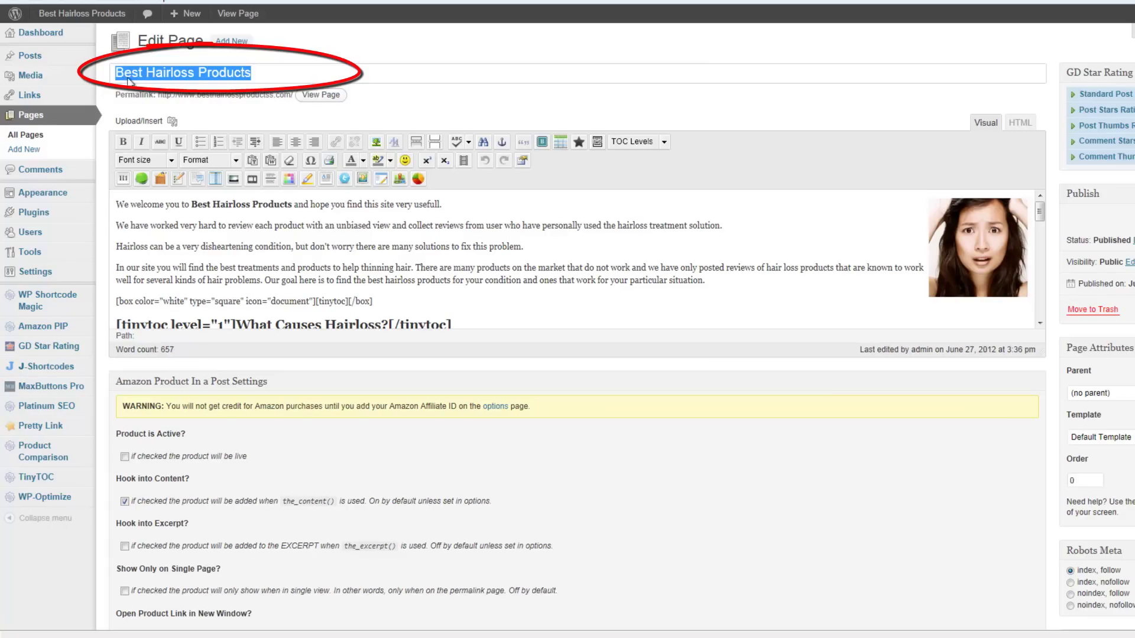
Enlarge the content editor's height to show more of the page text at once.
left_click(454, 209)
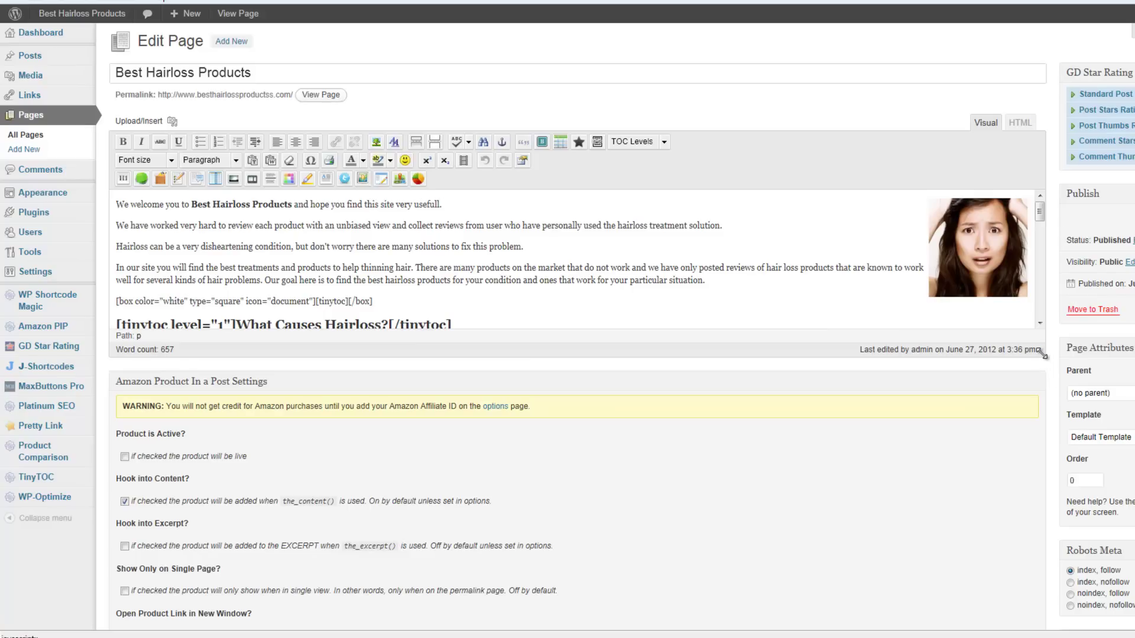
left_click_drag(1038, 353, 1041, 491)
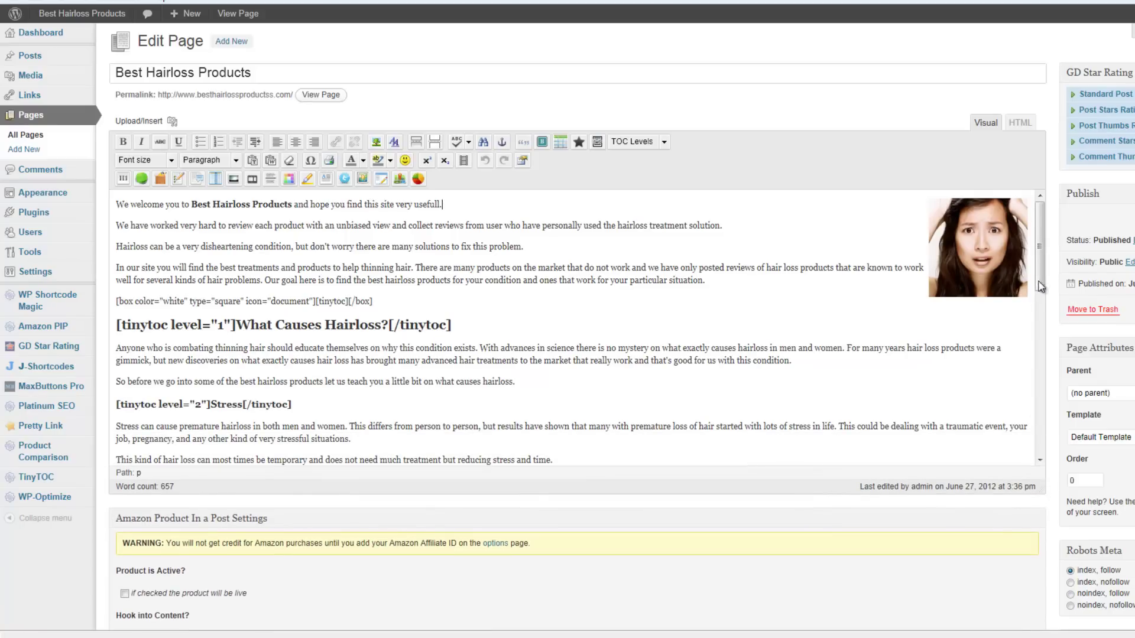
mouse_move(1041, 276)
left_mouse_down()
mouse_move(1040, 455)
mouse_move(1040, 271)
left_mouse_up()
Examine the bold keyword in the opening sentence, the "What Causes Hairloss?" heading and the page's word count.
left_click(482, 204)
left_click_drag(292, 205, 201, 208)
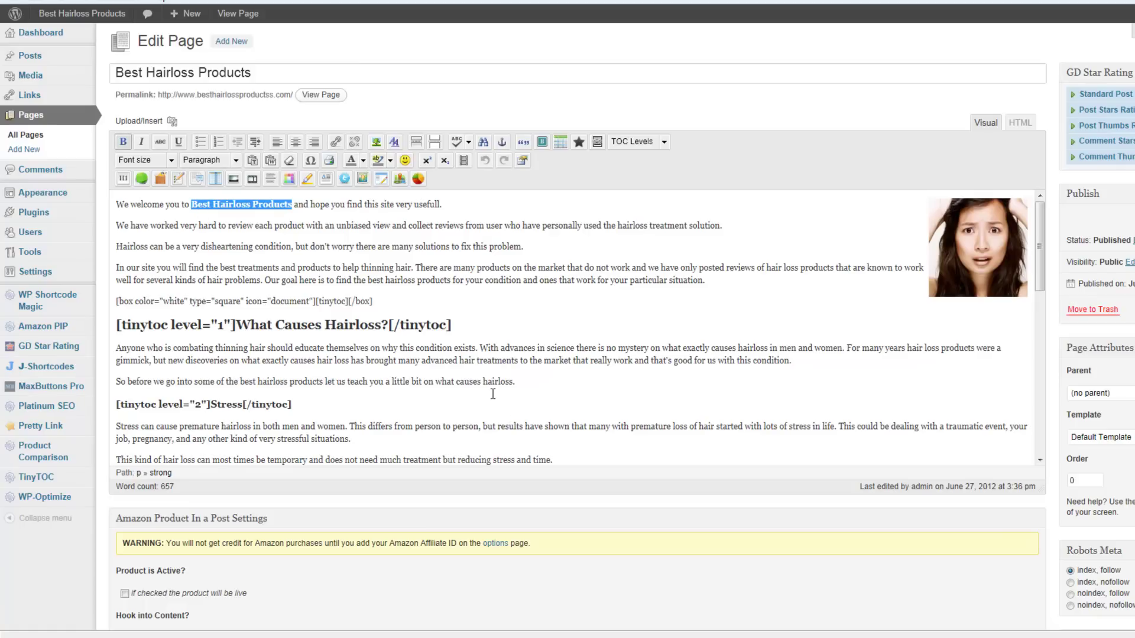
left_click_drag(120, 207, 557, 327)
left_click(558, 324)
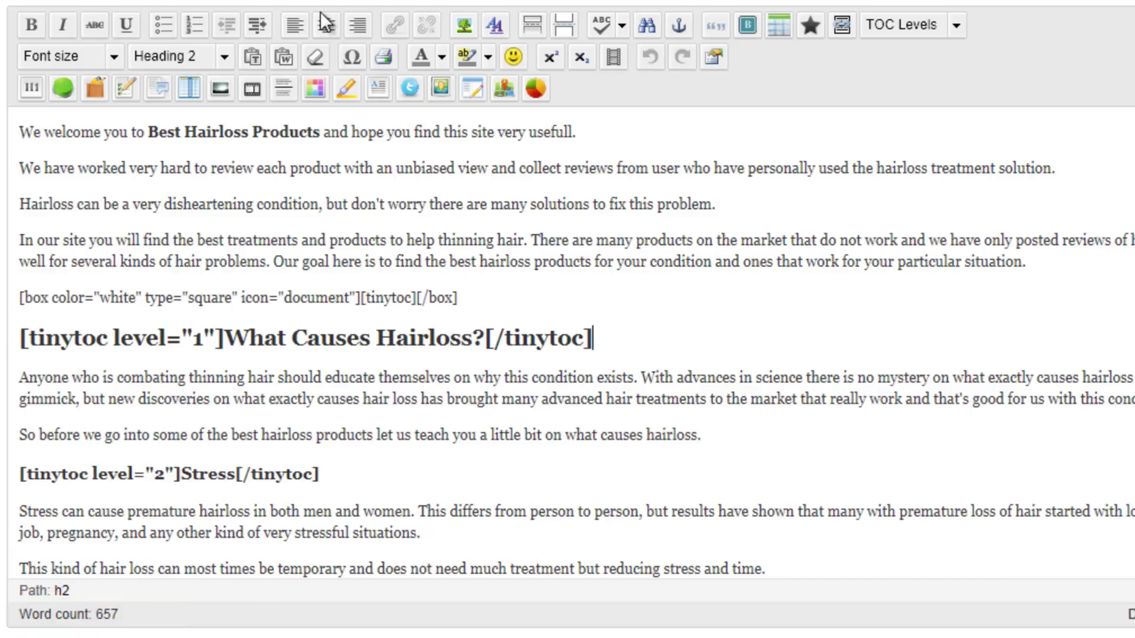
left_click_drag(320, 131, 158, 143)
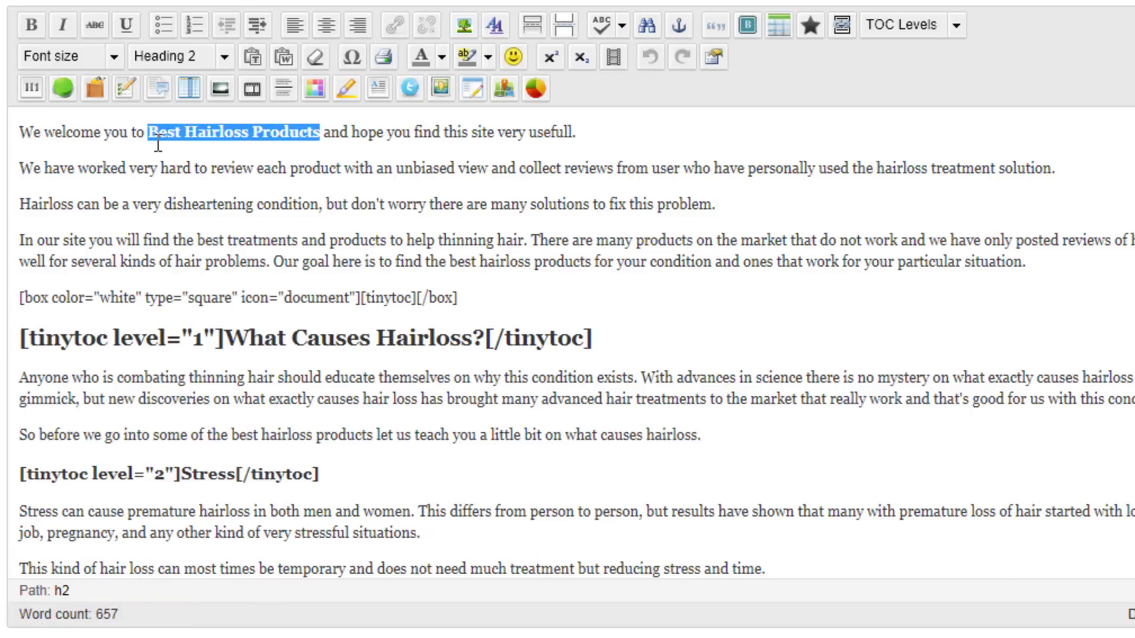
left_click(321, 141)
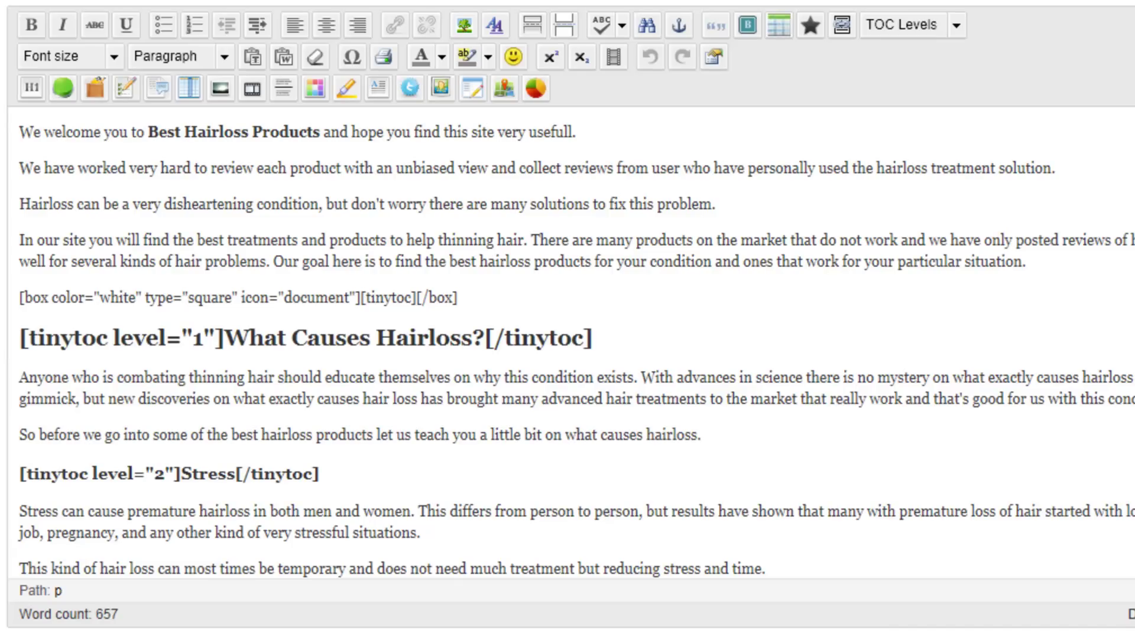
right_click(1, 1)
key("Escape")
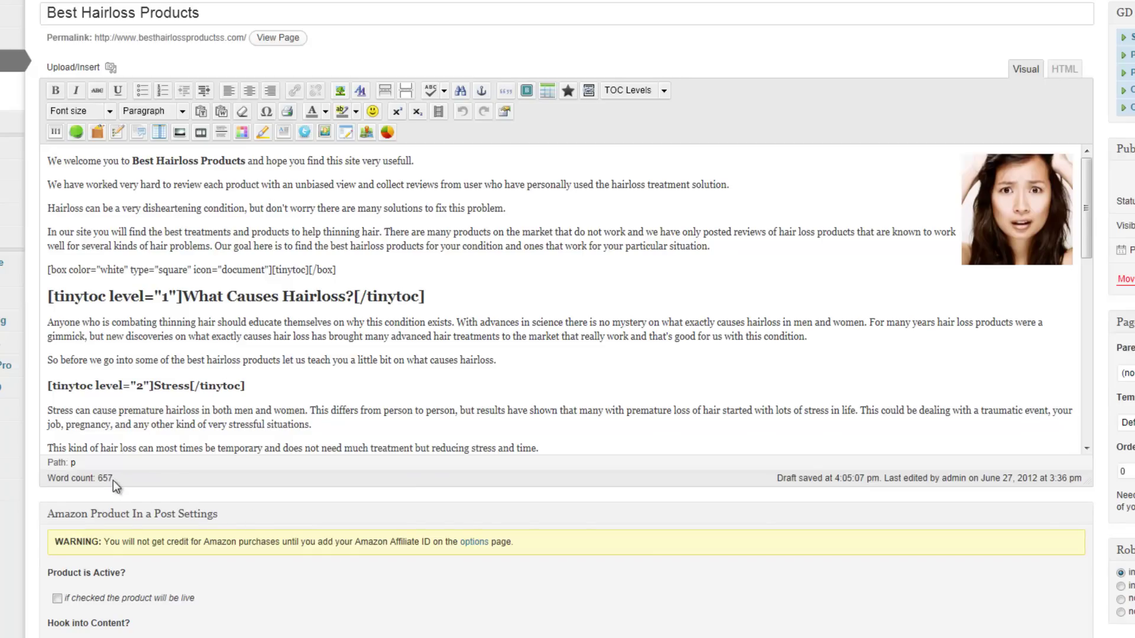
left_click_drag(96, 480, 114, 480)
left_click(377, 363)
Search downward from the start of the page text for each occurrence of "best hairloss products", and close the search.
left_click(134, 162)
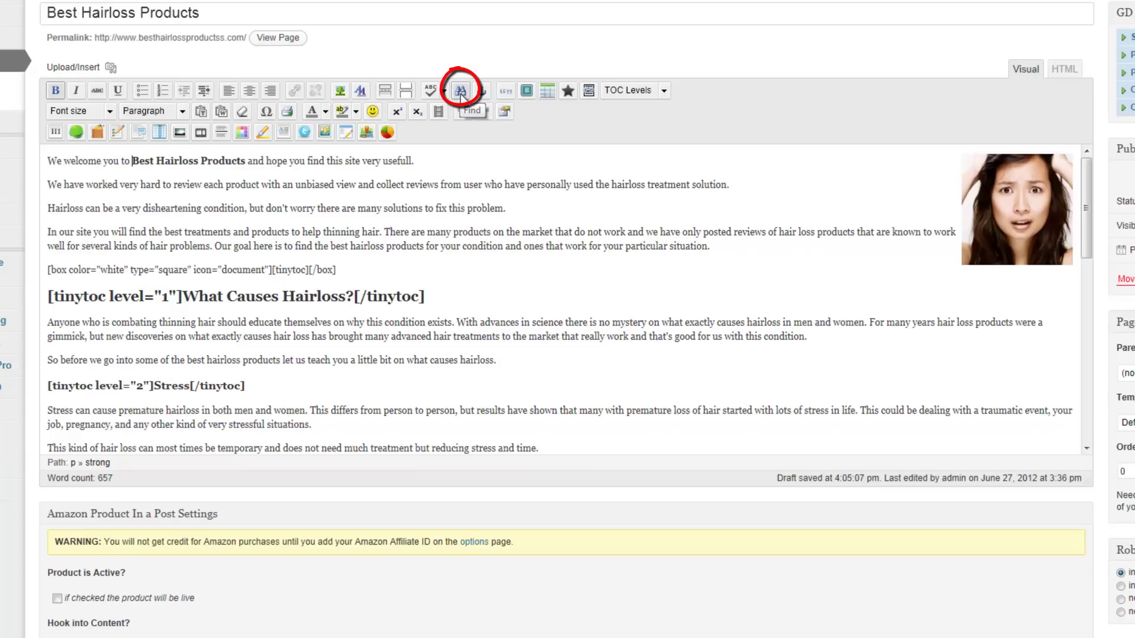
left_click(51, 161)
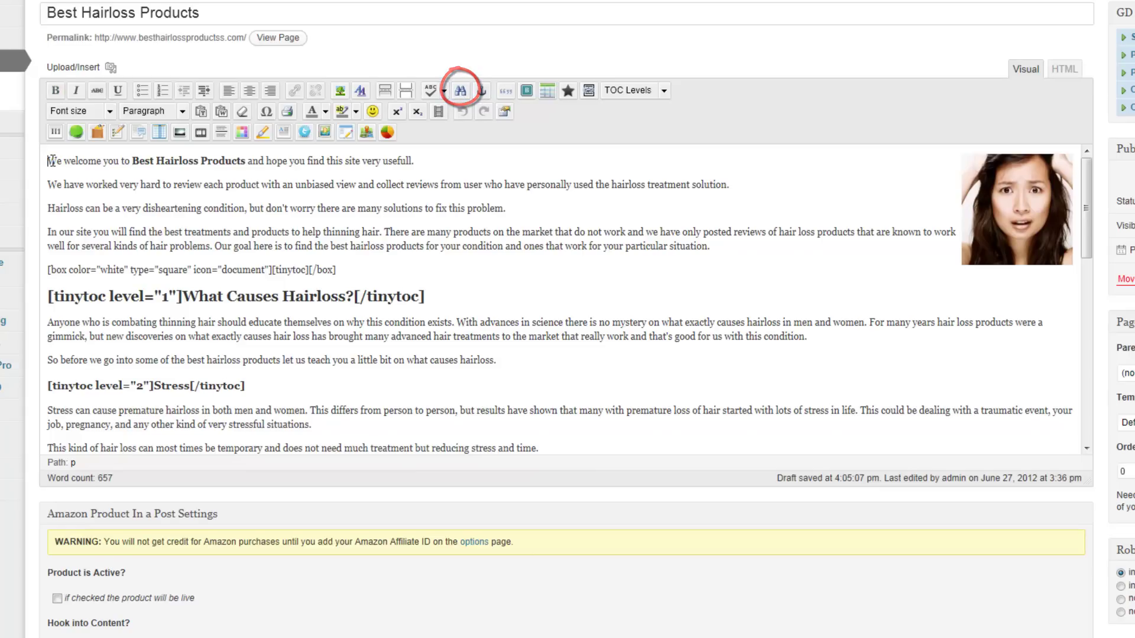
left_click(460, 93)
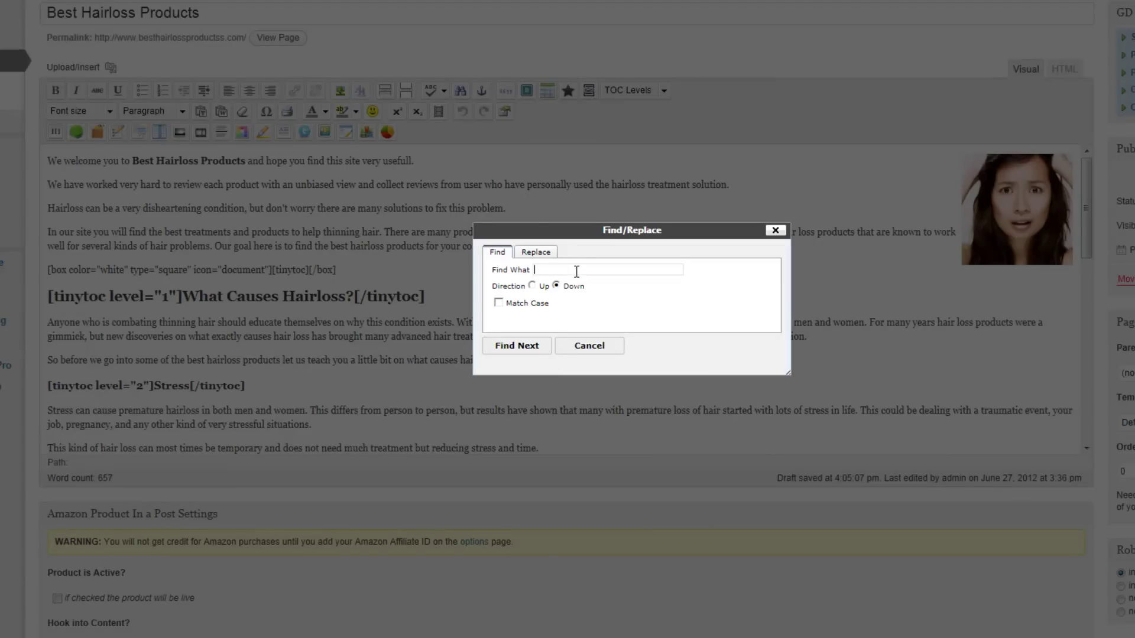
type("best hairloss products")
left_click(528, 349)
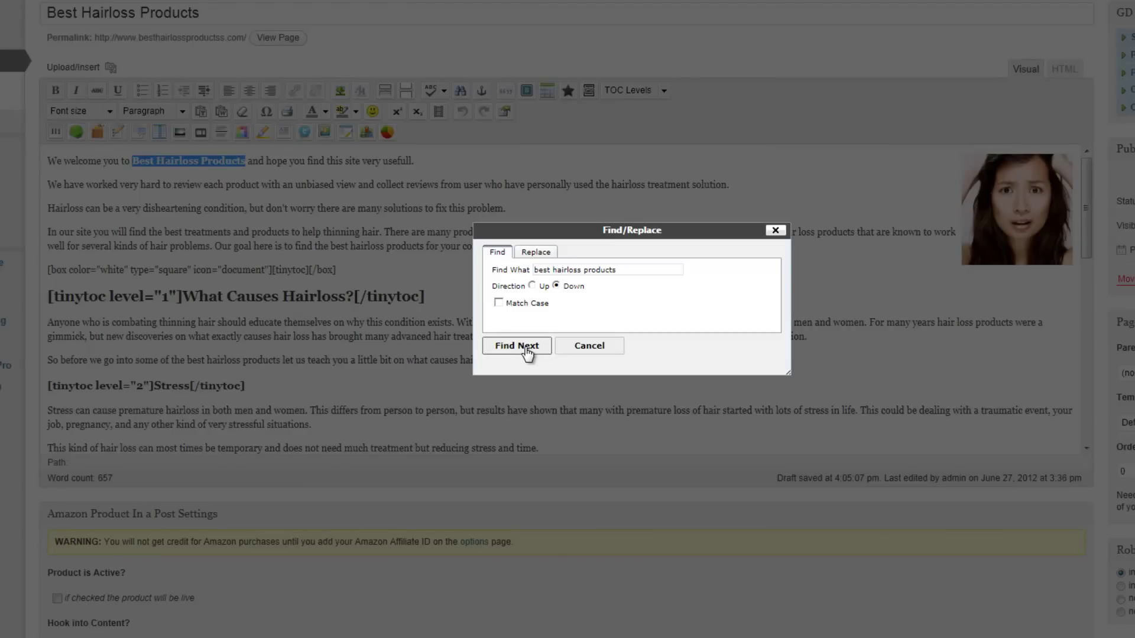
left_click(528, 351)
left_click(528, 352)
left_click(528, 351)
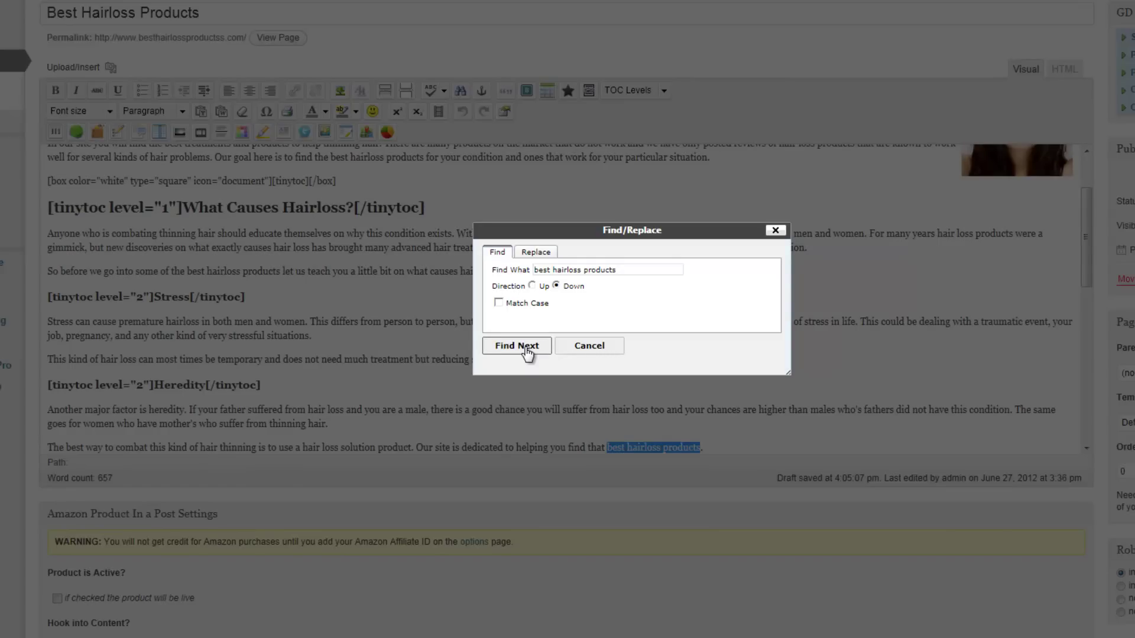
left_click(528, 351)
left_click(528, 351)
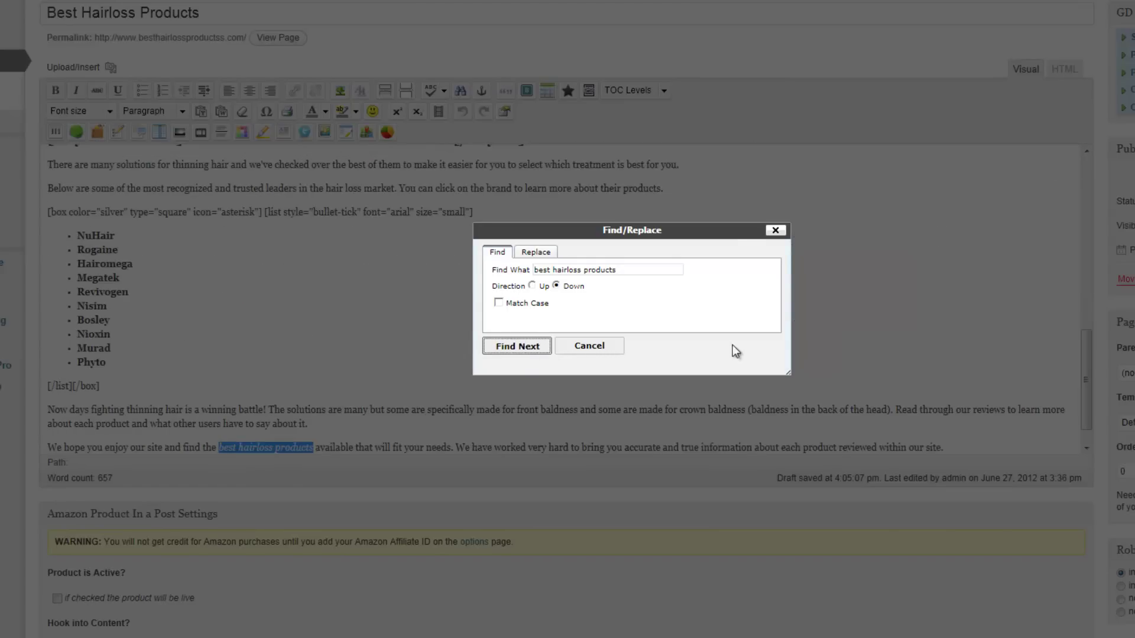
left_click(761, 245)
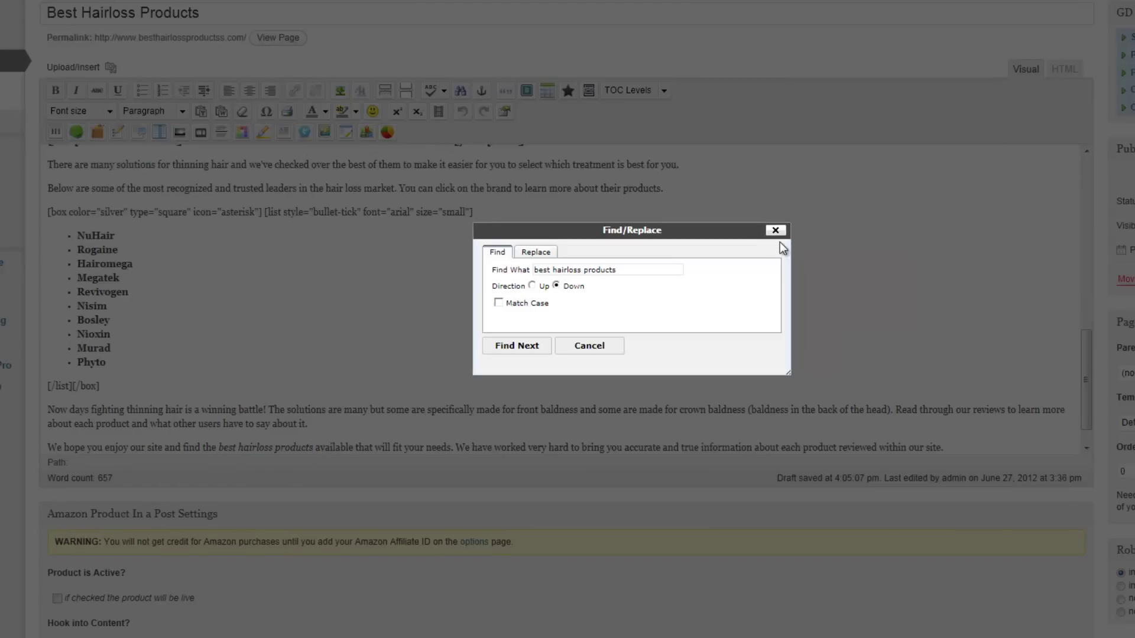
left_click(776, 231)
Return to the opening sentence and check the bold formatting of the phrase "Best Hairloss Products".
mouse_move(1084, 232)
left_mouse_down()
mouse_move(1084, 442)
mouse_move(1084, 249)
left_mouse_up()
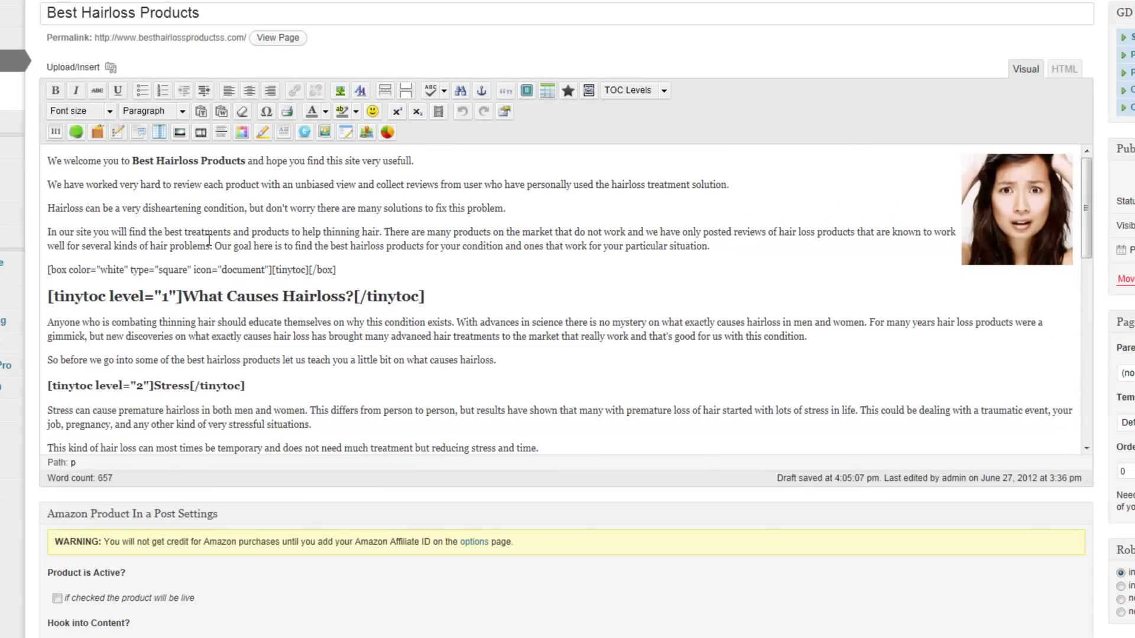
double_click(438, 161)
left_click_drag(397, 164, 392, 167)
mouse_move(132, 161)
left_mouse_down()
mouse_move(231, 168)
mouse_move(134, 160)
mouse_move(147, 162)
left_mouse_up()
key("ctrl+b")
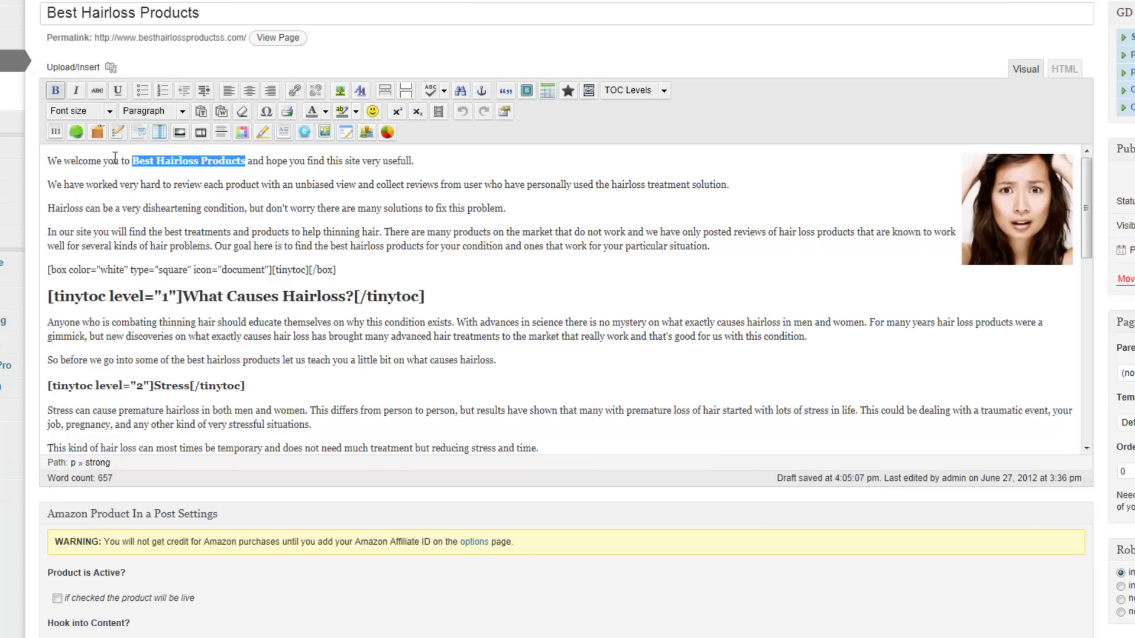
left_click(134, 162)
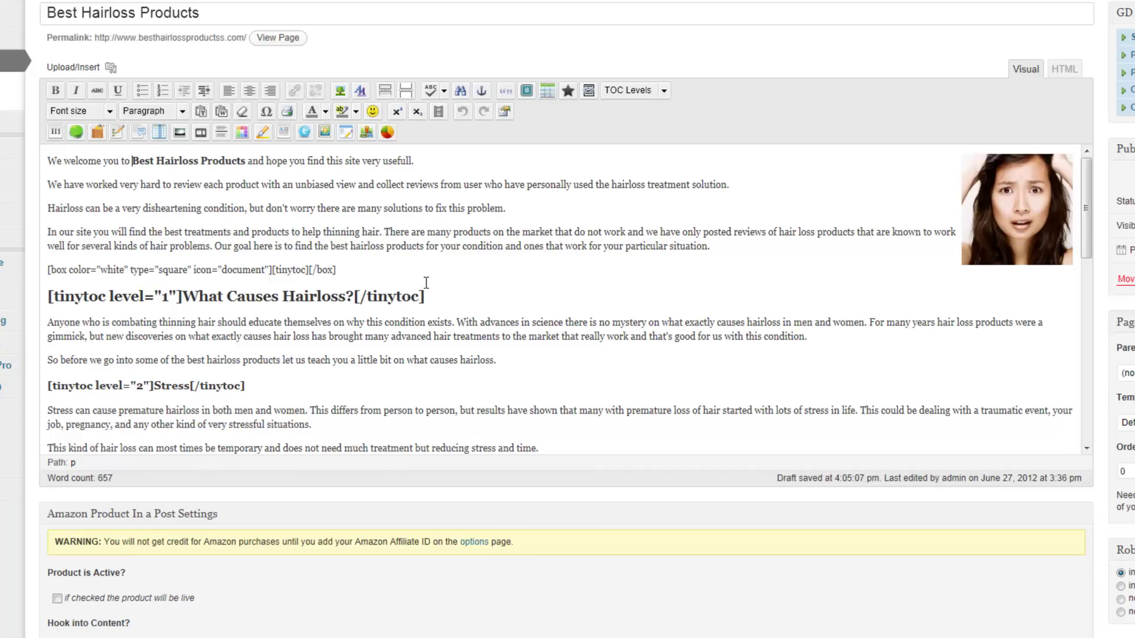
Change "work" to "works" in the intro sentence beginning "Our goal here is to find the best hairloss products".
scroll(426, 283, "down", 1)
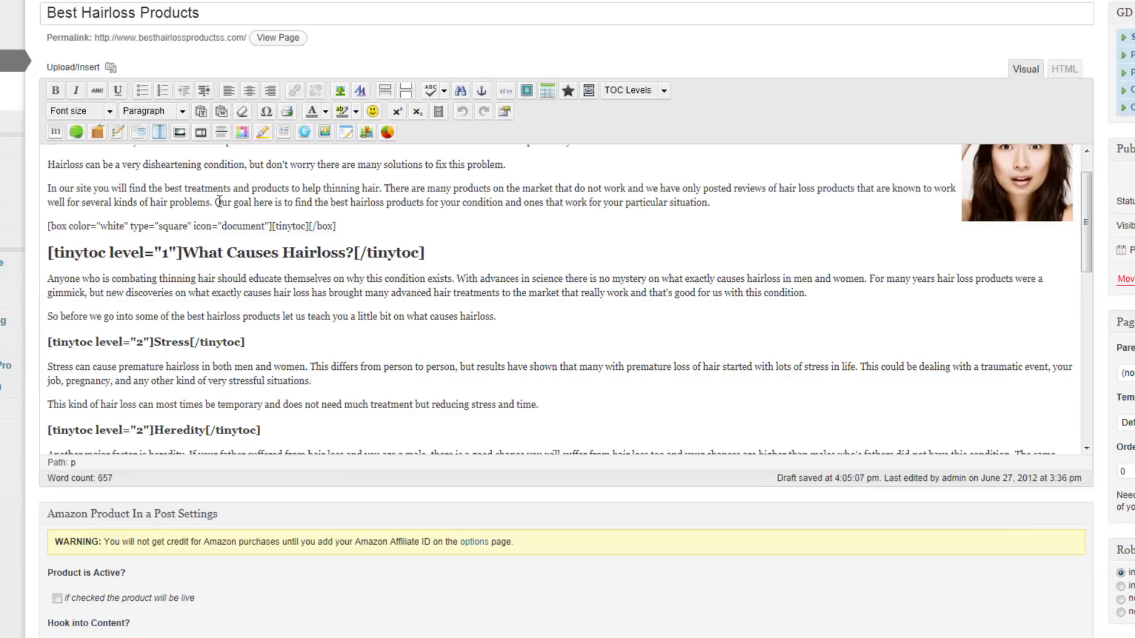
left_click_drag(215, 202, 667, 206)
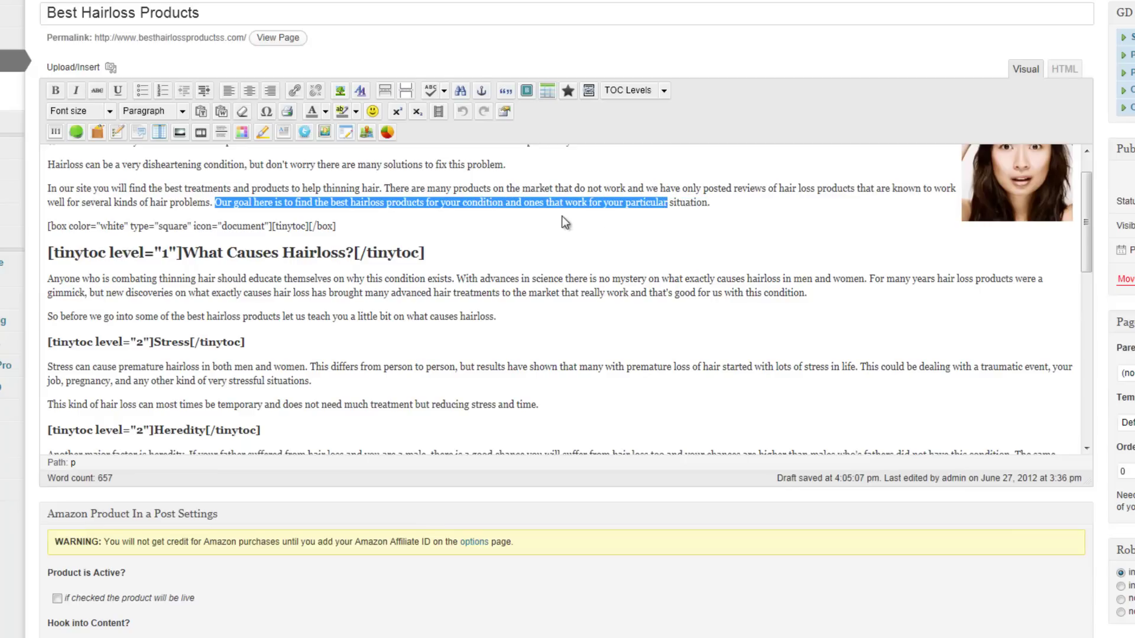
left_click(587, 209)
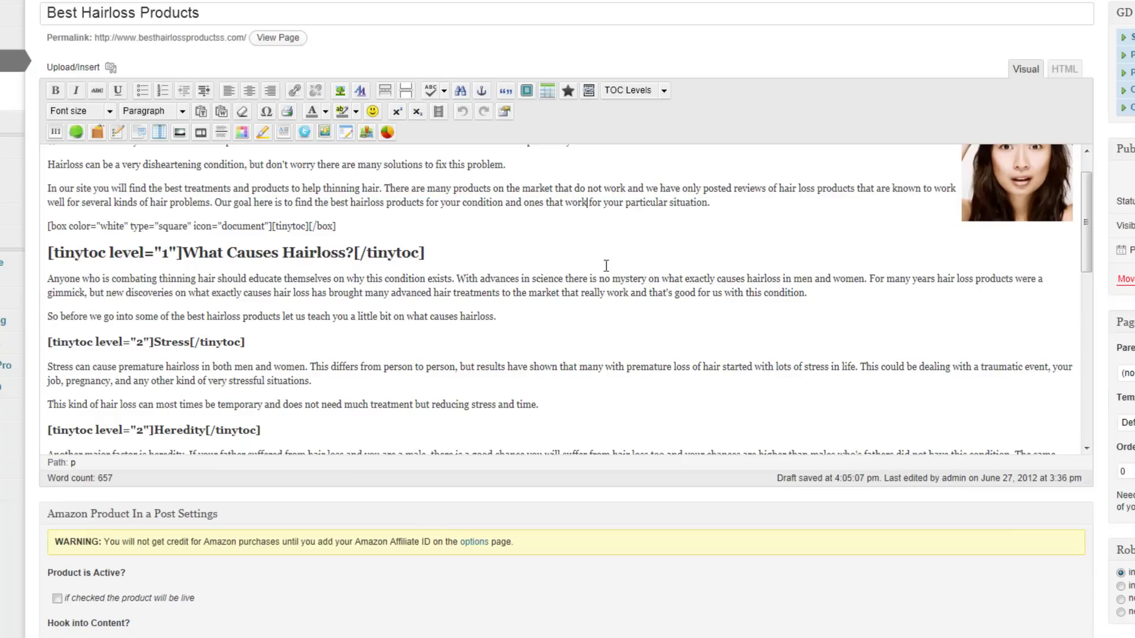
type("s")
key("End")
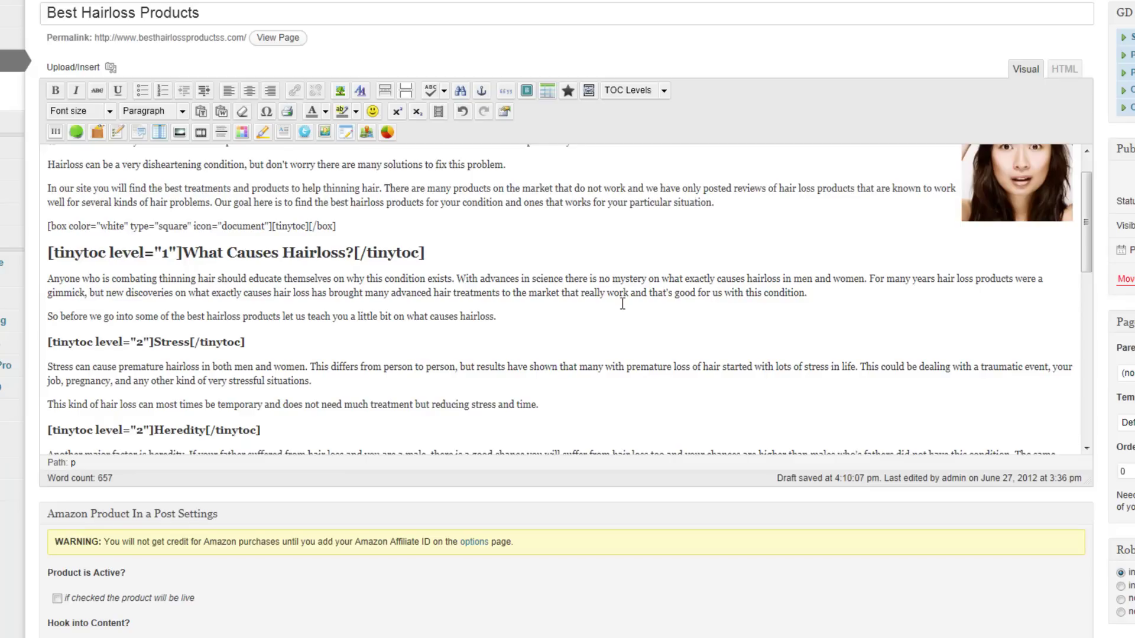
Delete the photo of the woman beside the introductory paragraphs.
scroll(643, 313, "up", 1)
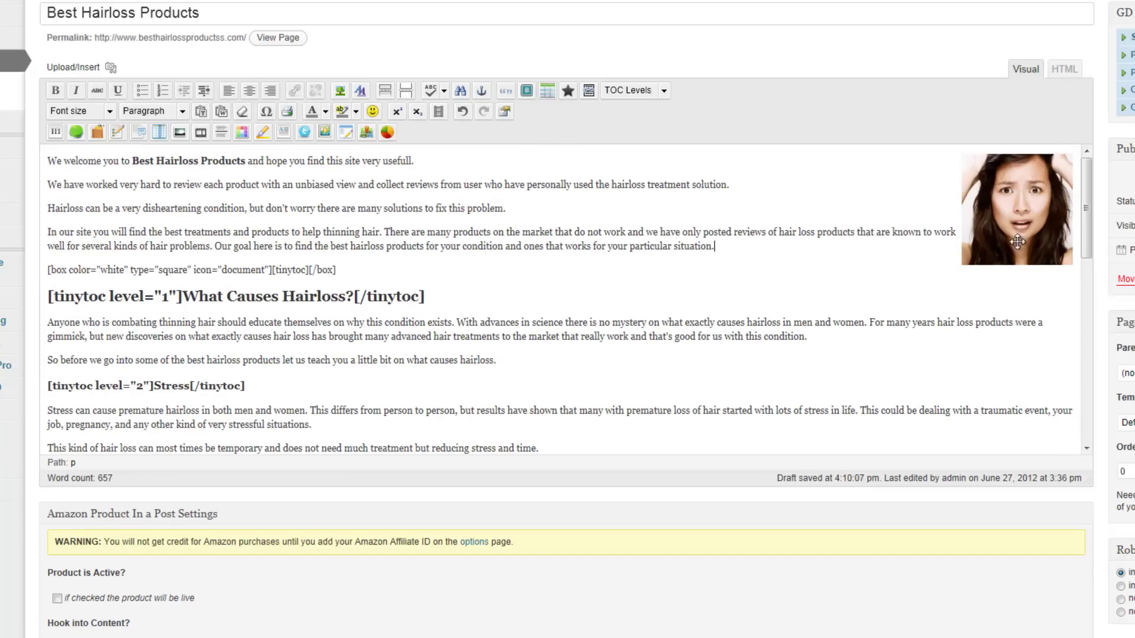
left_click(1010, 222)
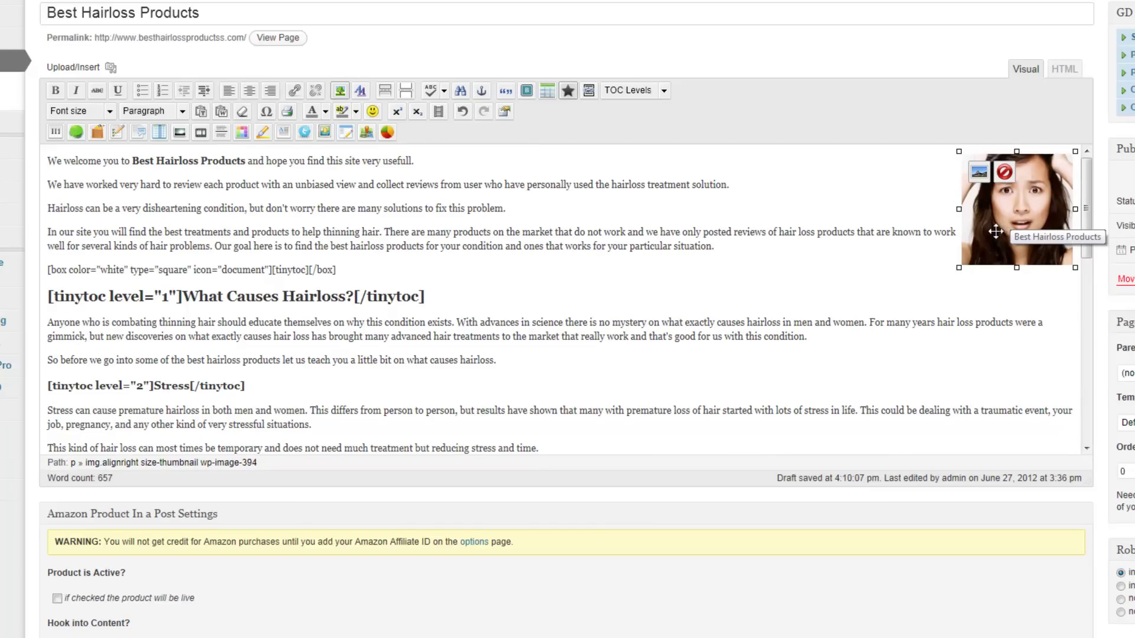
left_click_drag(988, 250, 988, 250)
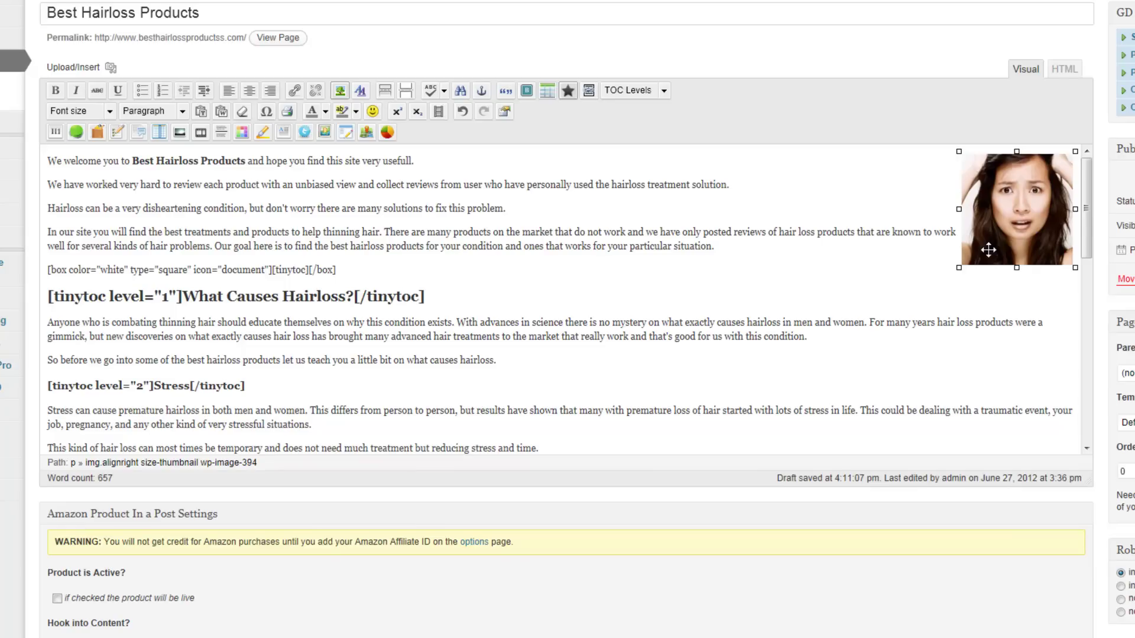
key("Delete")
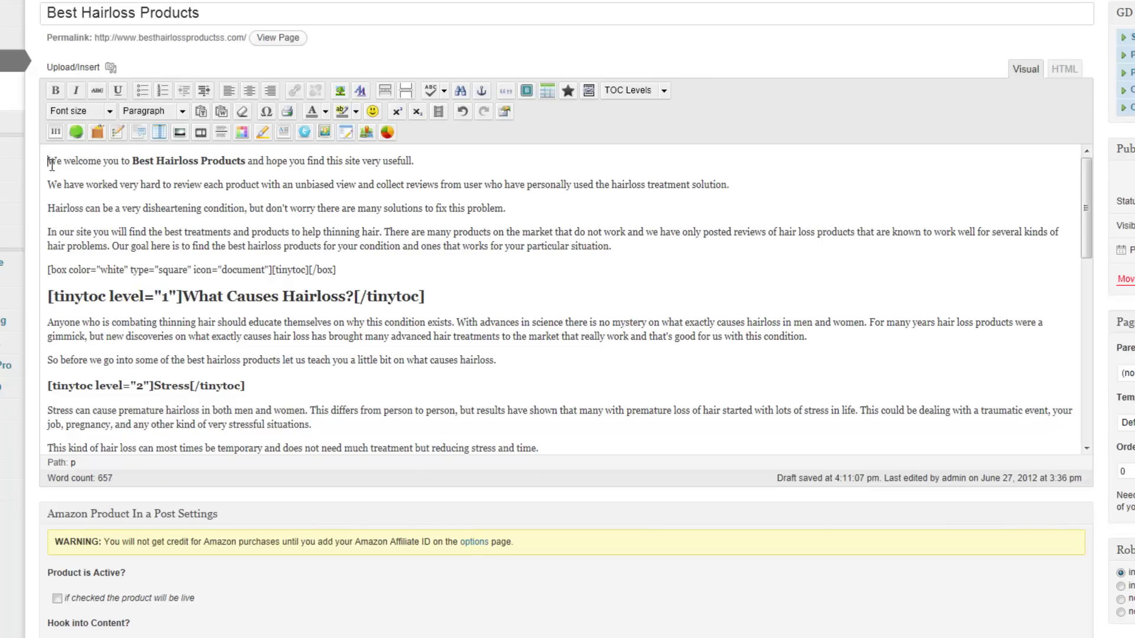
Upload besthairlossproducts.jpg from the computer as new media at the end of the page's opening sentence.
left_click(417, 162)
left_click(111, 68)
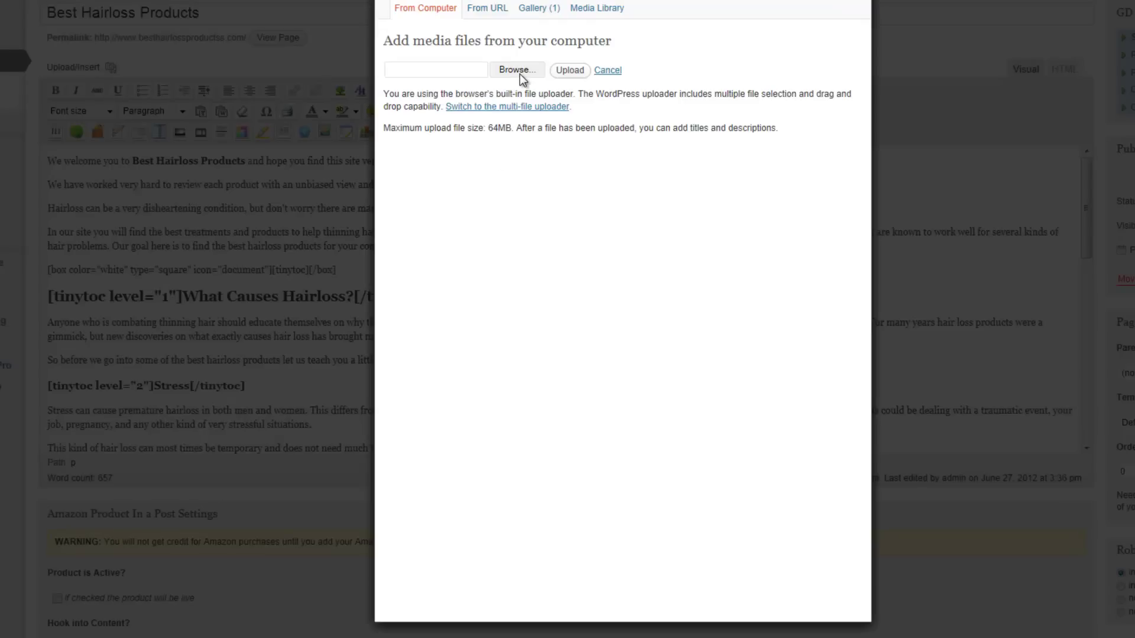
left_click(513, 70)
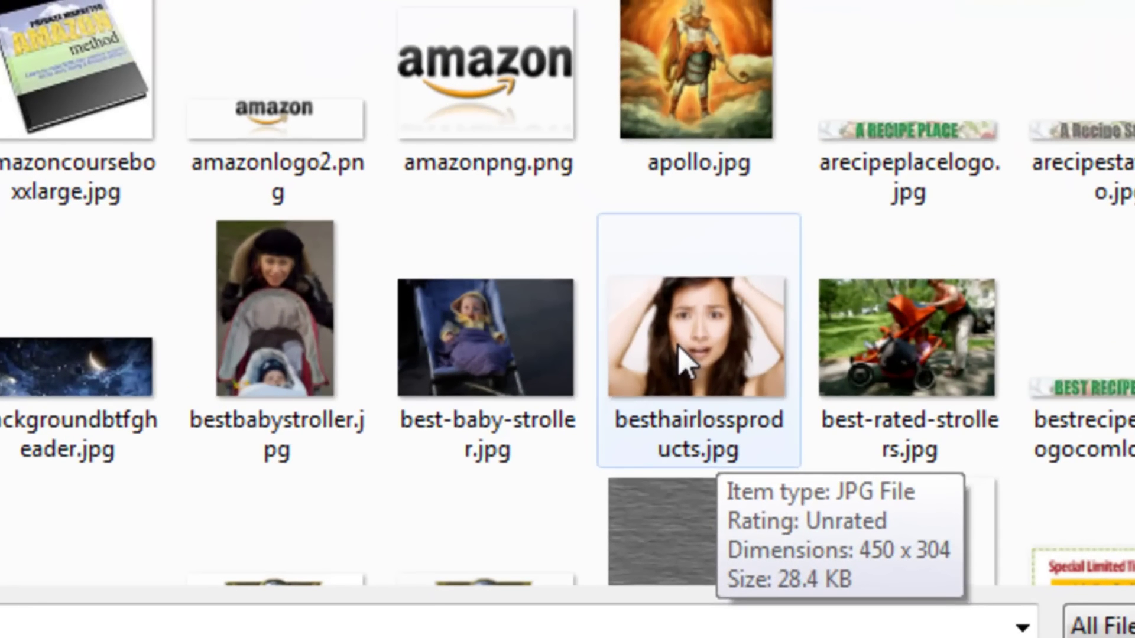
left_click(488, 283)
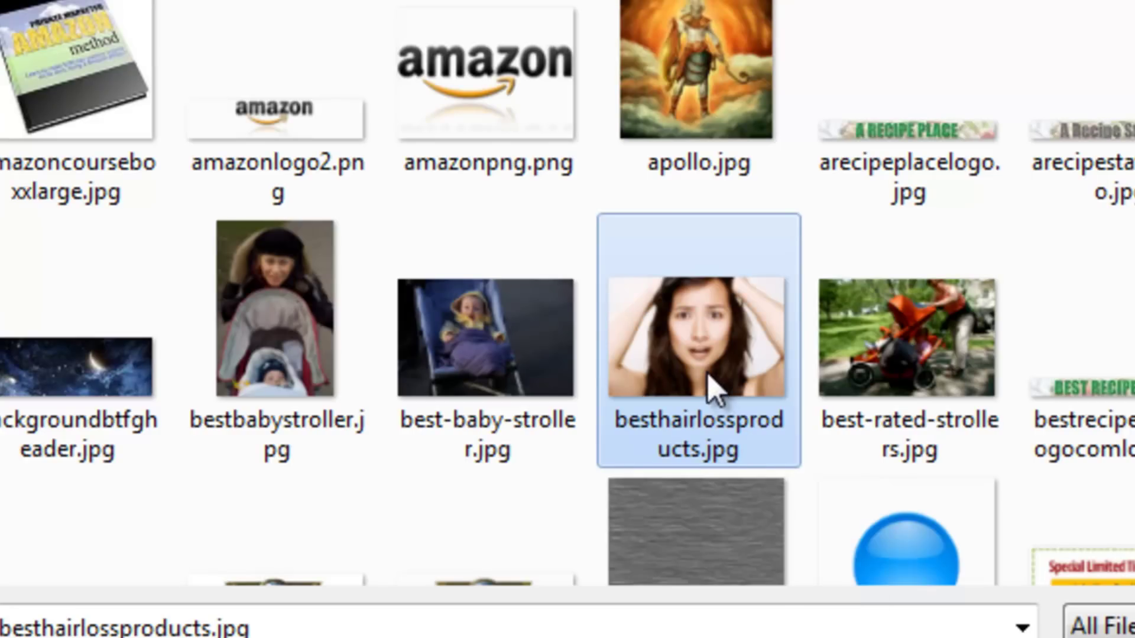
key("Tab")
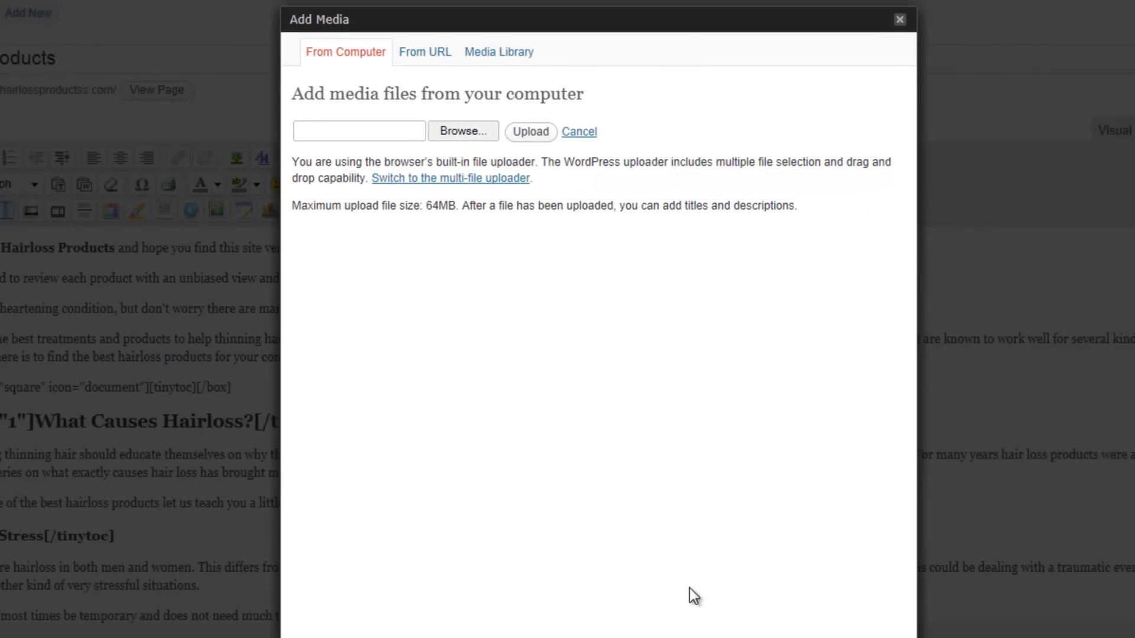
left_click(530, 133)
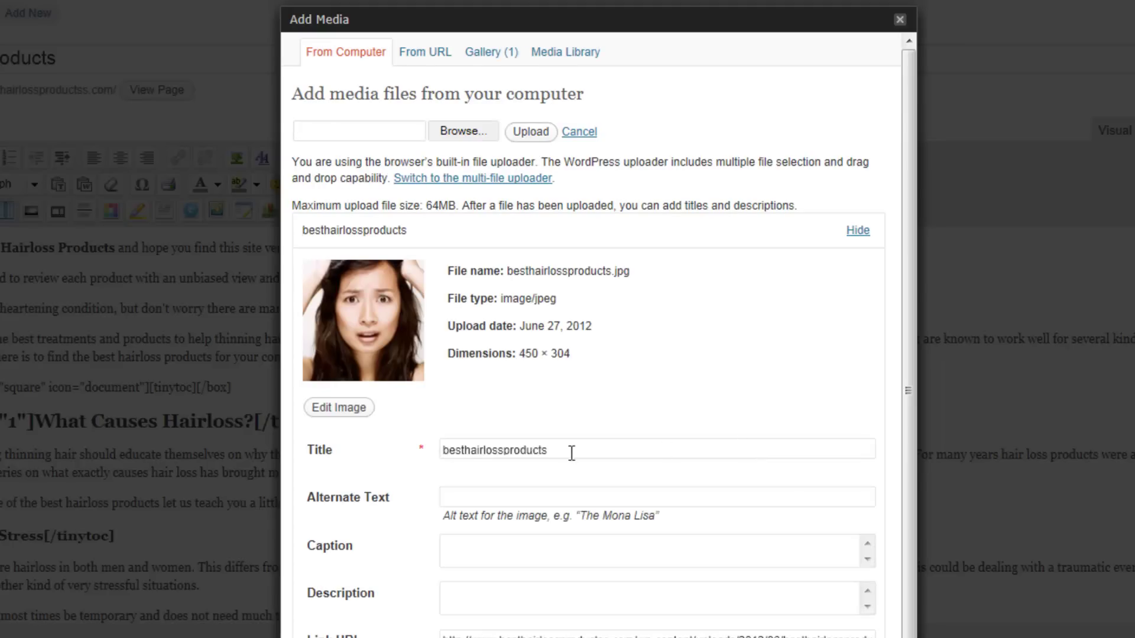
Set both the uploaded image's title and its alternate text to "Best Hairloss Products".
double_click(481, 449)
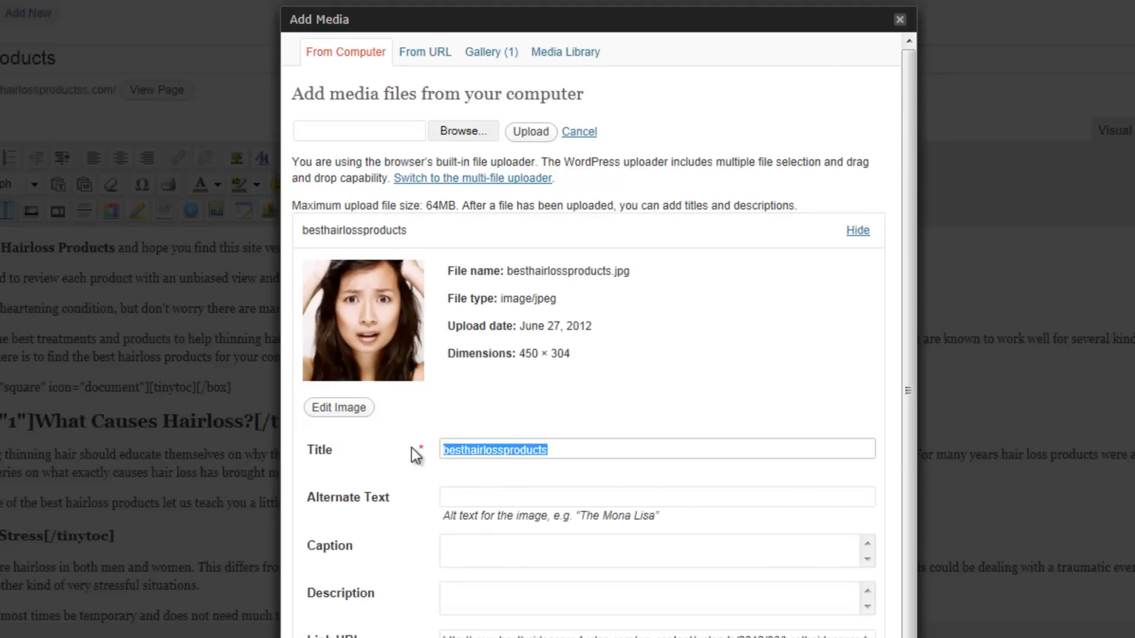
type("Best Hairloss Products")
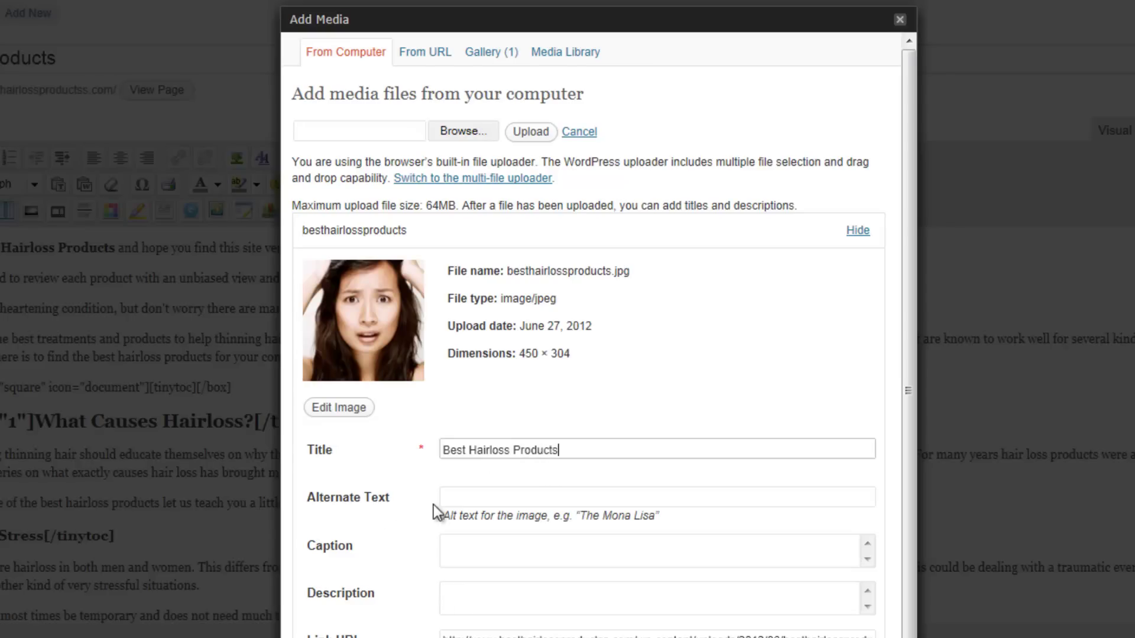
left_click(456, 504)
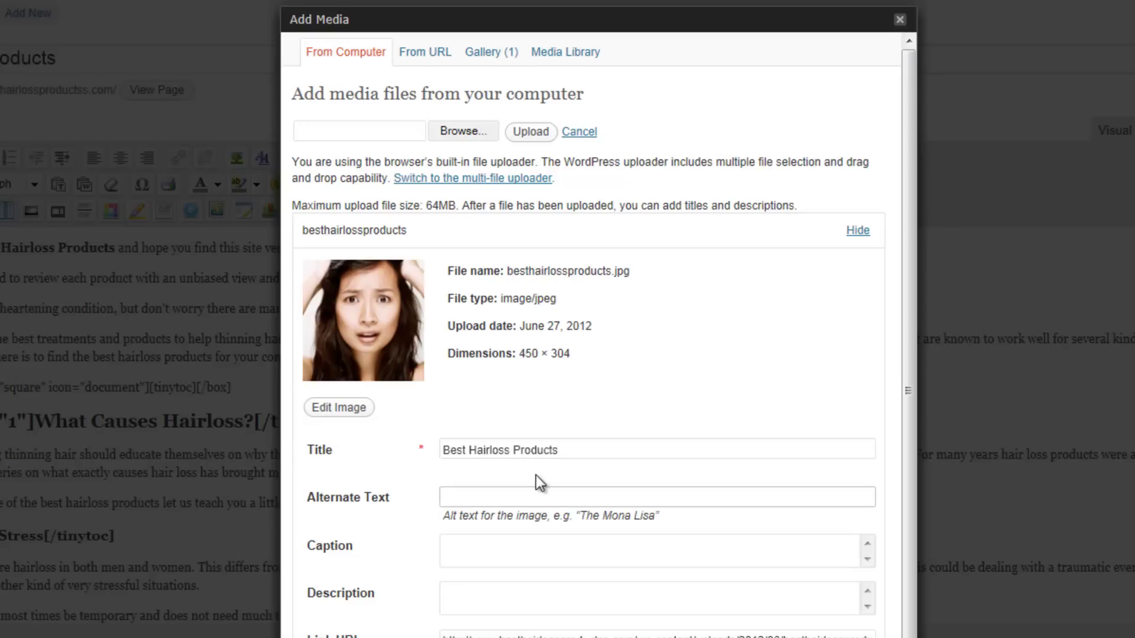
type("Best Hairloss Product")
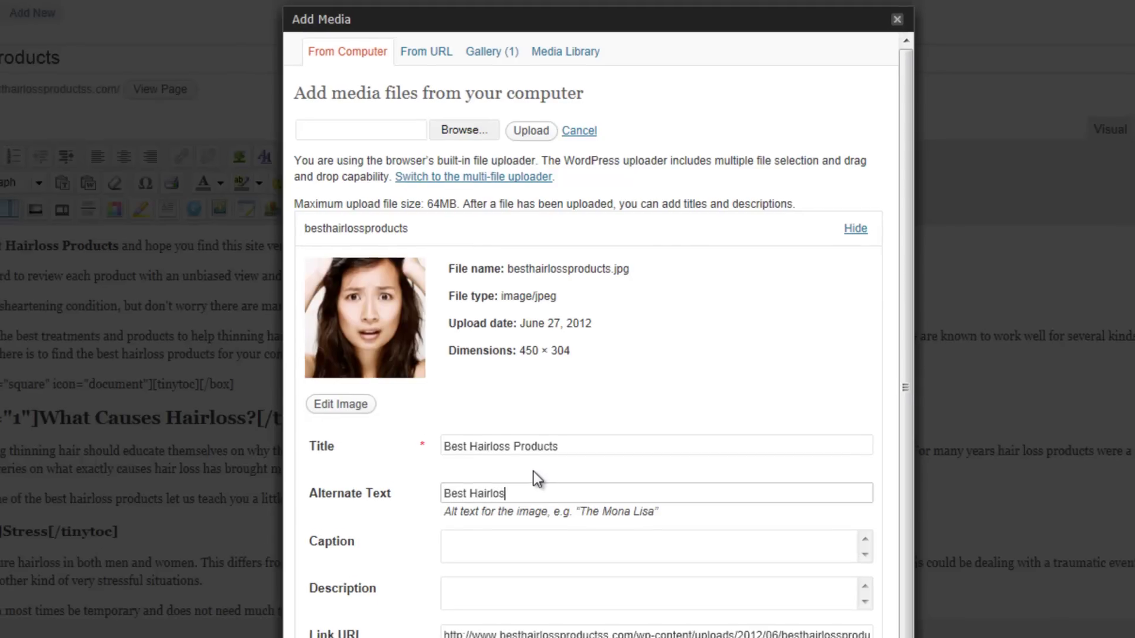
type("s")
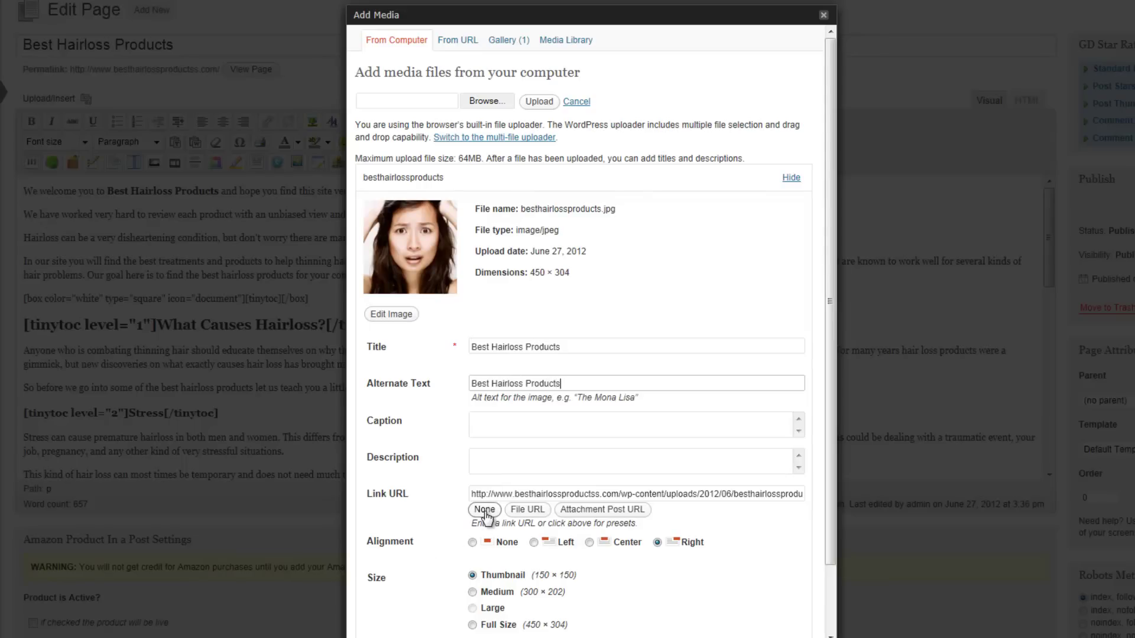
Remove the image's link URL and insert it into the page right-aligned at thumbnail size (150 × 150).
left_click(485, 510)
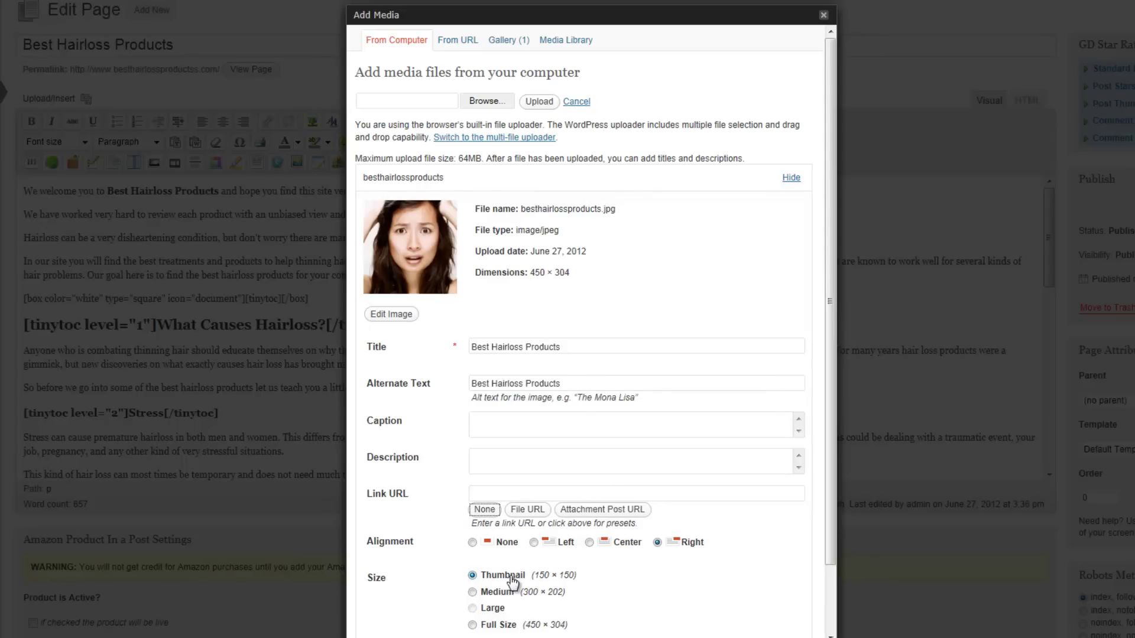
left_click_drag(828, 488, 834, 541)
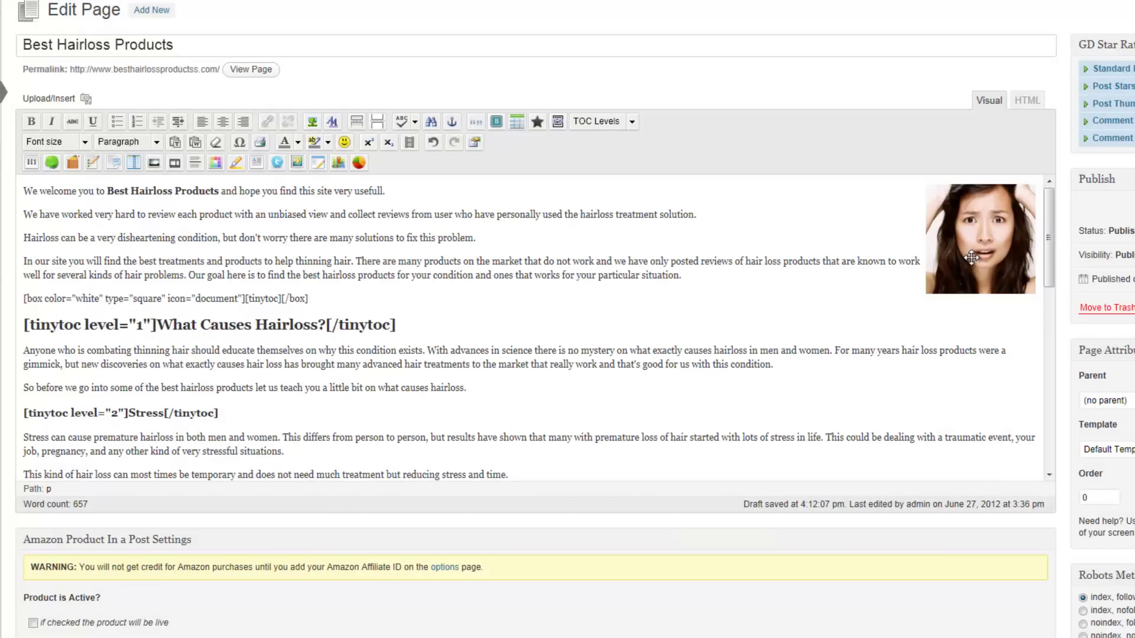
left_click(970, 256)
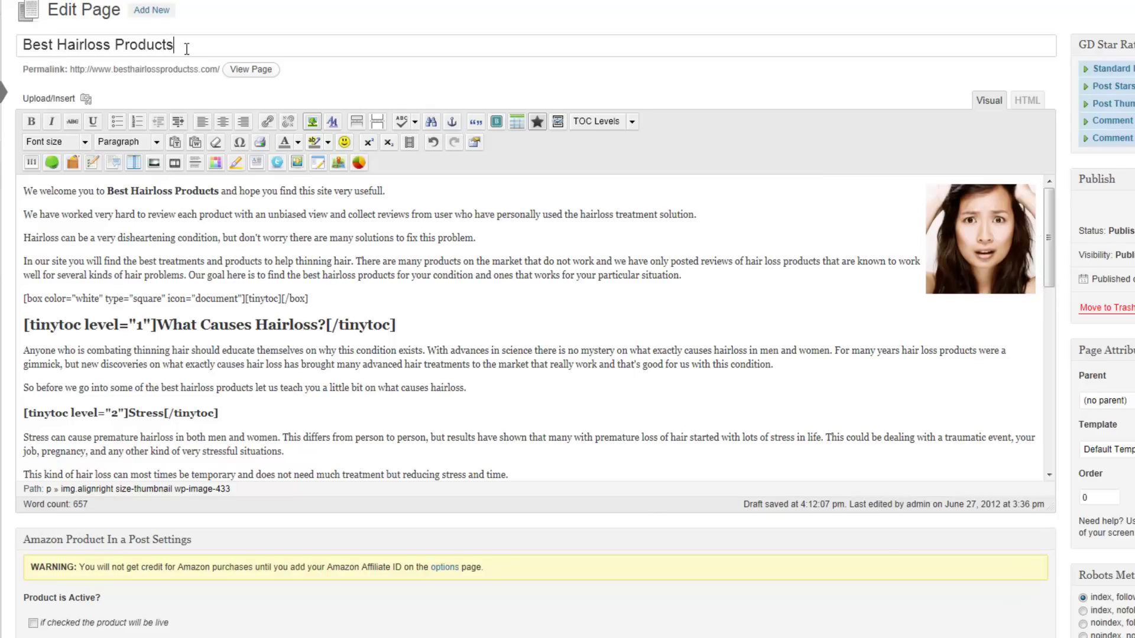
Review the page title, the inserted image and the tinytoc headings further down the page text.
left_click_drag(182, 46, 18, 47)
left_click(978, 251)
scroll(768, 292, "down", 1)
scroll(768, 292, "down", 7)
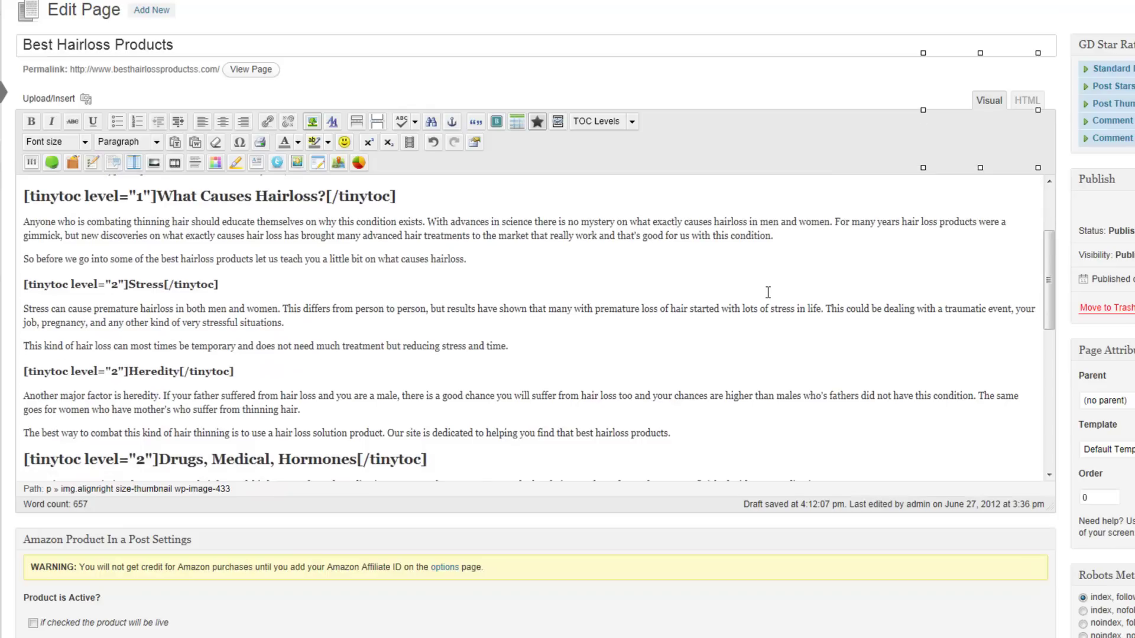
scroll(609, 282, "up", 8)
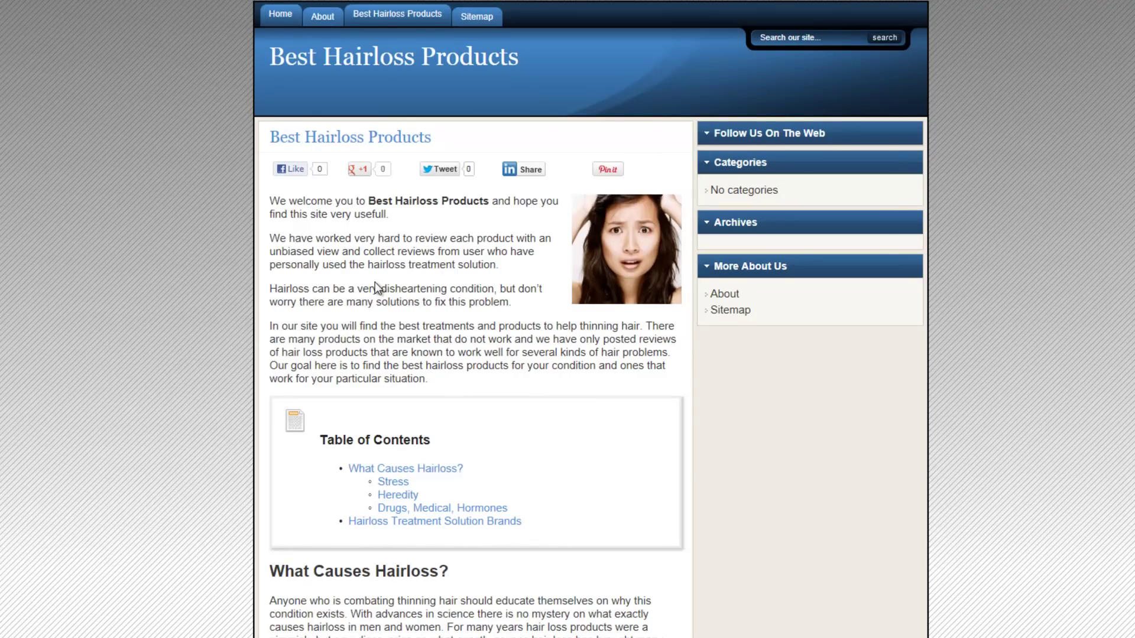
Look over the whole live page, follow the Hairloss Treatment Solution Brands link in its table of contents, and return to the start.
scroll(431, 284, "down", 20)
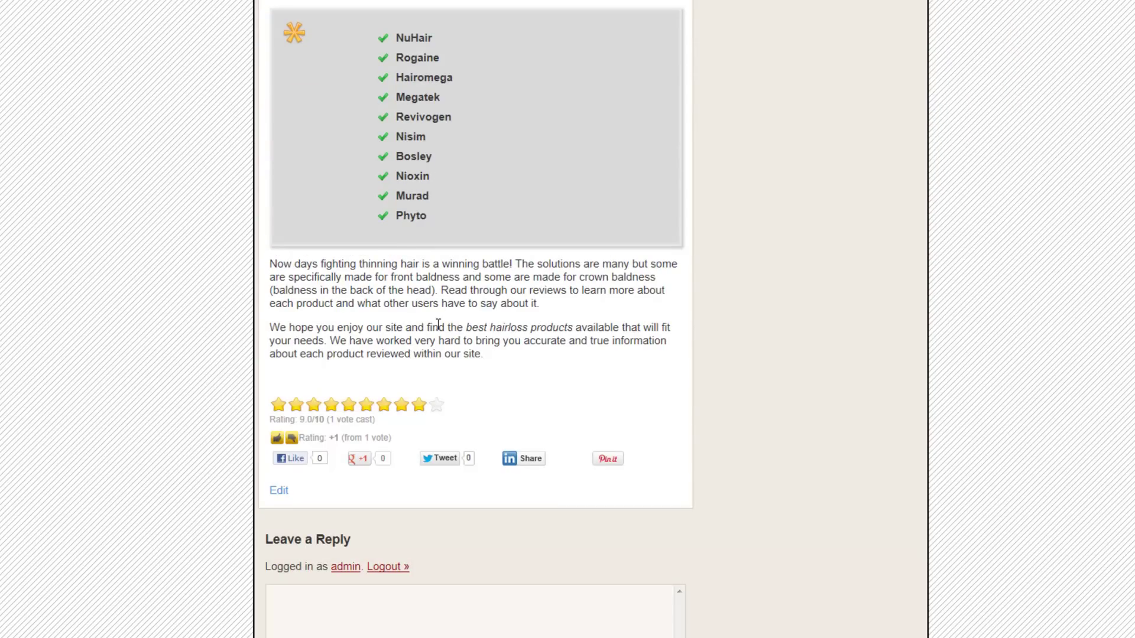
scroll(325, 424, "up", 20)
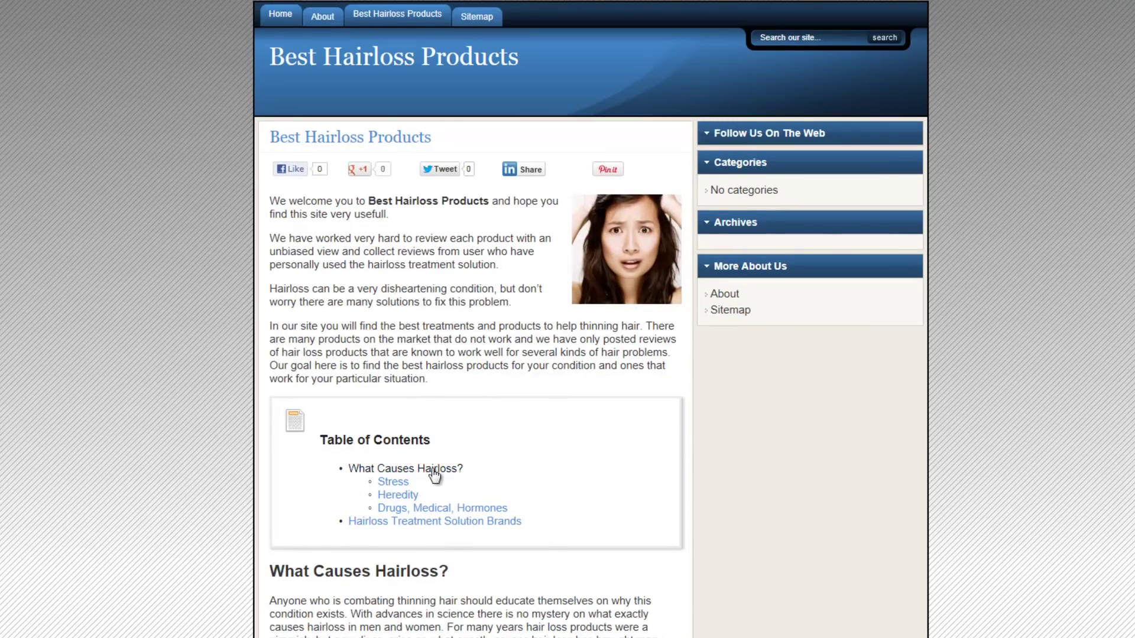
left_click(408, 523)
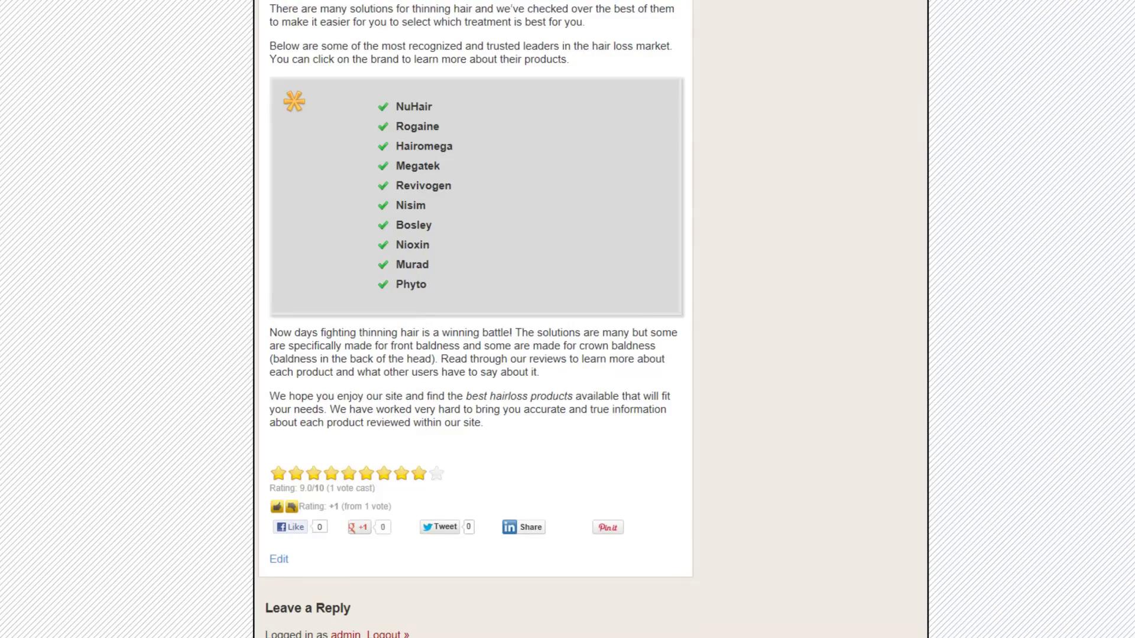
key("Home")
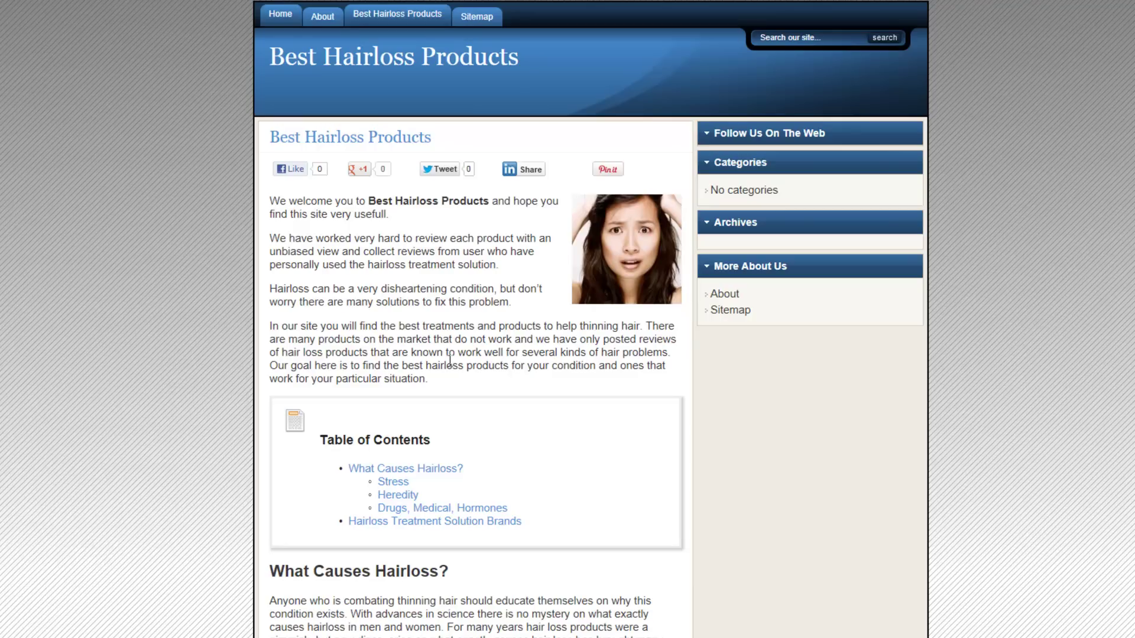
Examine the live page's table of contents and the sections it links to, and highlight the intro paragraph above it.
scroll(390, 304, "down", 2)
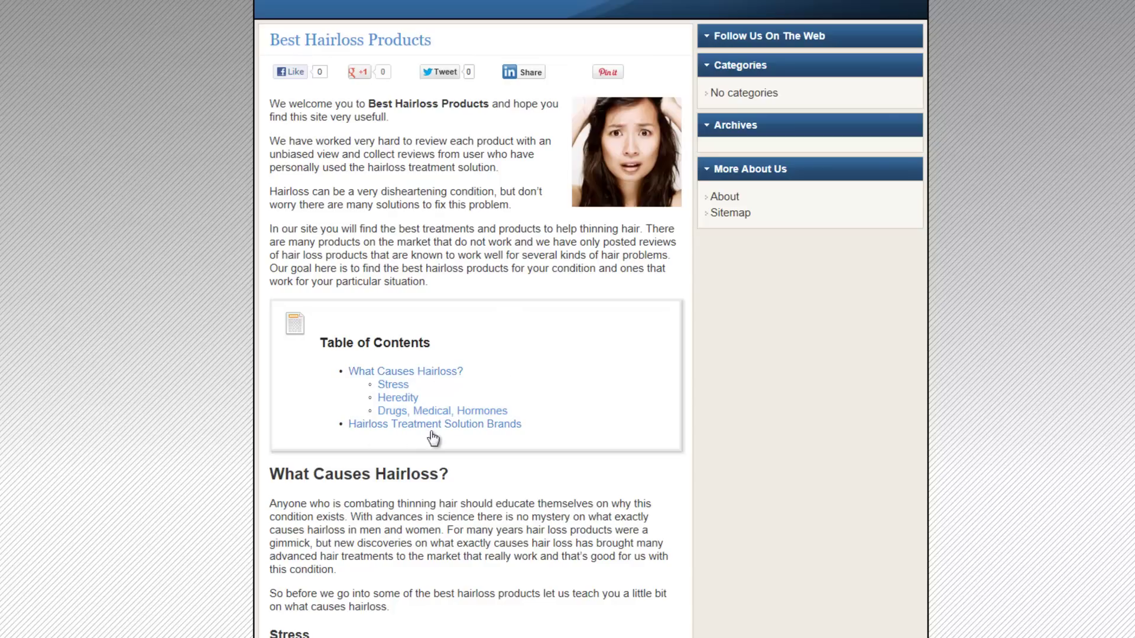
scroll(506, 535, "down", 6)
scroll(504, 520, "up", 6)
scroll(503, 507, "up", 2)
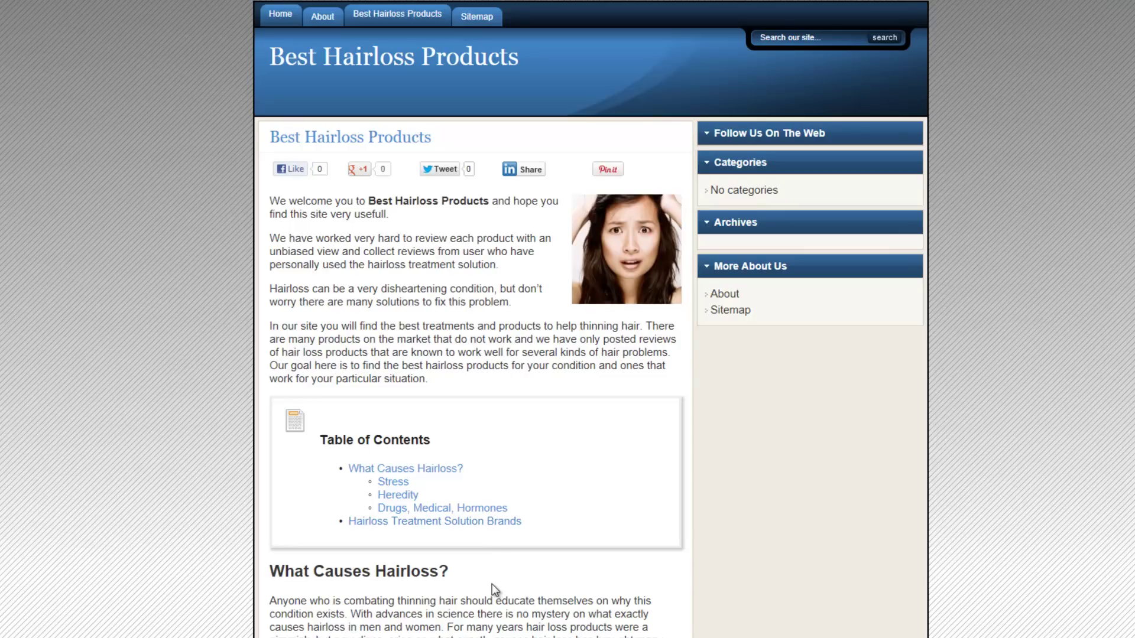
left_click_drag(443, 384, 303, 340)
left_click(467, 379)
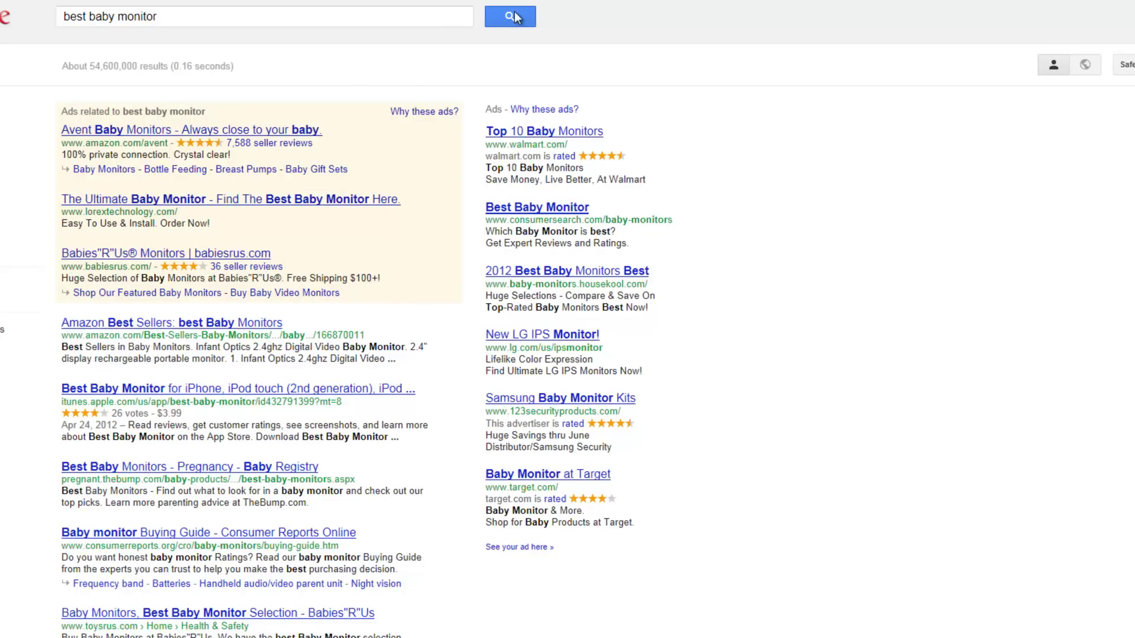
Search Google for "best baby monitor" and open the Frequency band section link under the Consumer Reports result.
left_click(513, 16)
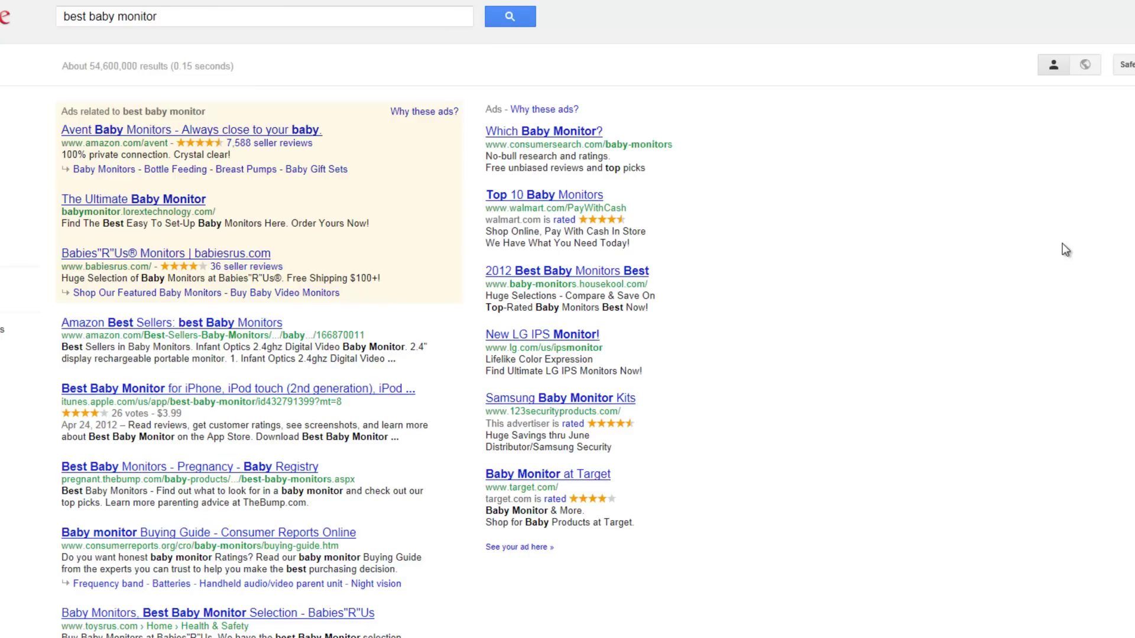
scroll(1066, 237, "down", 2)
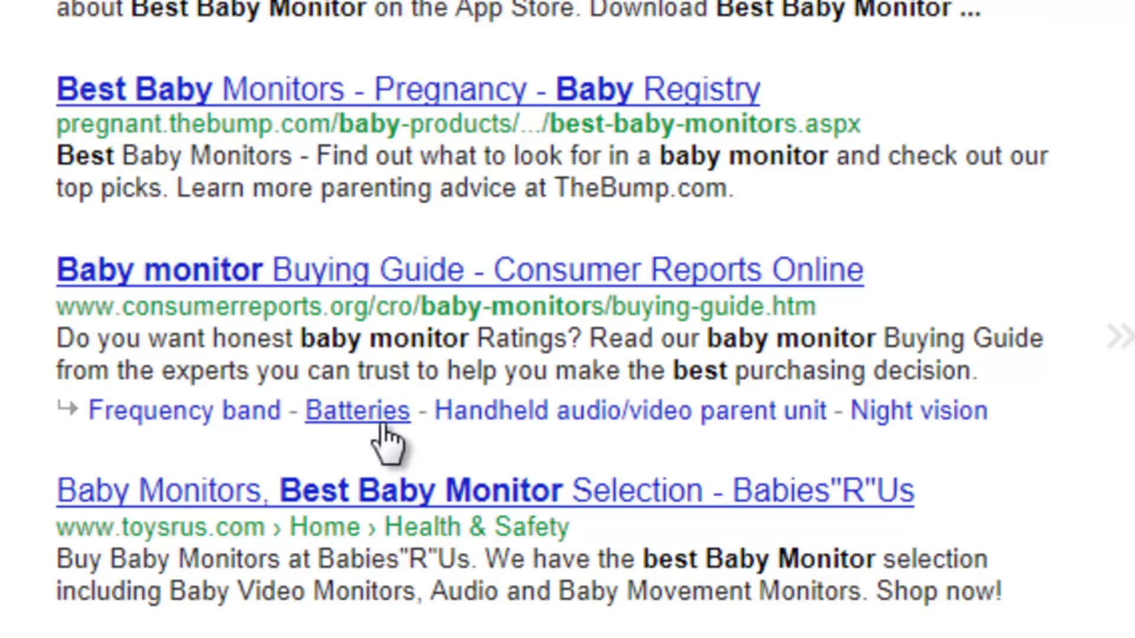
left_click(182, 424)
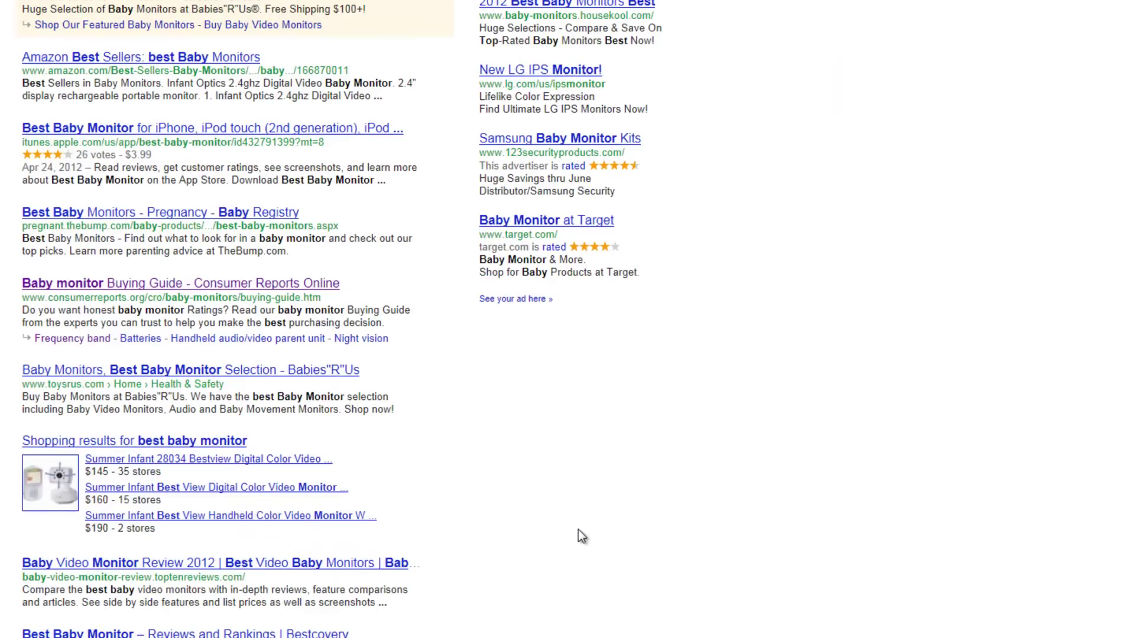
Look through the remaining organic and shopping results for "best baby monitor".
scroll(580, 530, "down", 3)
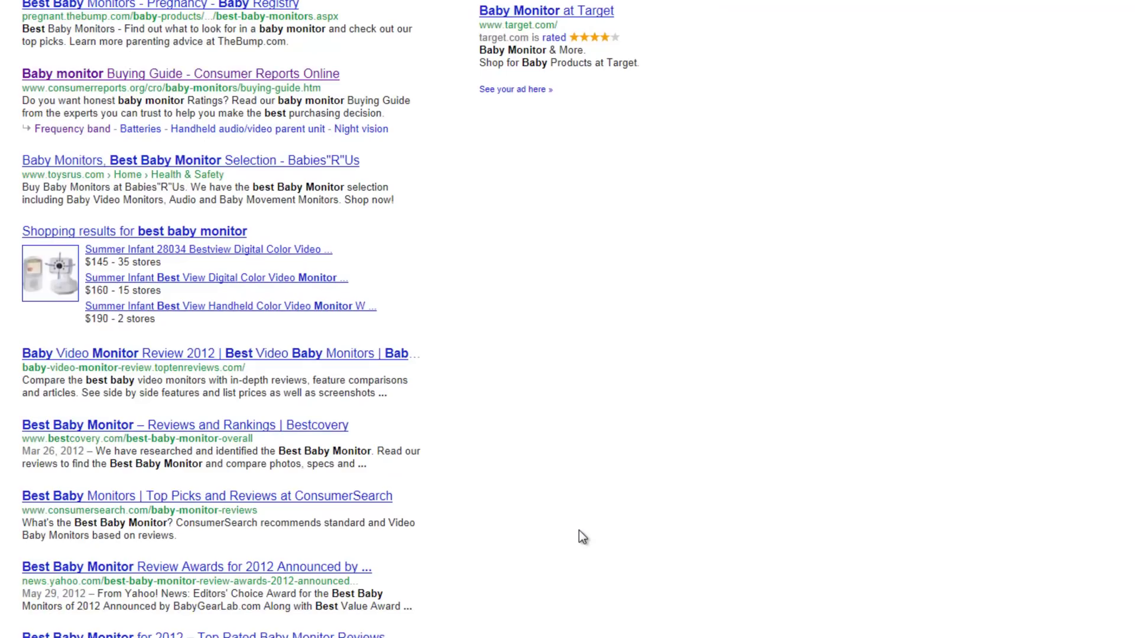
scroll(580, 530, "down", 3)
scroll(580, 530, "up", 10)
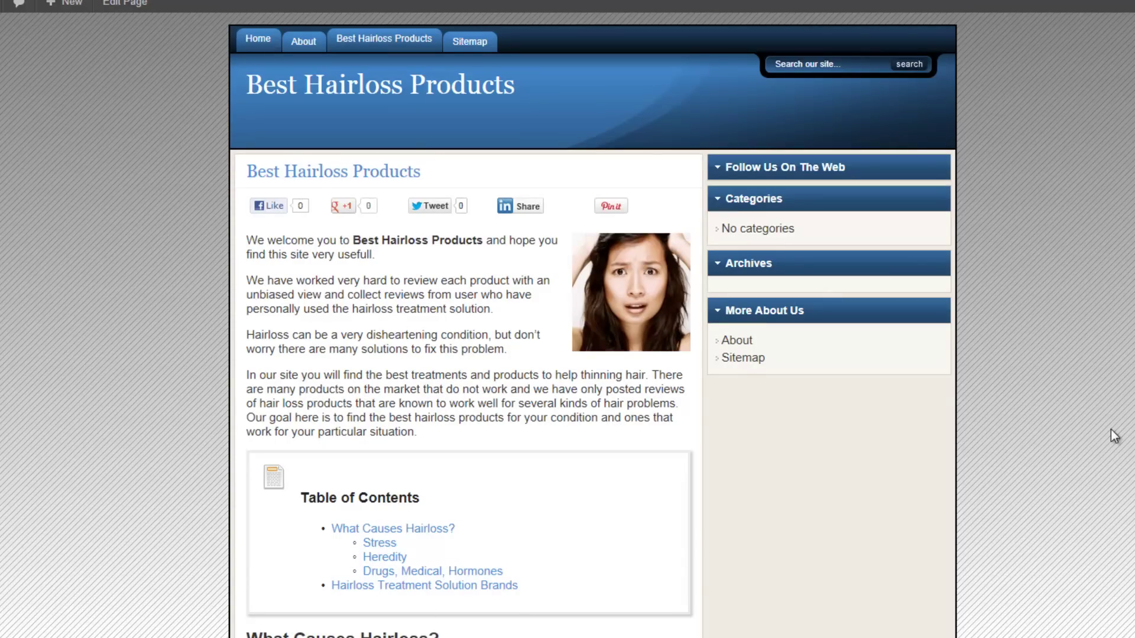
Read through the live hairloss page's sections, from the causes to the brand list and closing paragraphs, and return to its start.
scroll(1003, 416, "down", 5)
scroll(1002, 414, "down", 9)
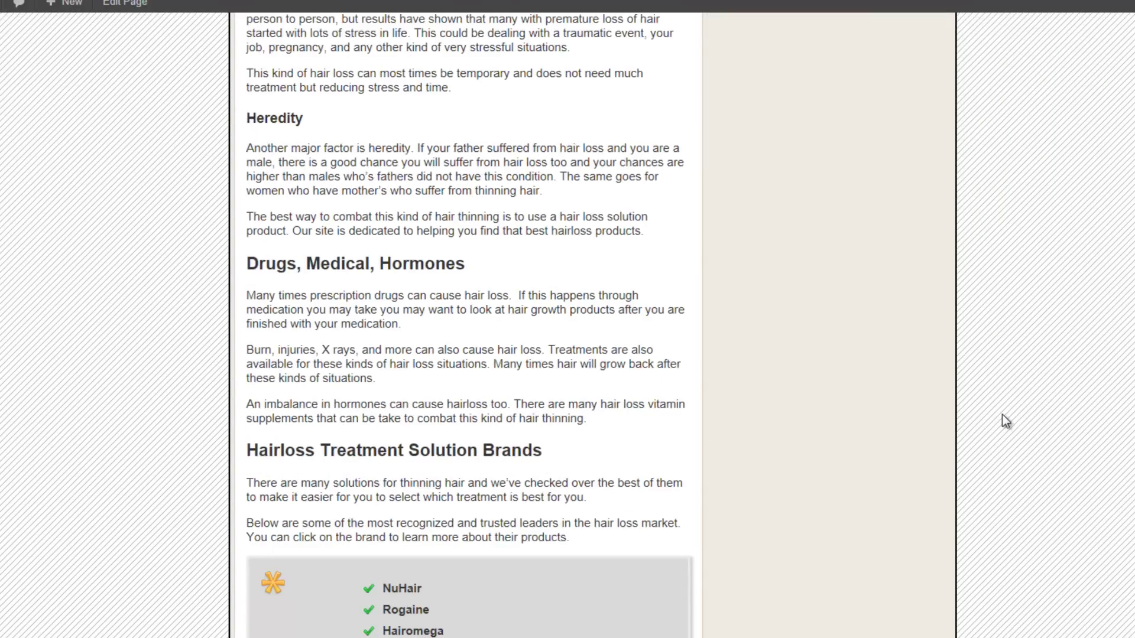
scroll(1002, 415, "down", 7)
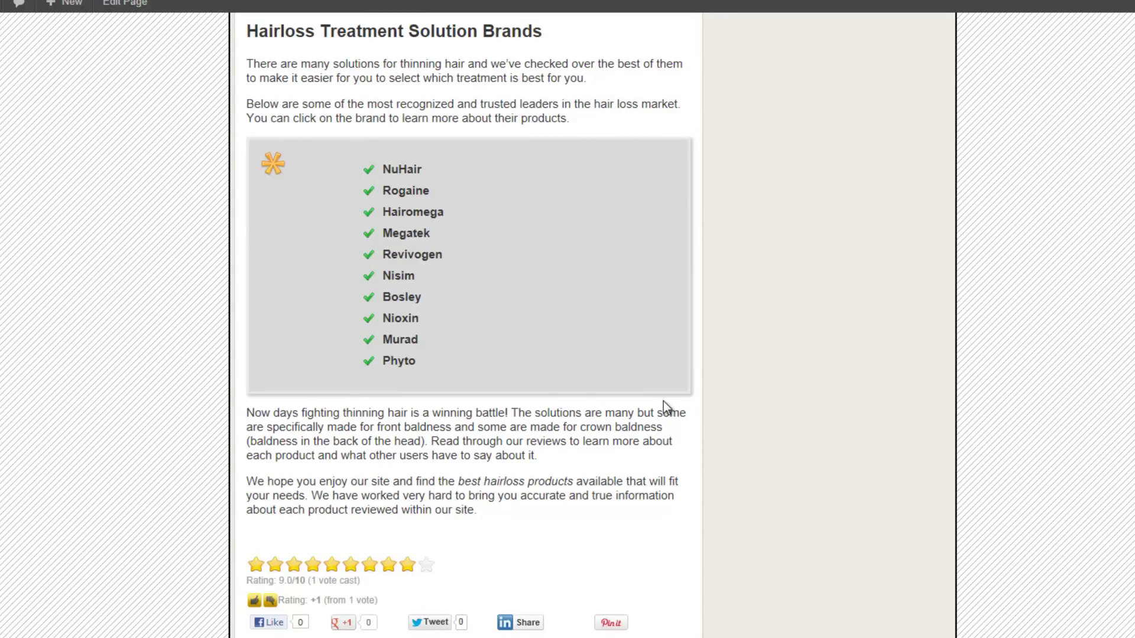
scroll(663, 402, "up", 9)
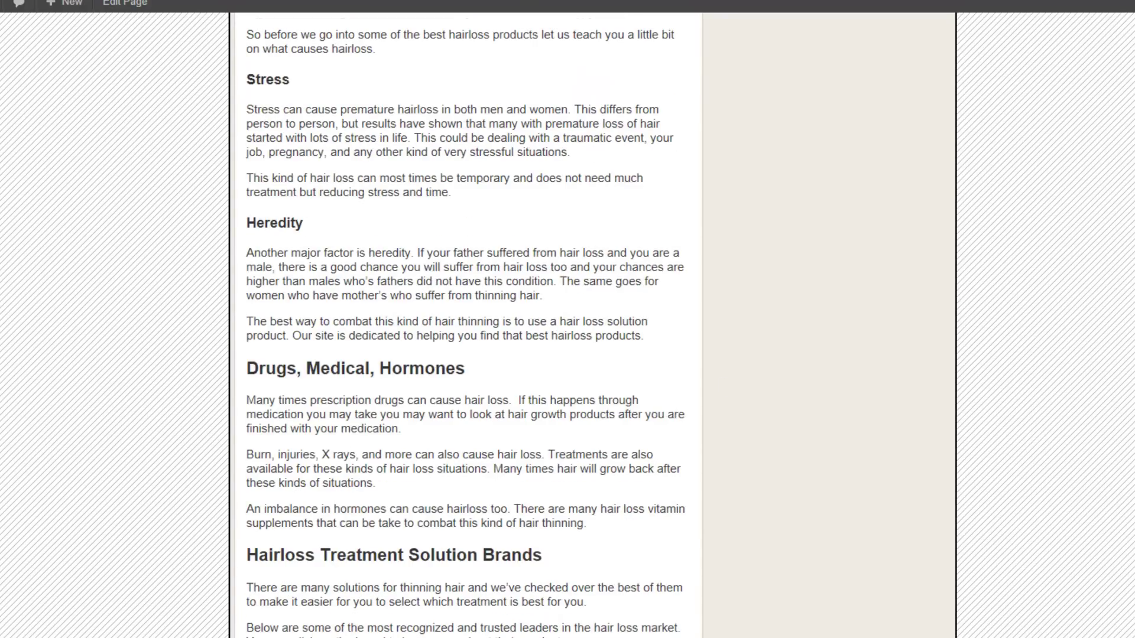
scroll(568, 325, "down", 4)
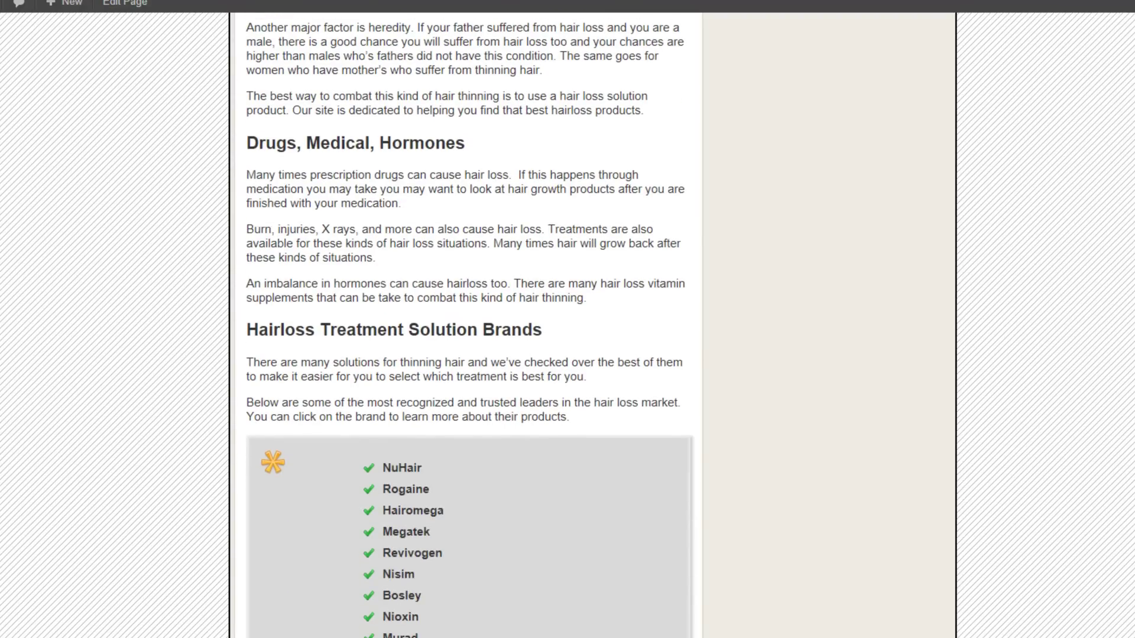
scroll(473, 475, "down", 1)
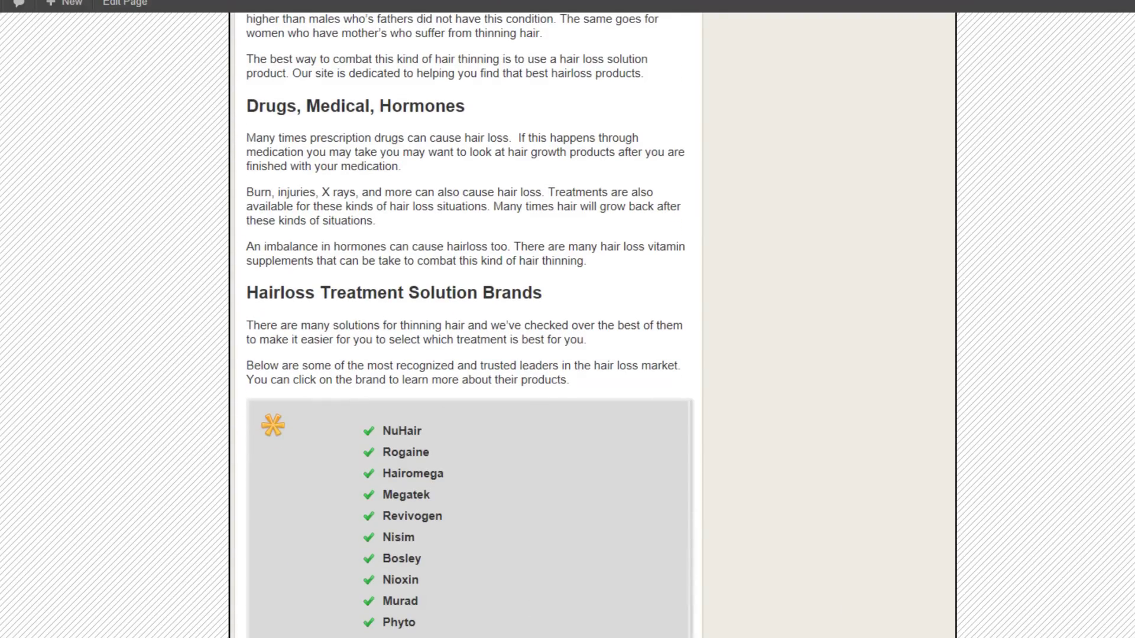
scroll(567, 326, "up", 15)
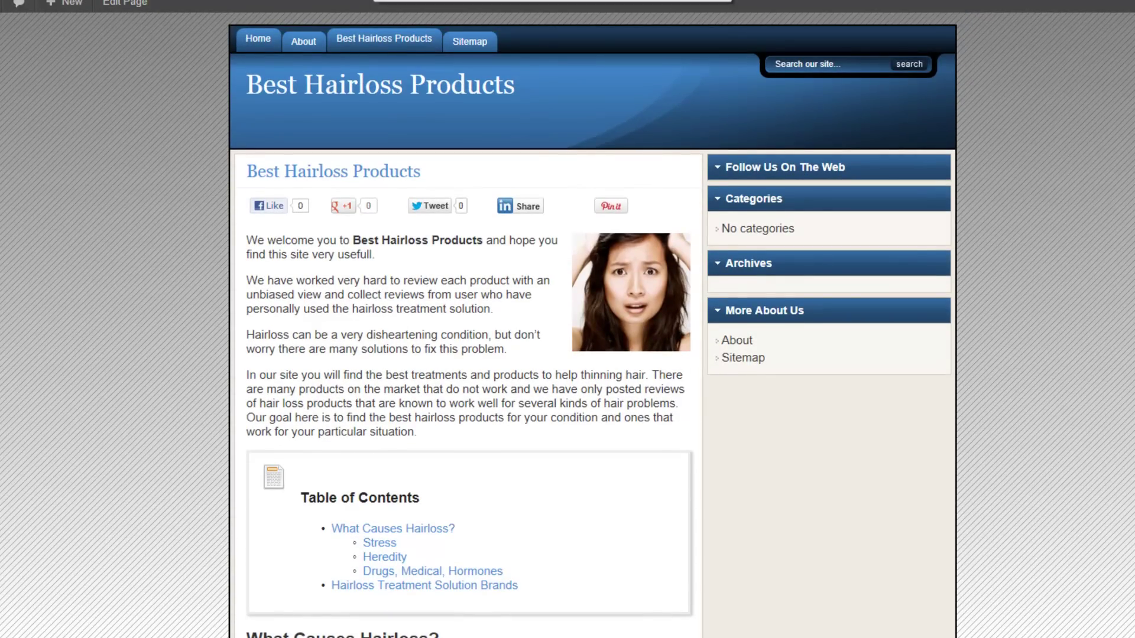
Switch to the page editor to check the start of the opening sentence, and view the live page again.
left_click(374, 0)
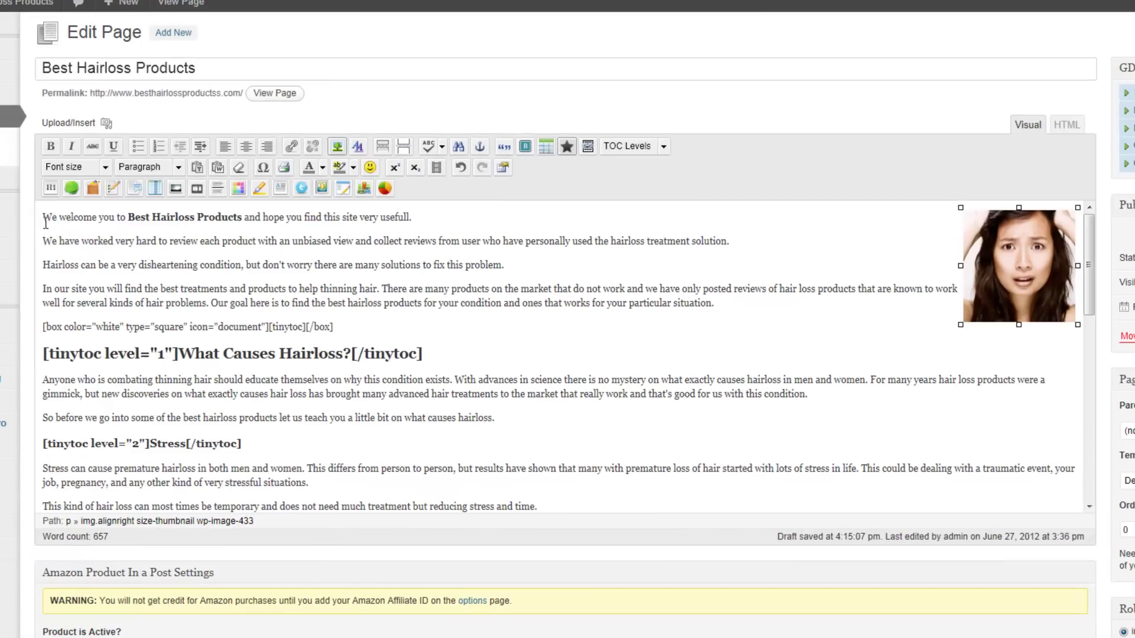
mouse_move(44, 219)
left_mouse_down()
mouse_move(464, 243)
mouse_move(733, 290)
mouse_move(725, 313)
mouse_move(717, 302)
mouse_move(201, 267)
mouse_move(96, 253)
mouse_move(50, 223)
left_mouse_up()
left_click(180, 2)
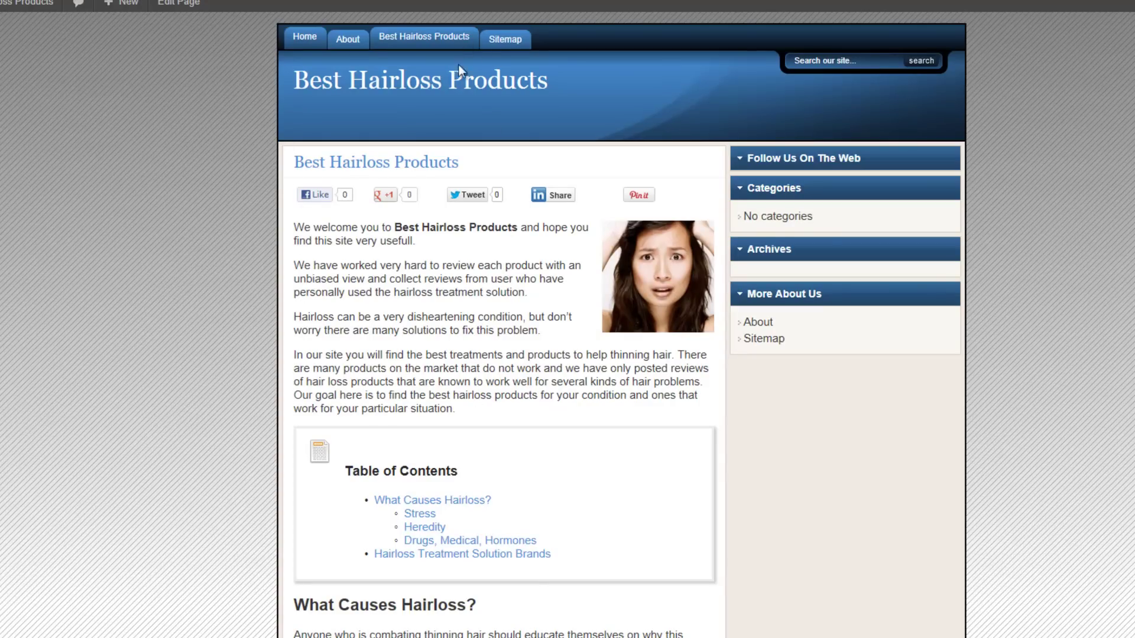
Highlight the live page's introductory paragraphs above the table of contents, one by one and as a whole.
left_click_drag(314, 265, 498, 395)
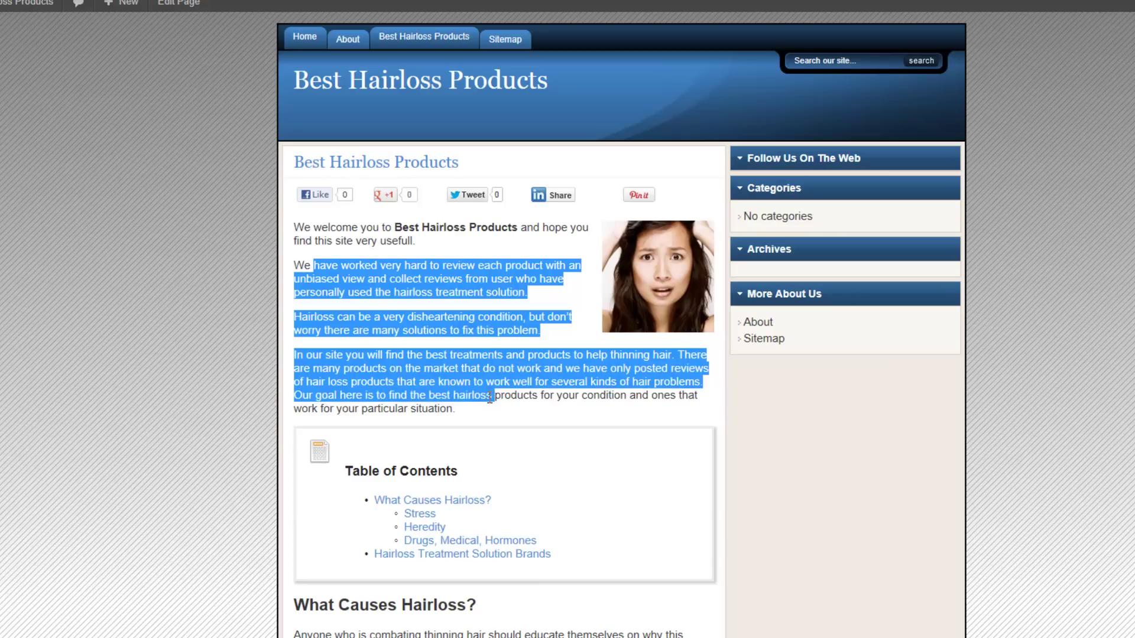
left_click(356, 295)
left_click_drag(294, 264, 554, 296)
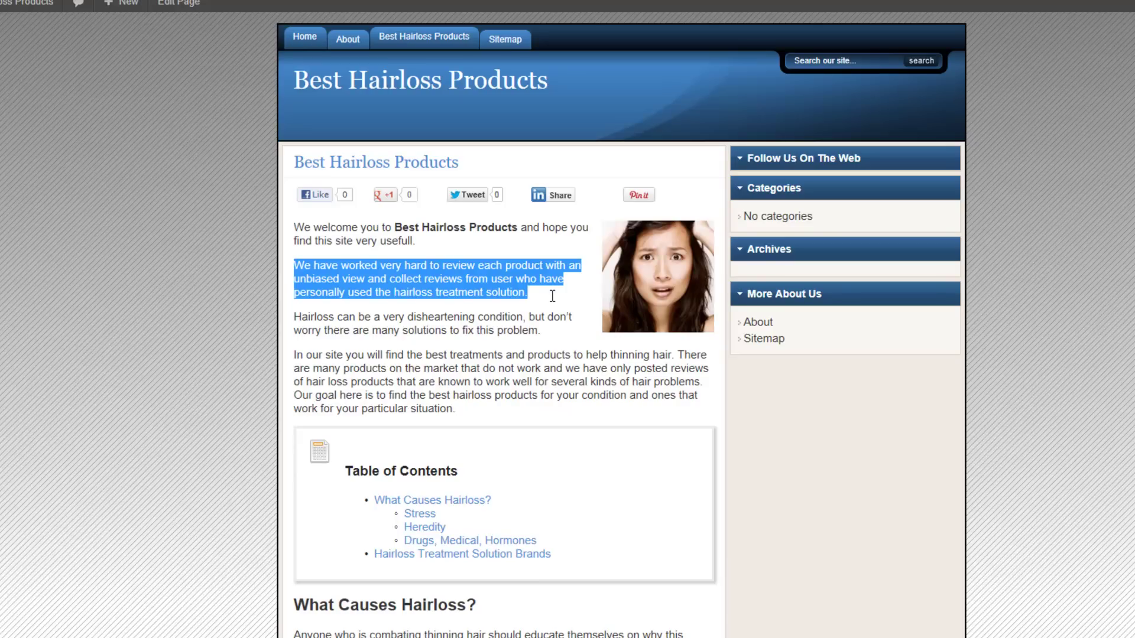
left_click_drag(295, 317, 557, 328)
left_click_drag(486, 410, 300, 361)
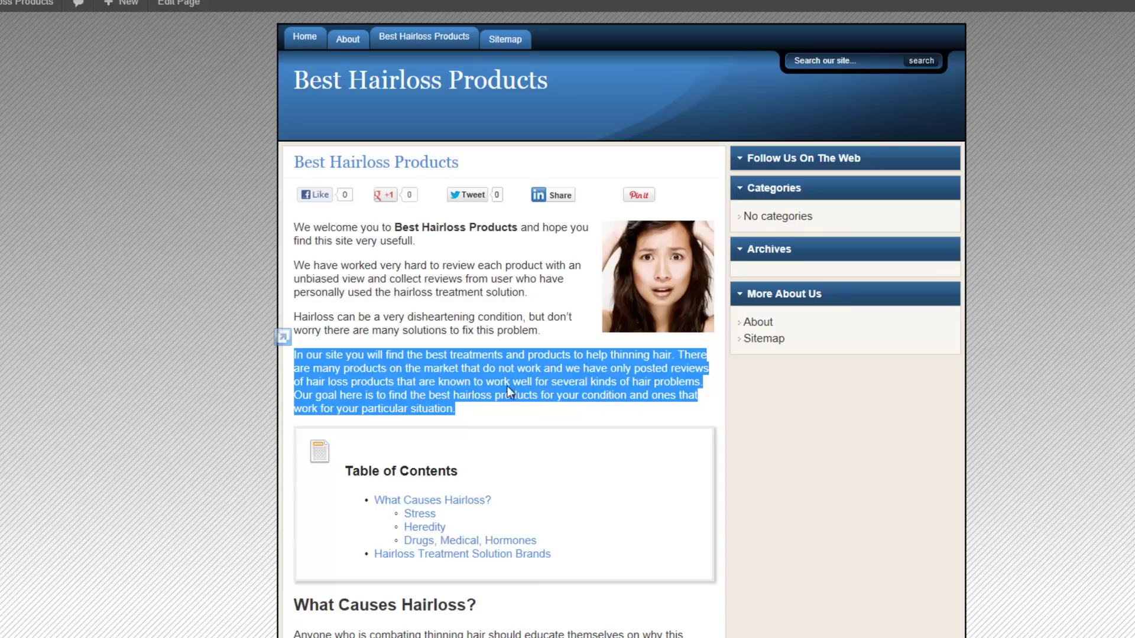
left_click_drag(478, 413, 304, 239)
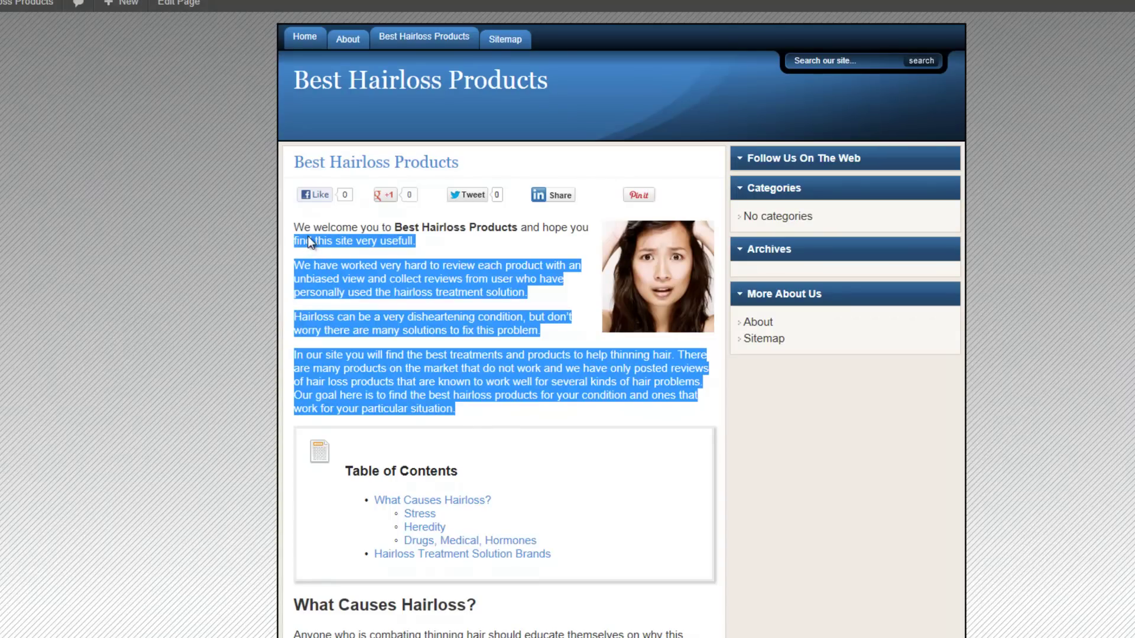
left_click(480, 407)
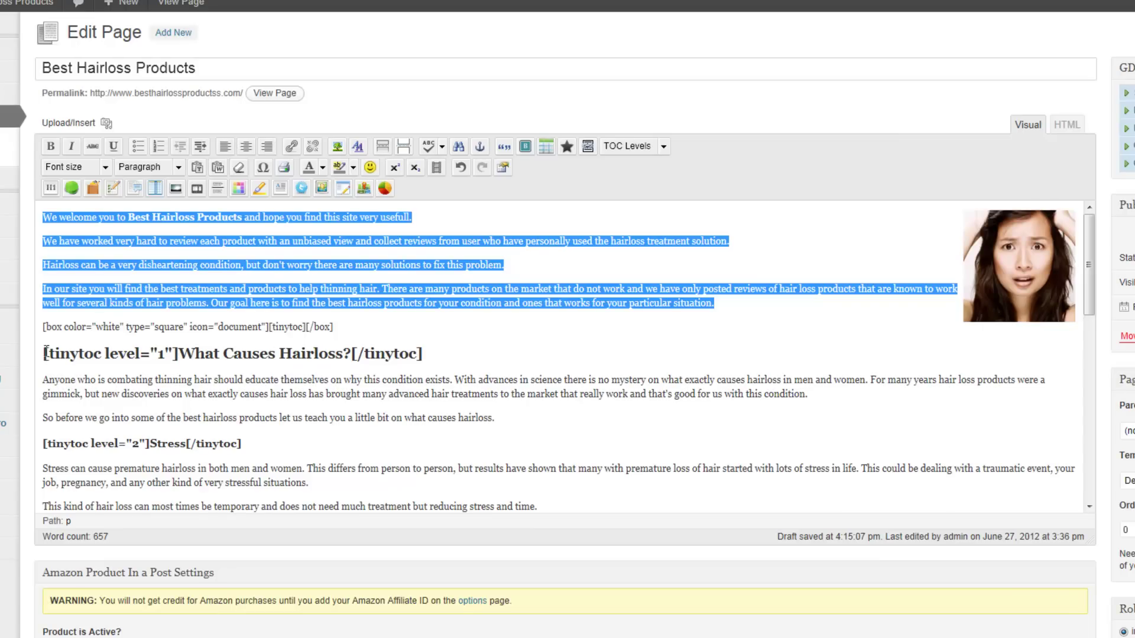
Examine the table of contents box shortcode in the page editor and compare it with the live page.
left_click(357, 329)
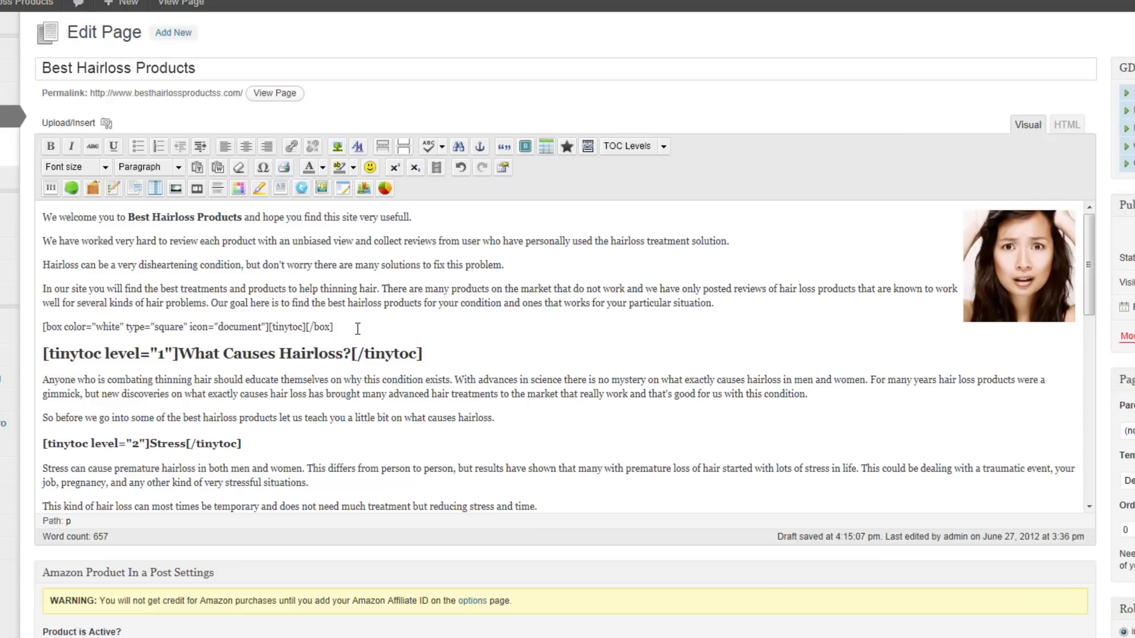
left_click_drag(335, 329, 27, 328)
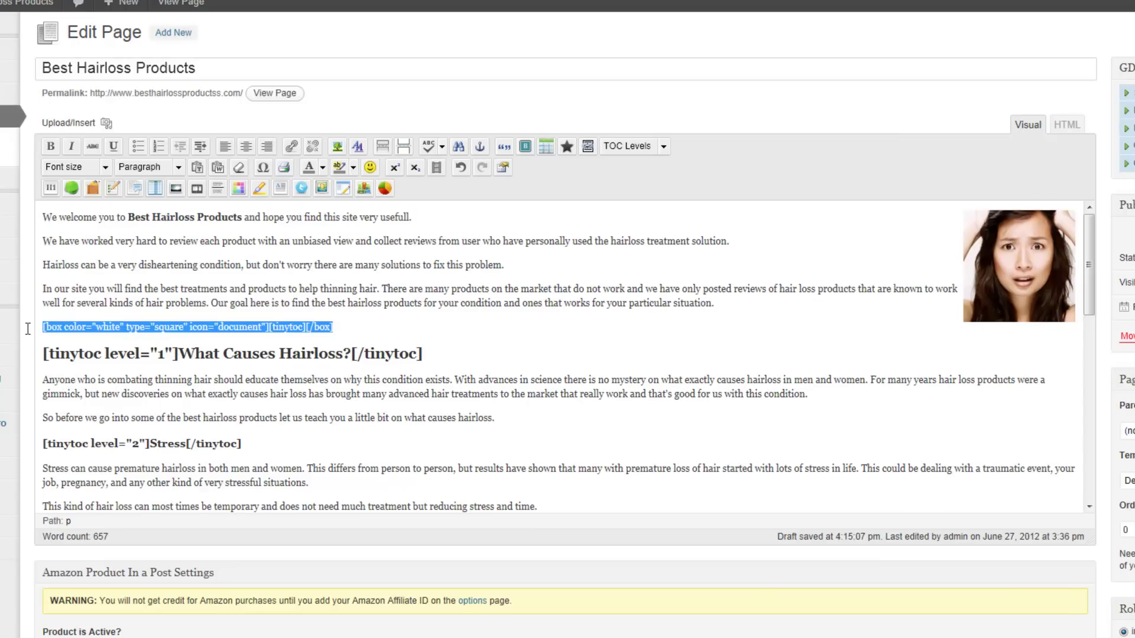
left_click(637, 3)
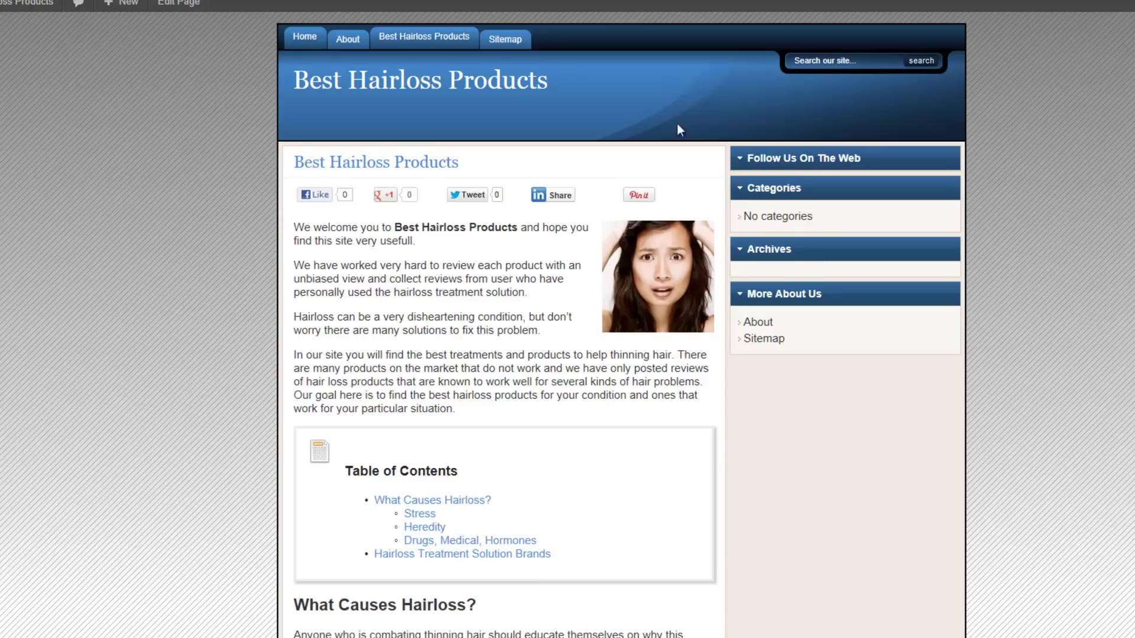
key("ctrl+Tab")
Delete the opening box shortcode and the closing [/box] tag around [tinytoc] in the page editor.
left_click(90, 329)
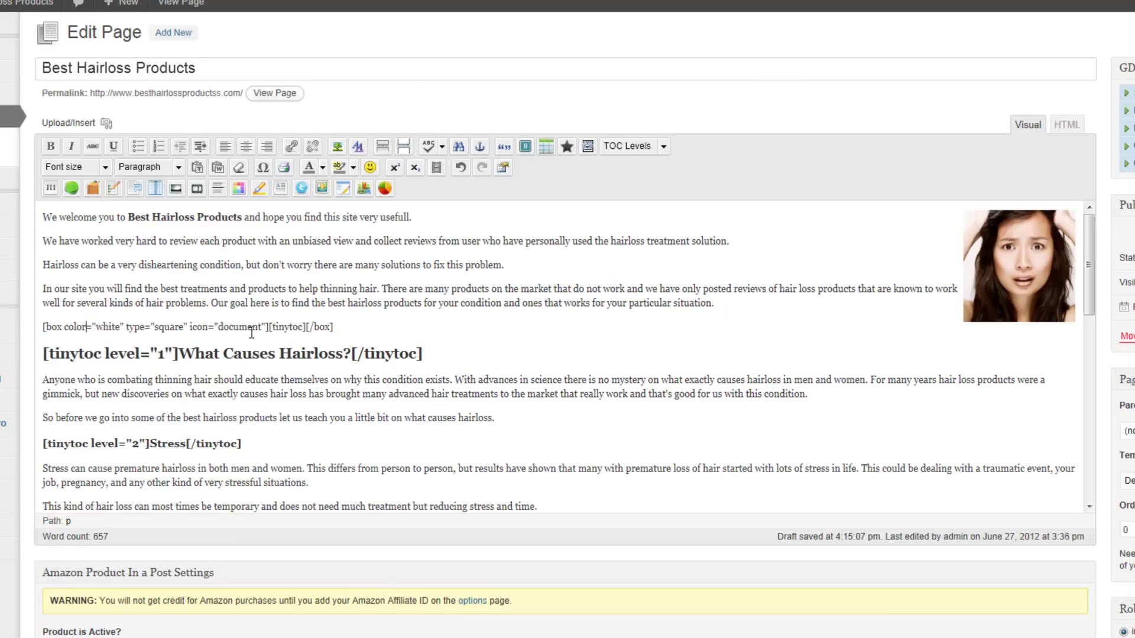
left_click_drag(272, 326, 168, 327)
left_click(270, 327)
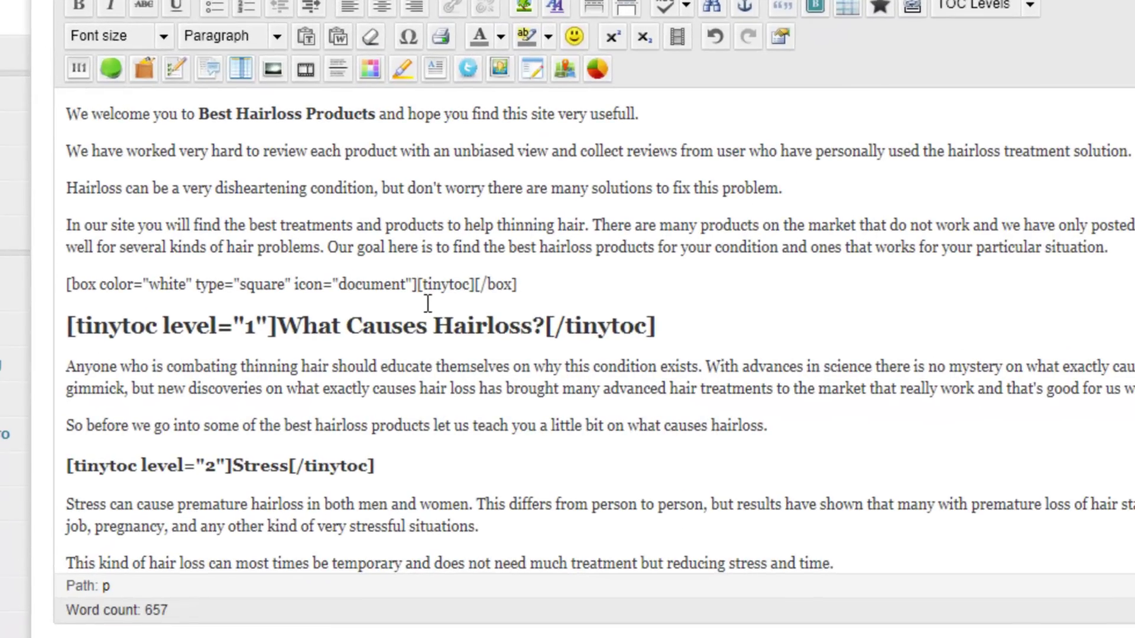
key("shift+Left")
key("shift+Left")
key("shift+Left")
key("shift+Left")
key("shift+Left")
key("shift+Left")
key("shift+Left")
key("shift+Left")
key("shift+Left")
key("shift+Left")
key("shift+Left")
key("shift+Left")
key("shift+Left")
key("shift+Left")
key("shift+Left")
key("shift+Left")
key("shift+Left")
key("shift+Left")
key("shift+Left")
key("shift+Left")
key("shift+Left")
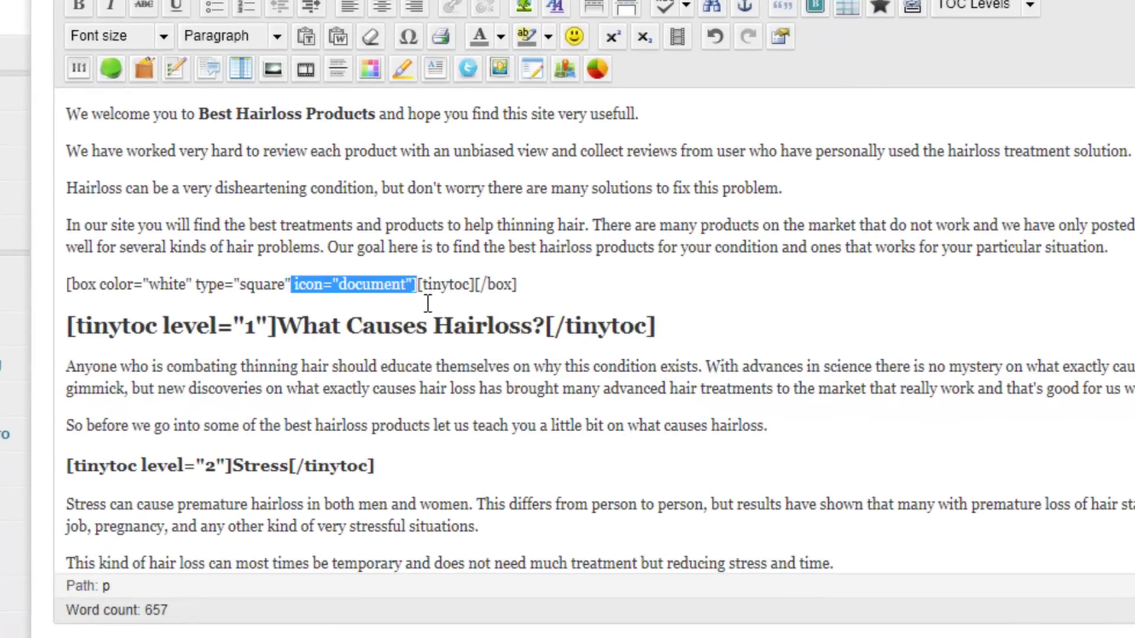
key("shift+Left")
key("shift+Left")
key("shift+Left")
key("shift+Left")
key("shift+Left")
key("shift+Left")
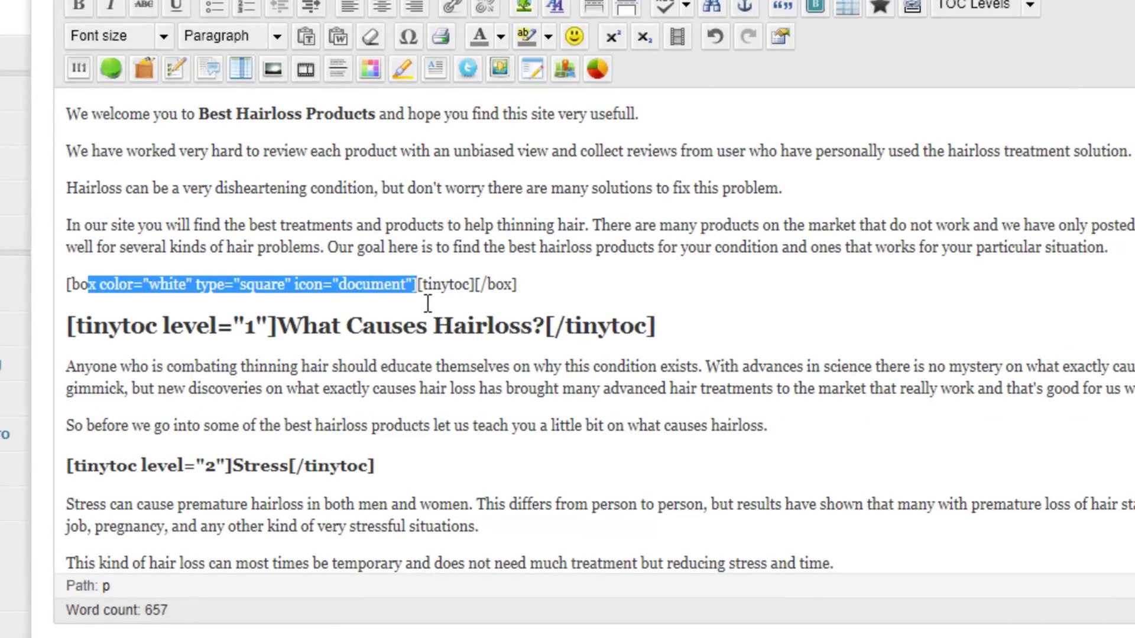
key("BackSpace")
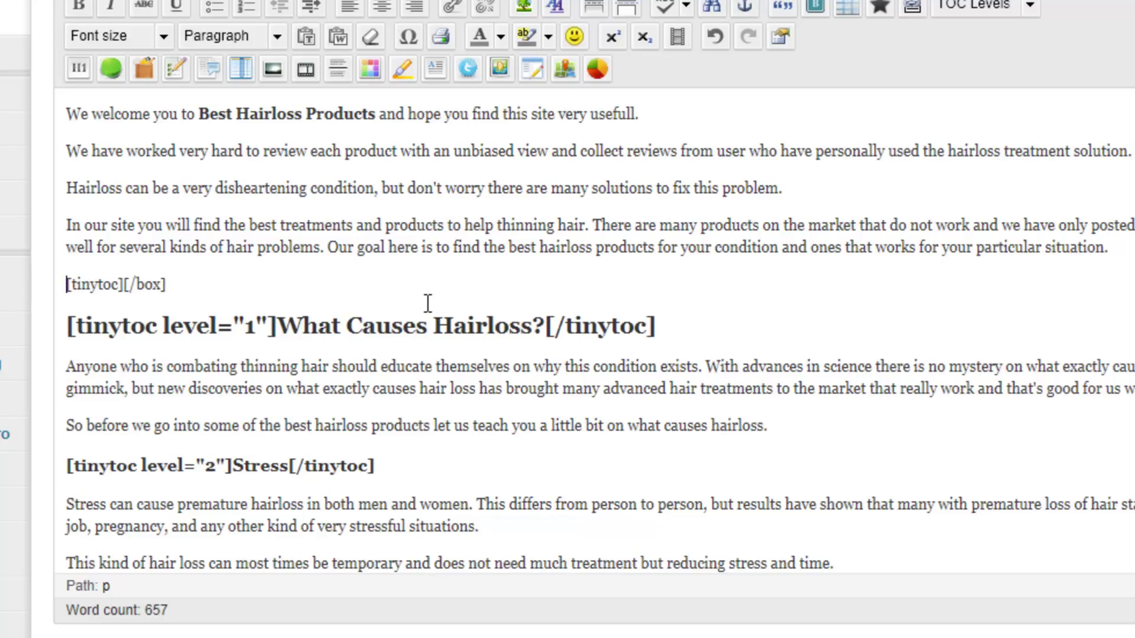
left_click(230, 284)
key("BackSpace")
key("BackSpace")
key("BackSpace")
key("BackSpace")
key("BackSpace")
key("BackSpace")
Highlight the remaining [tinytoc] shortcode and the introductory paragraphs above it.
mouse_move(120, 285)
left_mouse_down()
mouse_move(65, 285)
mouse_move(125, 285)
left_mouse_up()
left_click(68, 285)
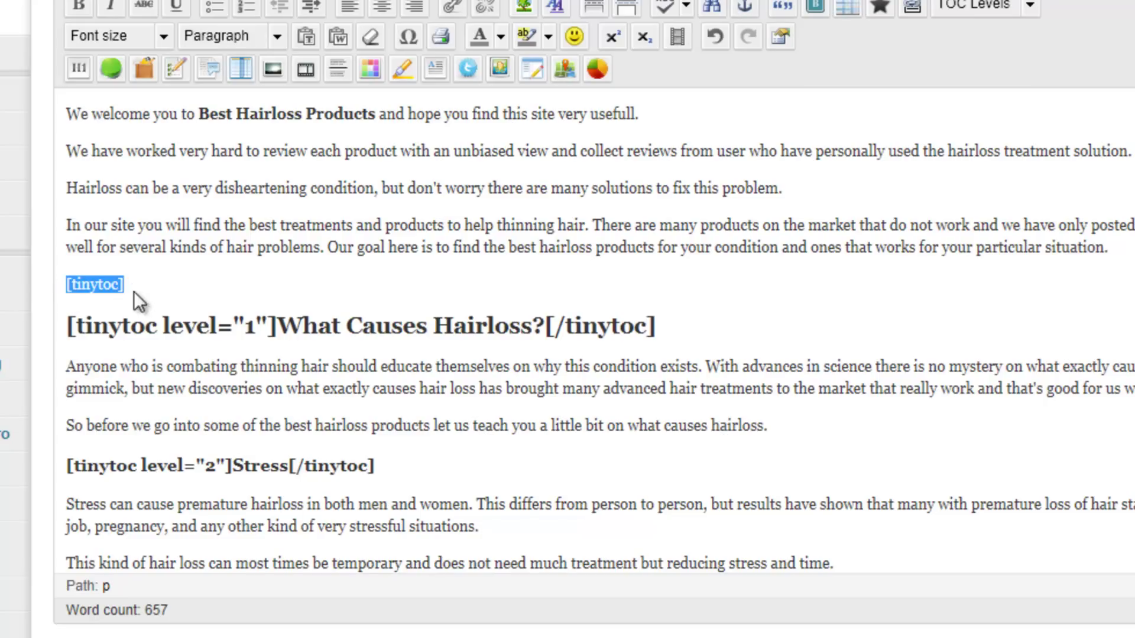
left_click(175, 286)
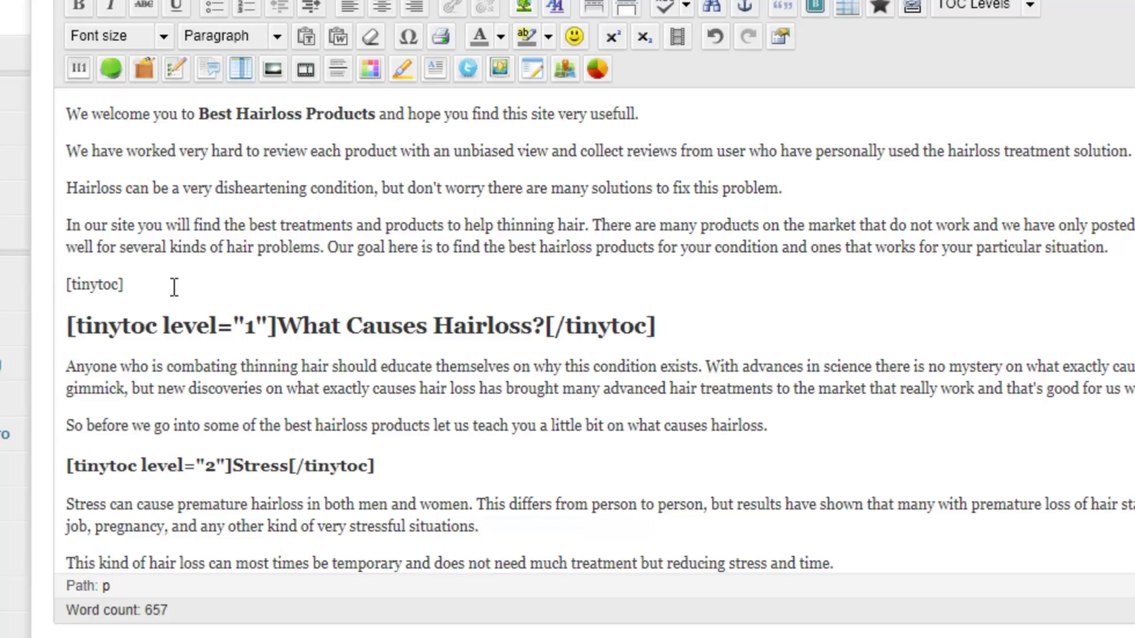
left_click_drag(1108, 247, 69, 127)
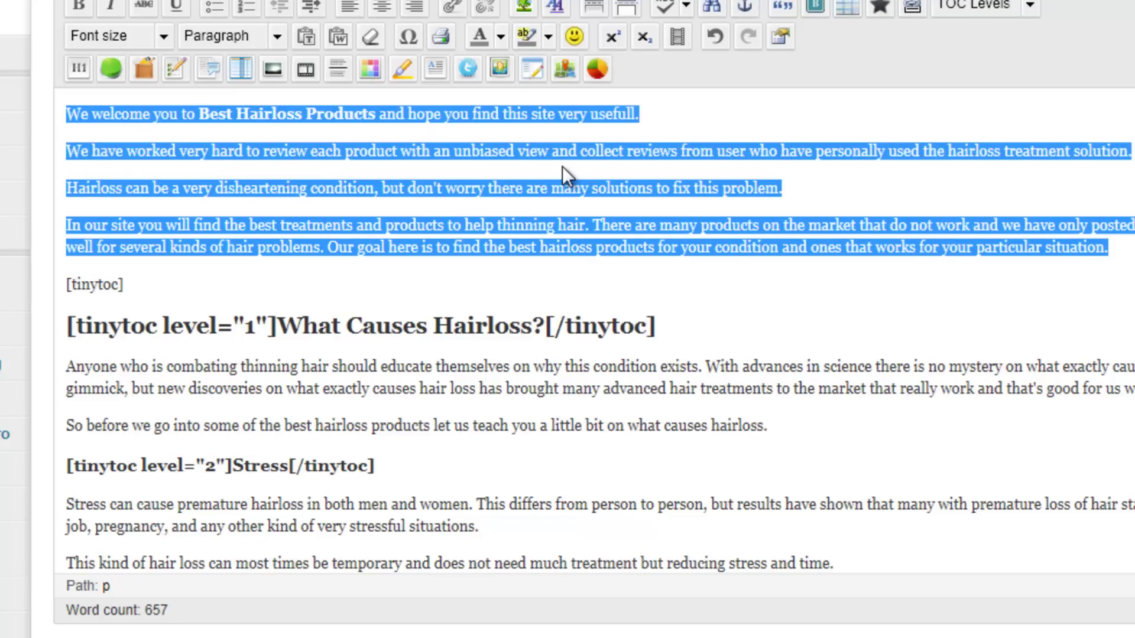
left_click_drag(68, 114, 1109, 248)
left_click(151, 286)
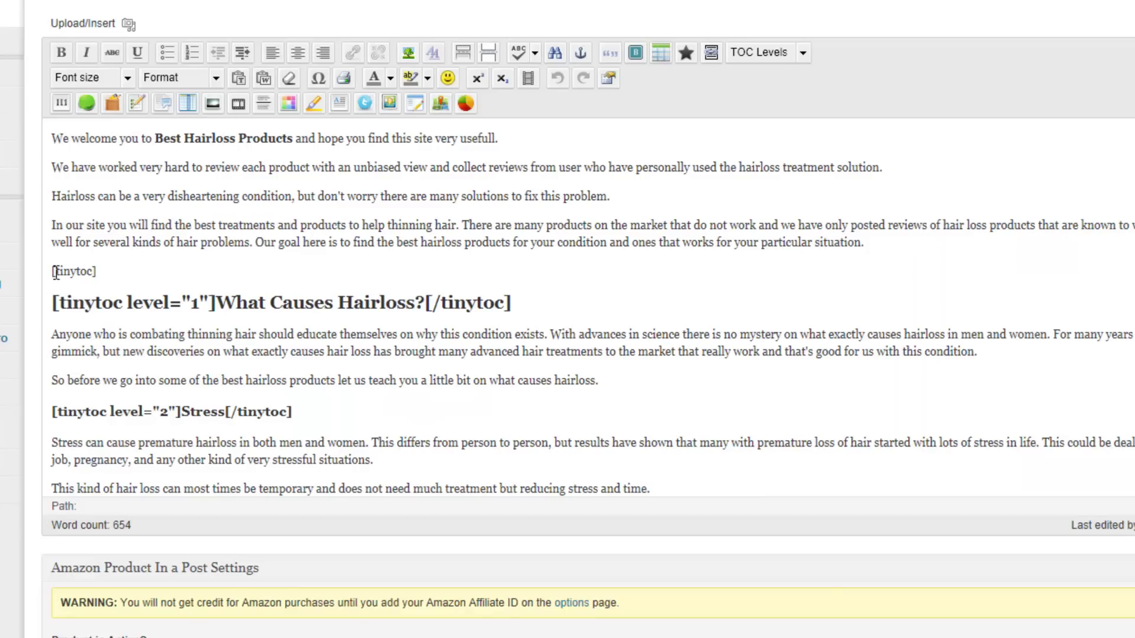
Insert a square content box shortcode with a White background and the Document icon directly before [tinytoc].
left_click(52, 273)
left_click(113, 105)
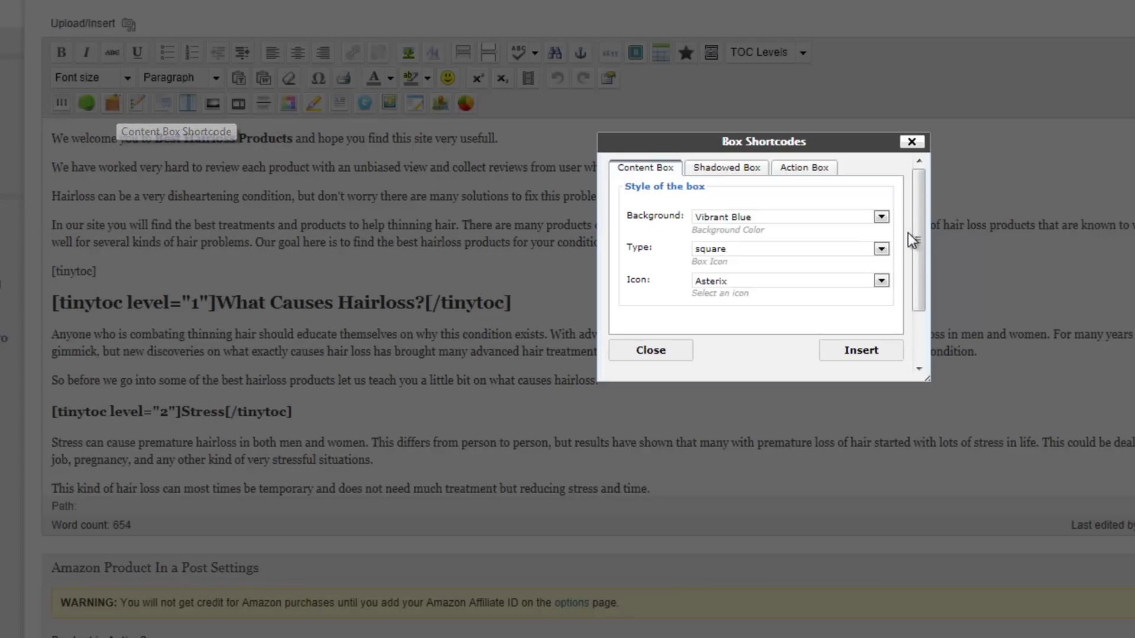
left_click(882, 249)
left_click(880, 259)
left_click(881, 282)
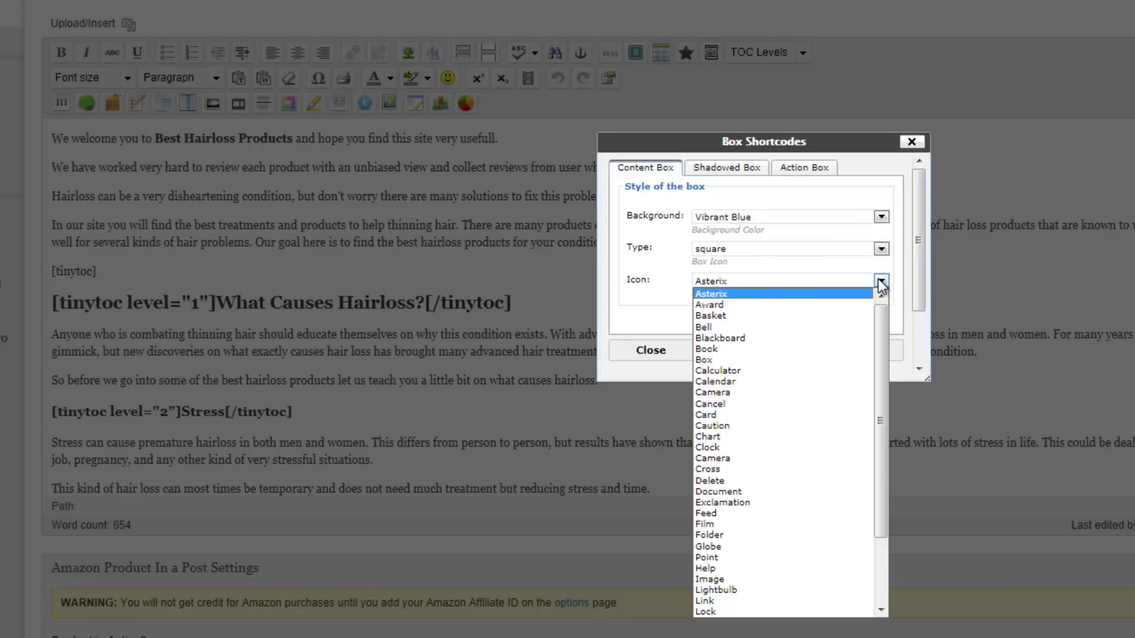
left_click(792, 492)
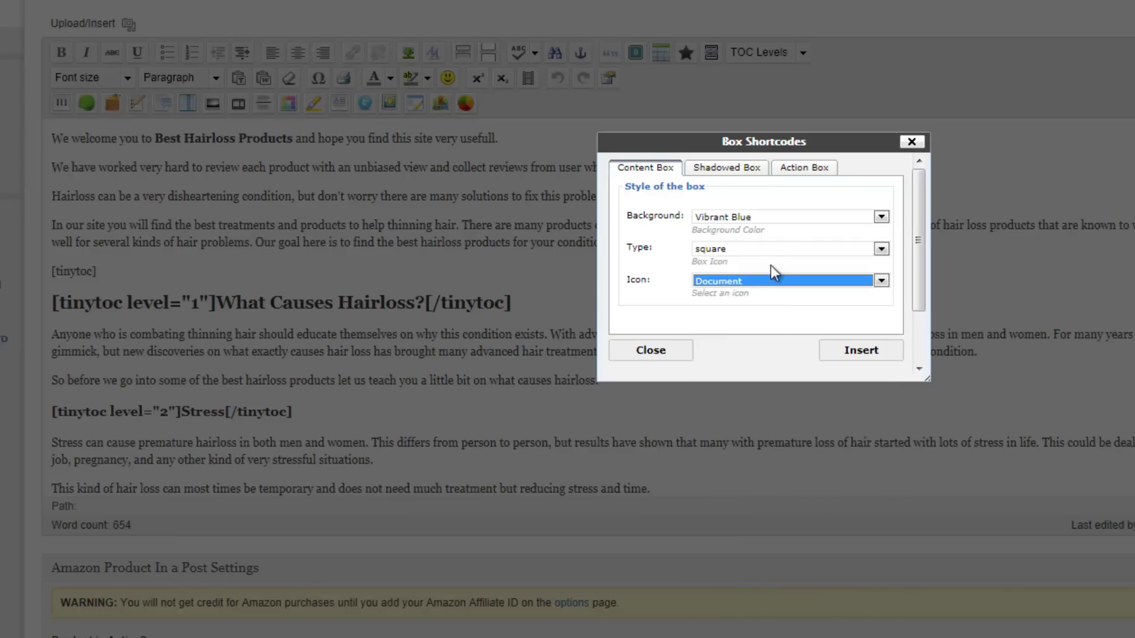
left_click(768, 220)
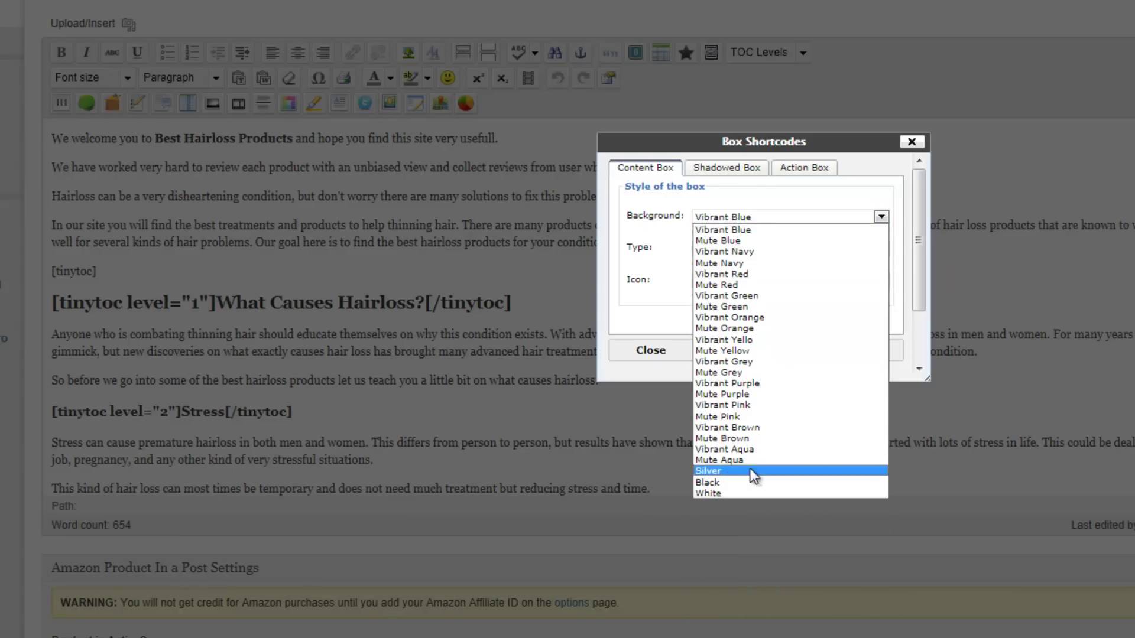
left_click(715, 493)
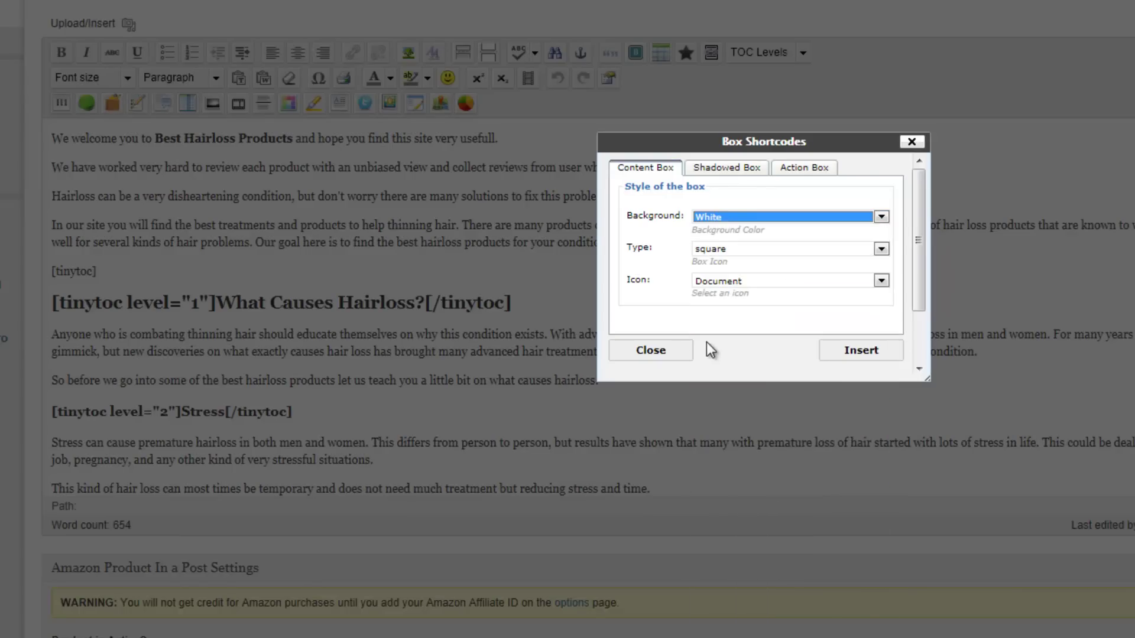
left_click(828, 354)
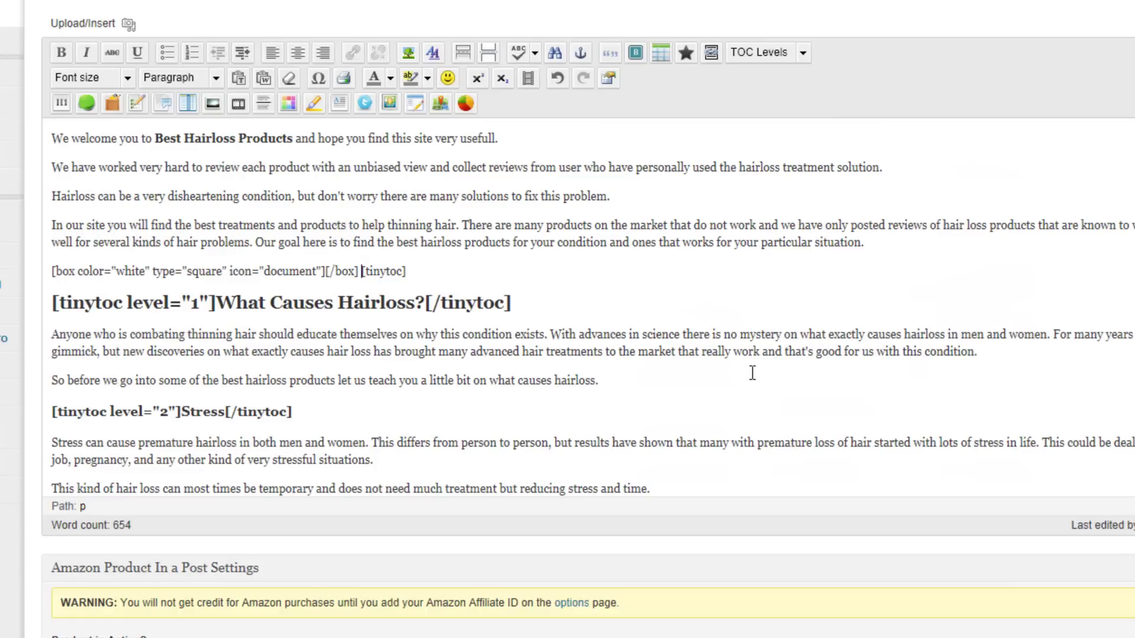
Delete the [tinytoc] shortcode that follows the closing [/box] tag, including the space before it.
left_click(326, 274)
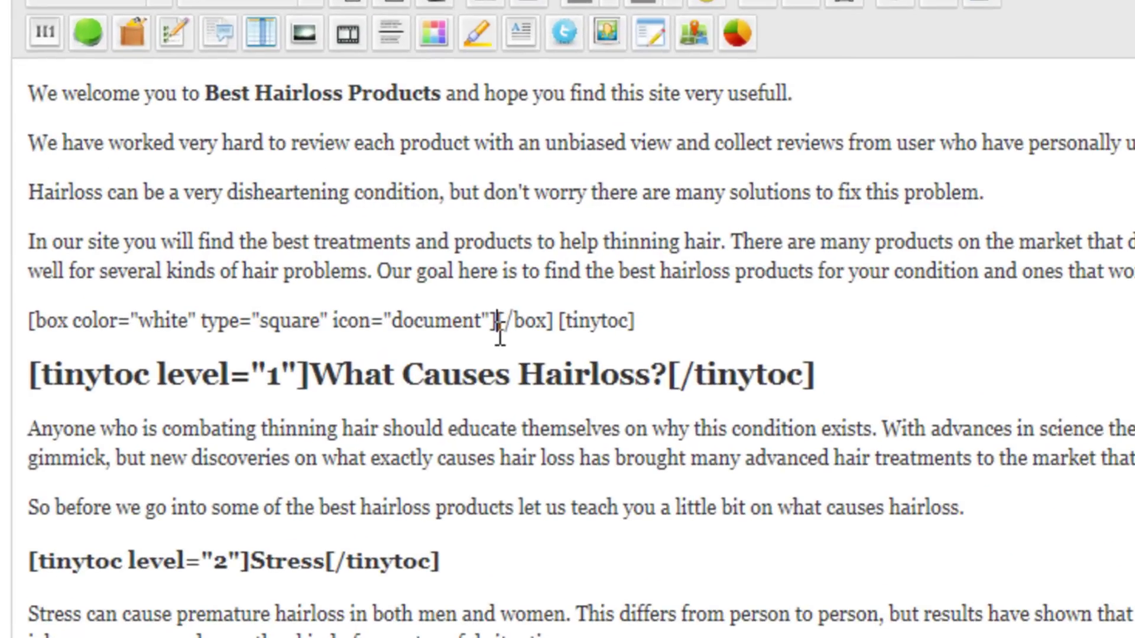
left_click_drag(511, 322, 26, 314)
left_click_drag(494, 324, 547, 322)
left_click_drag(654, 321, 558, 326)
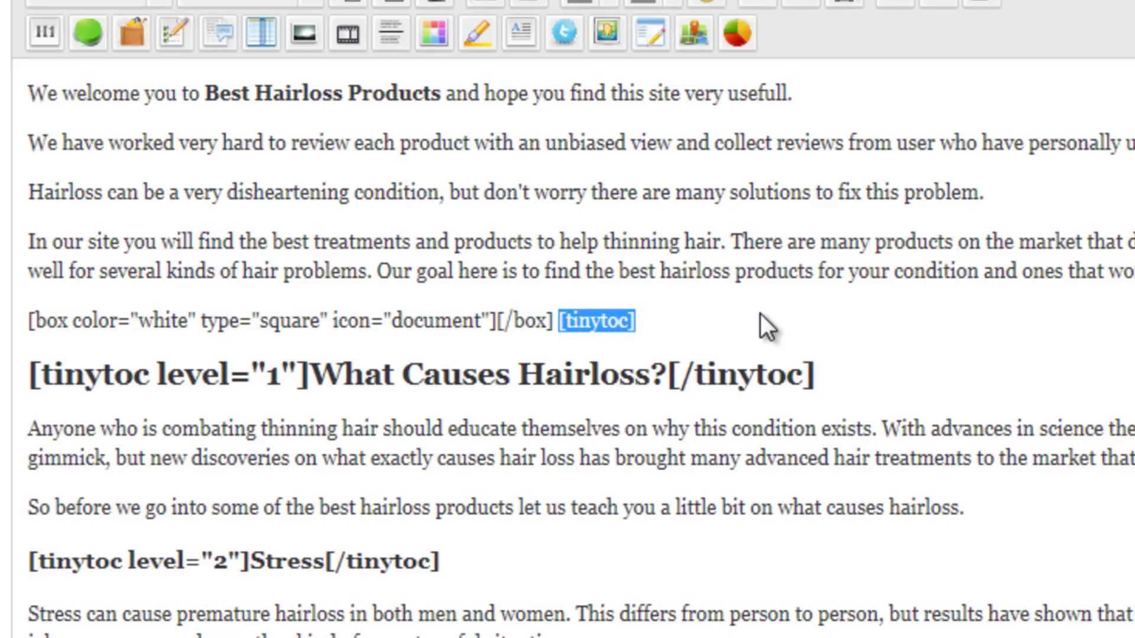
key("BackSpace")
key("BackSpace")
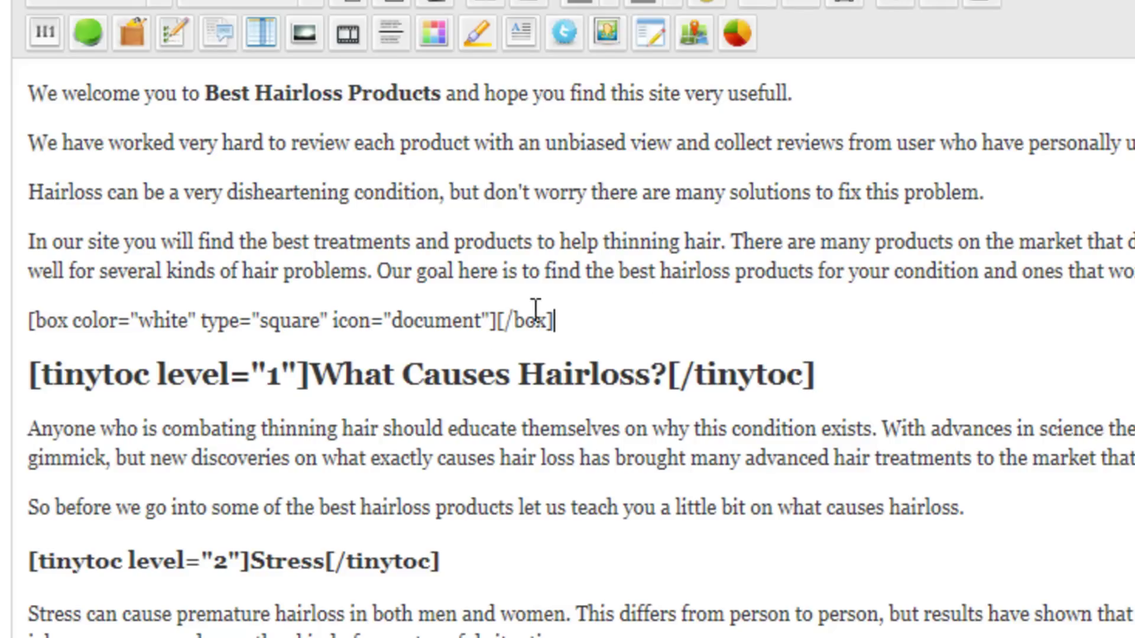
Try the closing [/box] tag on its own line, and rejoin it with the opening box tag.
left_click(498, 319)
key("Return")
key("Up")
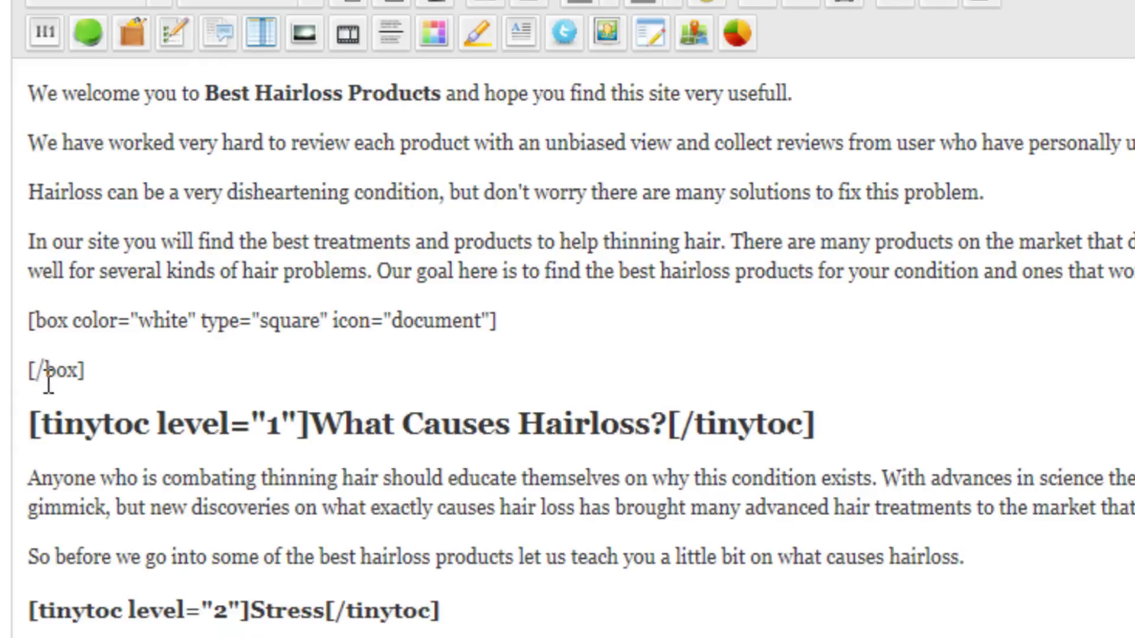
left_click(31, 370)
key("BackSpace")
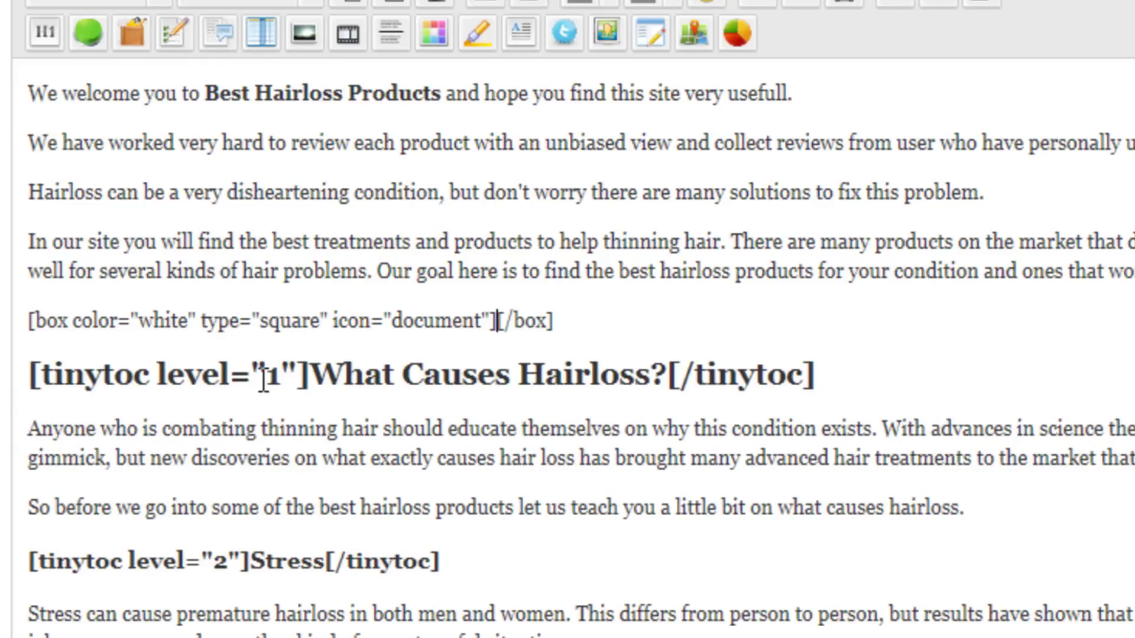
Enter the shortcode [tinytoc] between the opening and closing box tags.
type("[tinytoc")
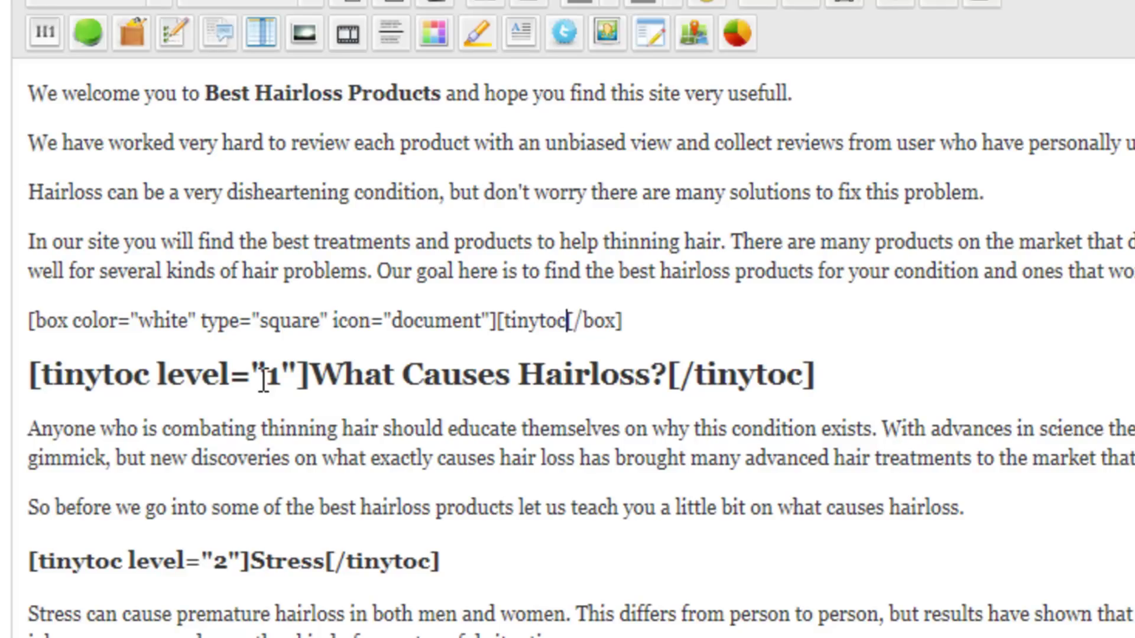
type("]")
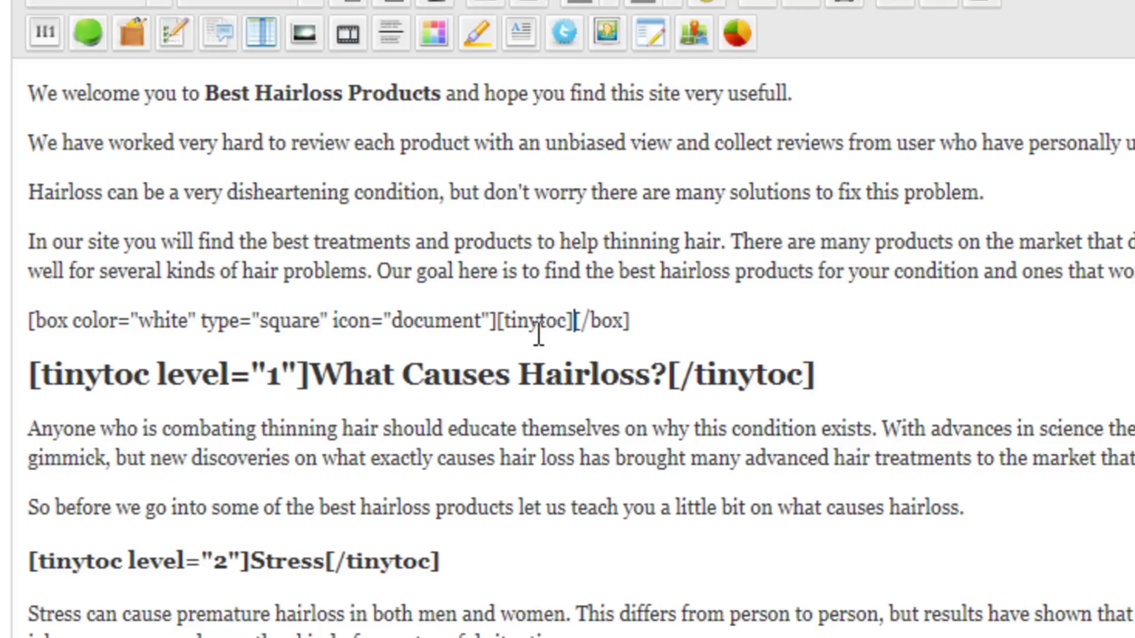
left_click_drag(481, 321, 567, 321)
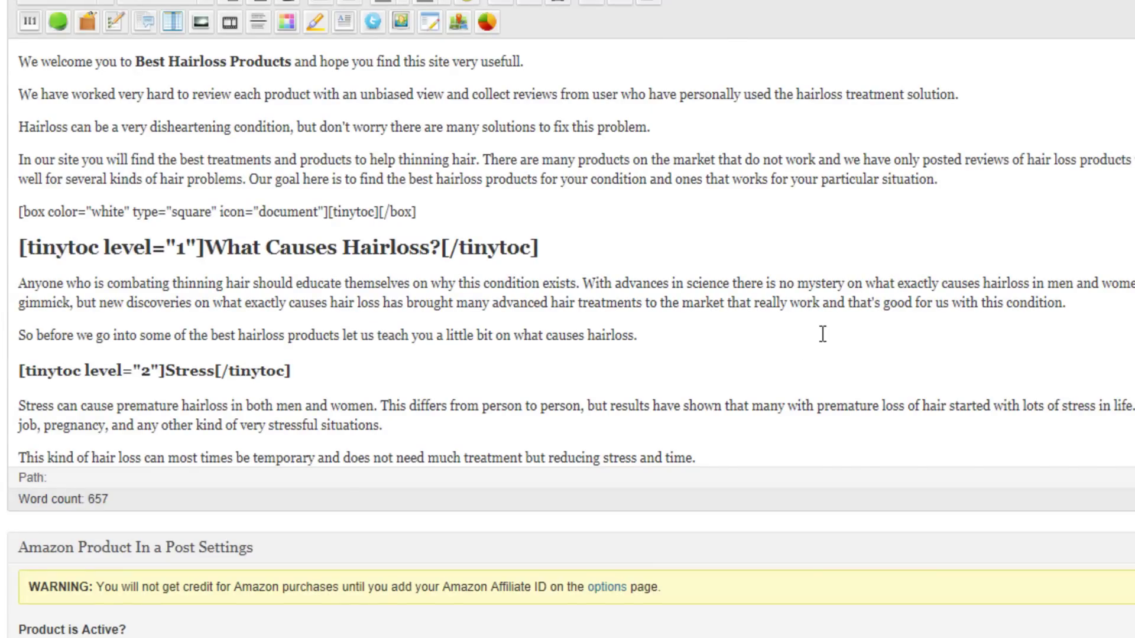
Remove the opening and closing tinytoc level 1 tags from the "What Causes Hairloss?" heading.
scroll(821, 332, "down", 1)
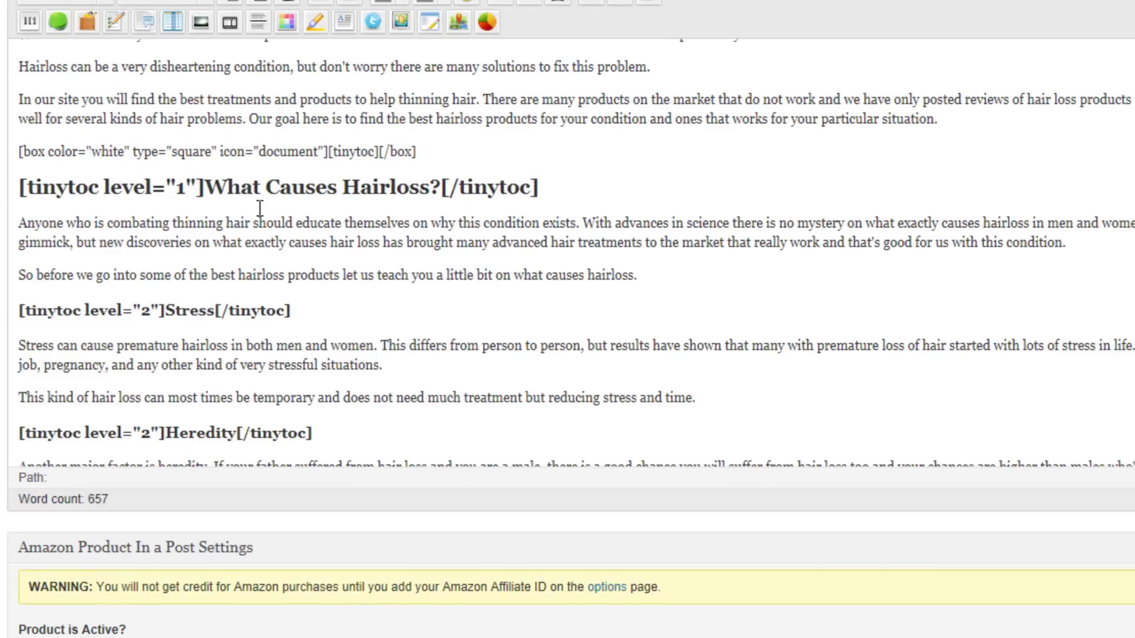
left_click_drag(469, 152, 44, 149)
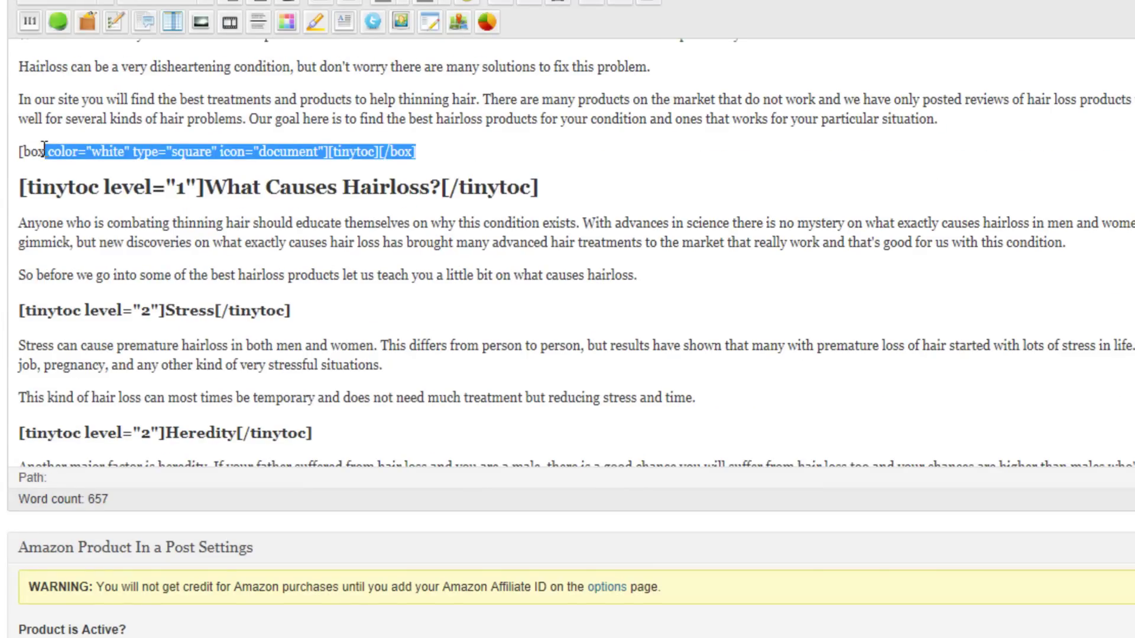
left_click_drag(208, 189, 20, 190)
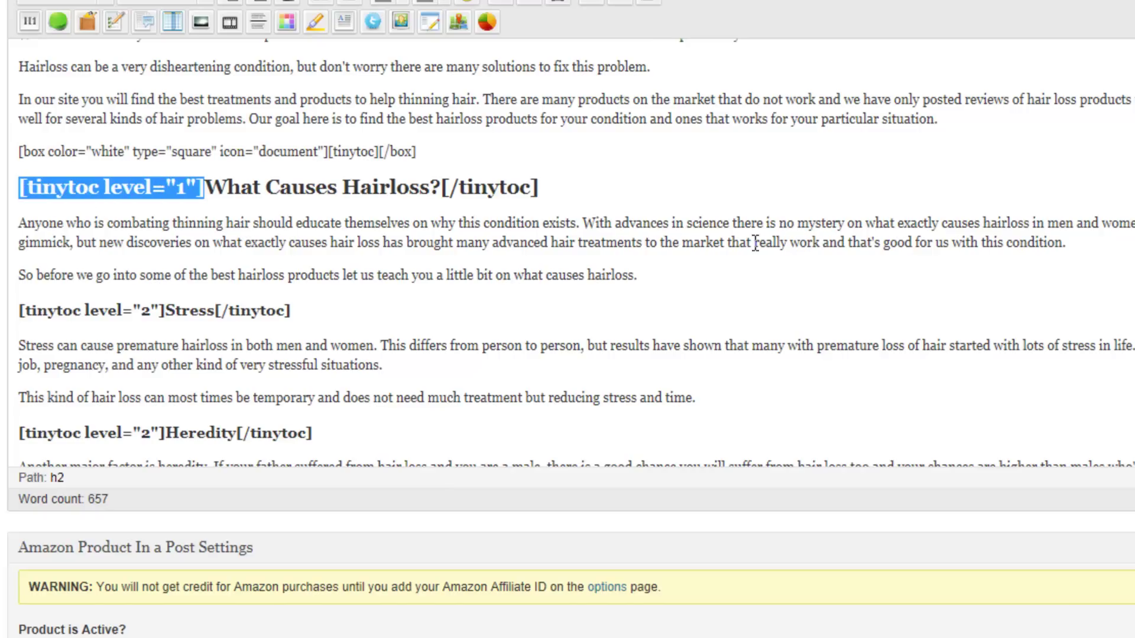
key("Delete")
left_click_drag(352, 188, 282, 188)
key("Delete")
key("BackSpace")
key("BackSpace")
key("BackSpace")
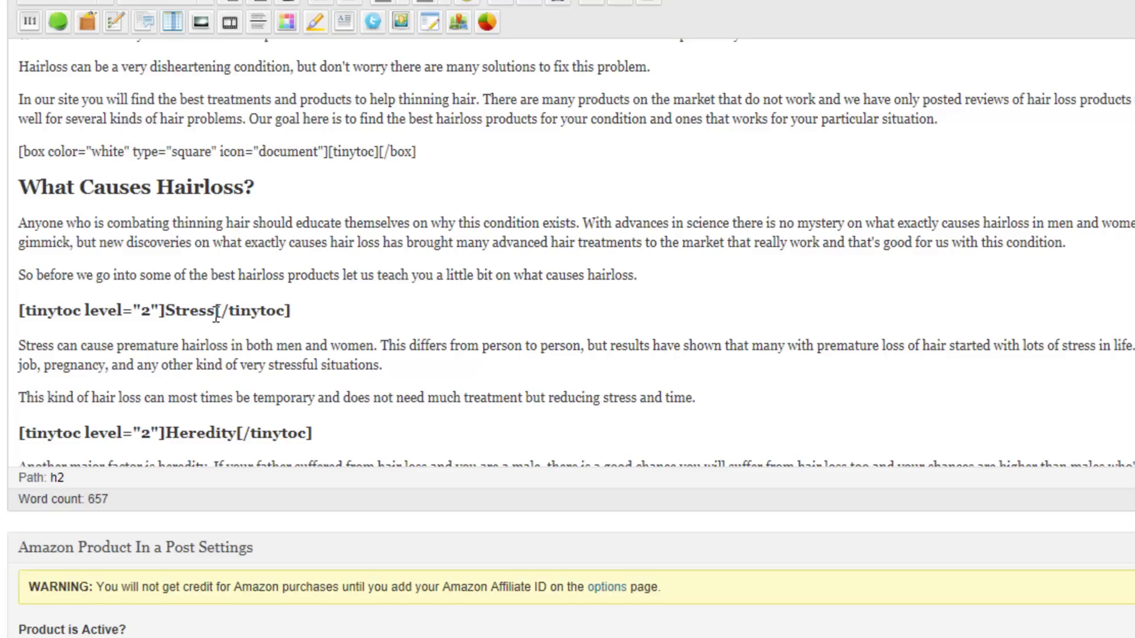
Remove the opening and closing tinytoc level 2 tags from the "Stress" and "Heredity" headings.
left_click_drag(215, 311, 298, 310)
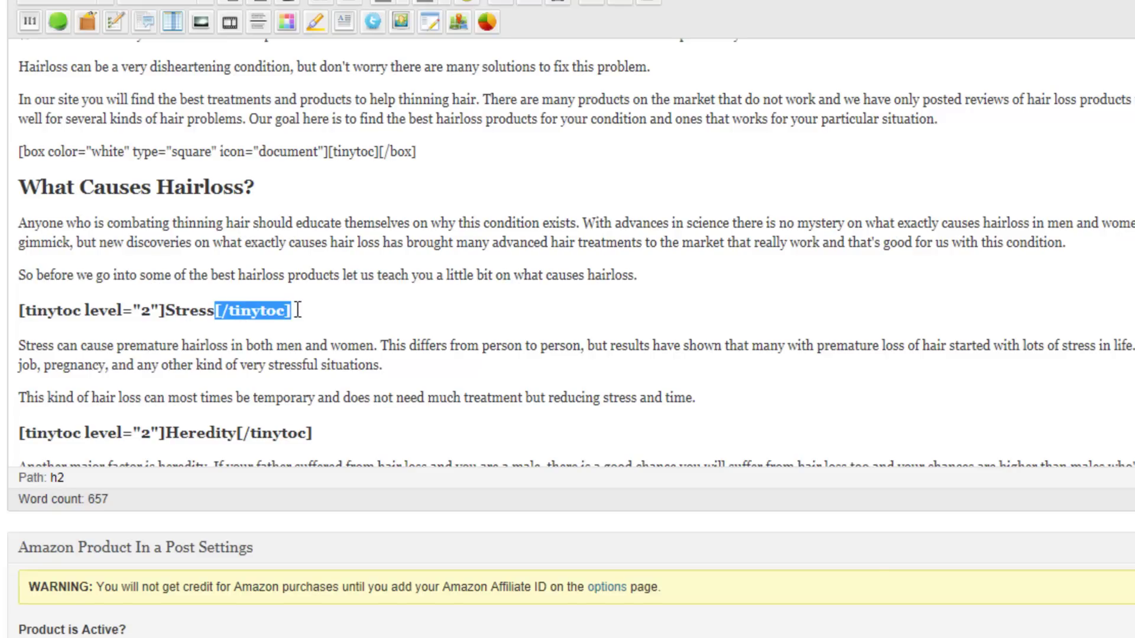
key("Delete")
left_click_drag(166, 310, 16, 312)
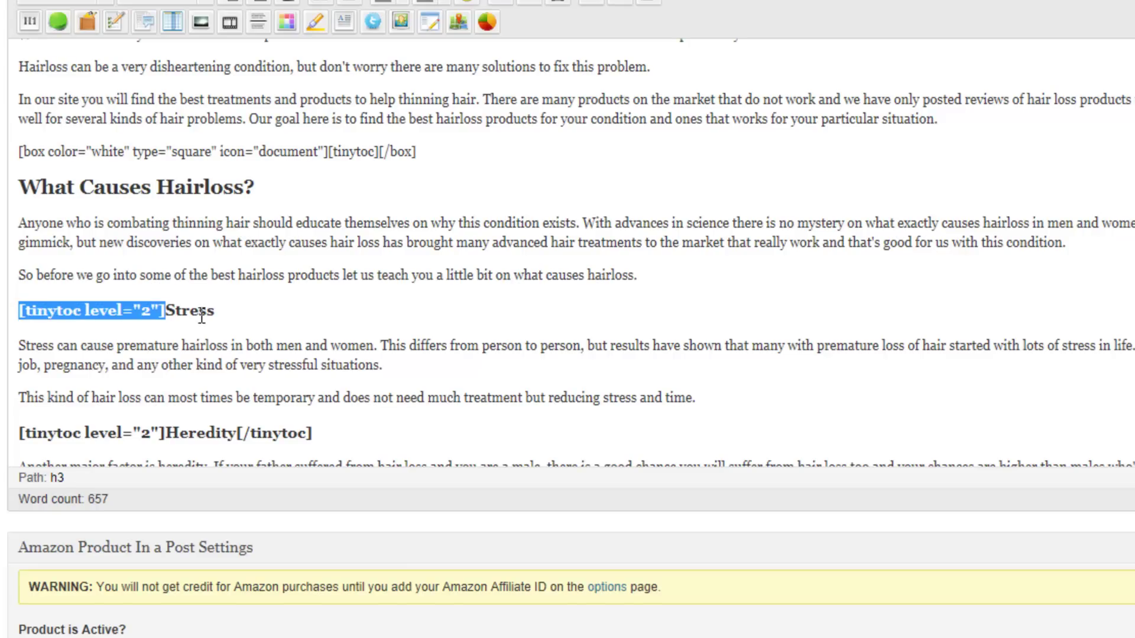
key("Delete")
left_click_drag(319, 434, 236, 436)
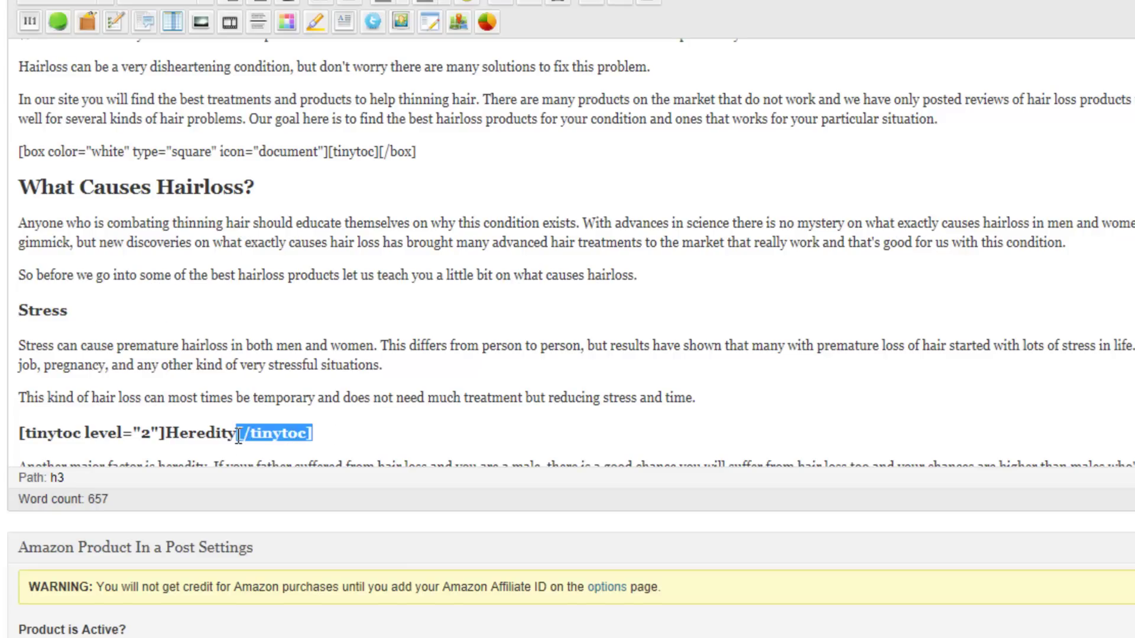
key("Delete")
left_click_drag(167, 432, 18, 435)
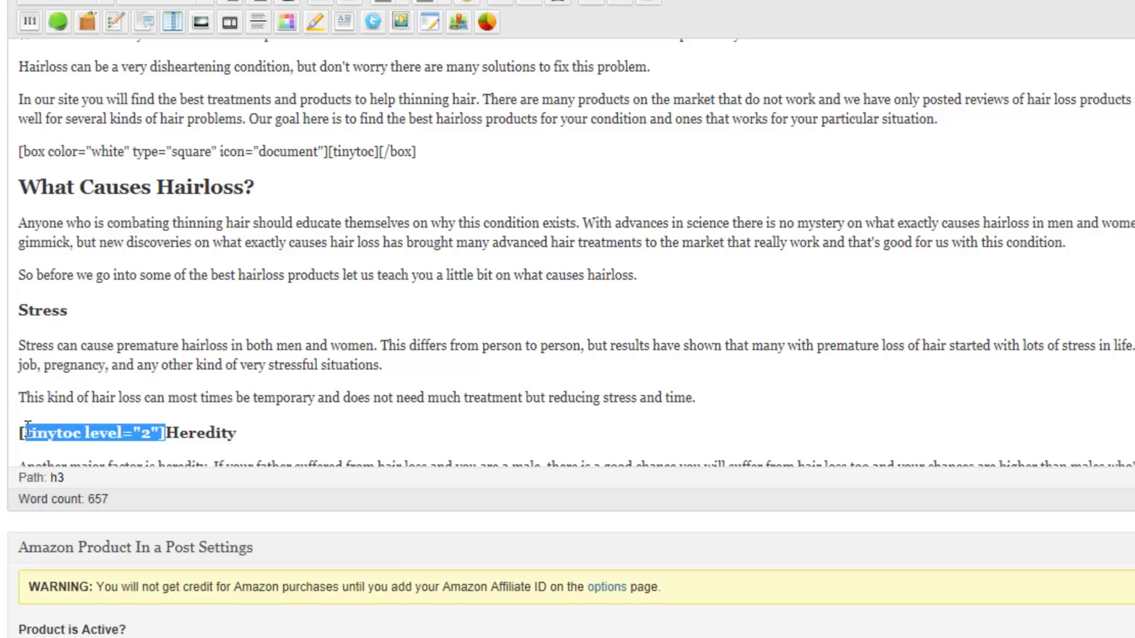
key("Delete")
Remove the opening and closing tinytoc level 2 tags from the "Drugs, Medical, Hormones" heading.
scroll(669, 314, "down", 2)
scroll(669, 313, "down", 2)
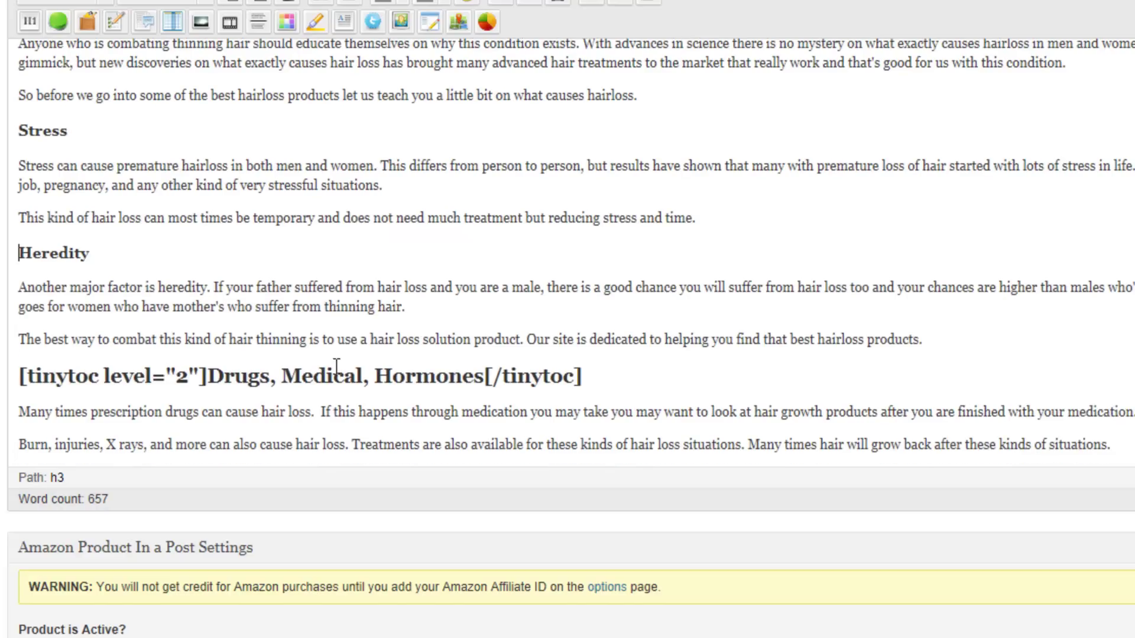
left_click_drag(208, 376, 18, 376)
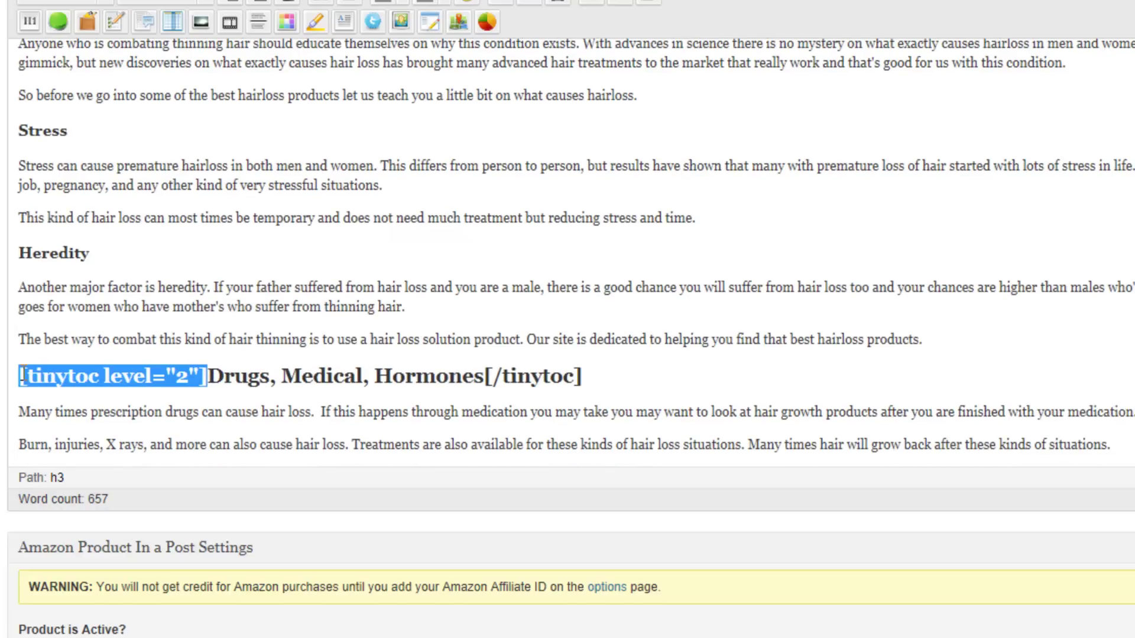
key("Delete")
left_click_drag(395, 376, 299, 378)
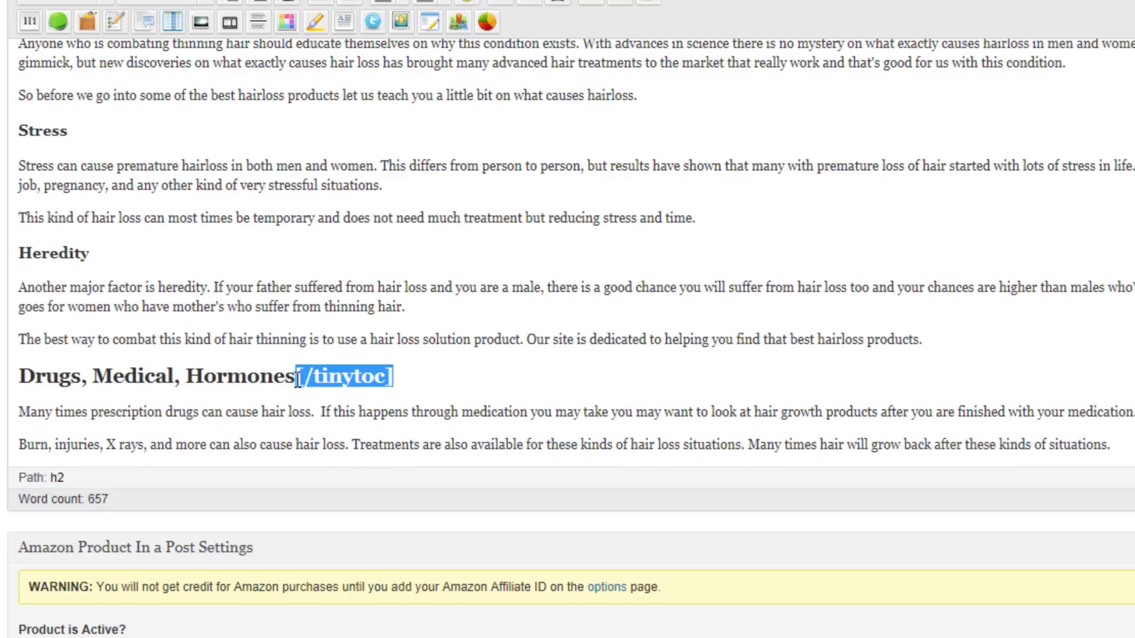
key("Delete")
Remove the opening and closing tinytoc level 1 tags from the "Hairloss Treatment Solution Brands" heading.
scroll(628, 342, "down", 4)
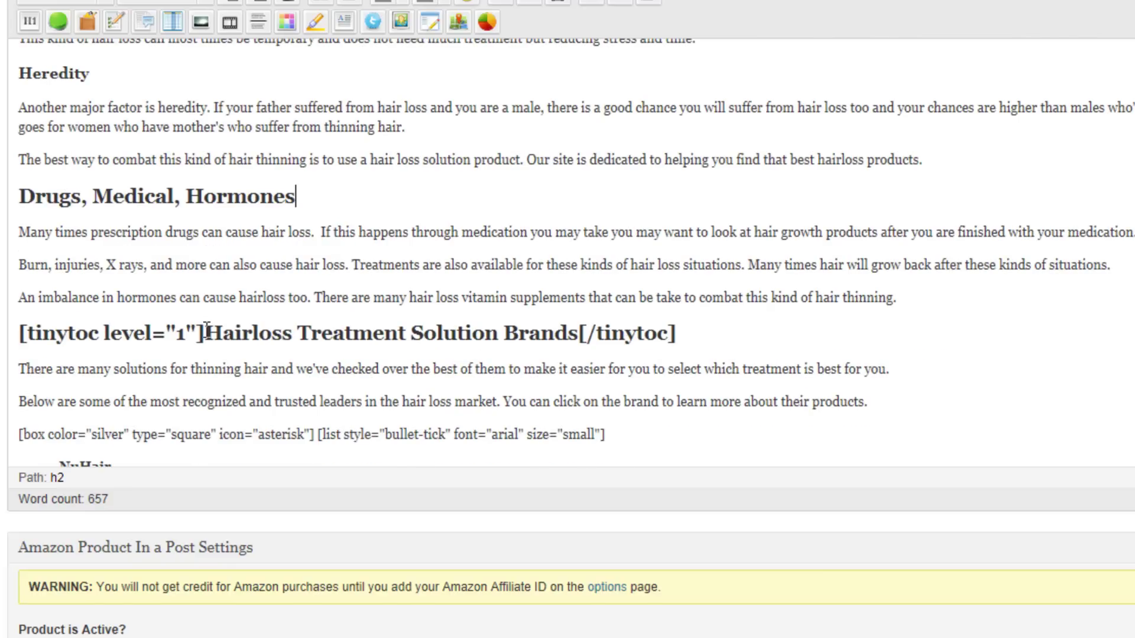
left_click_drag(205, 333, 22, 334)
key("Delete")
left_click_drag(525, 329, 392, 333)
key("Delete")
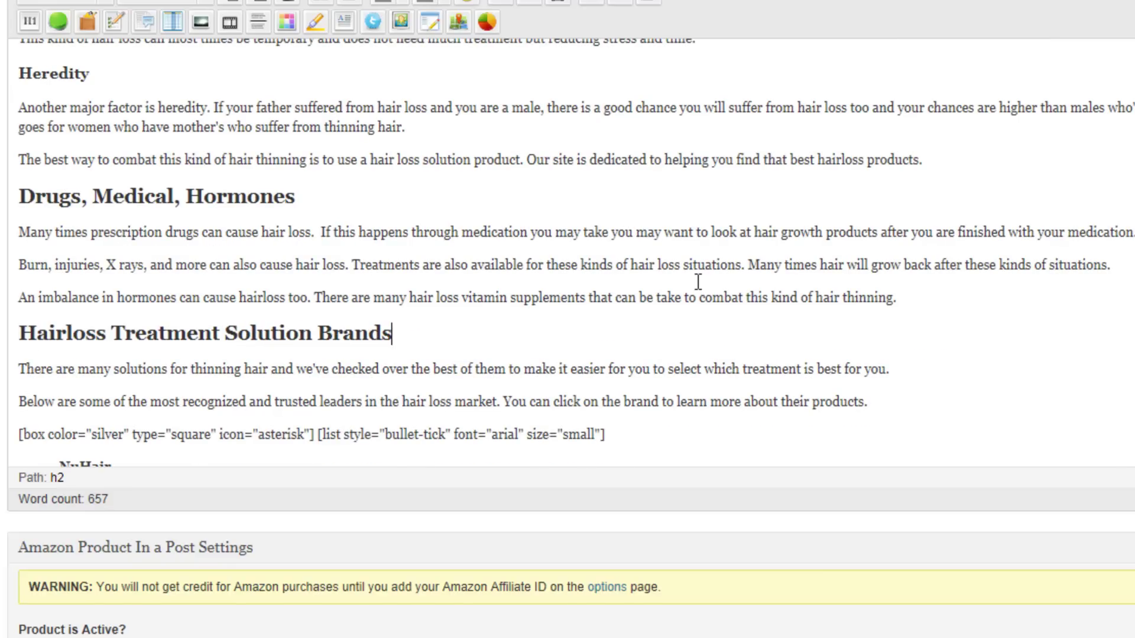
Review the introduction paragraphs, the boxed tinytoc shortcode line and the "What Causes Hairloss?" section at the start of the page.
scroll(697, 281, "up", 5)
scroll(696, 281, "up", 3)
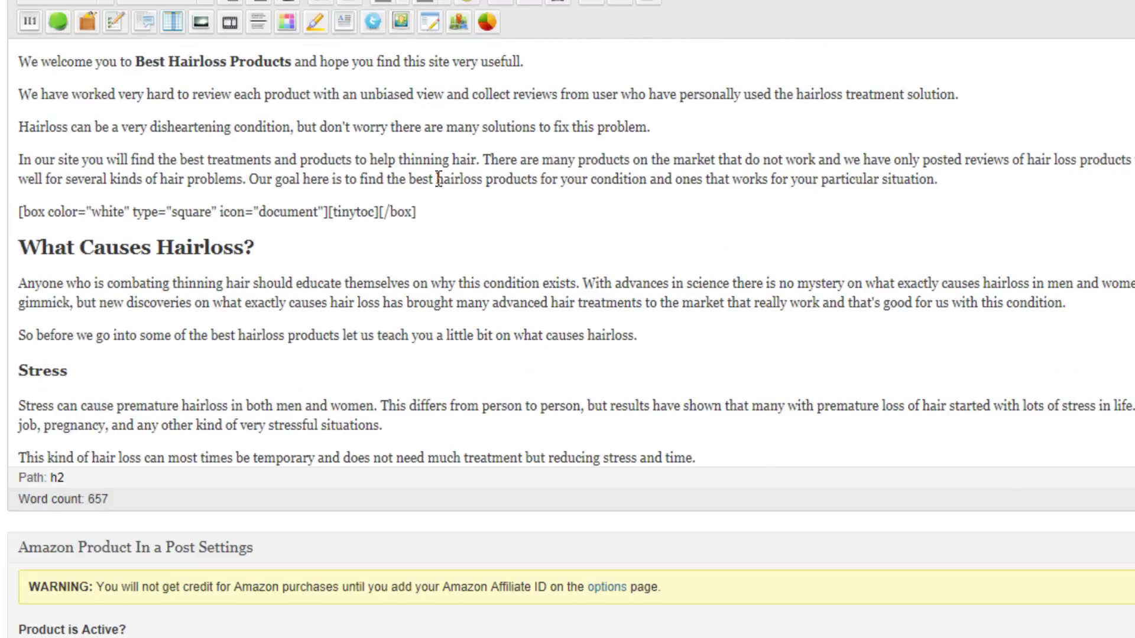
left_click_drag(463, 211, 16, 220)
left_click(465, 179)
left_click_drag(971, 175, 16, 65)
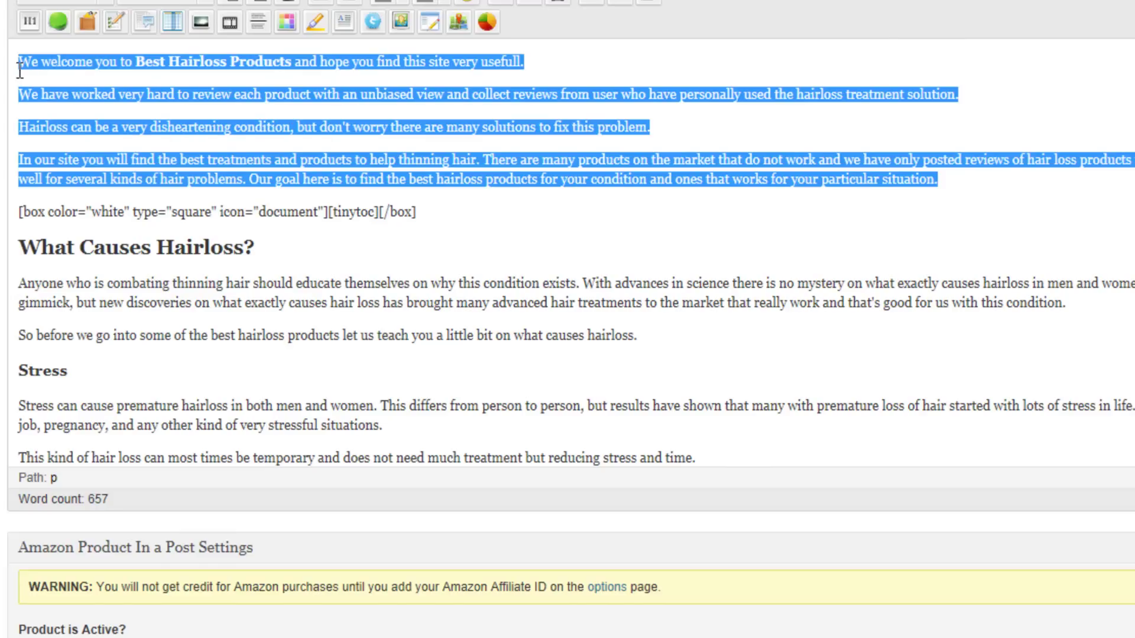
left_click(222, 100)
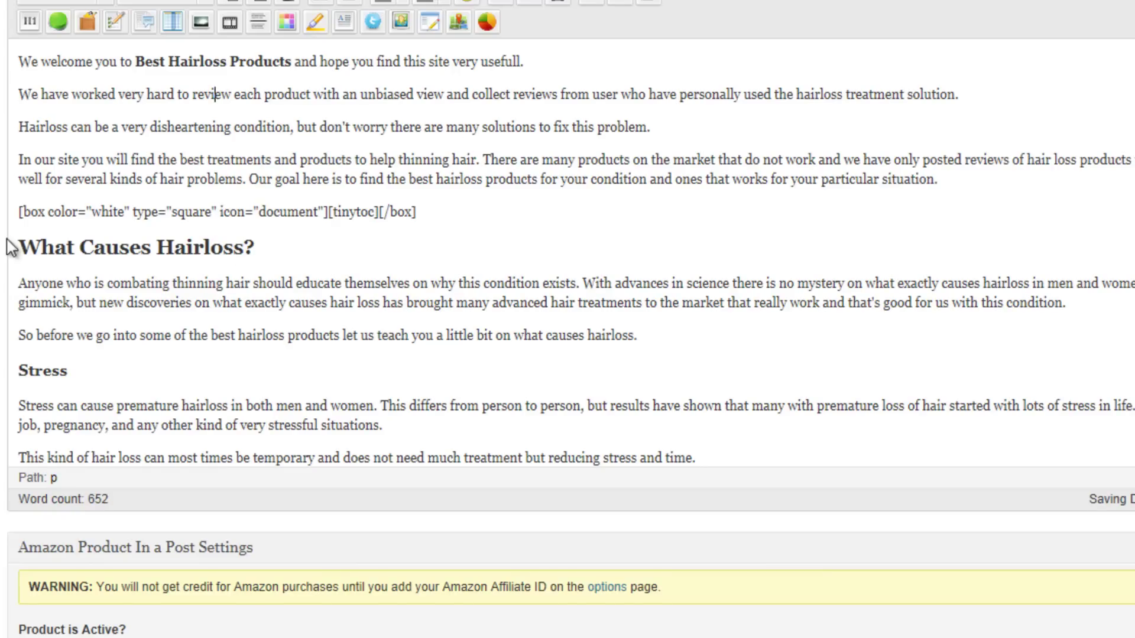
left_click_drag(23, 248, 541, 378)
left_click_drag(356, 212, 412, 212)
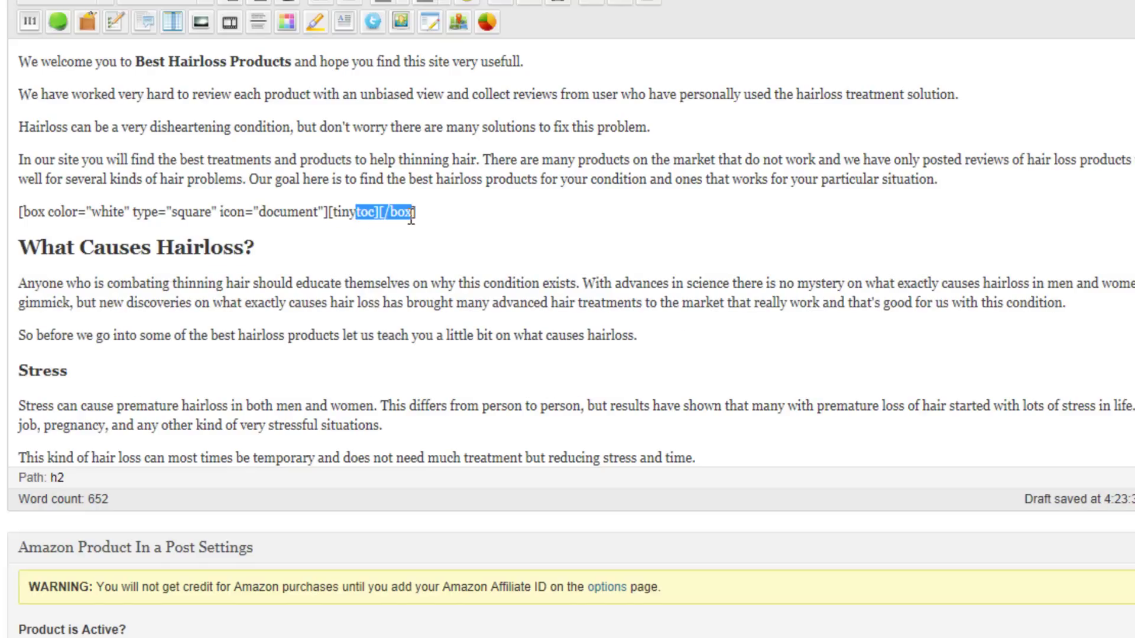
left_click(255, 248)
scroll(547, 265, "down", 1)
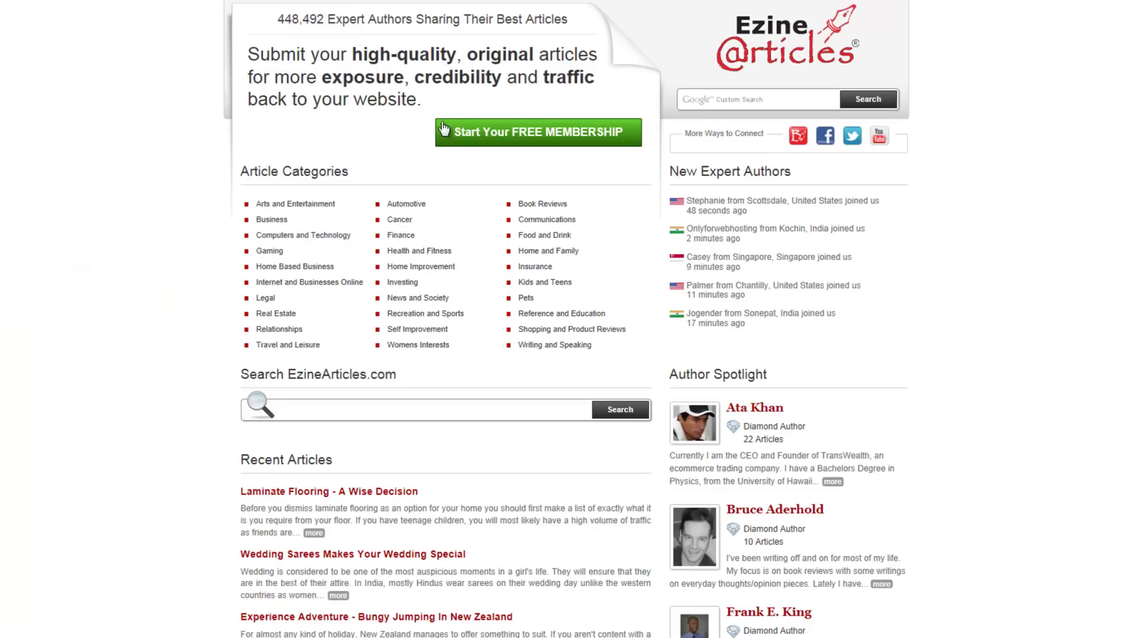
Switch to the EzineArticles website and search its articles for "hairloss".
left_click(722, 100)
type("hari")
type("loss")
key("Return")
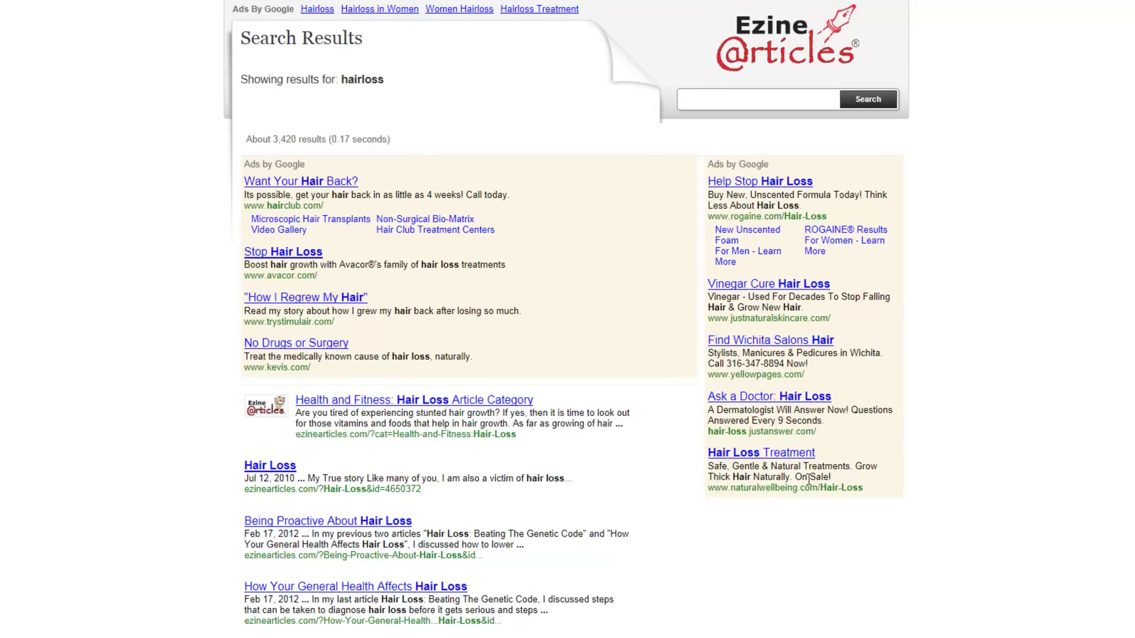
scroll(582, 434, "down", 2)
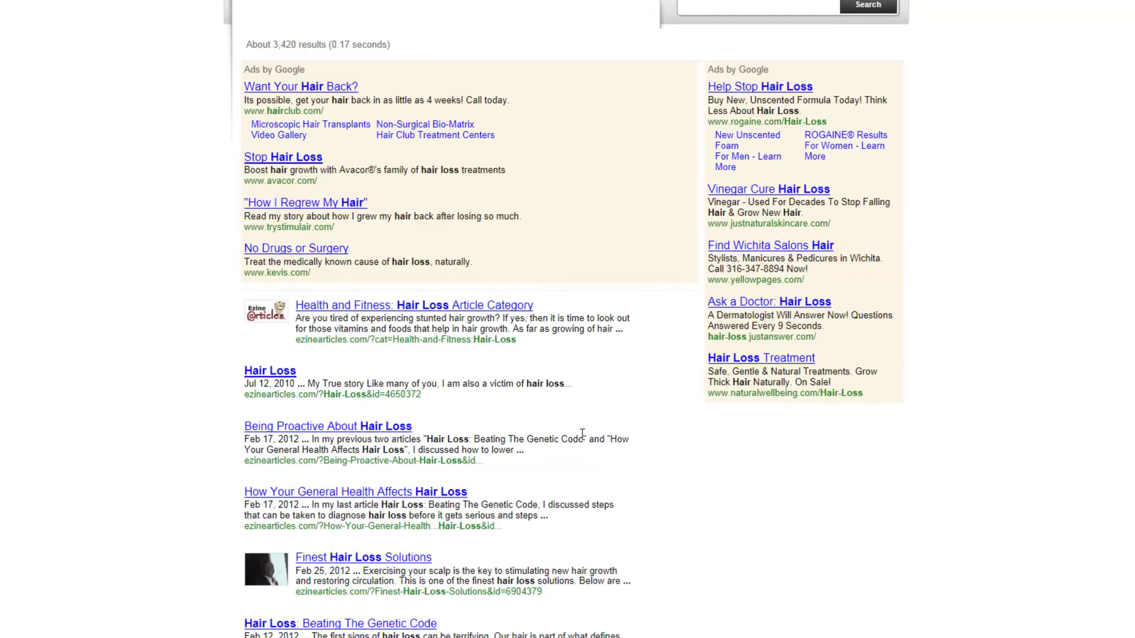
Search the EzineArticles site for "hair loss treatments" and look over the articles found.
left_click(742, 9)
type("hair loss")
type("reatments")
key("Return")
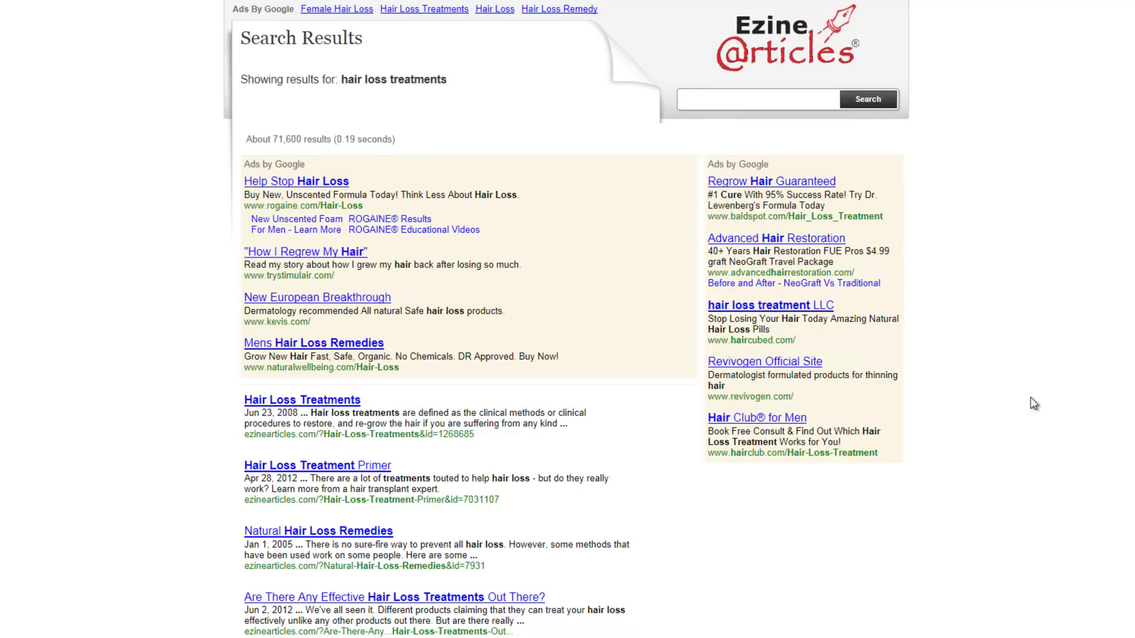
scroll(627, 422, "down", 2)
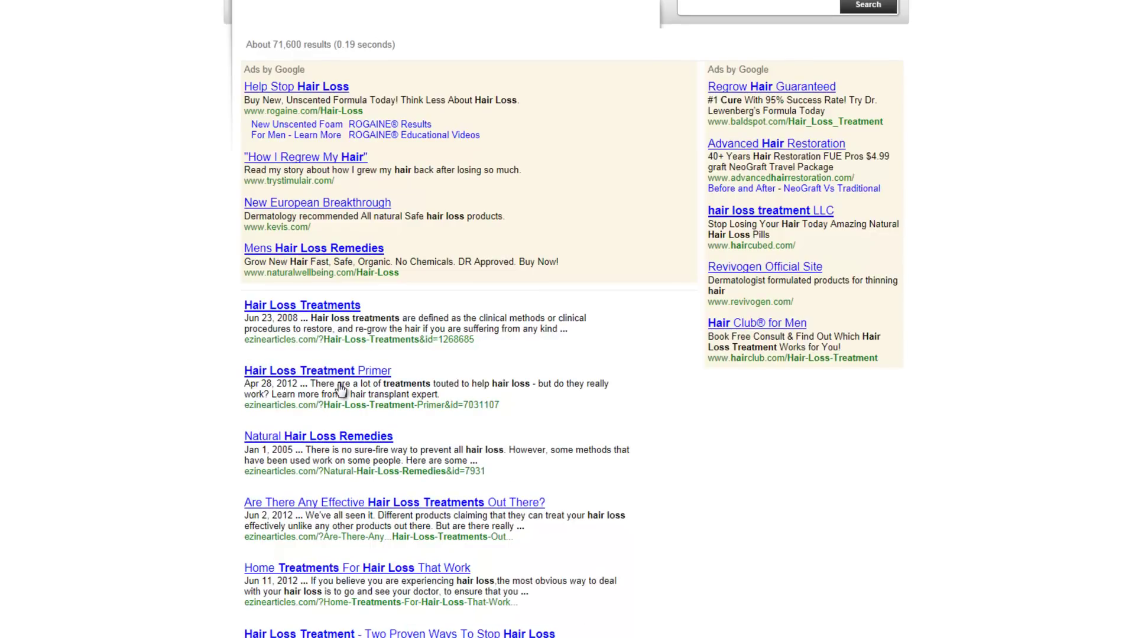
Search the EzineArticles site for "what causes hairloss".
scroll(791, 71, "up", 2)
left_click(740, 100)
type("what causes")
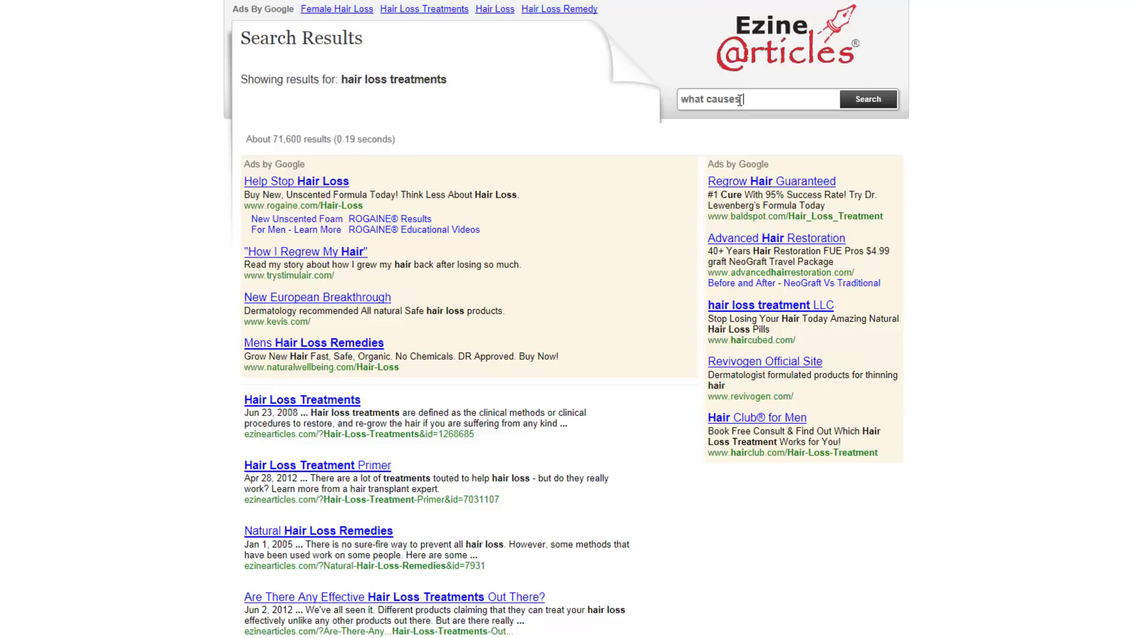
type(" hairloss")
key("Return")
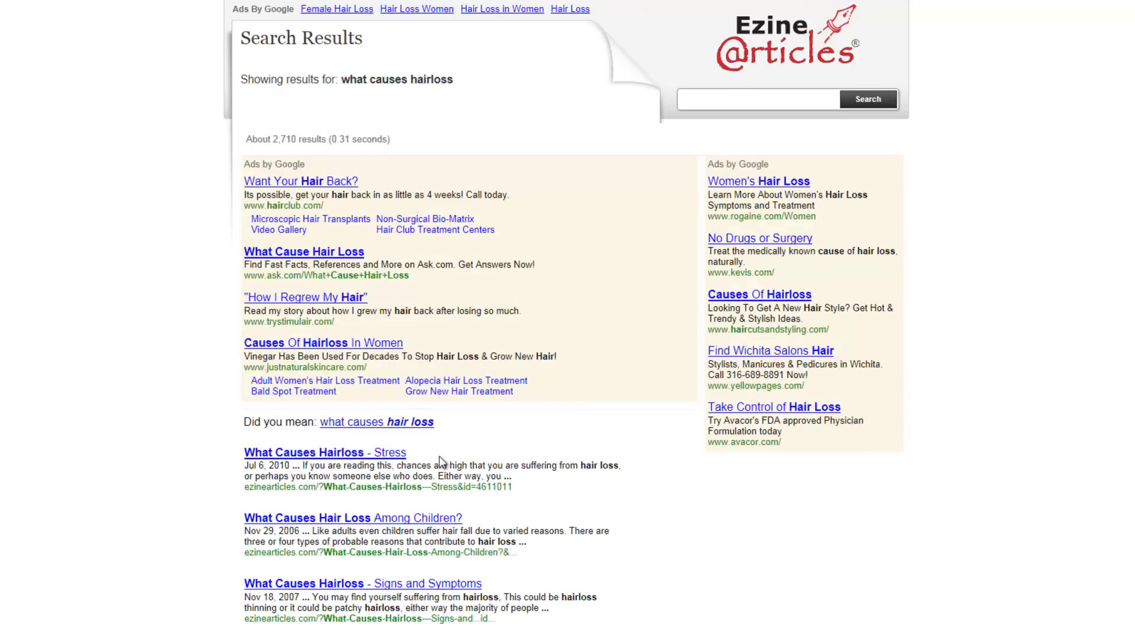
Open the article "What Causes Hairloss - Stress" from the search results and skim through its text.
scroll(512, 424, "down", 2)
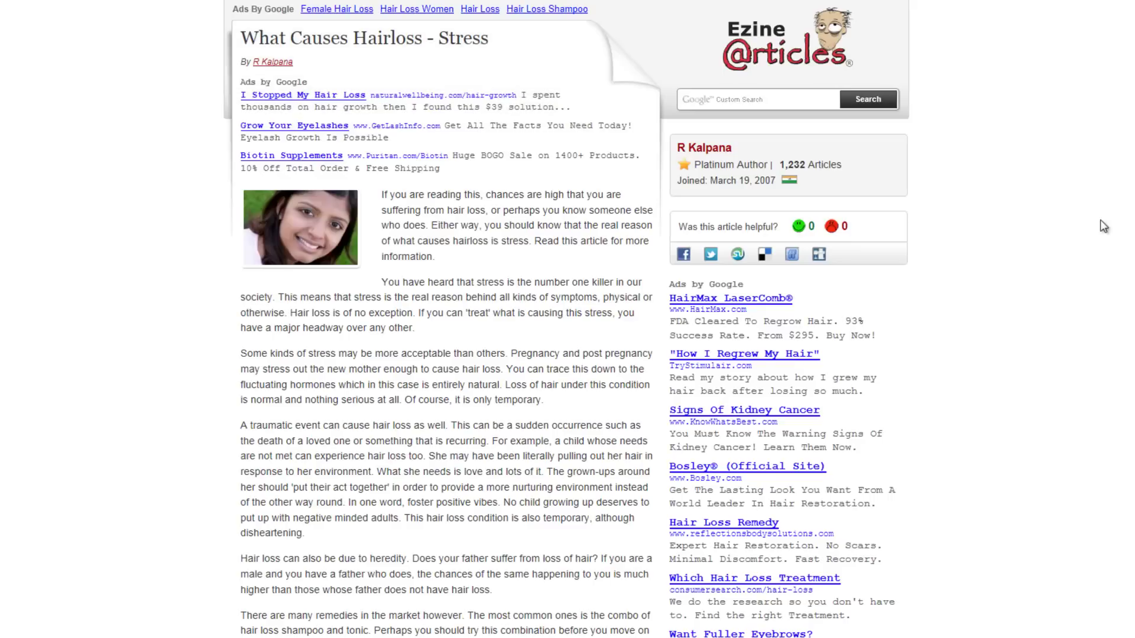
scroll(1026, 222, "down", 5)
scroll(1023, 220, "up", 3)
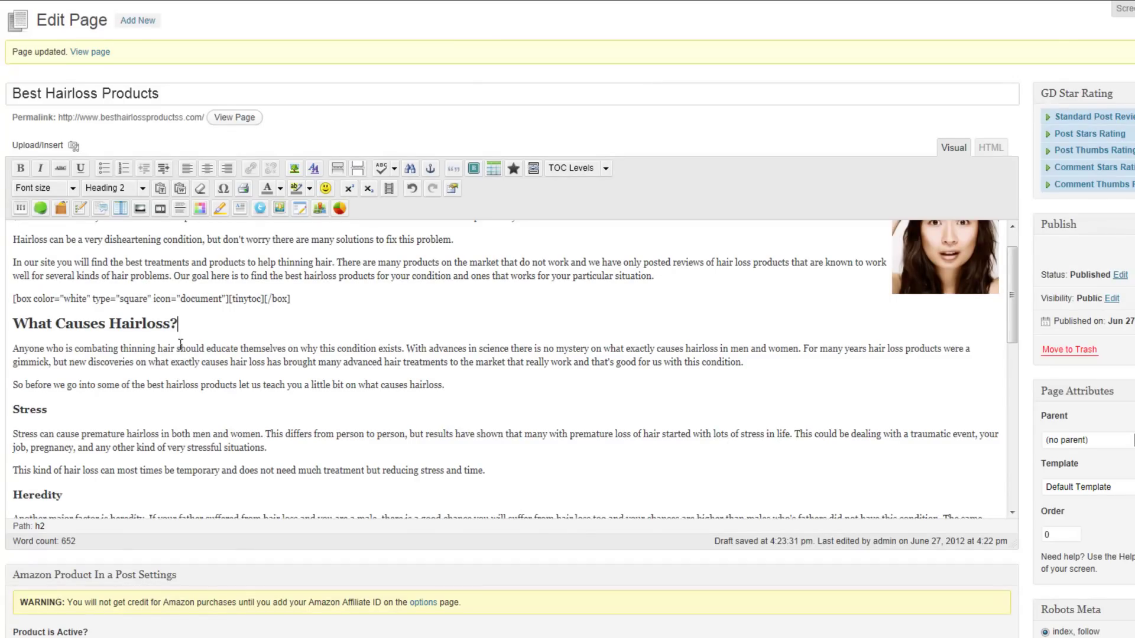
Switch back to the WordPress page editor and review the "What Causes Hairloss?" heading, its paragraphs, and the Stress and Heredity subheadings.
left_click_drag(179, 325, 26, 332)
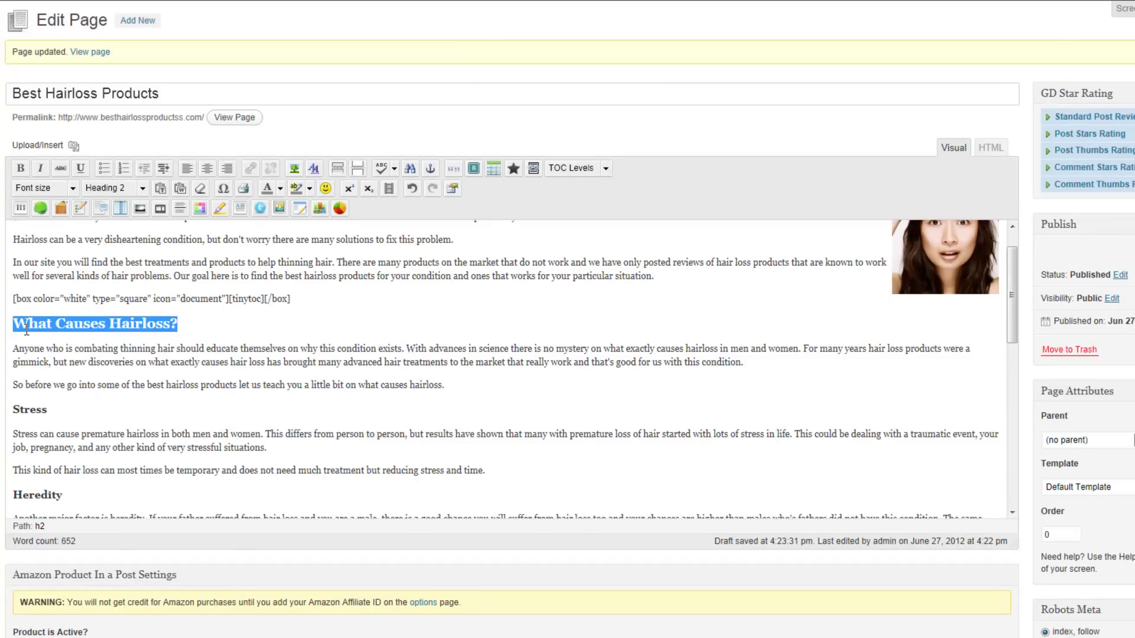
left_click(181, 329)
scroll(457, 431, "down", 1)
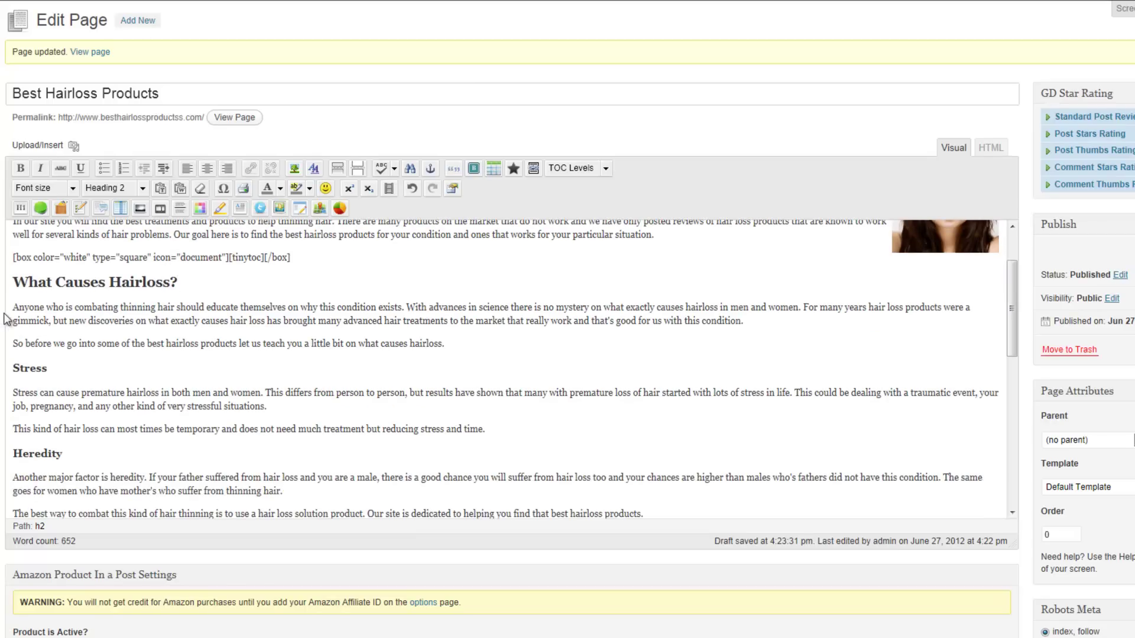
left_click_drag(12, 312, 444, 344)
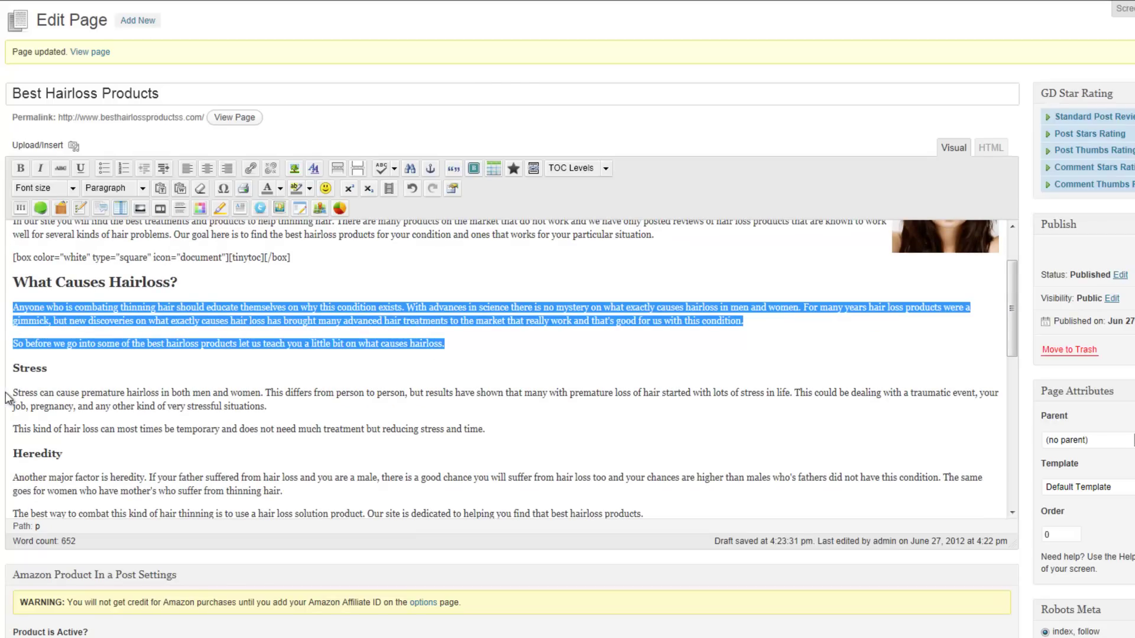
left_click_drag(13, 369, 51, 369)
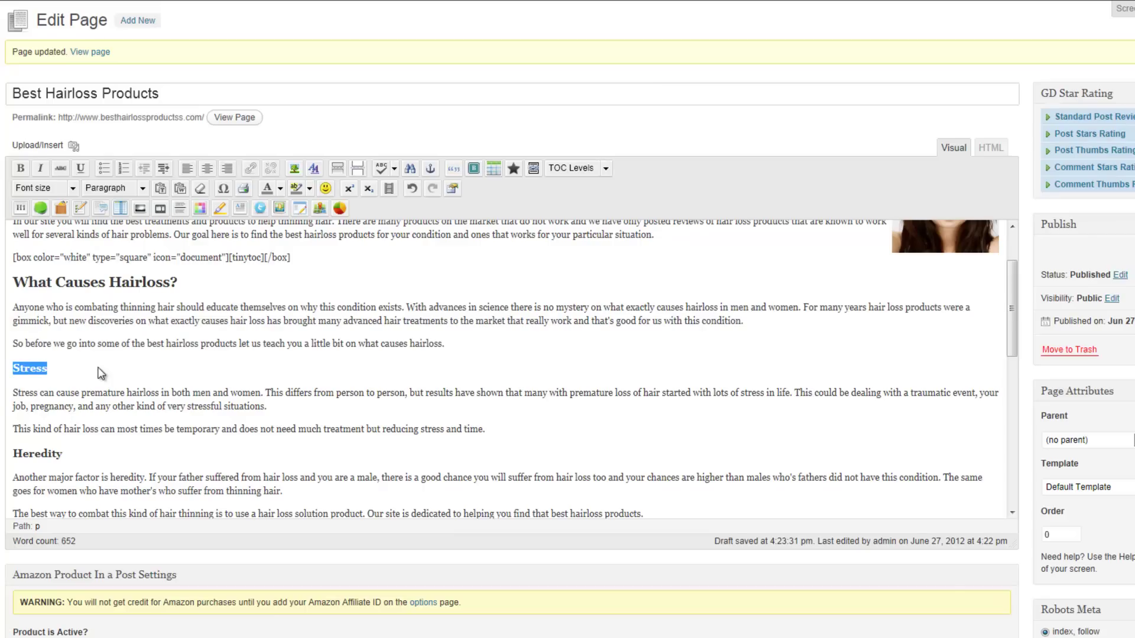
key("ctrl+3")
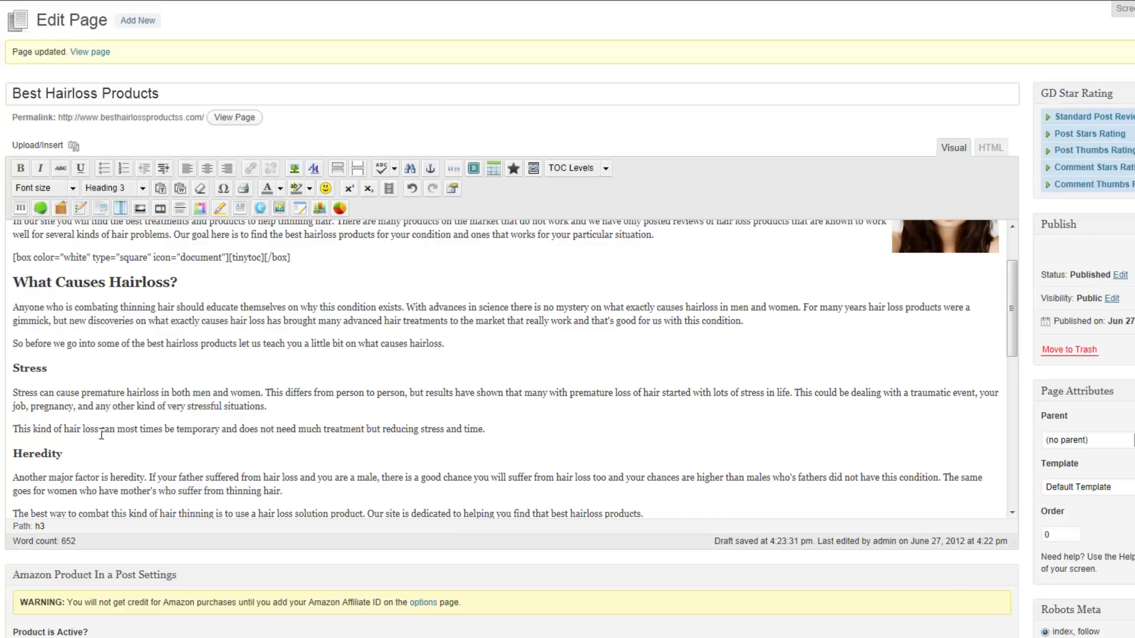
scroll(102, 435, "down", 1)
left_click_drag(86, 414, 12, 412)
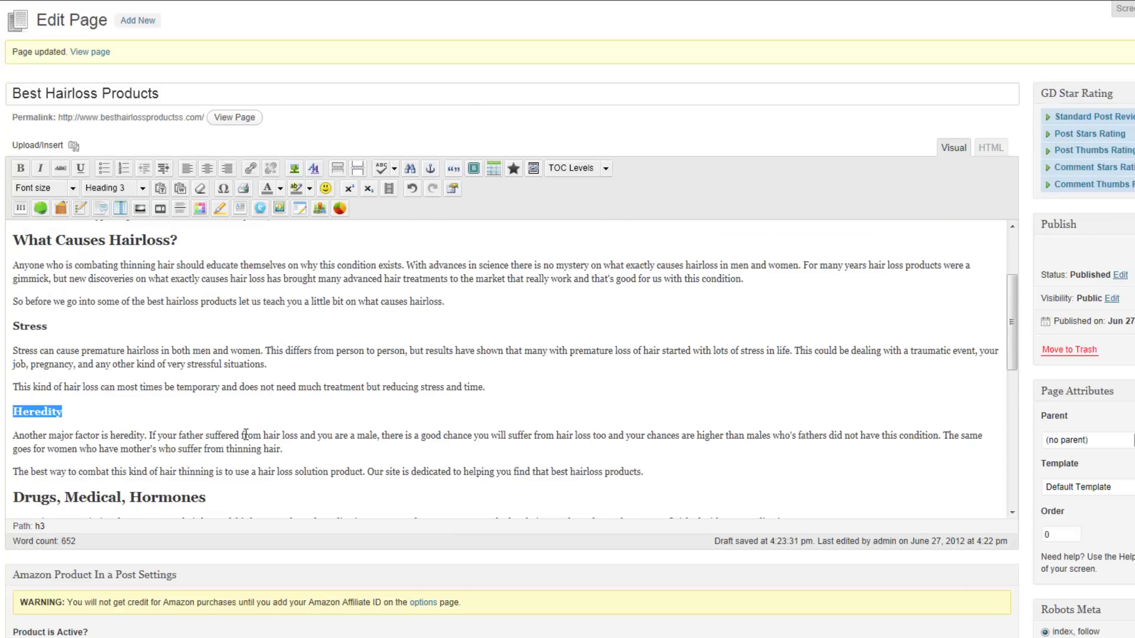
Change the "Drugs, Medical, Hormones" heading to Paragraph format and make its text bold.
scroll(245, 437, "down", 2)
left_click_drag(208, 414, 21, 416)
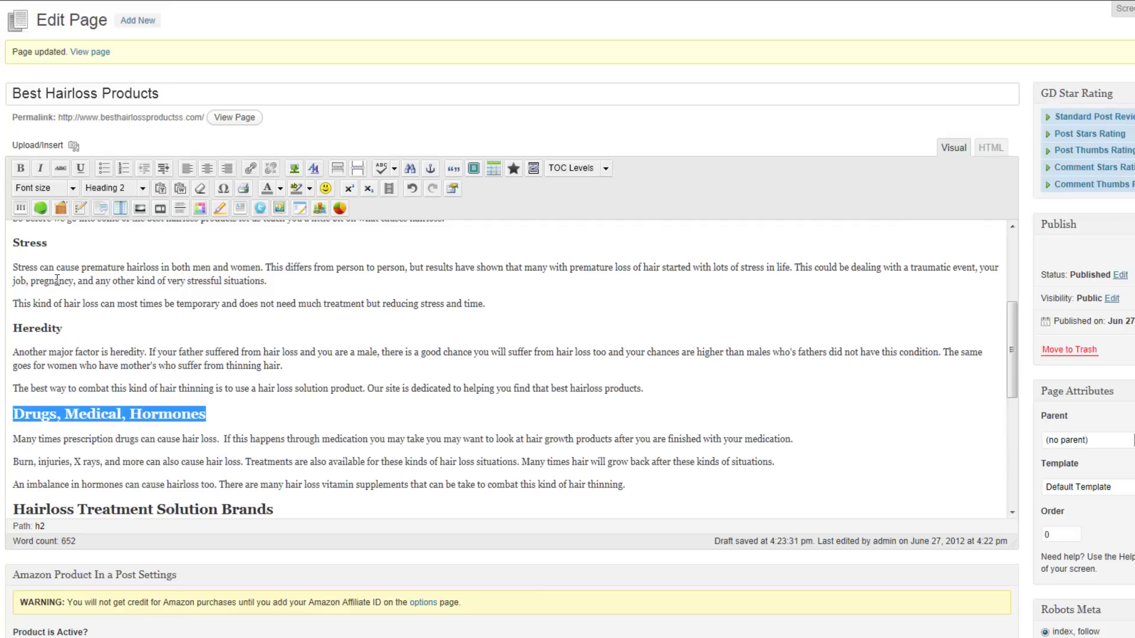
left_click(144, 187)
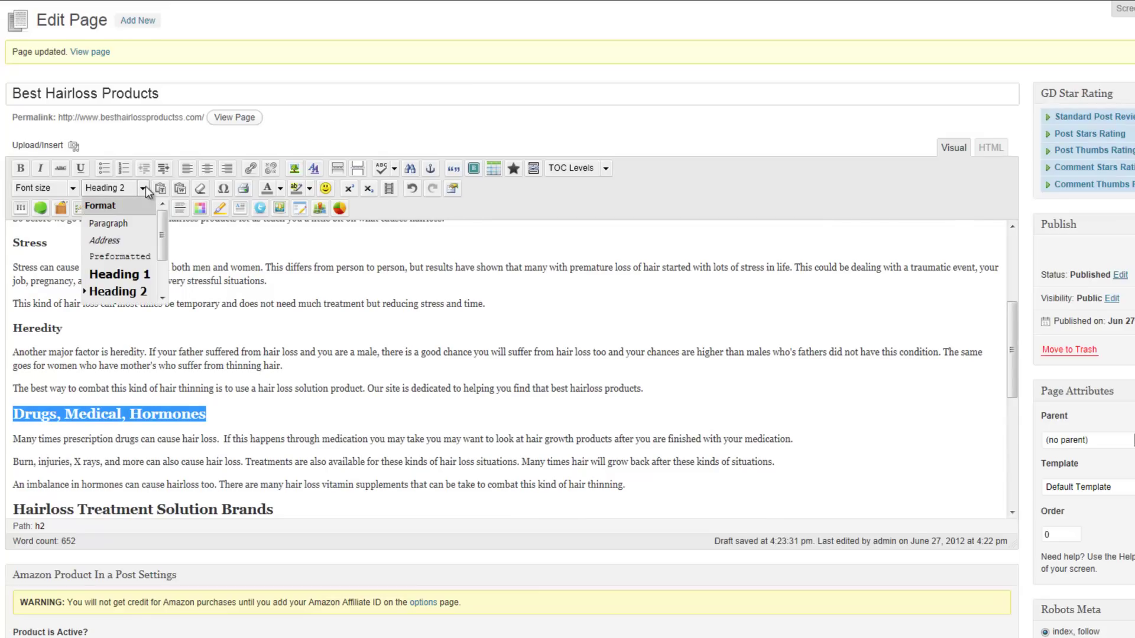
left_click(142, 223)
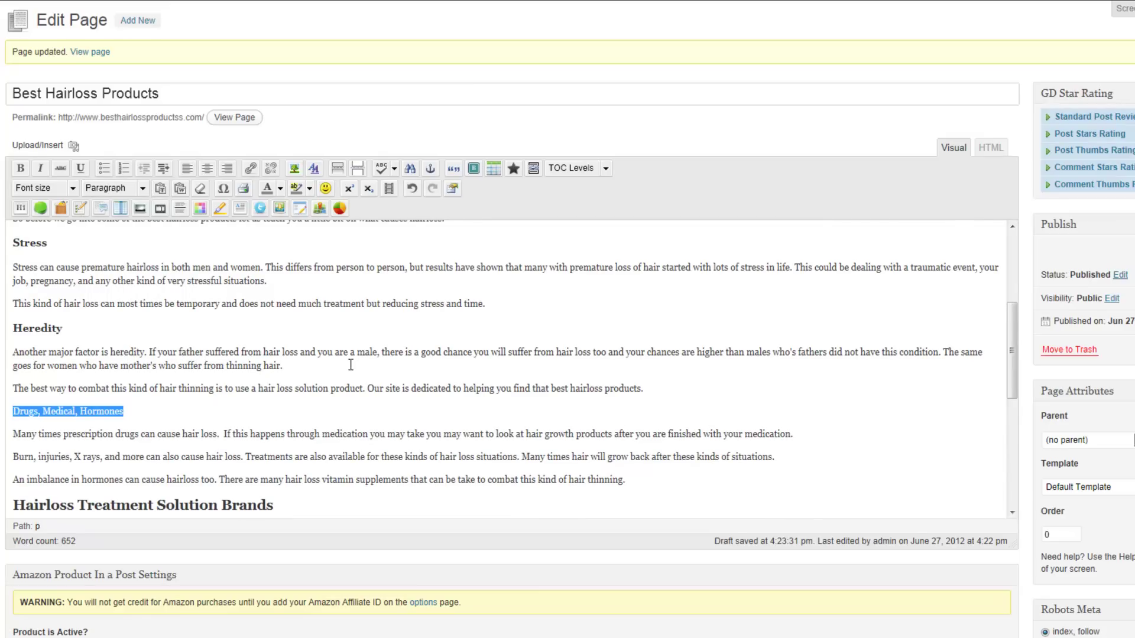
left_click(20, 169)
Examine the "What Causes Hairloss?" heading directly below the boxed tinytoc shortcode.
scroll(257, 411, "up", 2)
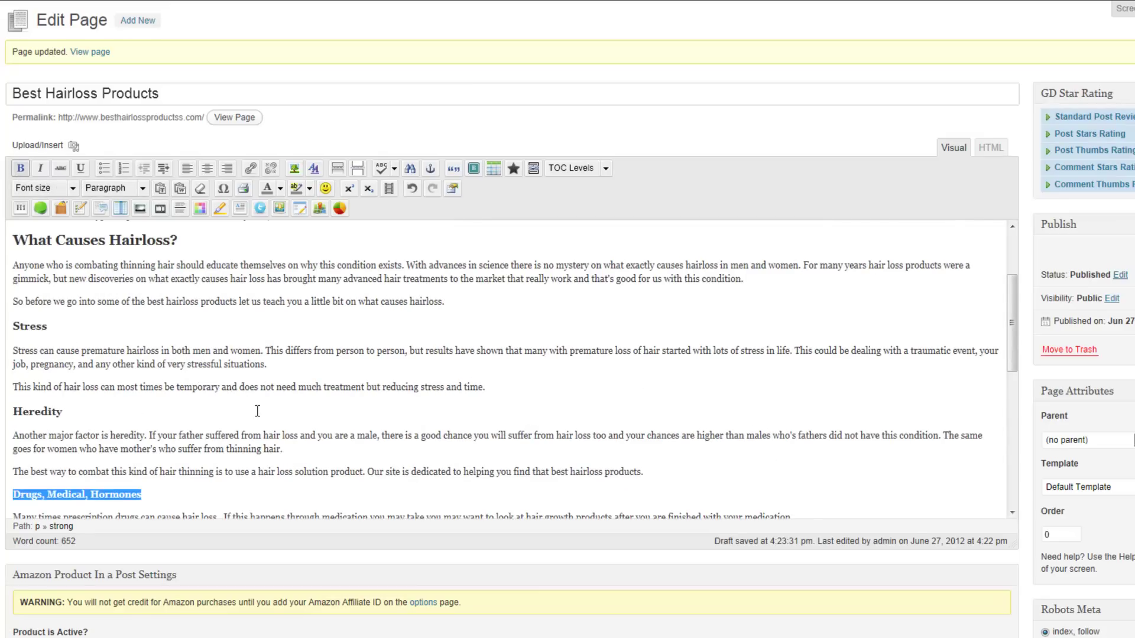
scroll(257, 410, "up", 2)
left_click_drag(188, 324, 13, 325)
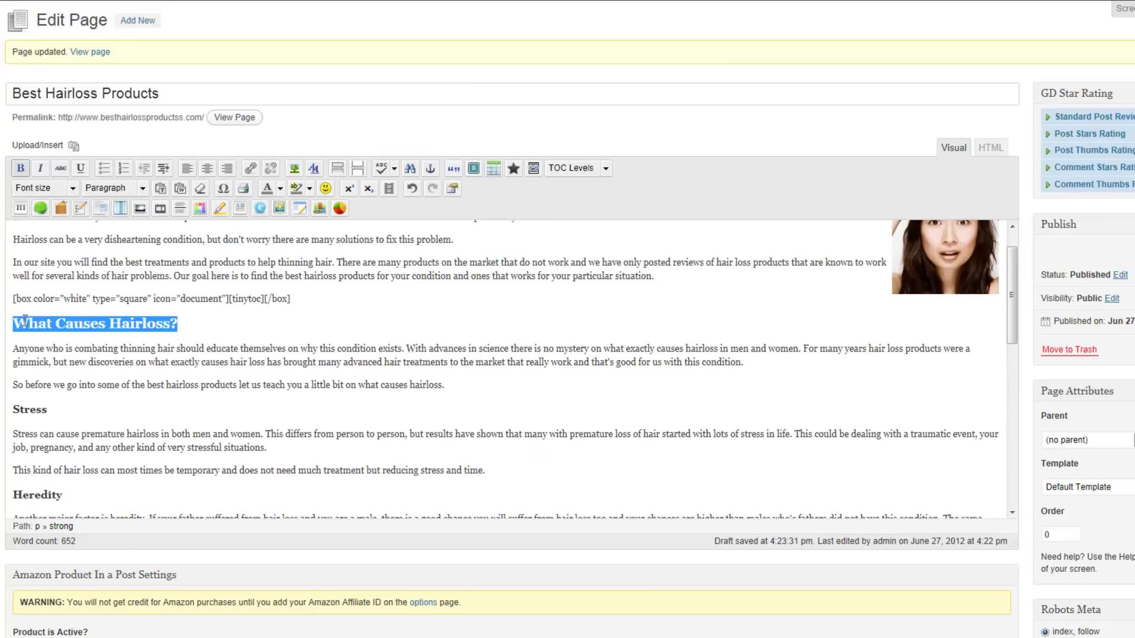
left_click(182, 329)
left_click_drag(184, 325, 36, 324)
left_click(203, 323)
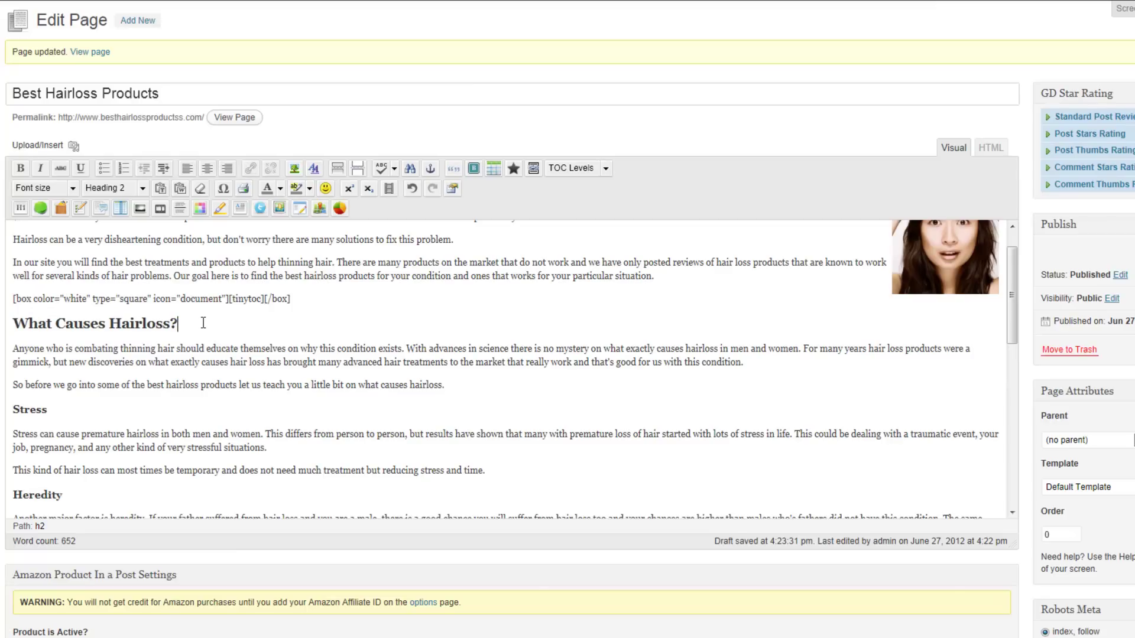
left_click(11, 327)
left_click_drag(22, 327, 176, 323)
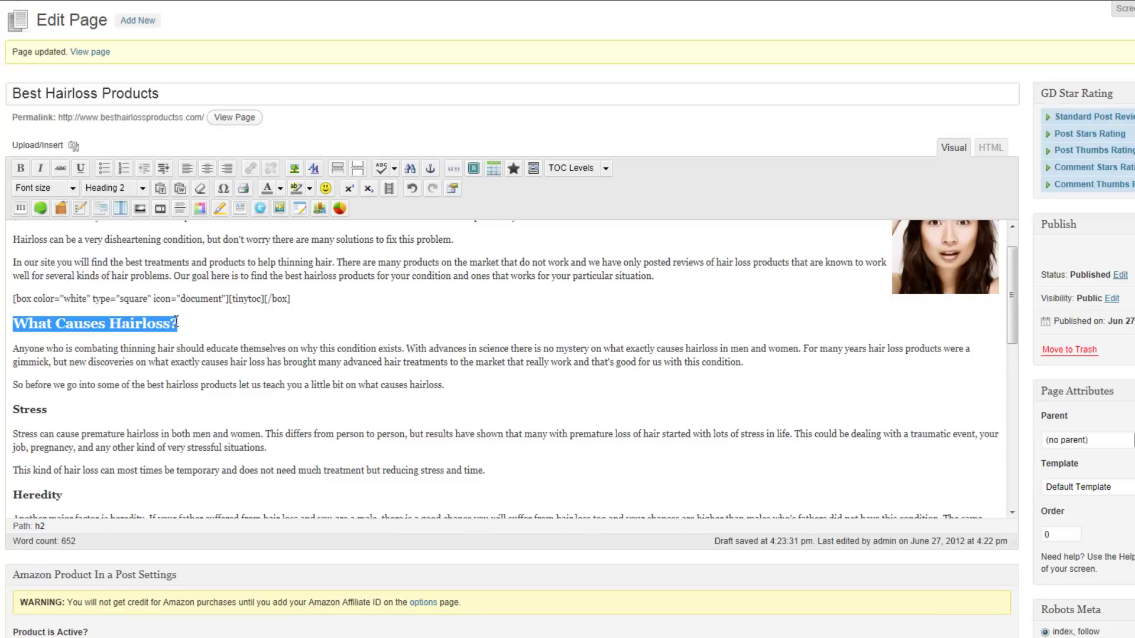
Reapply the Heading 2 format to the "What Causes Hairloss?" heading and wrap it in a TOC Level 1 shortcode.
scroll(227, 351, "down", 3)
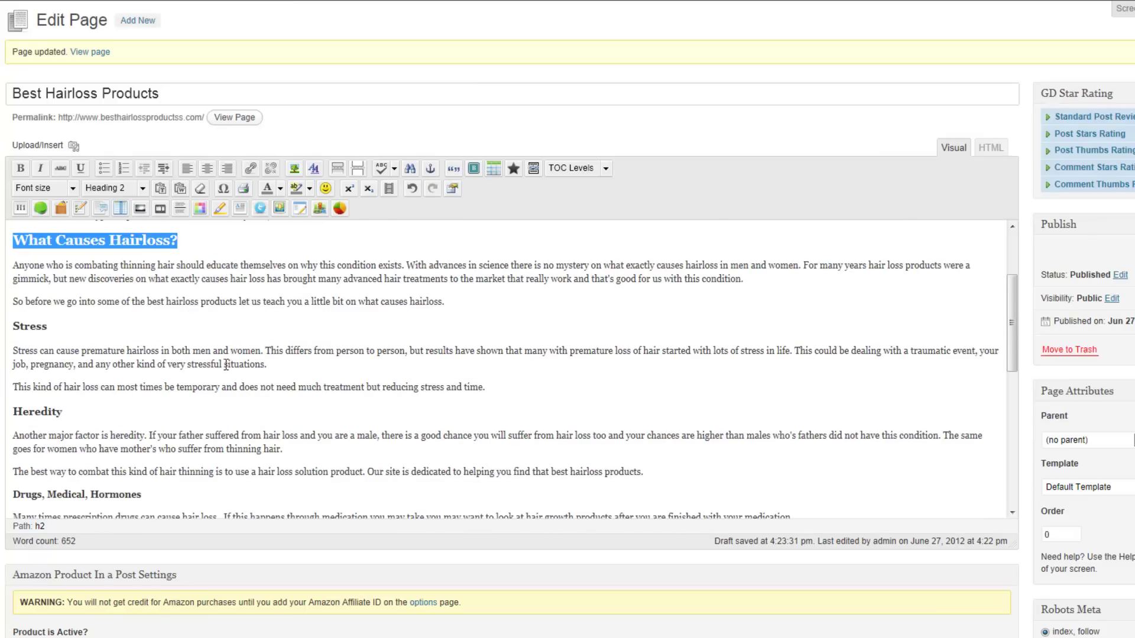
scroll(227, 365, "down", 3)
left_click_drag(623, 481, 23, 225)
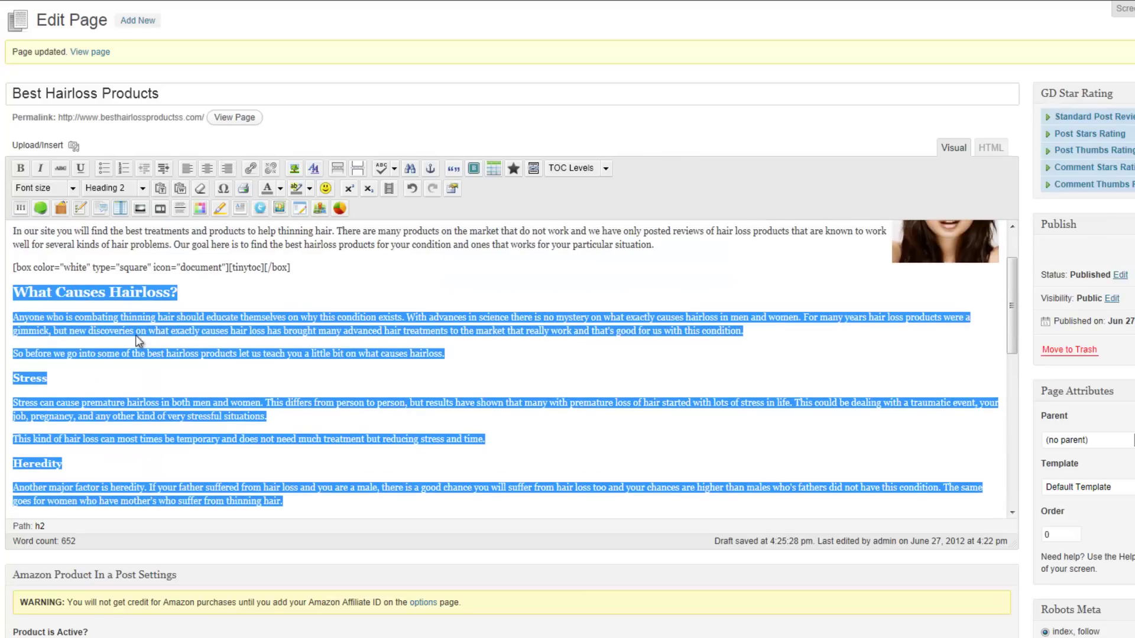
left_click_drag(194, 291, 26, 292)
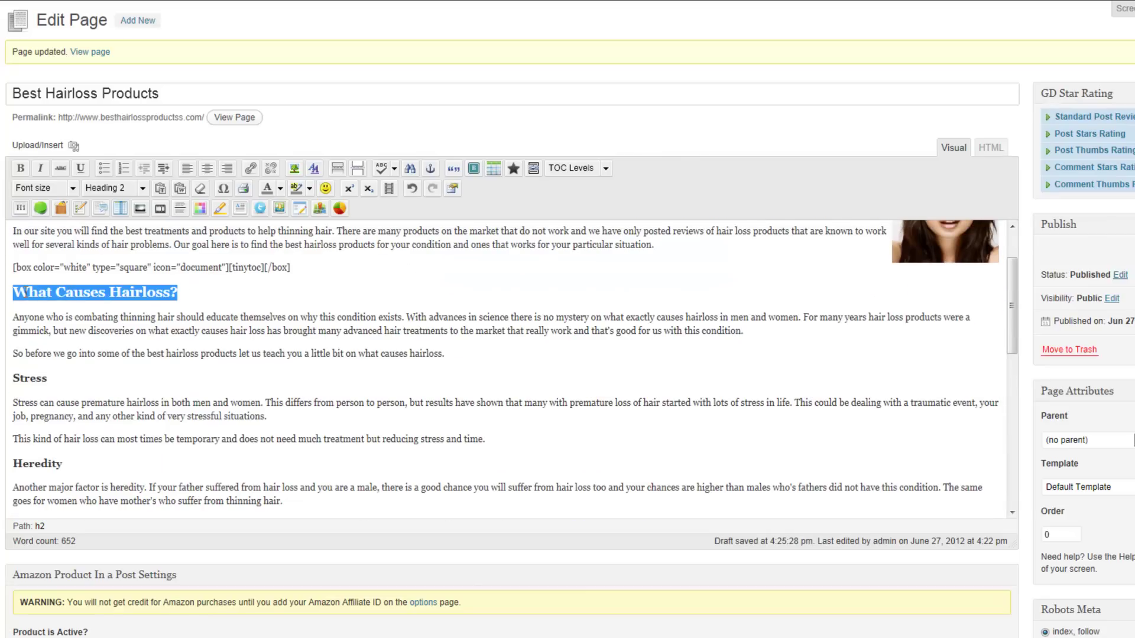
left_click(144, 189)
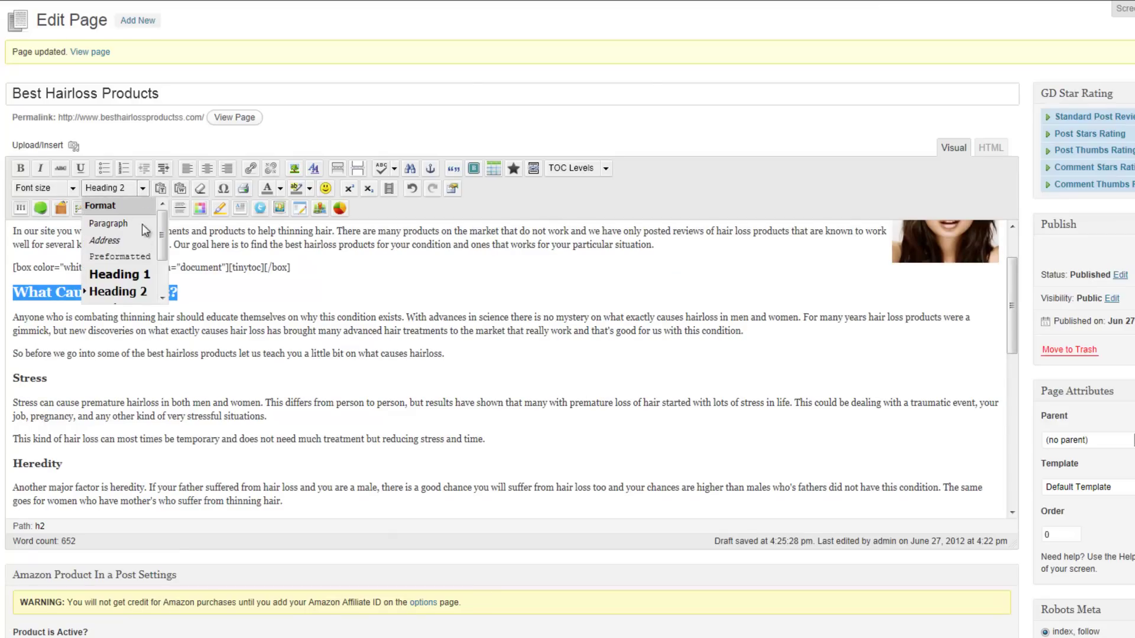
left_click(131, 292)
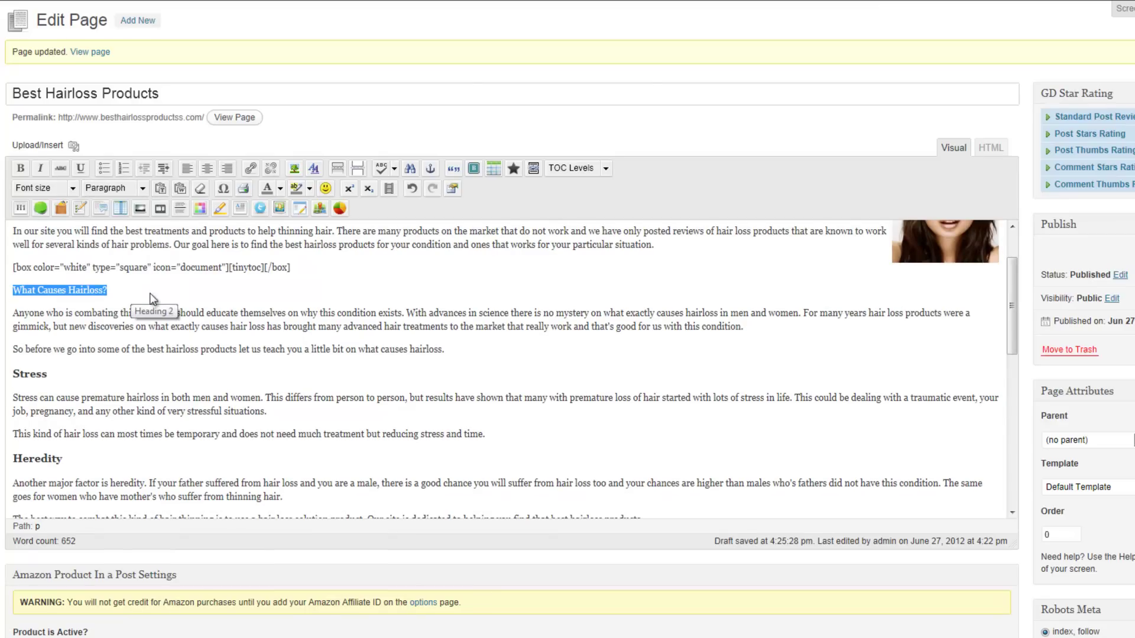
left_click(143, 188)
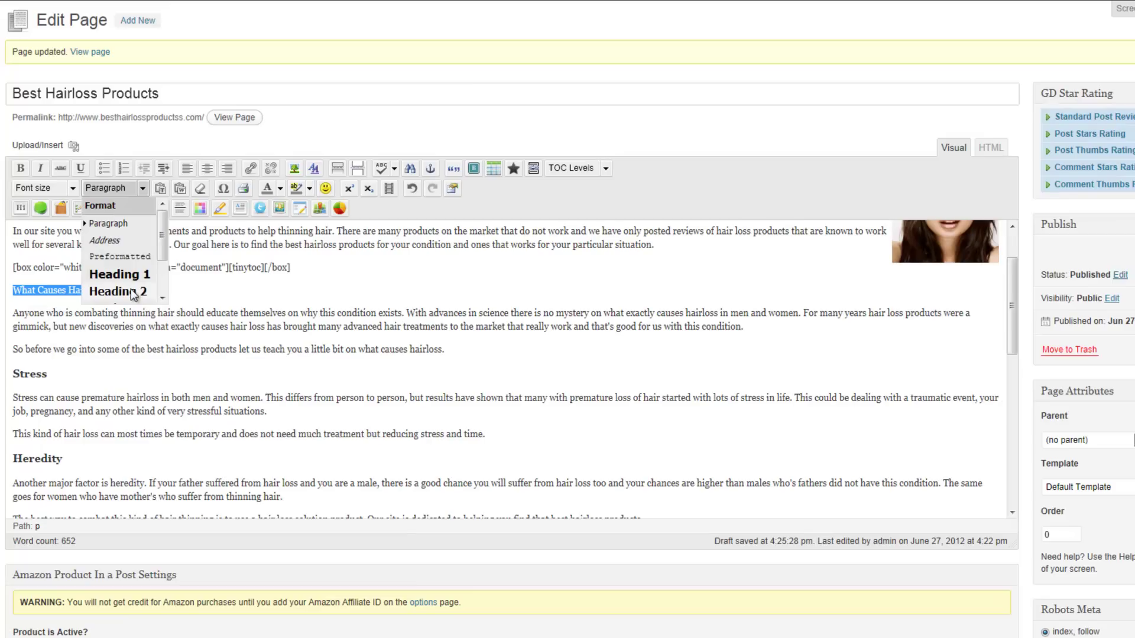
left_click(119, 293)
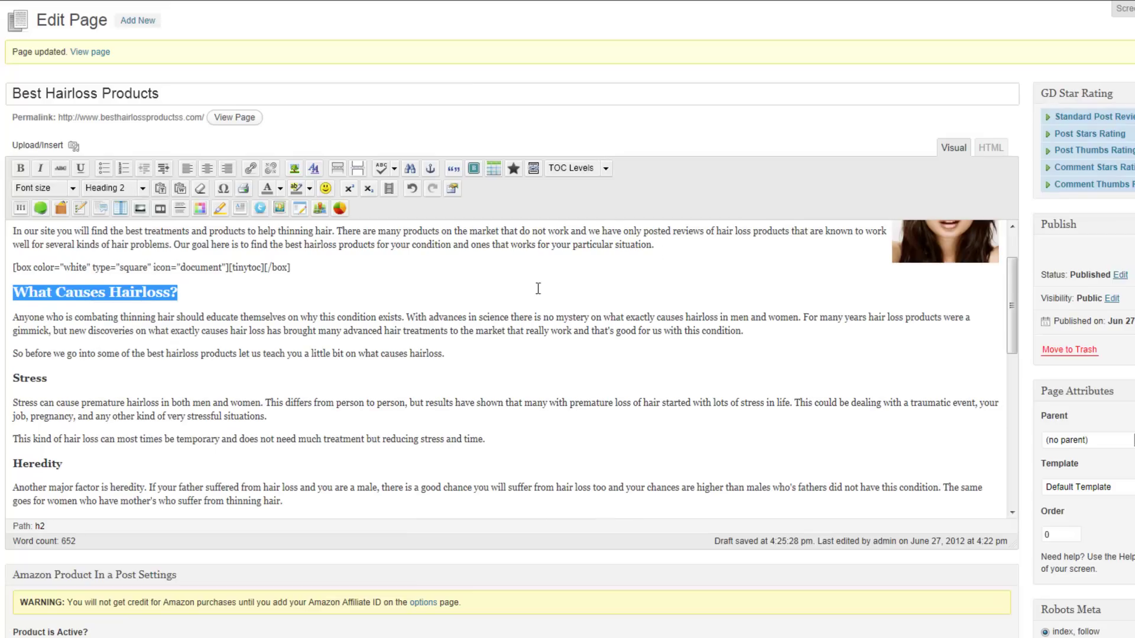
left_click(606, 169)
left_click(576, 203)
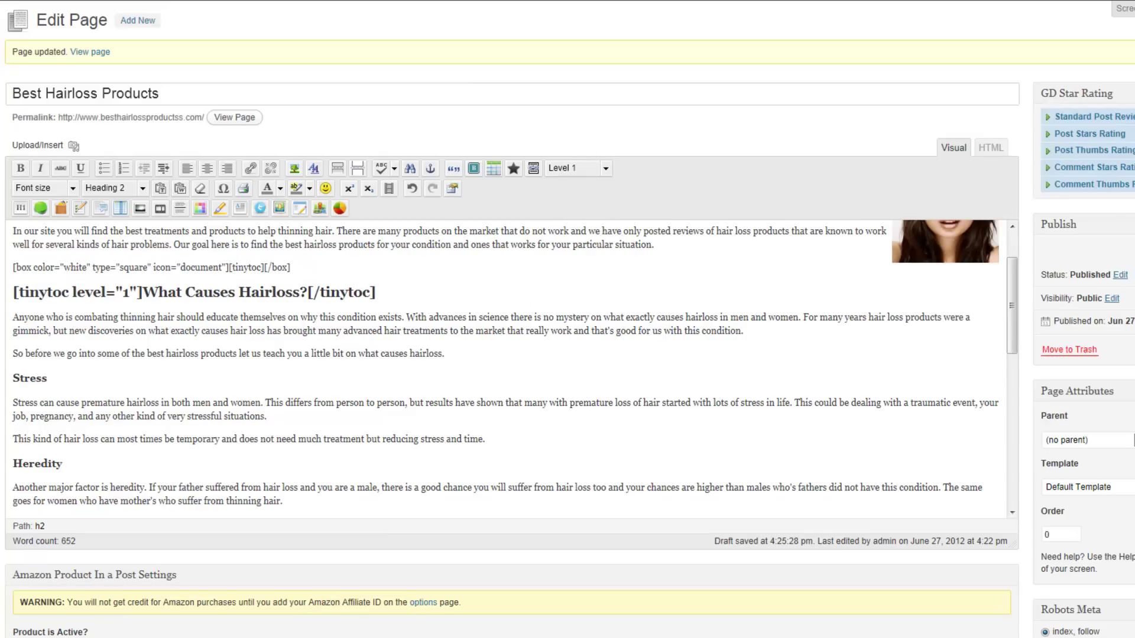
Update the page and reload the live Best Hairloss Products page to check its table of contents.
scroll(395, 398, "down", 12)
scroll(396, 398, "up", 8)
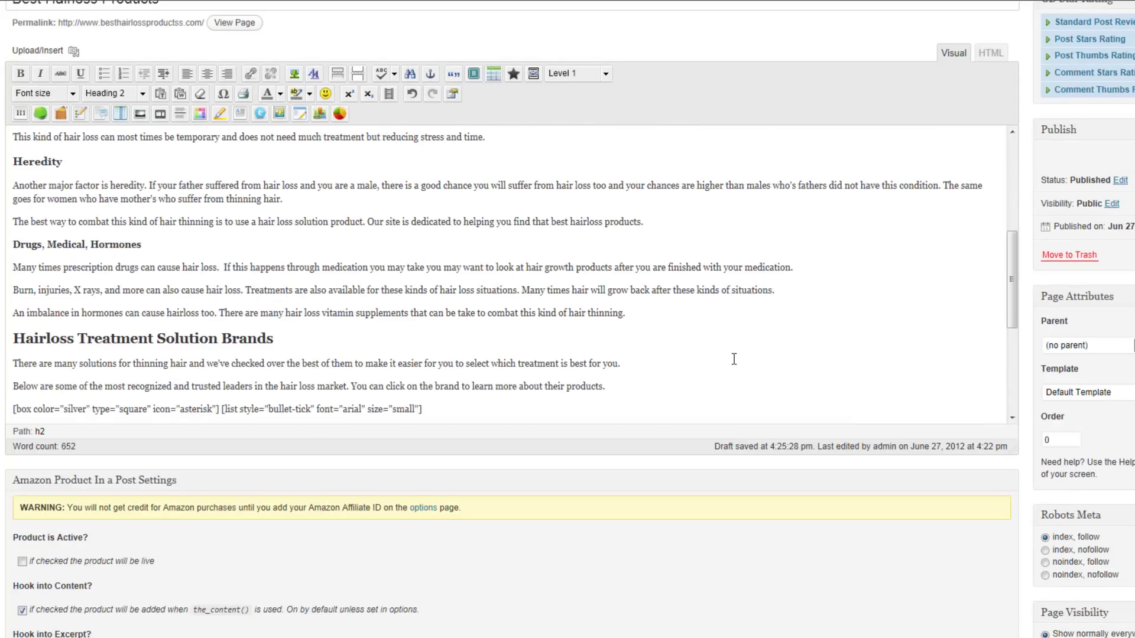
scroll(733, 359, "up", 10)
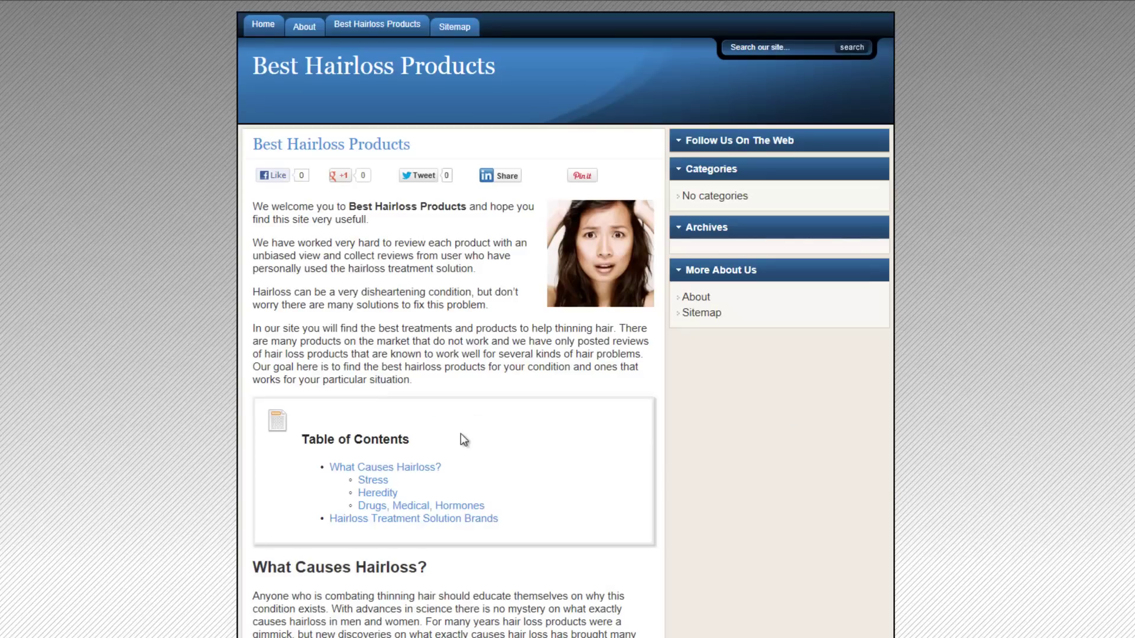
key("F5")
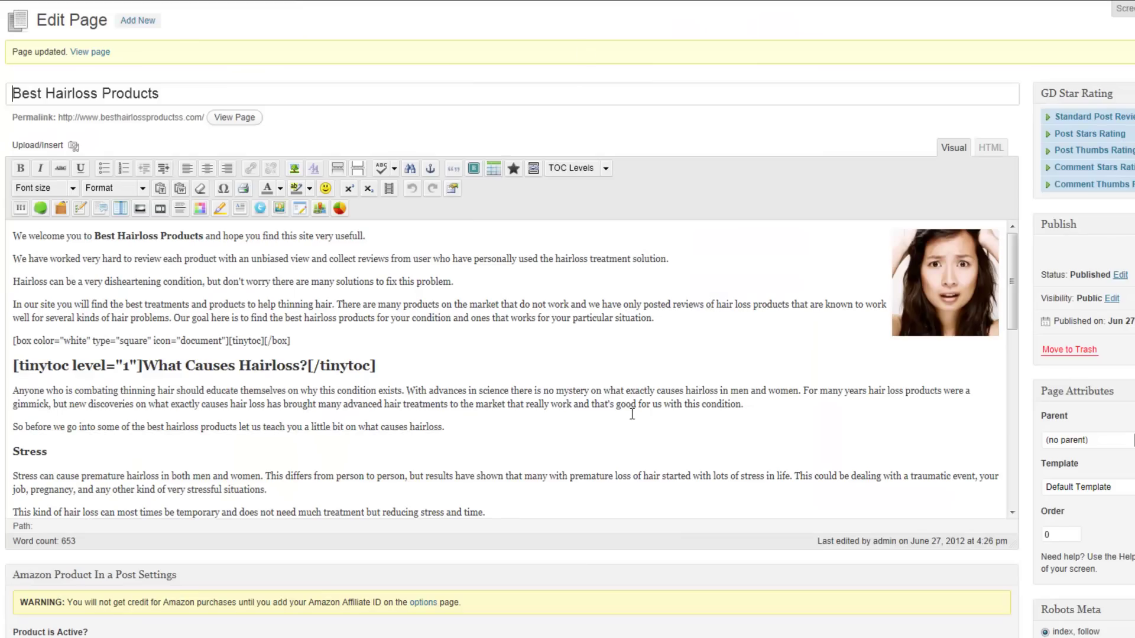
Wrap the Stress subheading in a TOC Level 2 shortcode, keeping its Heading 3 format.
scroll(507, 428, "down", 3)
left_click_drag(51, 370, 18, 379)
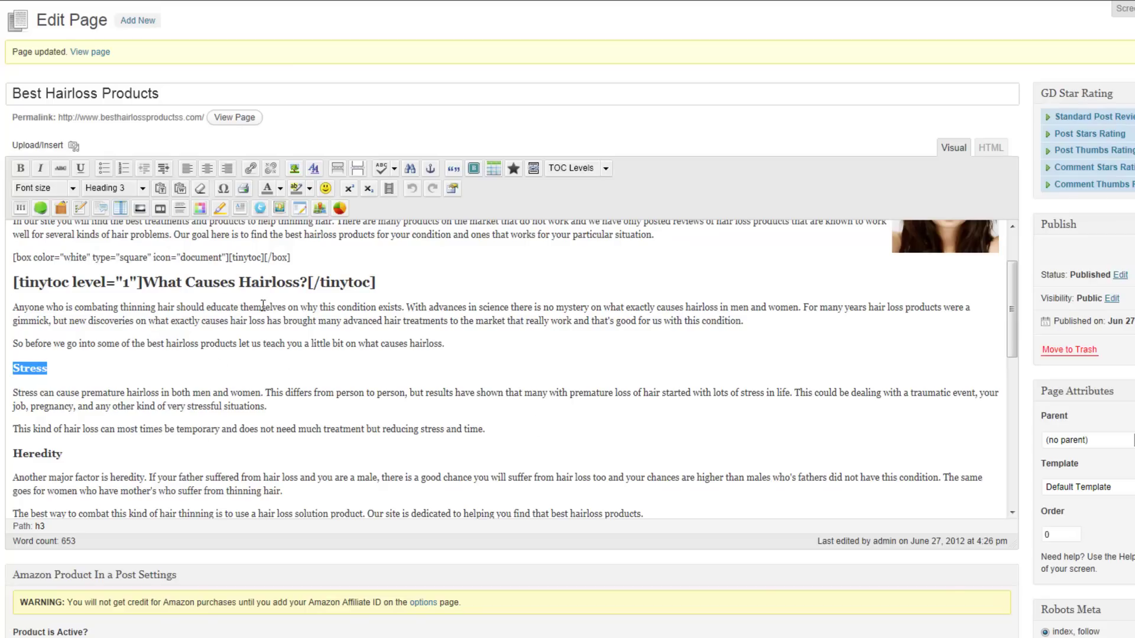
left_click(143, 191)
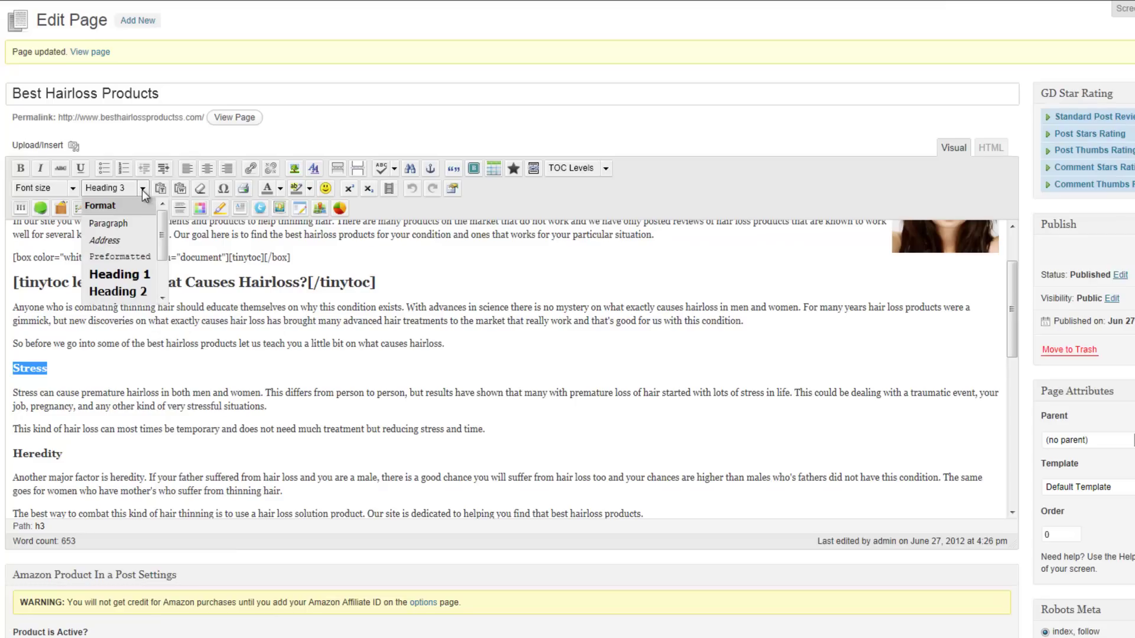
left_click_drag(50, 370, 14, 364)
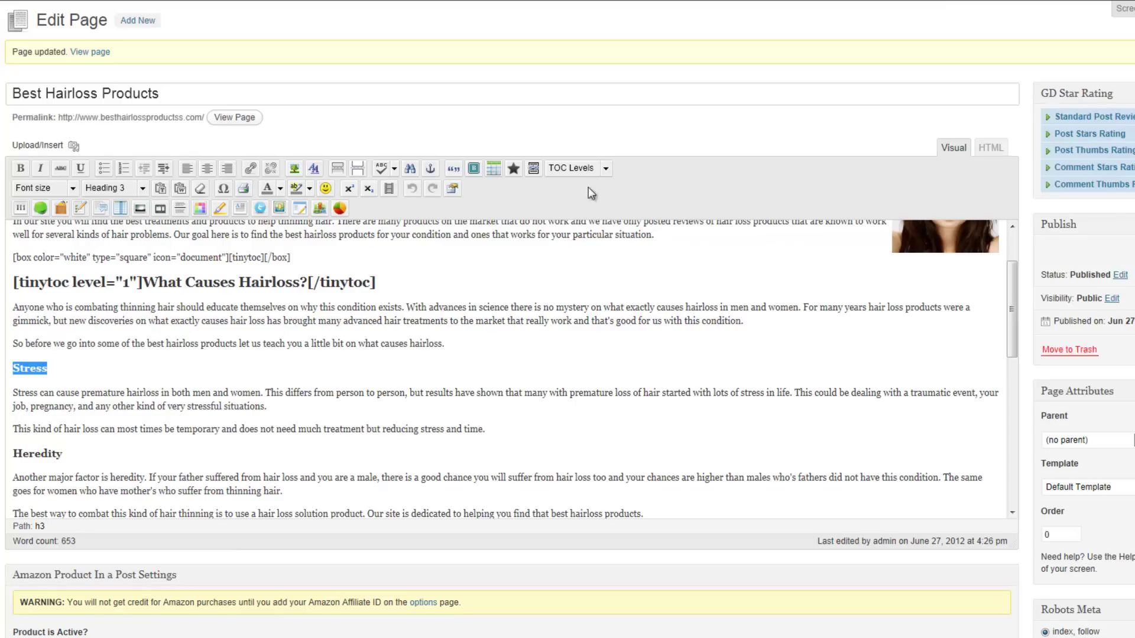
left_click(604, 168)
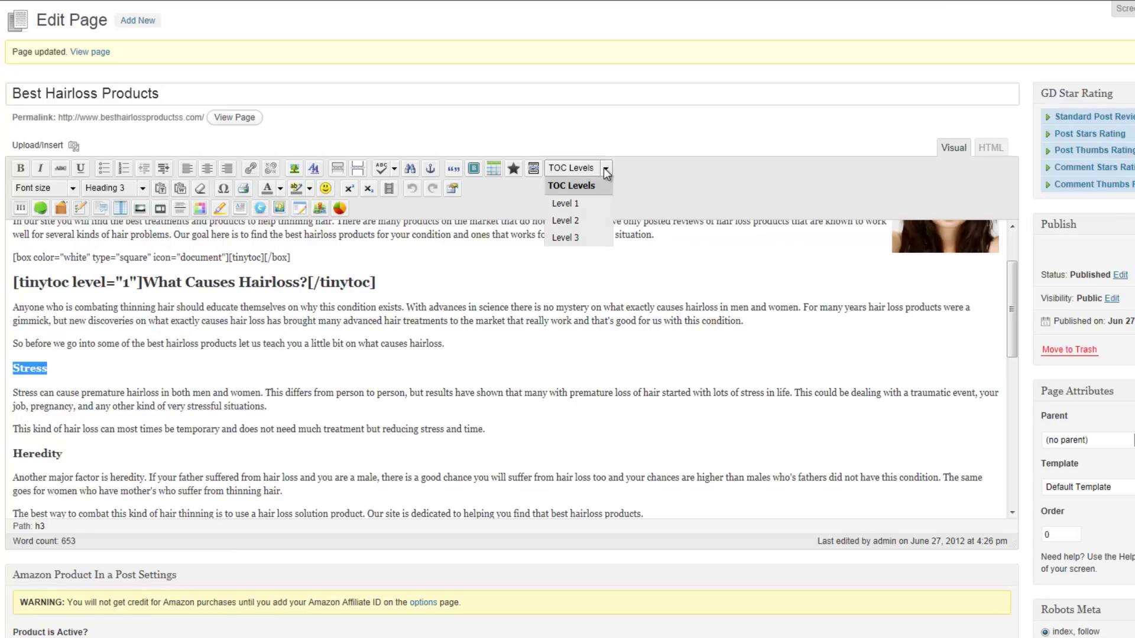
left_click(567, 221)
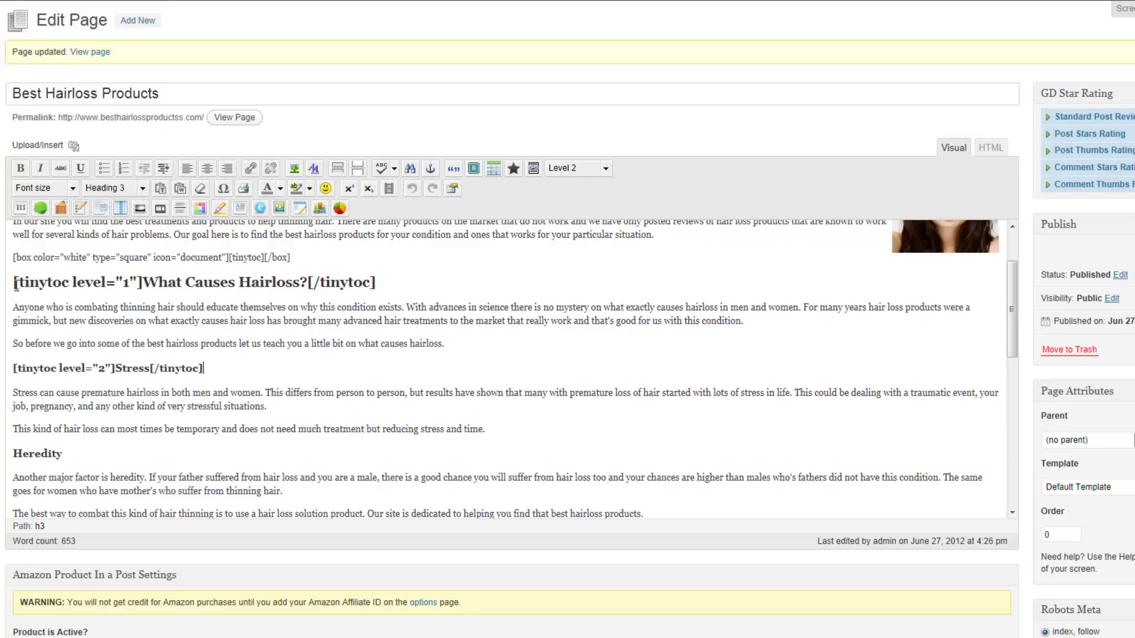
Wrap the Heredity subheading in a TOC Level 2 shortcode.
left_click_drag(13, 283, 423, 435)
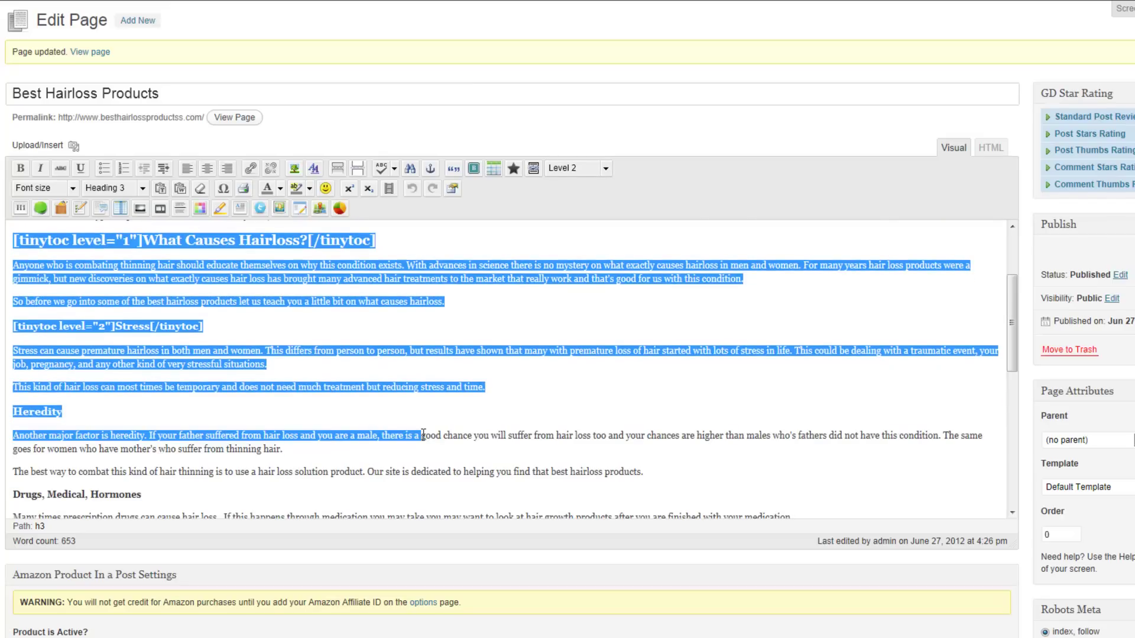
left_click(224, 325)
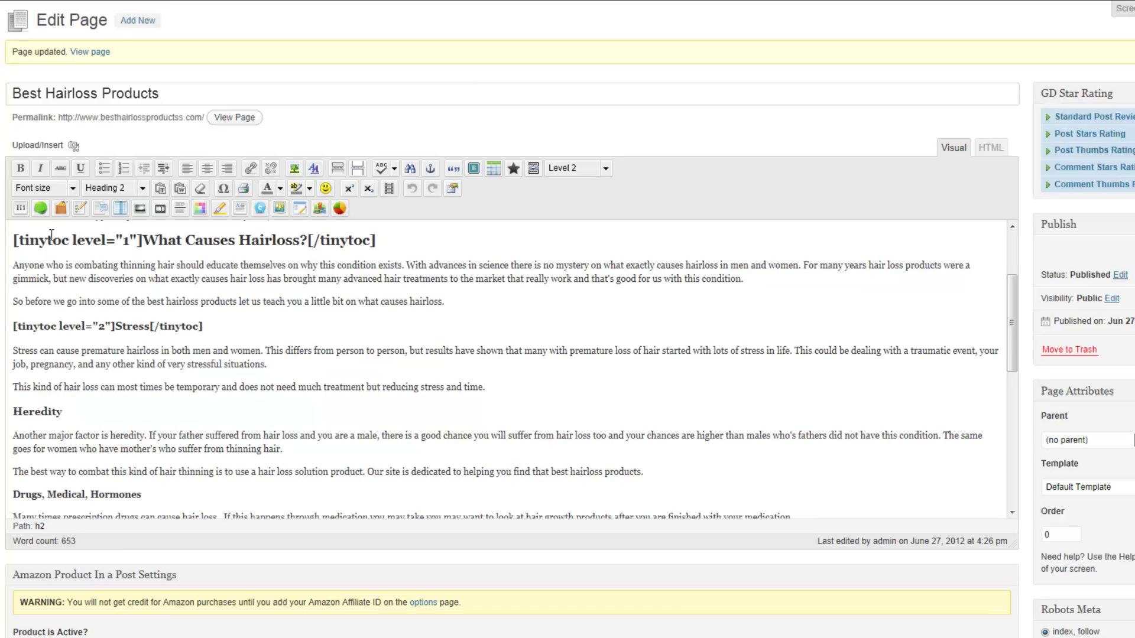
left_click_drag(12, 240, 300, 242)
left_click_drag(203, 326, 12, 327)
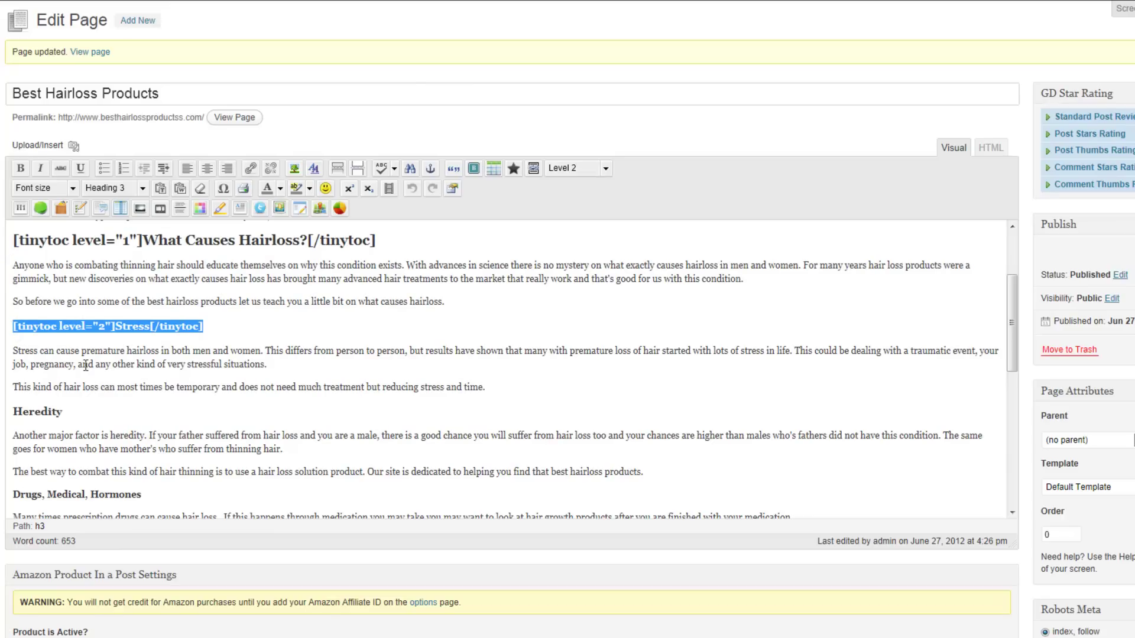
left_click_drag(73, 413, 12, 414)
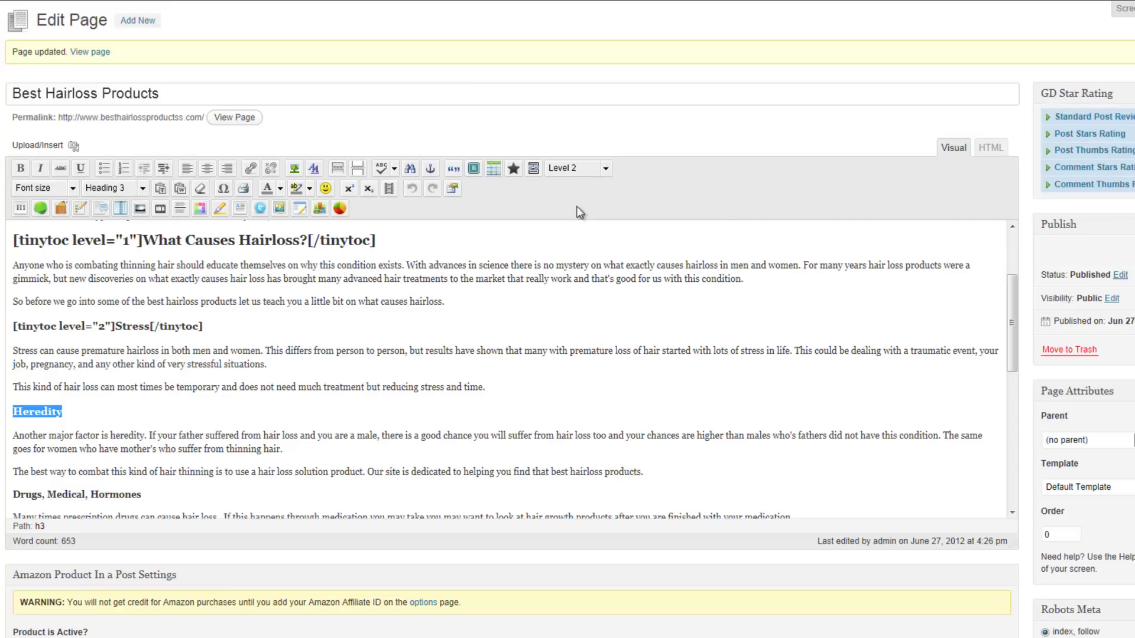
left_click(606, 171)
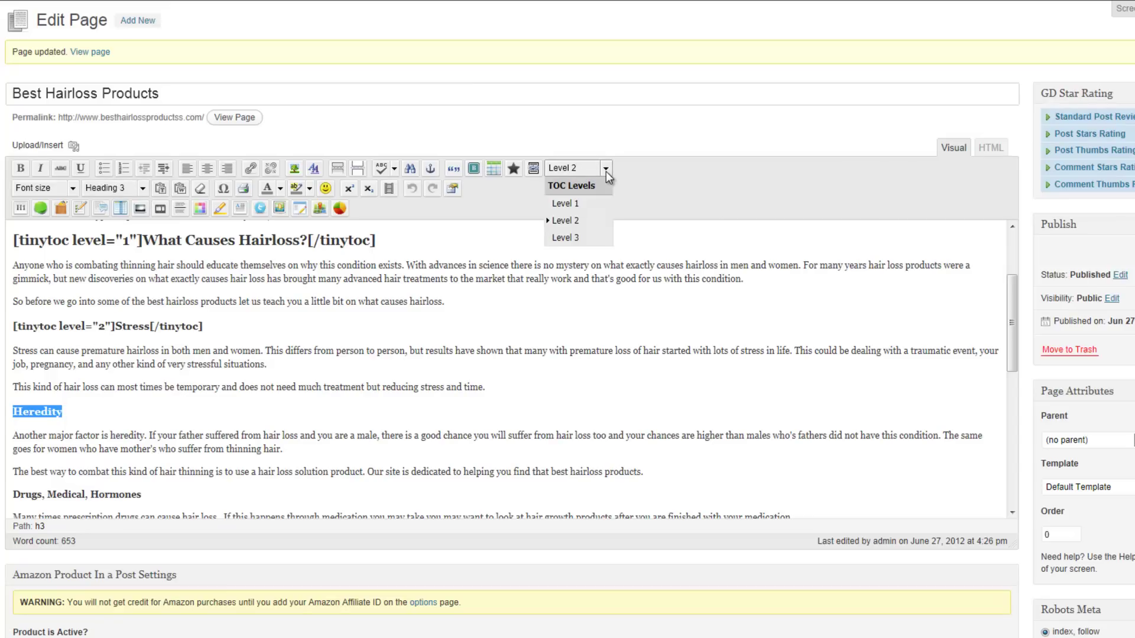
left_click(570, 223)
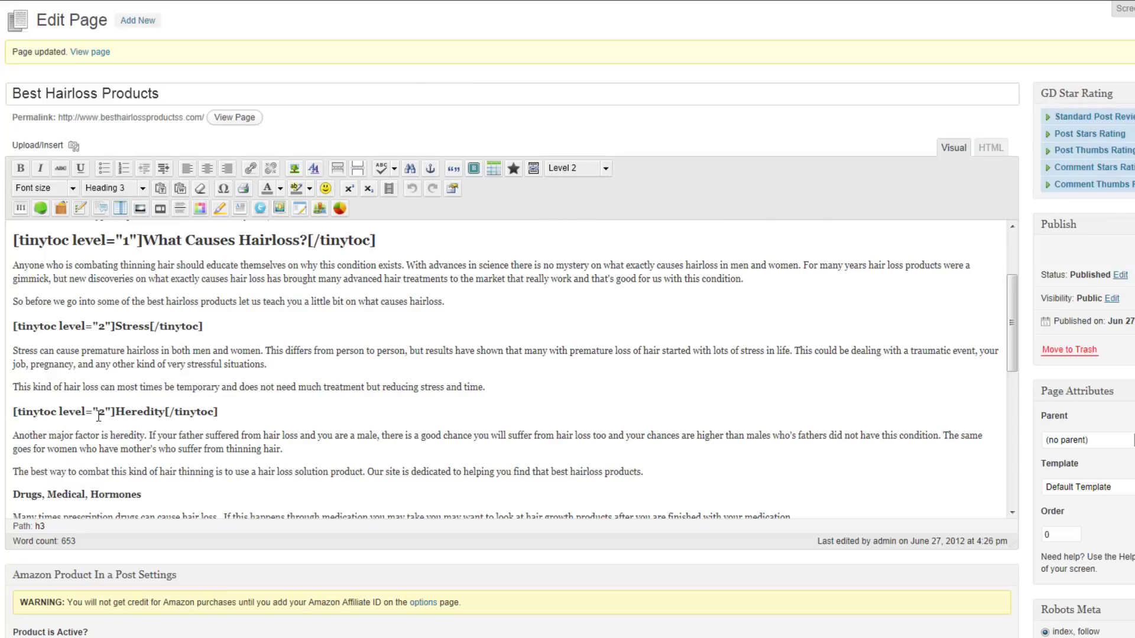
left_click_drag(115, 412, 39, 417)
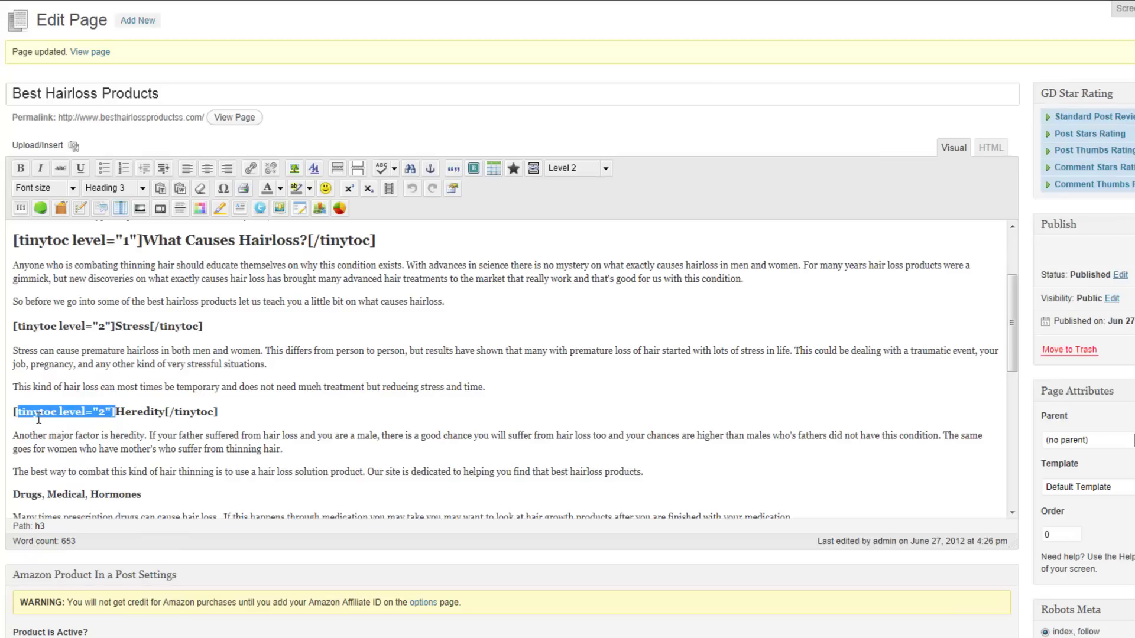
Wrap the bold "Drugs, Medical, Hormones" line in a TOC Level 2 shortcode and update the page.
left_click_drag(158, 496, 14, 497)
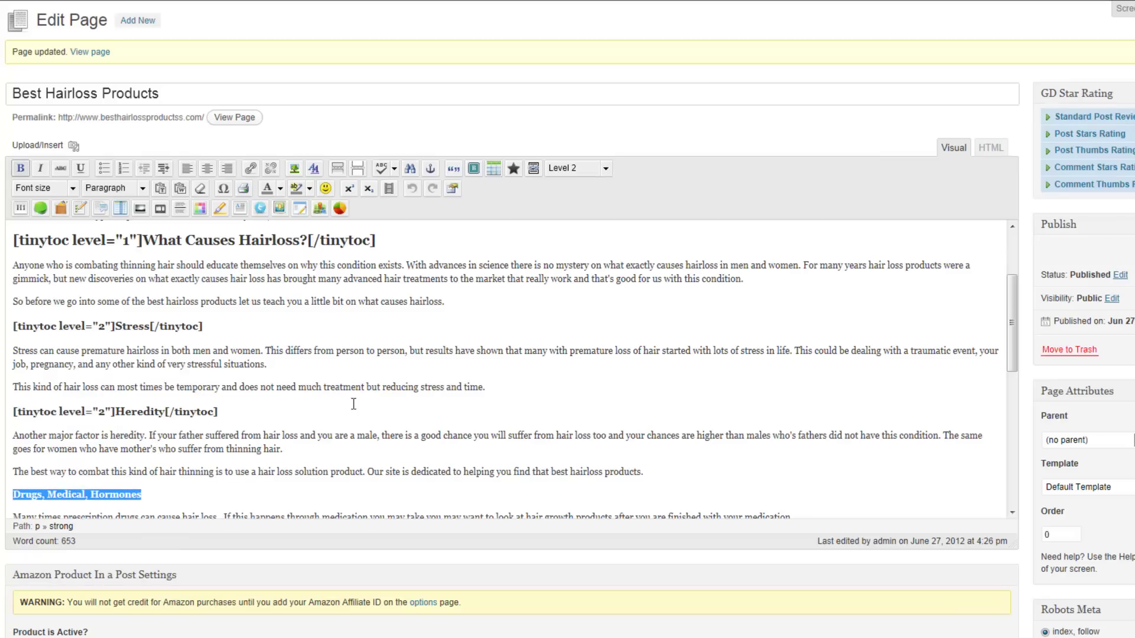
left_click(605, 169)
left_click(567, 221)
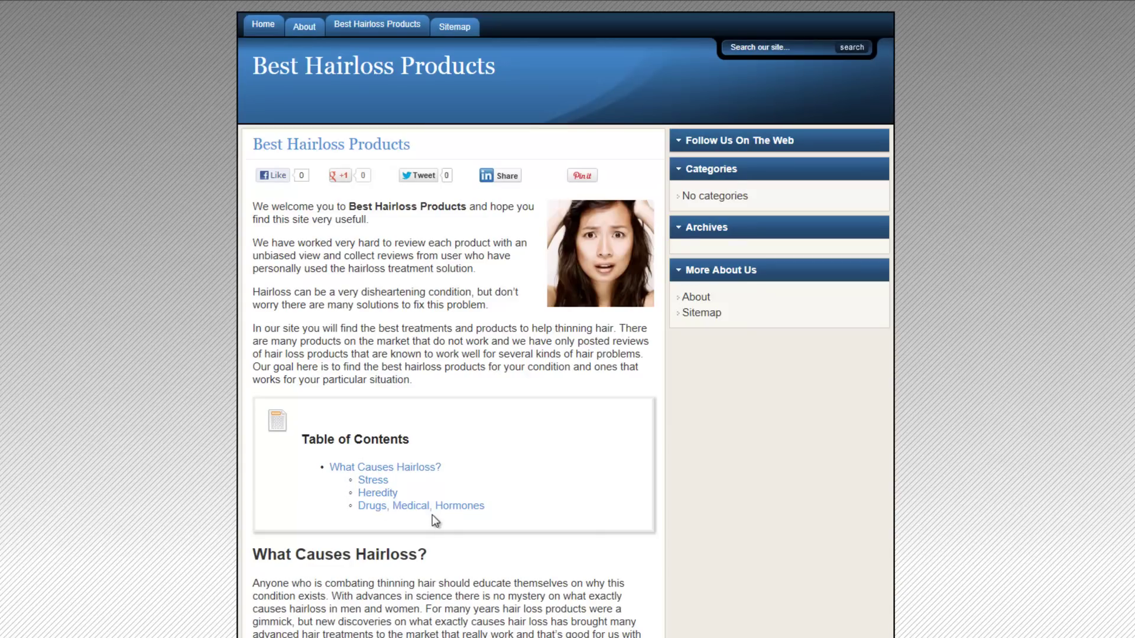
Check the table of contents on the live page and review the tagged hair loss cause headings in the page editor.
scroll(1130, 452, "down", 2)
scroll(1130, 452, "down", 6)
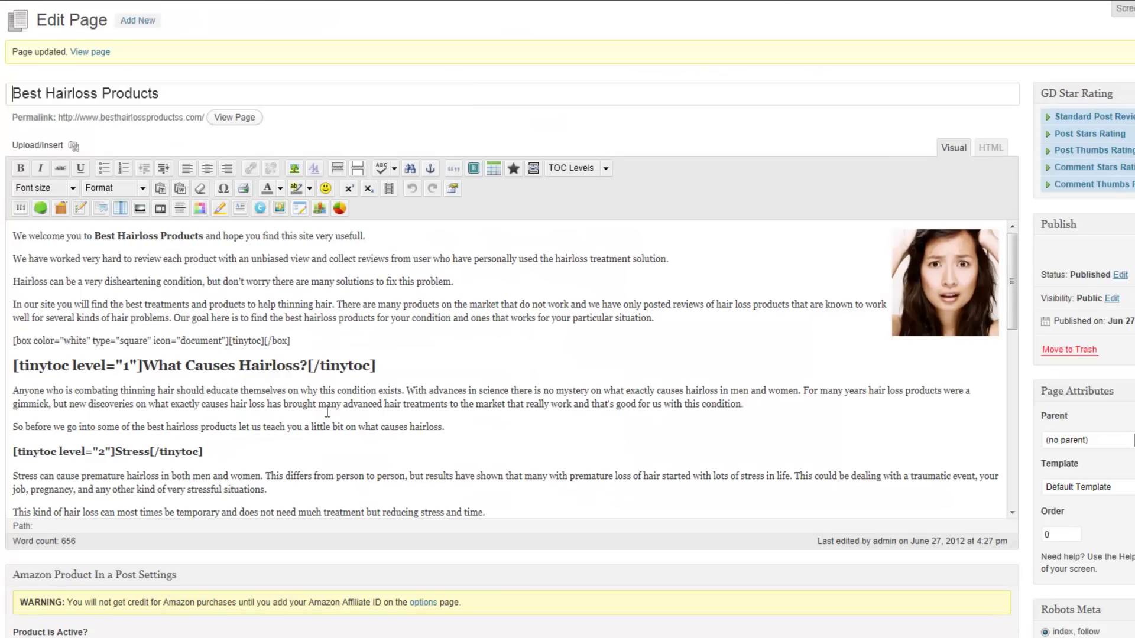
scroll(281, 357, "down", 3)
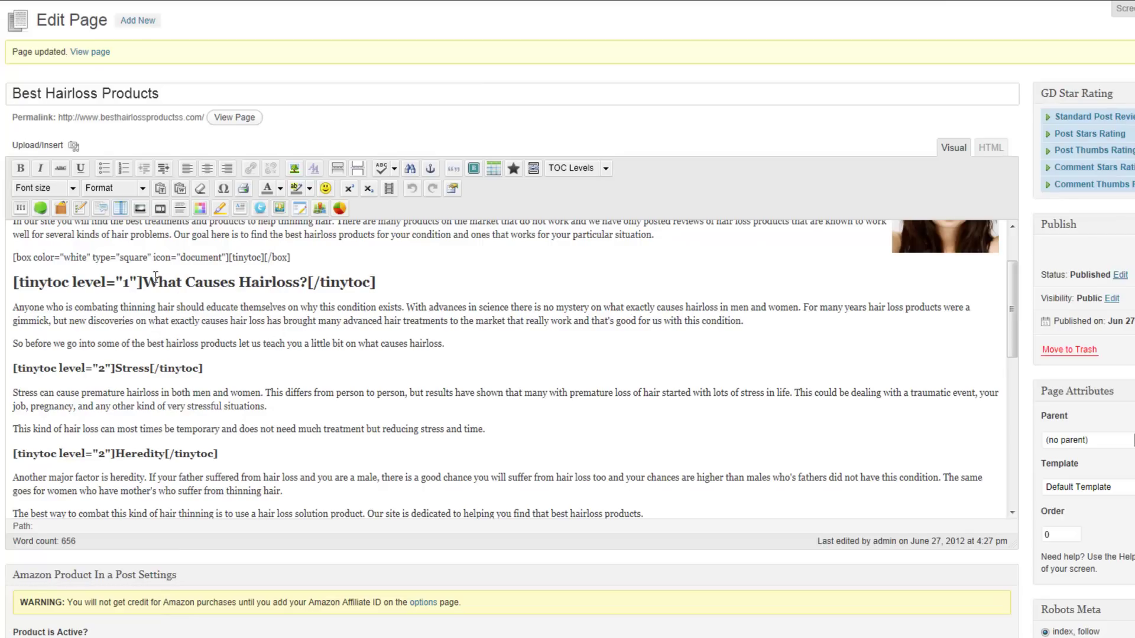
left_click_drag(144, 282, 320, 280)
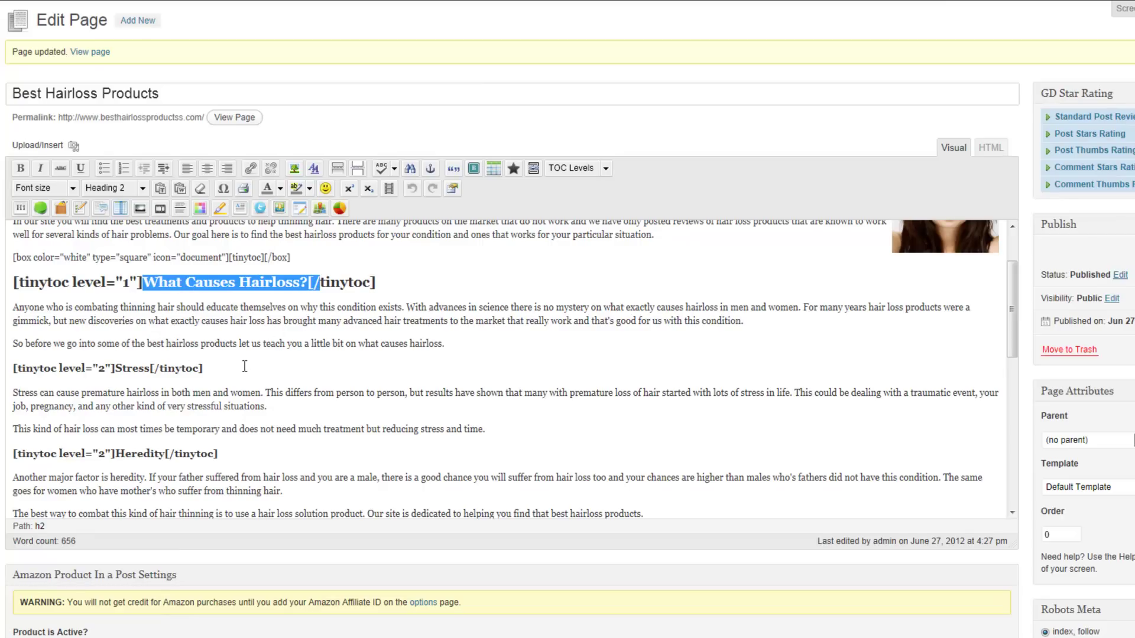
left_click_drag(116, 369, 151, 371)
key("ctrl+3")
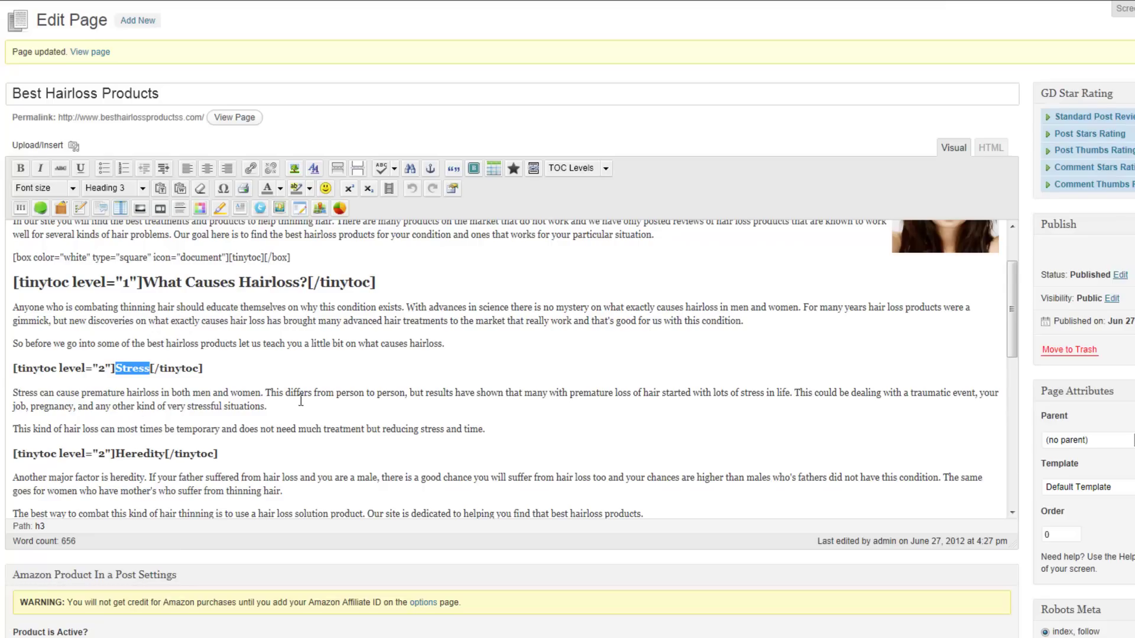
scroll(302, 400, "down", 5)
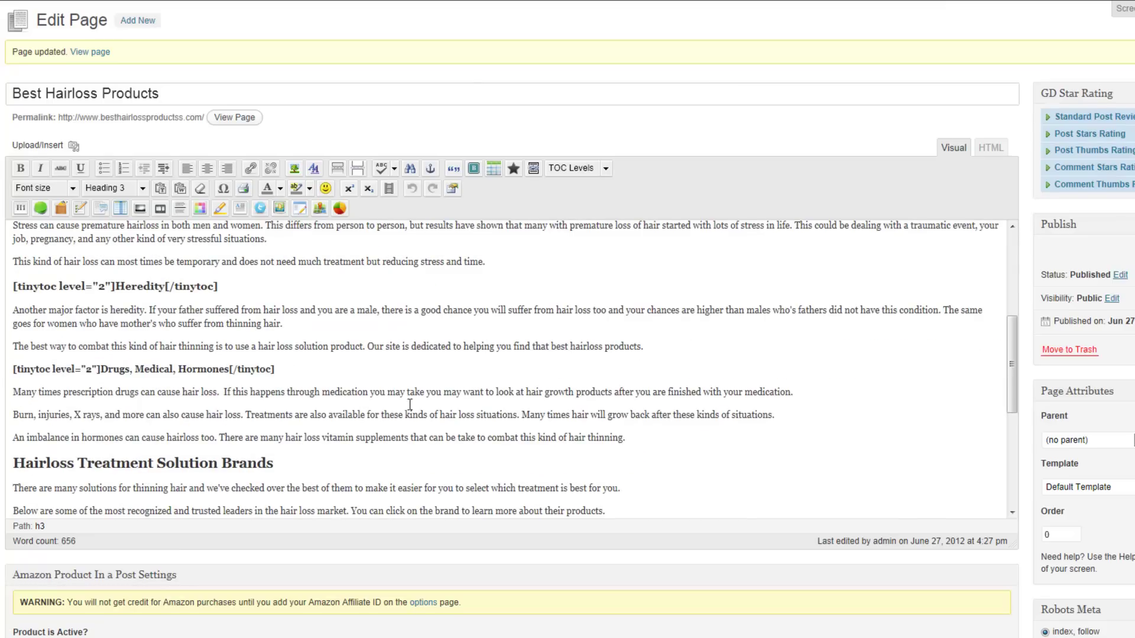
left_click_drag(641, 439, 22, 284)
scroll(471, 420, "down", 3)
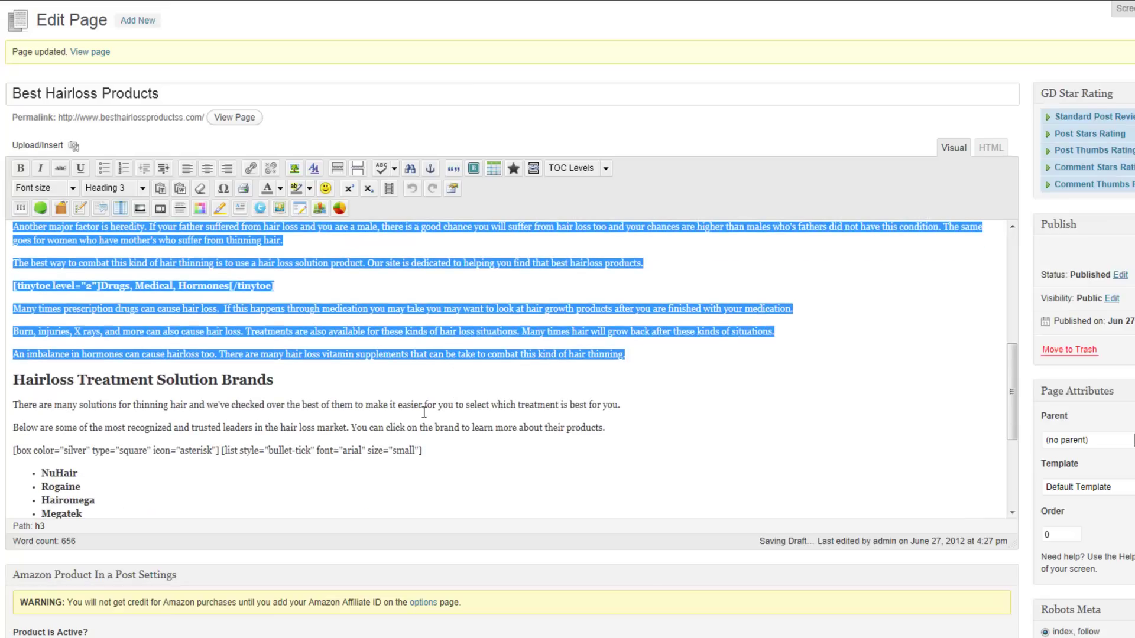
Wrap the "Hairloss Treatment Solution Brands" heading in a TOC Level 1 shortcode.
left_click(307, 379)
left_click(14, 380)
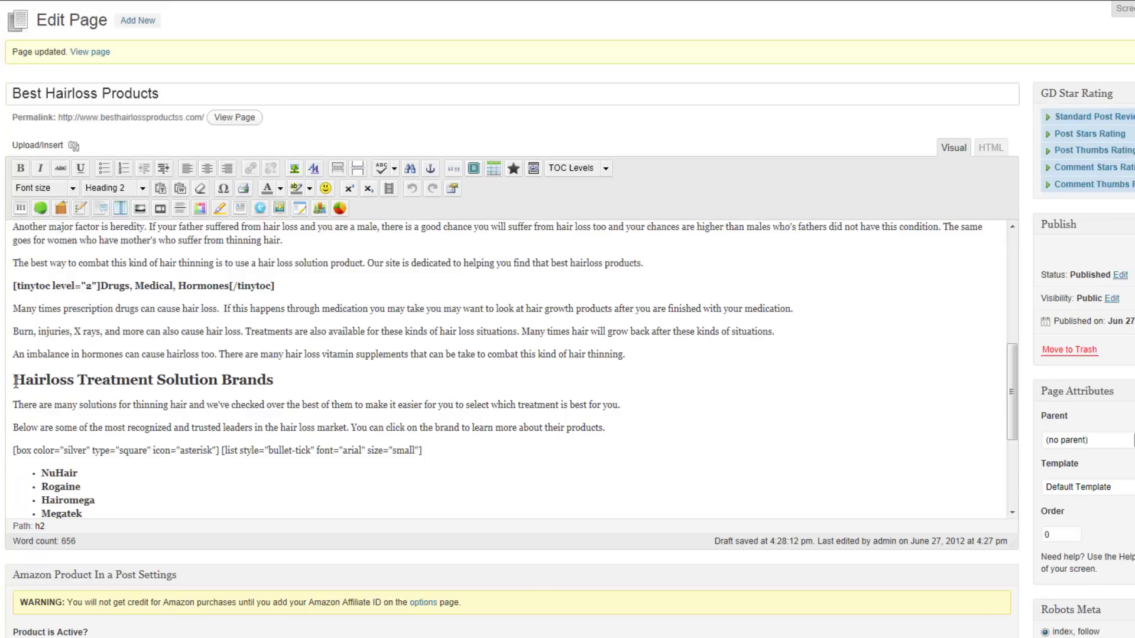
left_click_drag(15, 380, 273, 383)
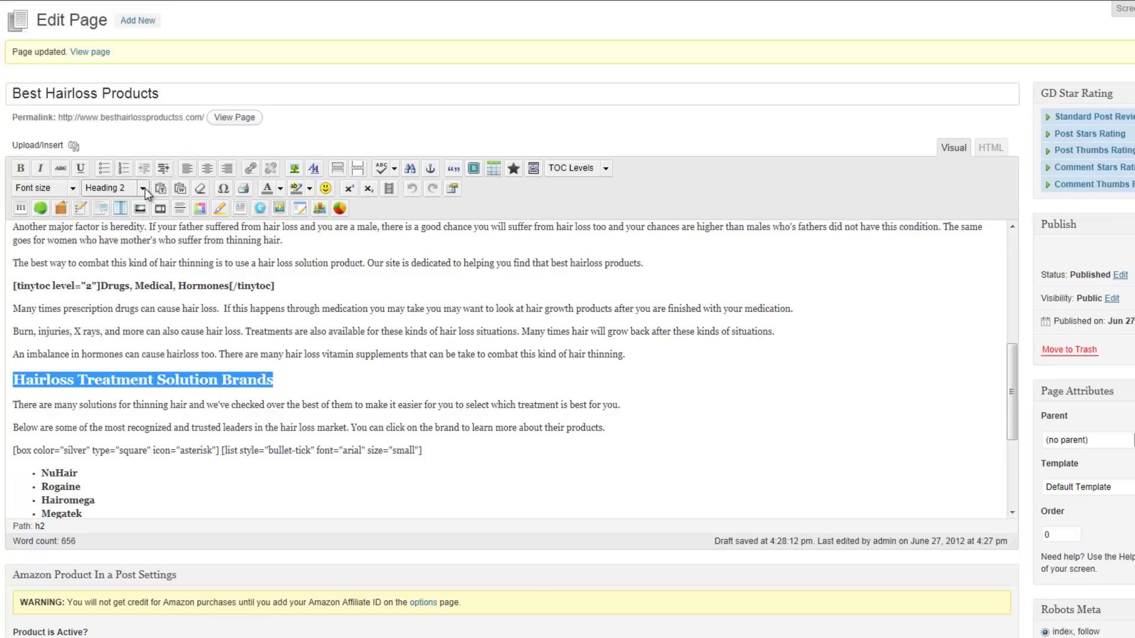
left_click(606, 169)
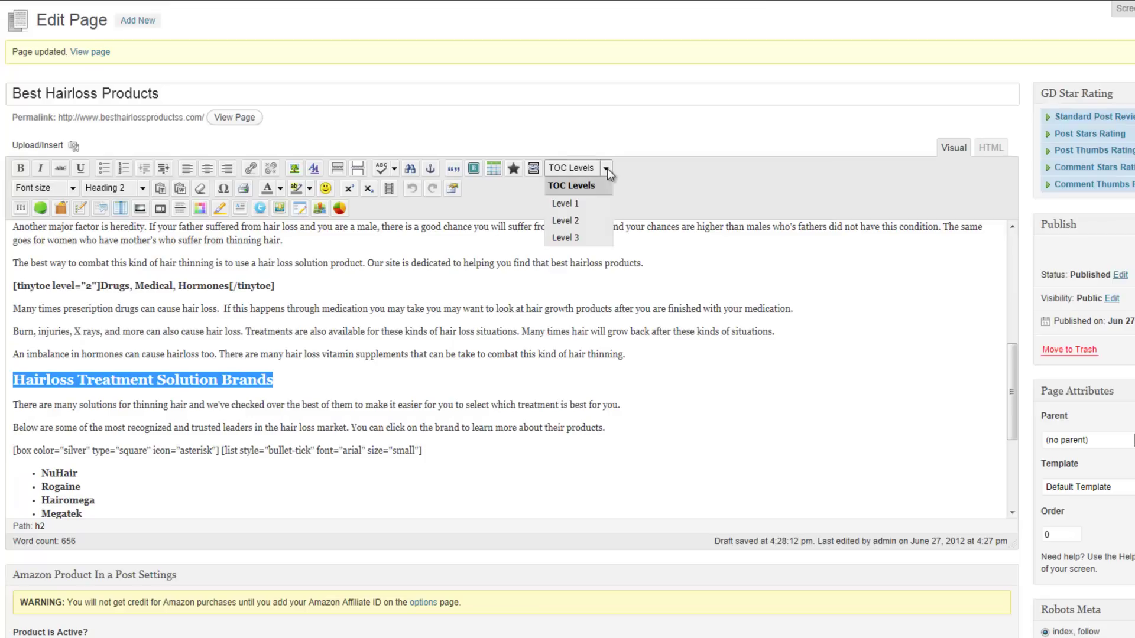
left_click(565, 203)
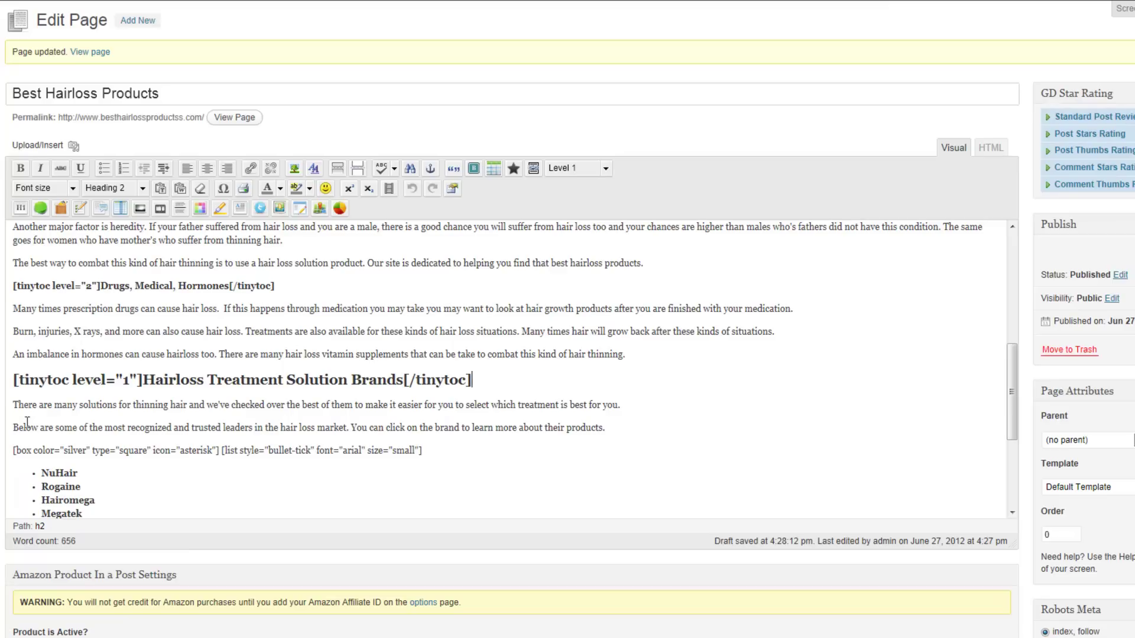
Review the two introductory paragraphs under the "Hairloss Treatment Solution Brands" heading.
left_click_drag(13, 405, 113, 403)
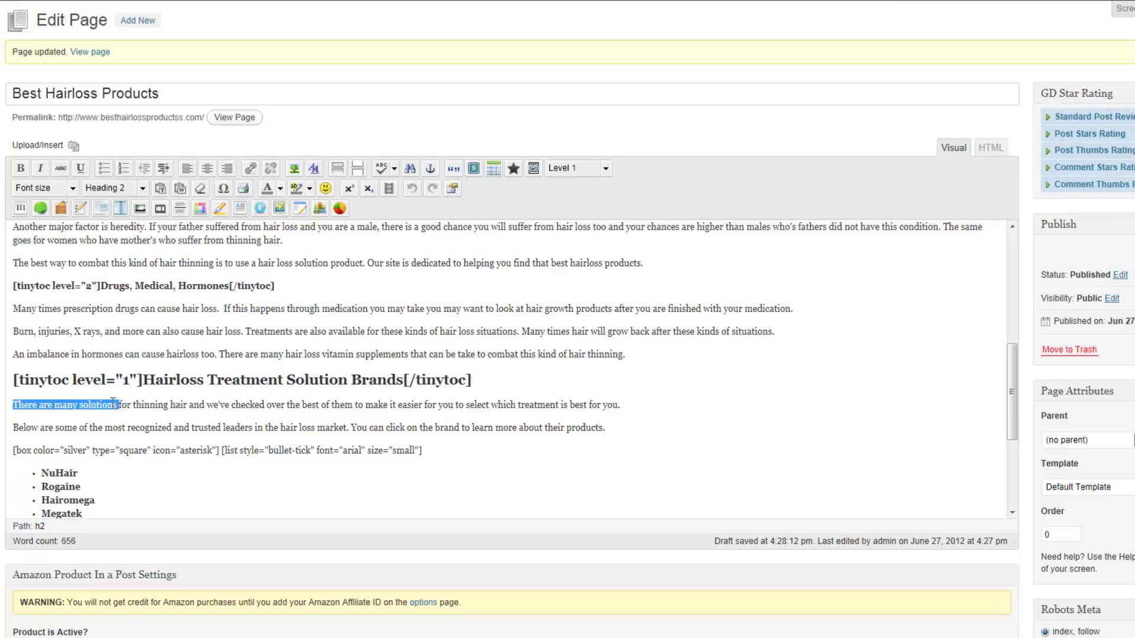
left_click(114, 404)
left_click_drag(14, 407, 288, 408)
left_click_drag(288, 408, 609, 429)
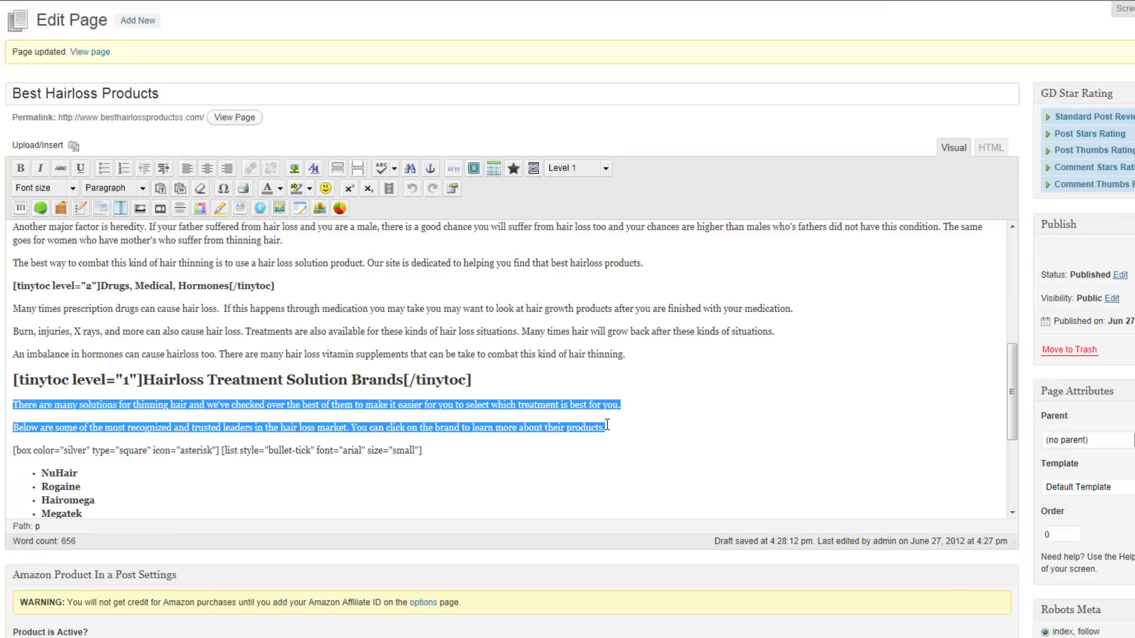
scroll(743, 437, "down", 1)
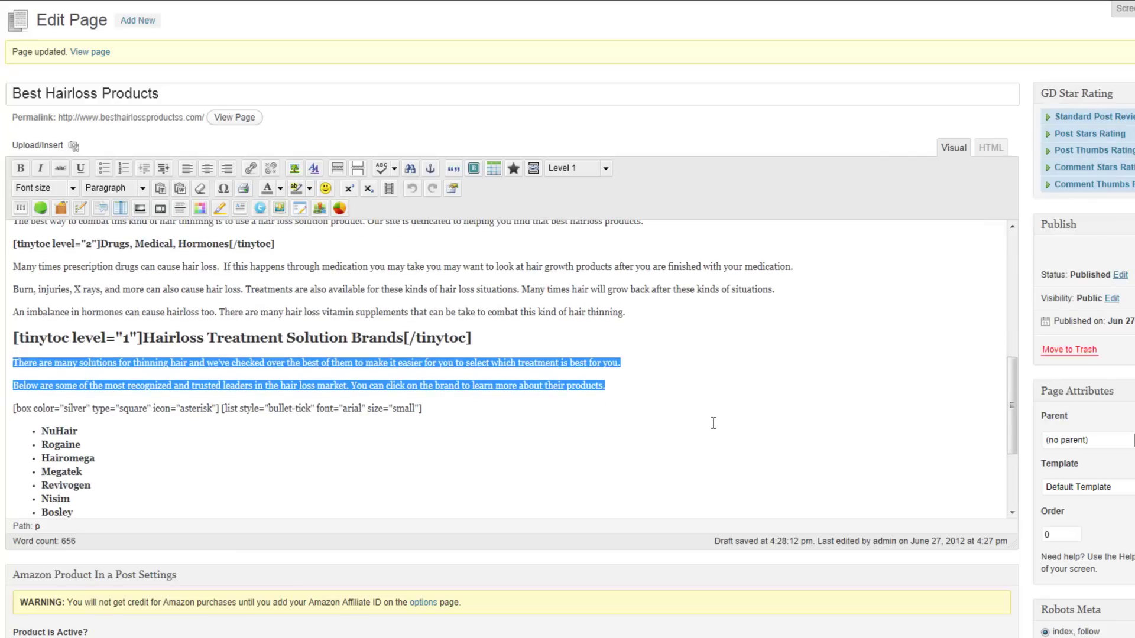
left_click(624, 390)
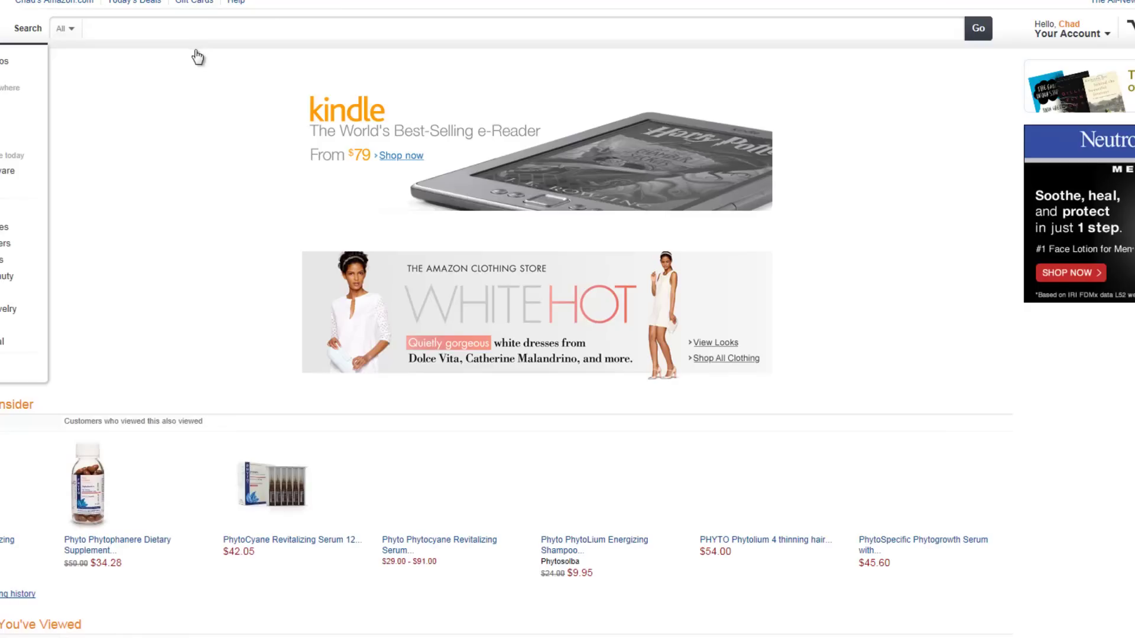
Switch to Amazon and search all departments for "thinning hair".
left_click(196, 31)
type("th")
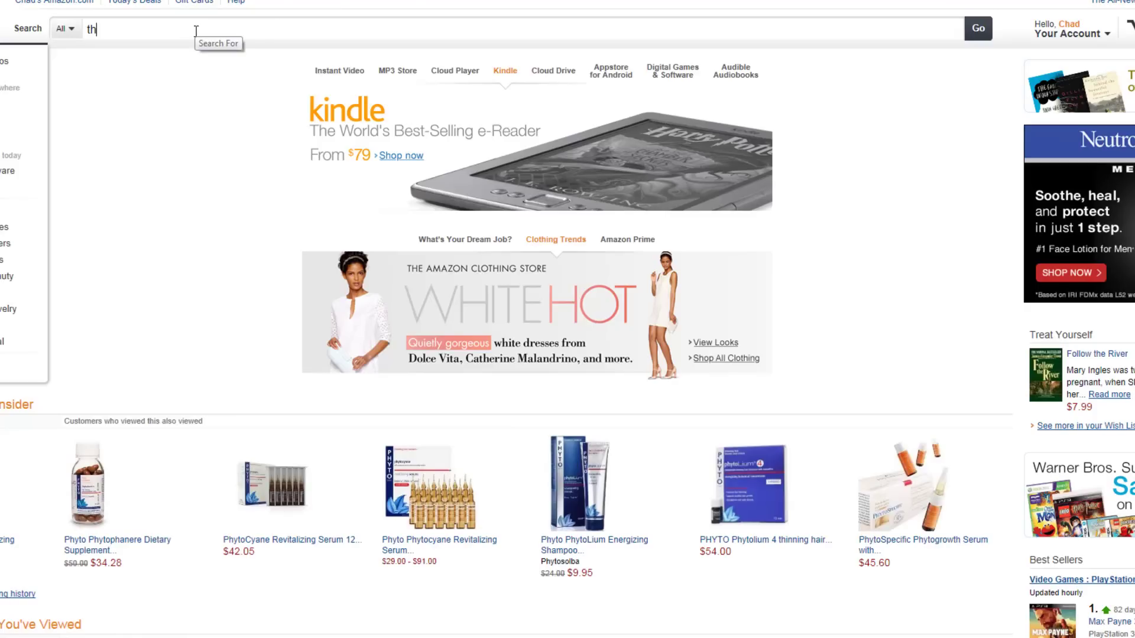
type("innin")
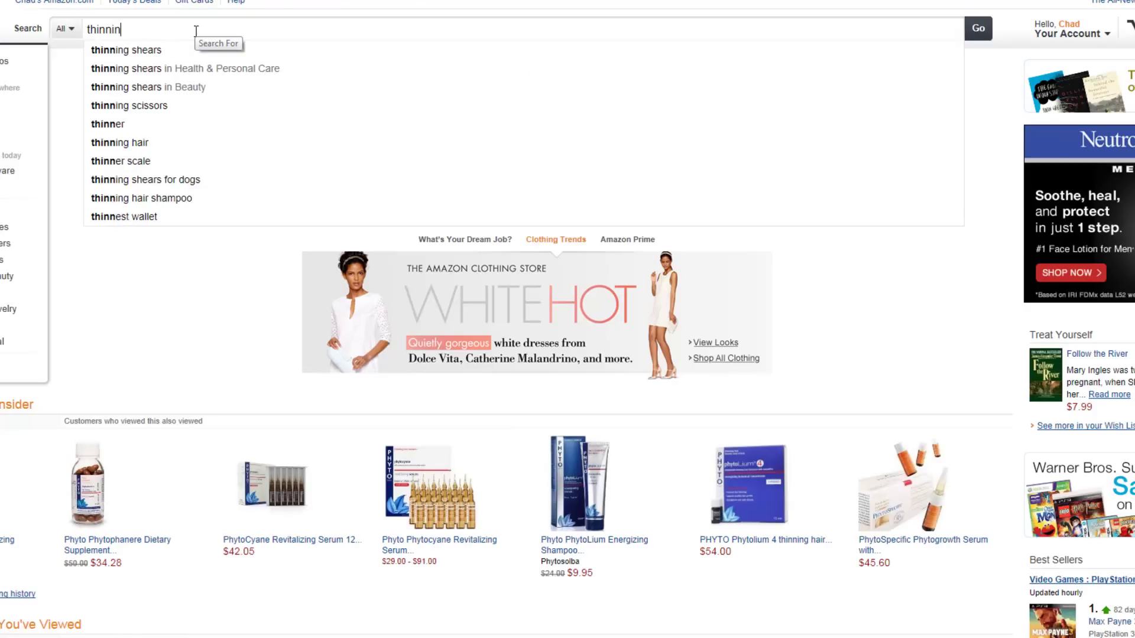
key("BackSpace")
key("BackSpace")
type("ning hair")
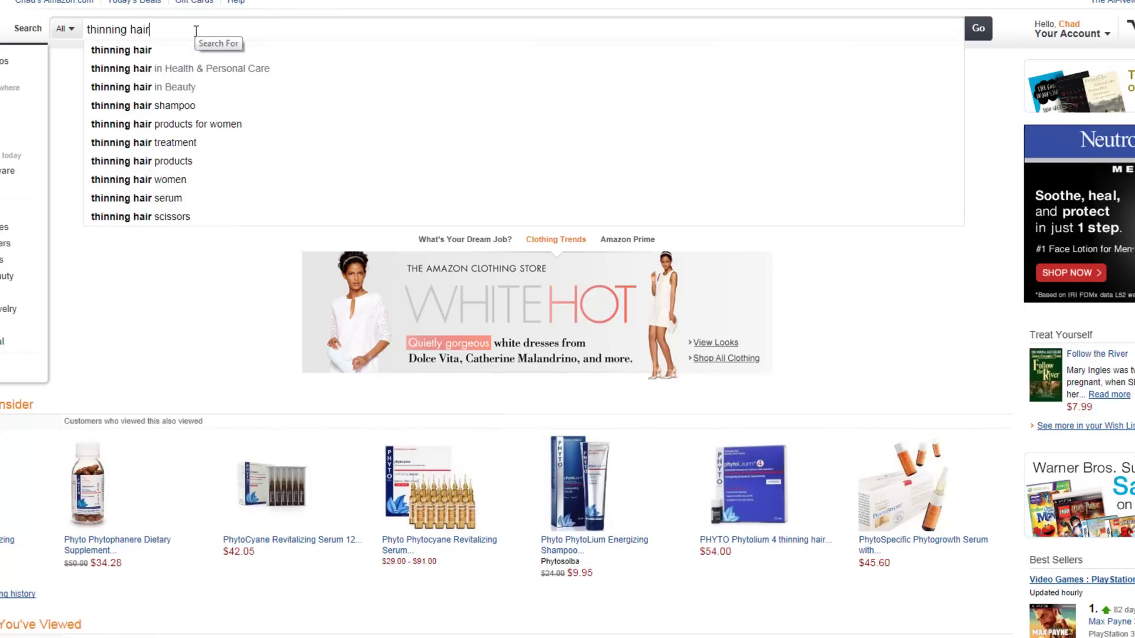
key("Return")
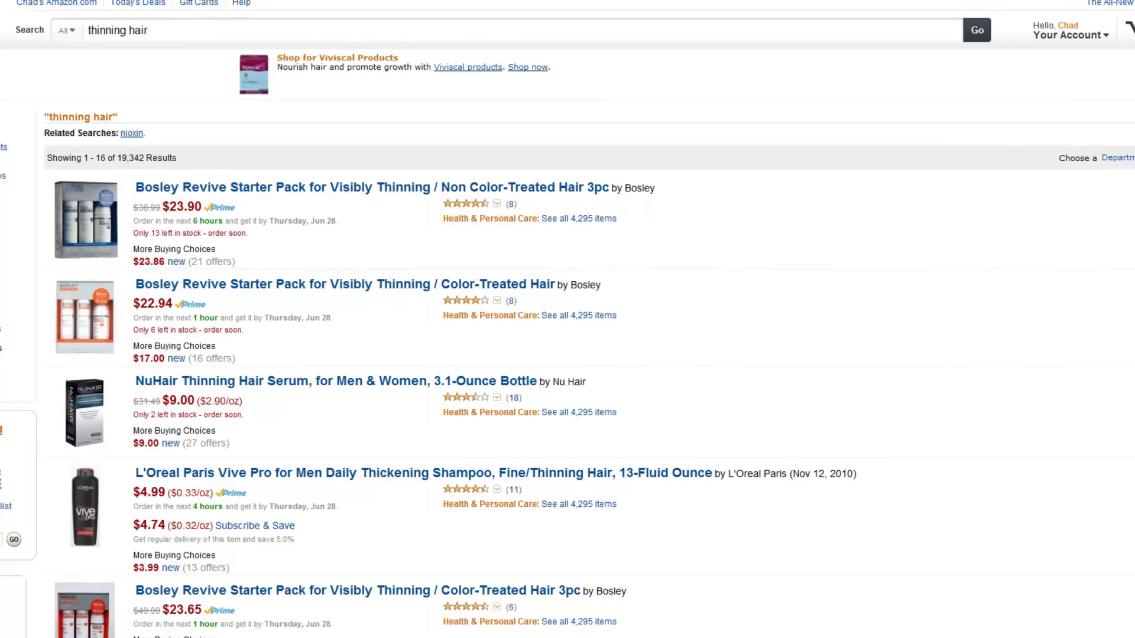
Examine the Amazon search results for thinning hair to identify the product brands on offer.
key("ctrl+Tab")
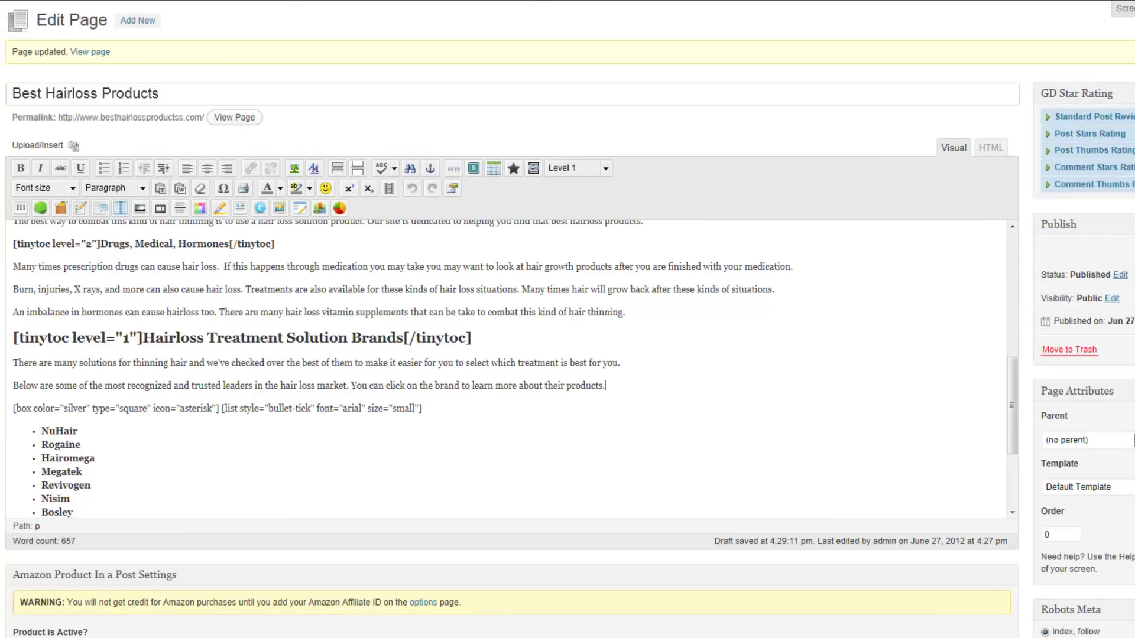
key("ctrl+Tab")
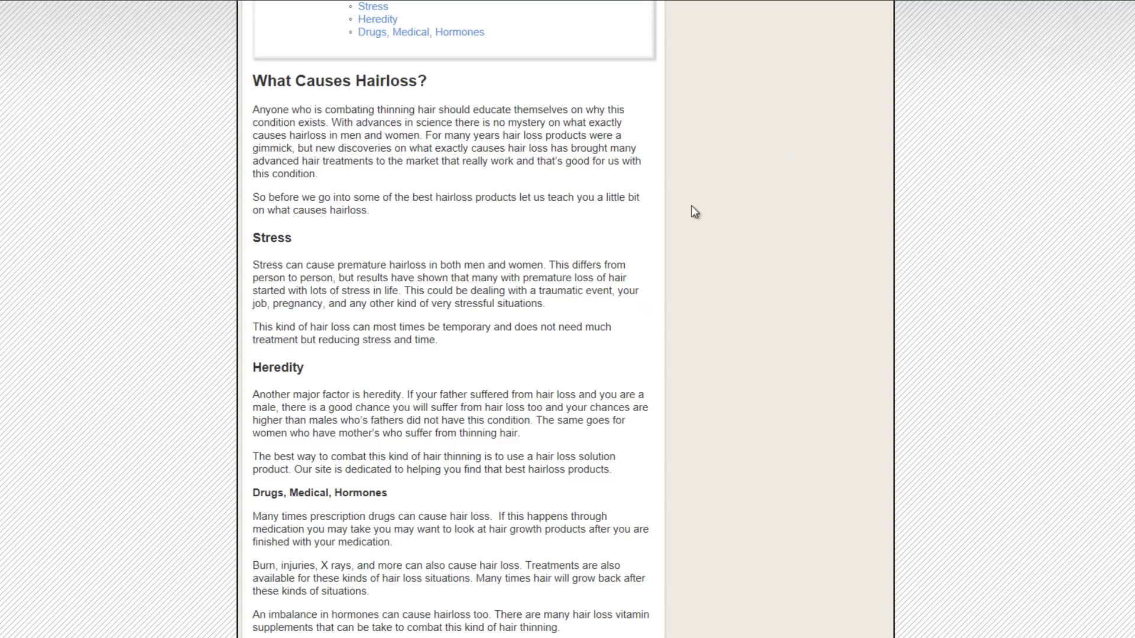
key("ctrl+Tab")
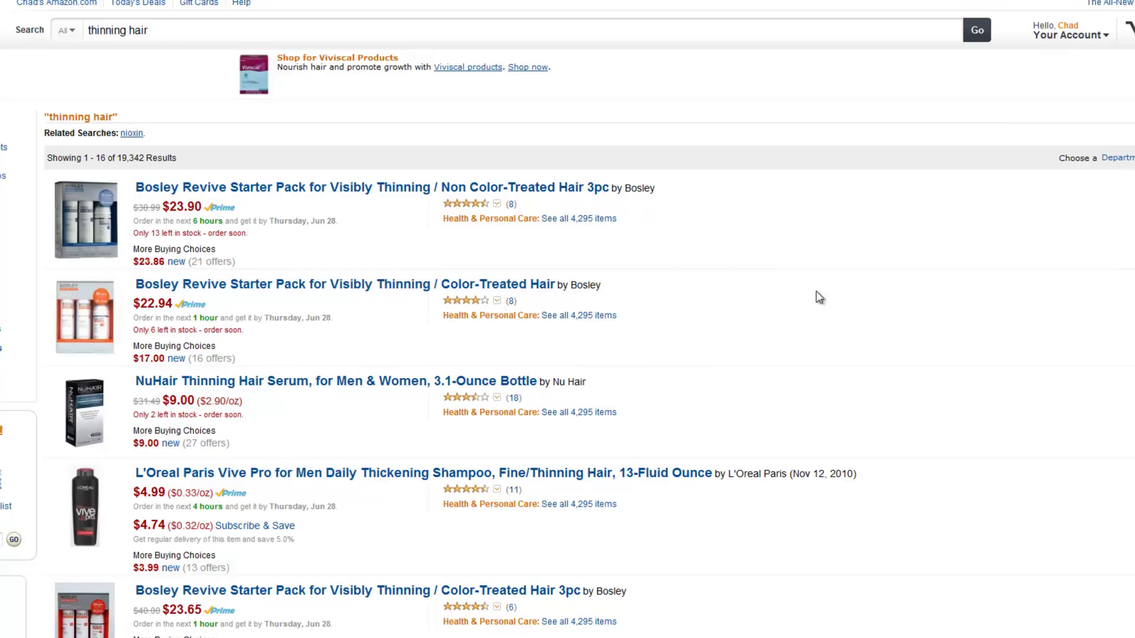
scroll(752, 263, "down", 3)
scroll(753, 263, "down", 3)
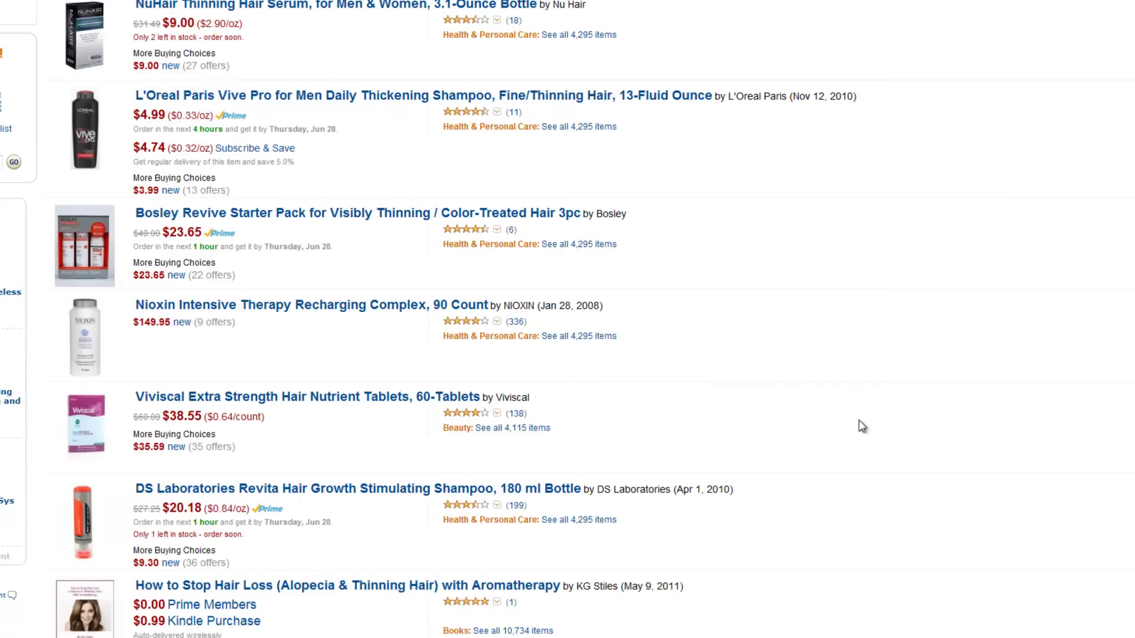
scroll(760, 451, "down", 2)
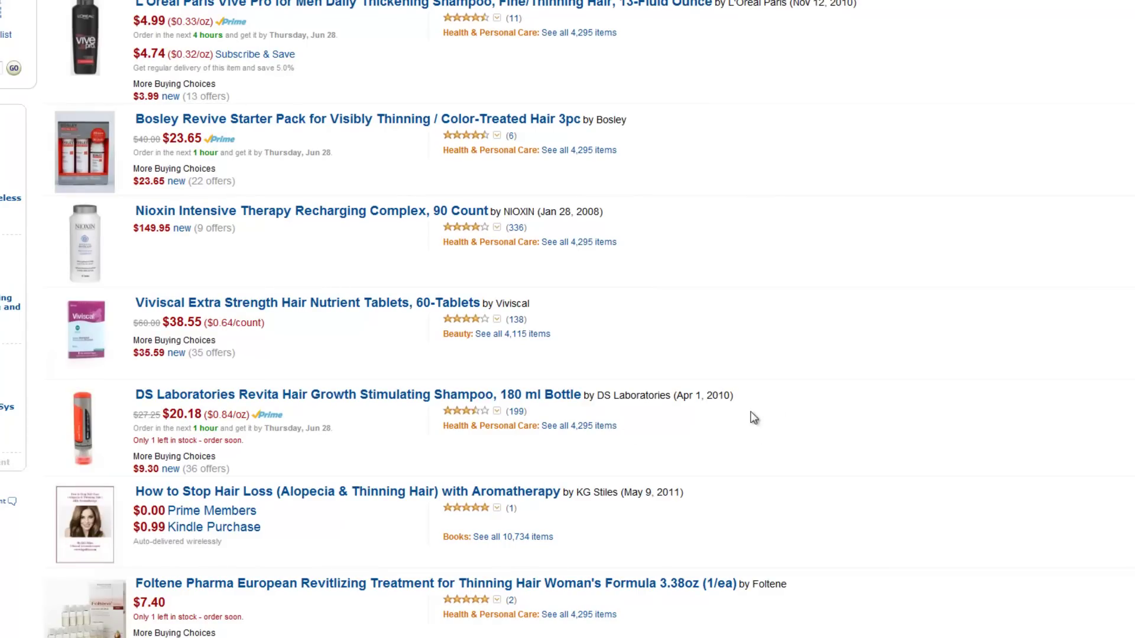
scroll(777, 414, "down", 2)
scroll(777, 408, "up", 9)
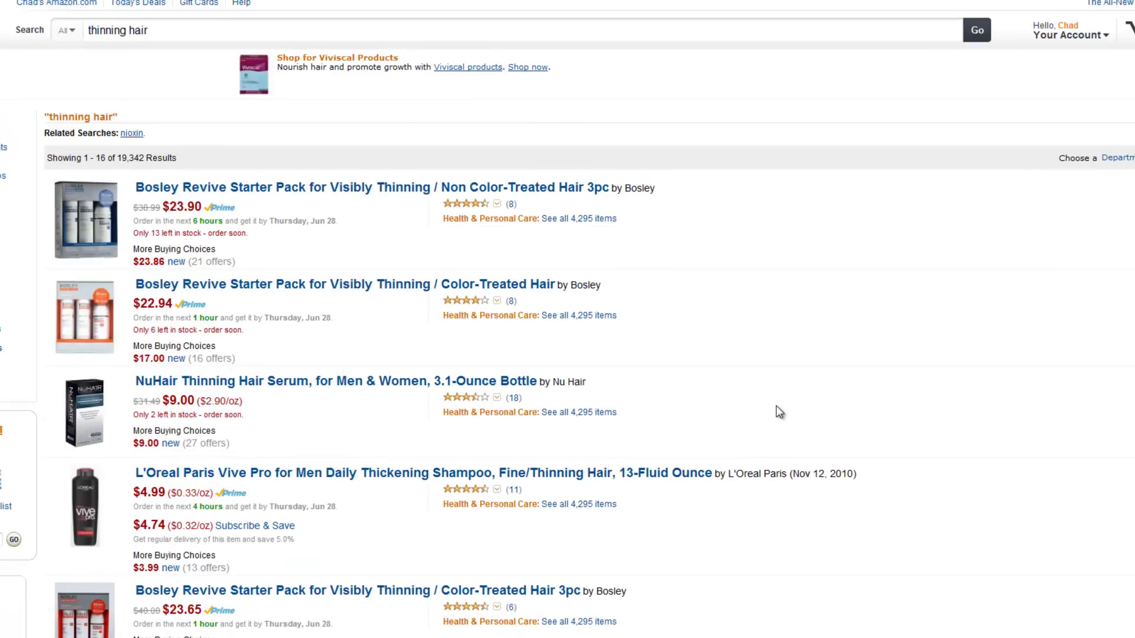
scroll(701, 364, "down", 6)
Back in the page editor, delete the opening box and list shortcodes above the brand list and the closing [/list][/box] below it.
key("ctrl+Tab")
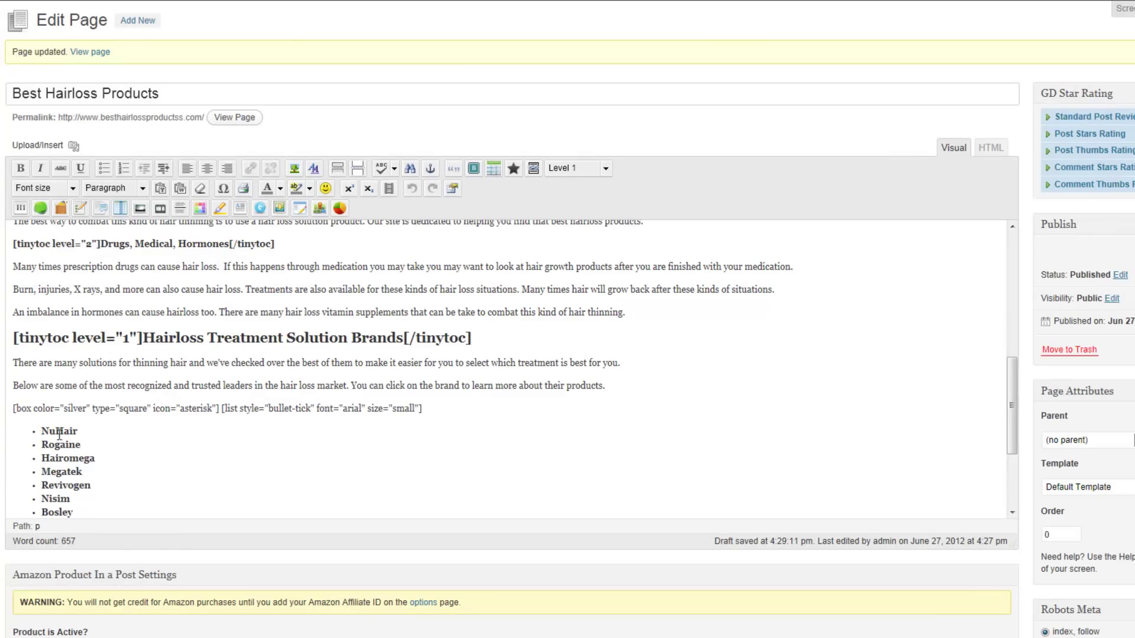
left_click_drag(41, 432, 87, 507)
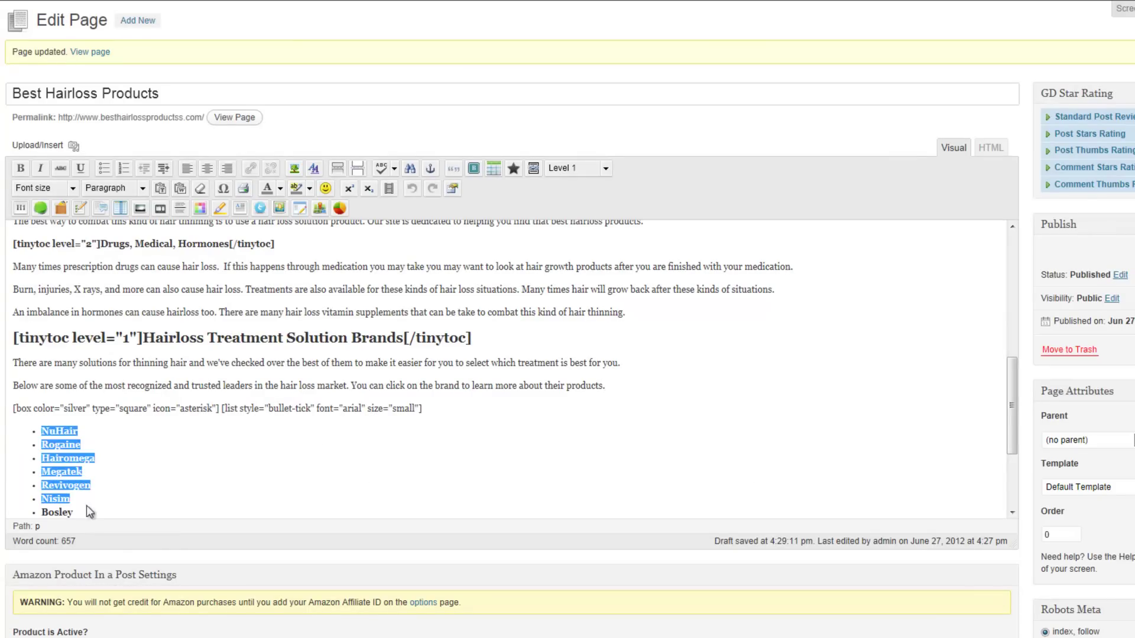
left_click_drag(455, 412, 5, 412)
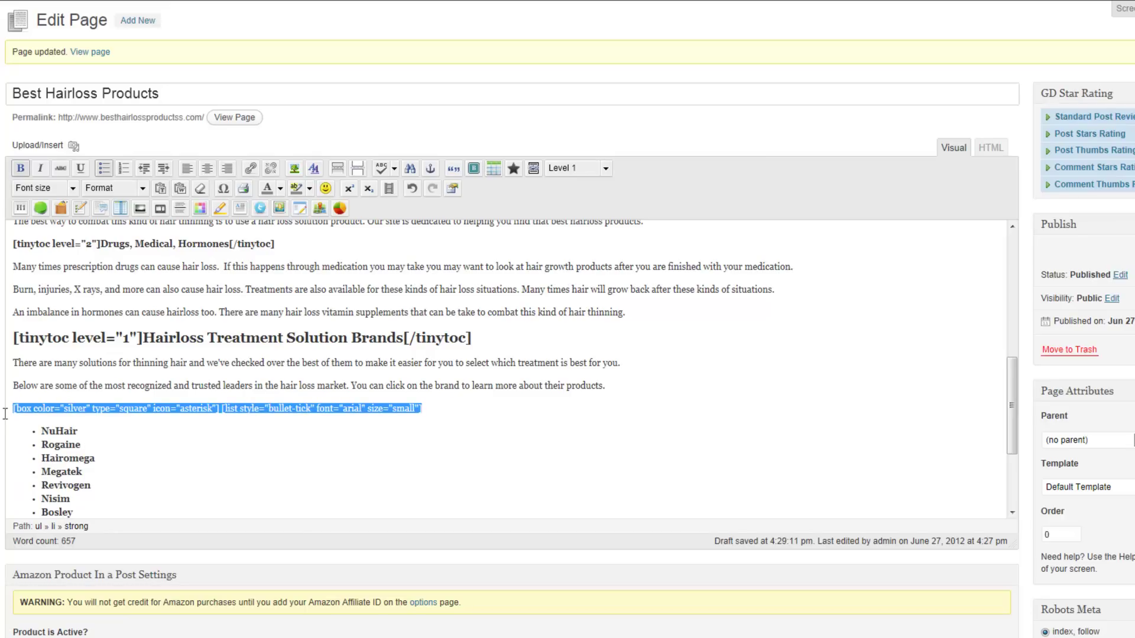
key("BackSpace")
key("BackSpace")
scroll(257, 436, "down", 3)
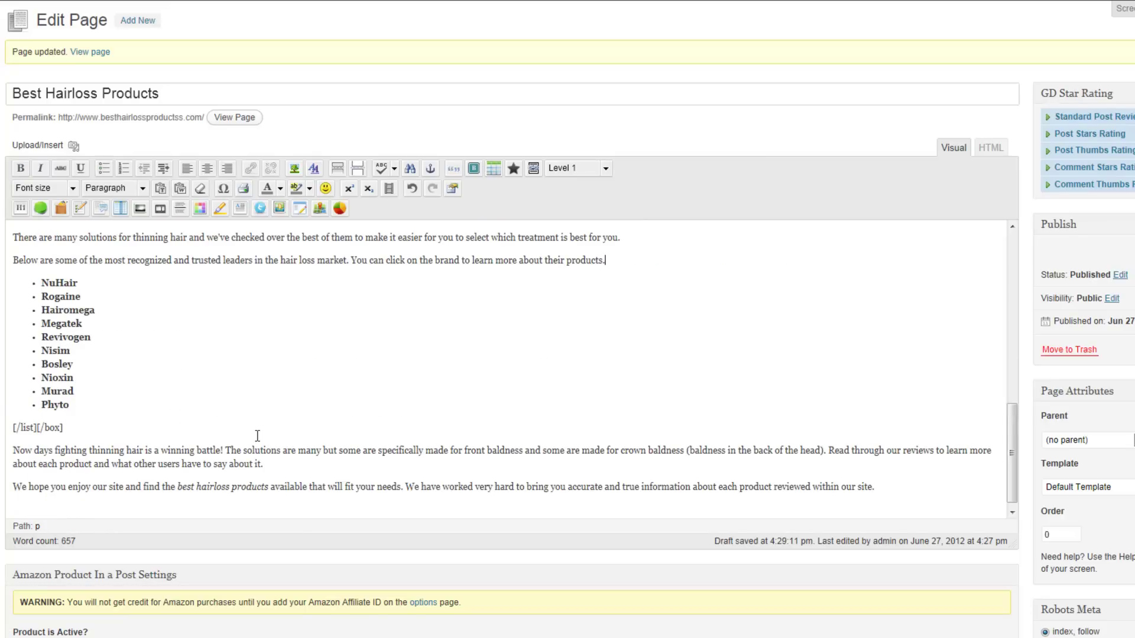
left_click_drag(68, 427, 7, 429)
key("BackSpace")
key("BackSpace")
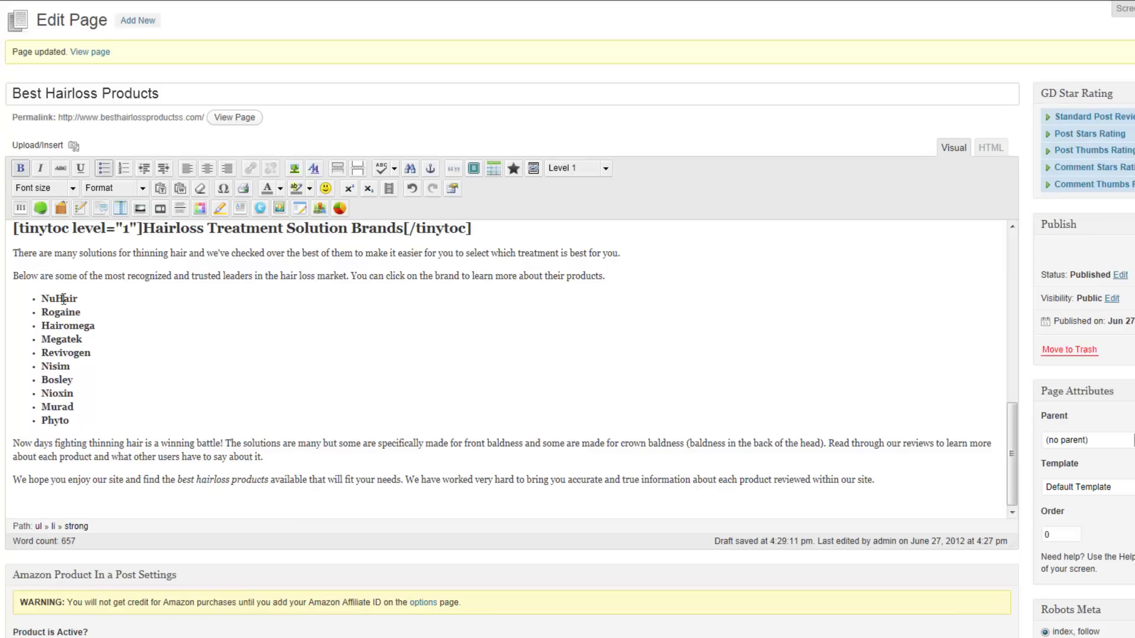
Reload the live page and check how the brand list appears under "Hairloss Treatment Solution Brands".
key("F5")
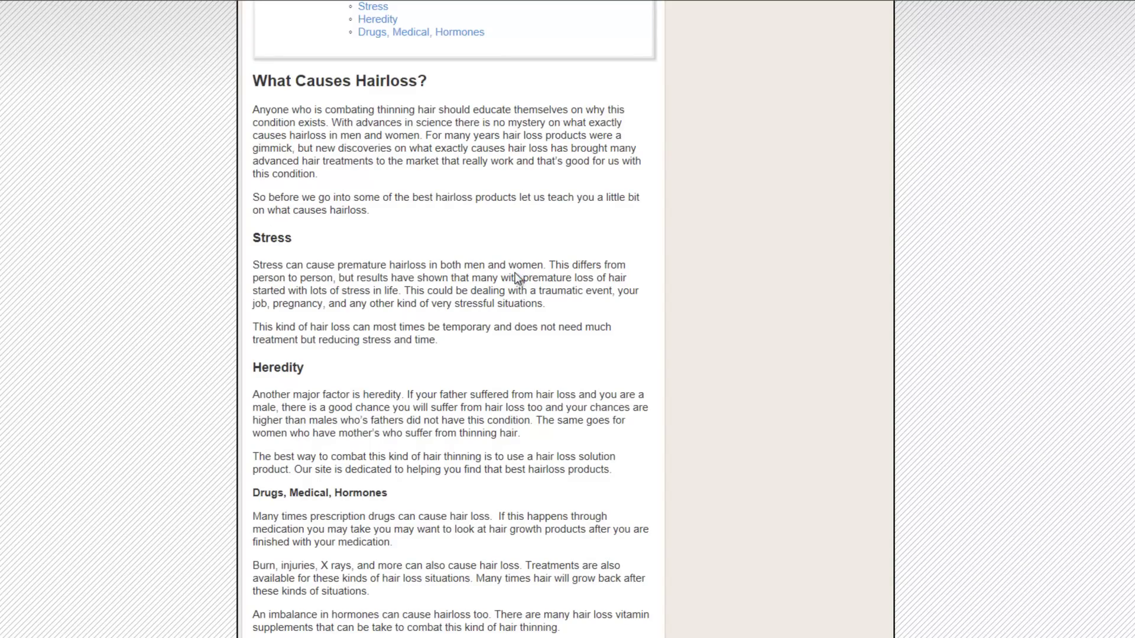
key("F5")
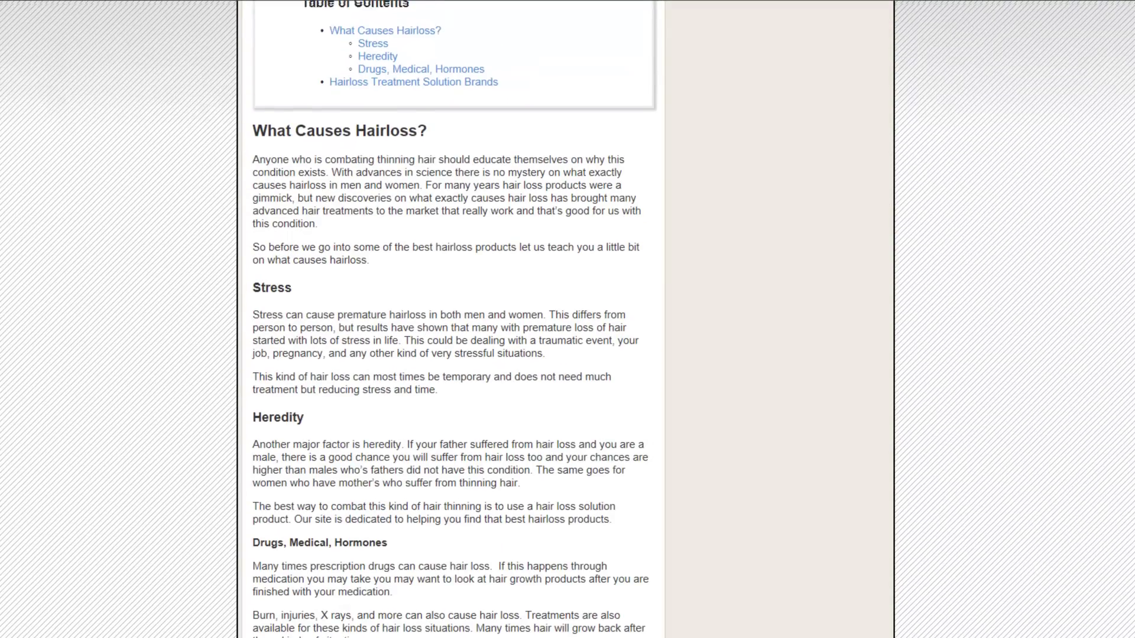
scroll(452, 319, "down", 9)
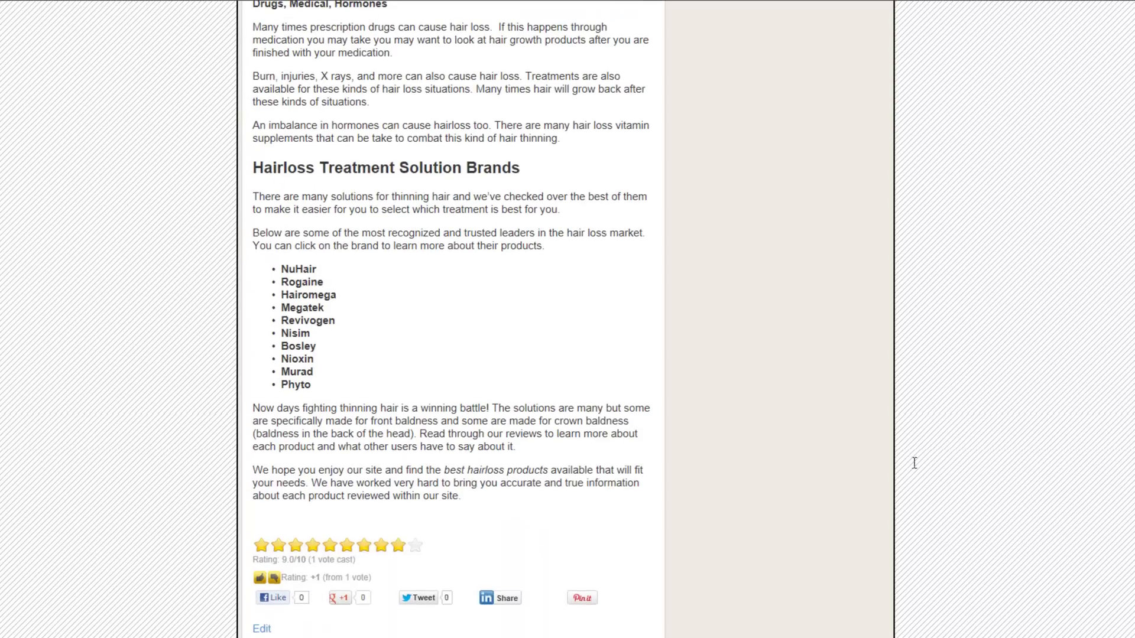
left_click_drag(343, 391, 275, 261)
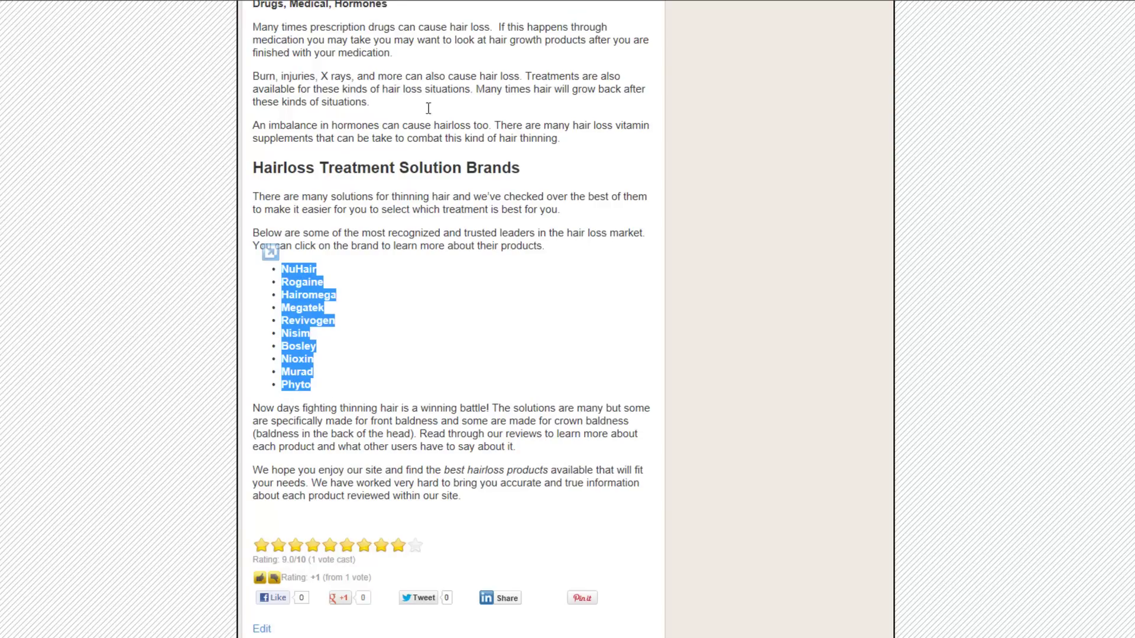
Return to the page editor and turn the NuHair, Rogaine and Hairomega bullets of the brand list into plain paragraphs.
key("ctrl+Tab")
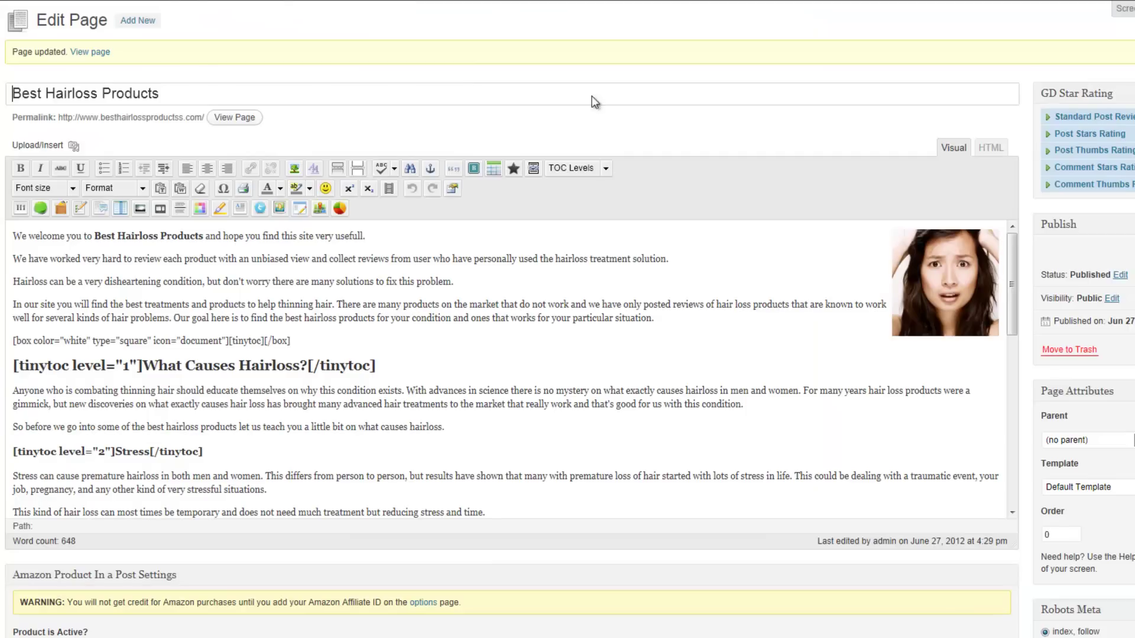
left_click_drag(1021, 342, 1030, 460)
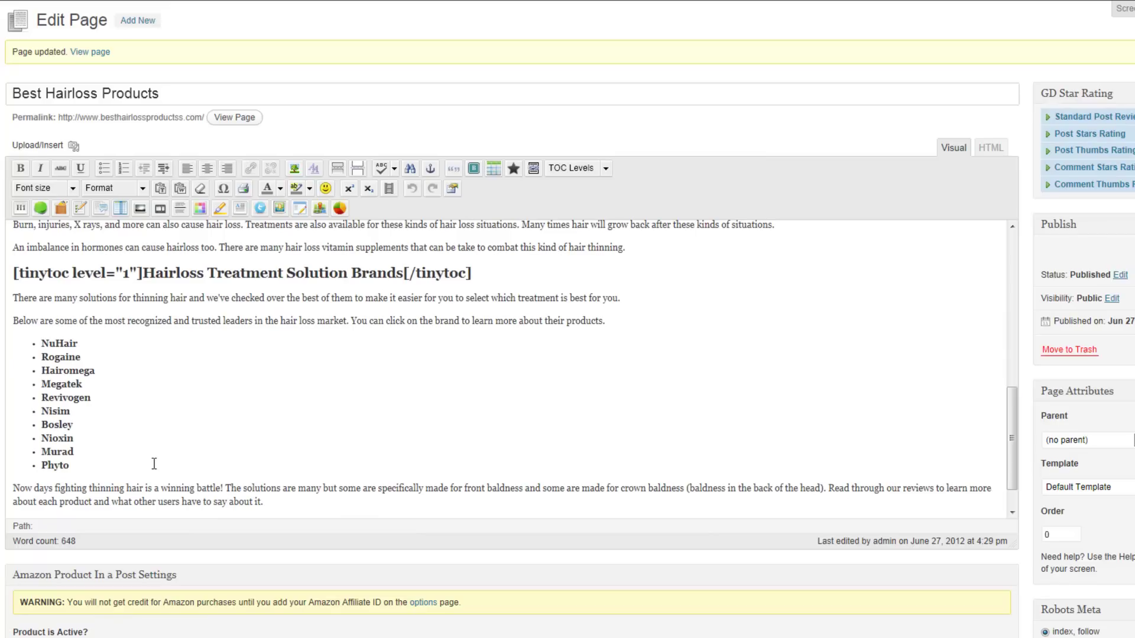
left_click_drag(69, 466, 44, 346)
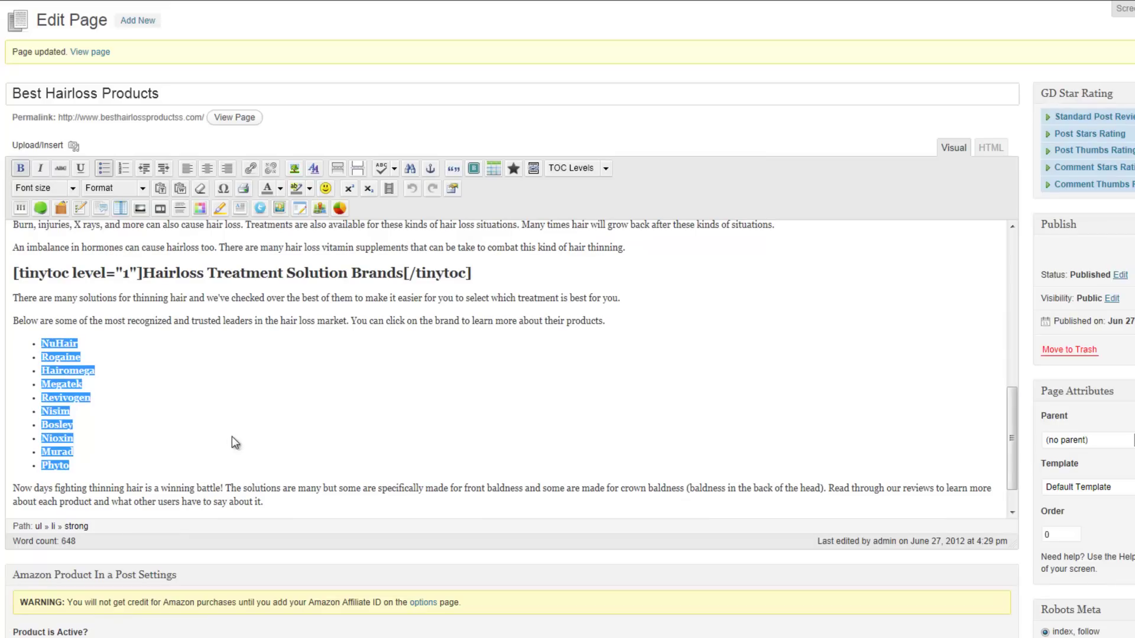
left_click(41, 350)
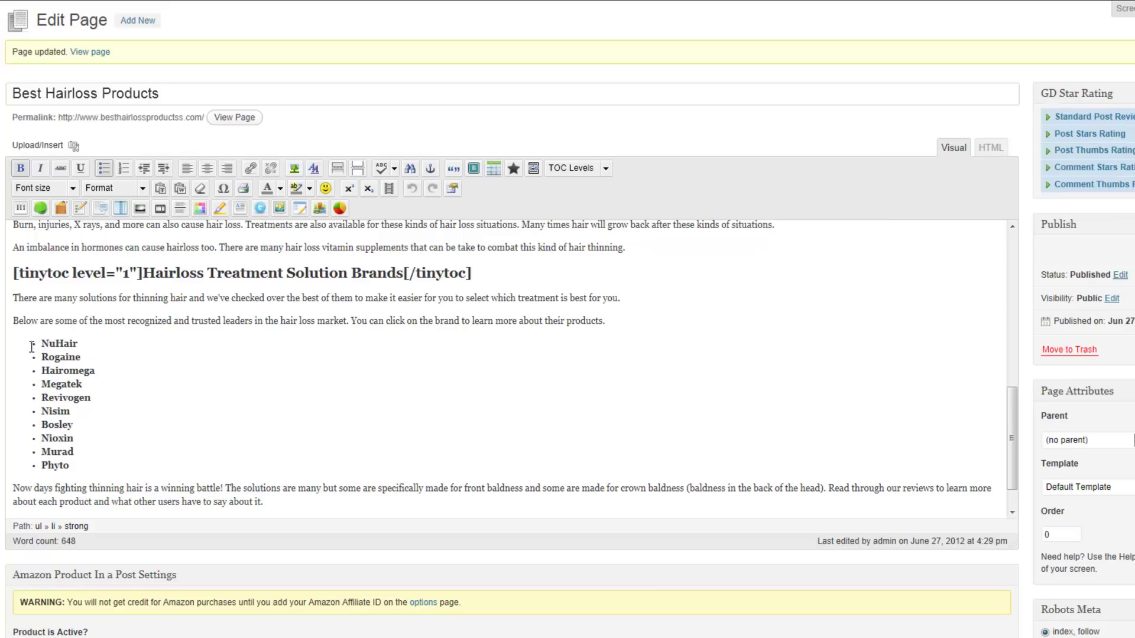
key("BackSpace")
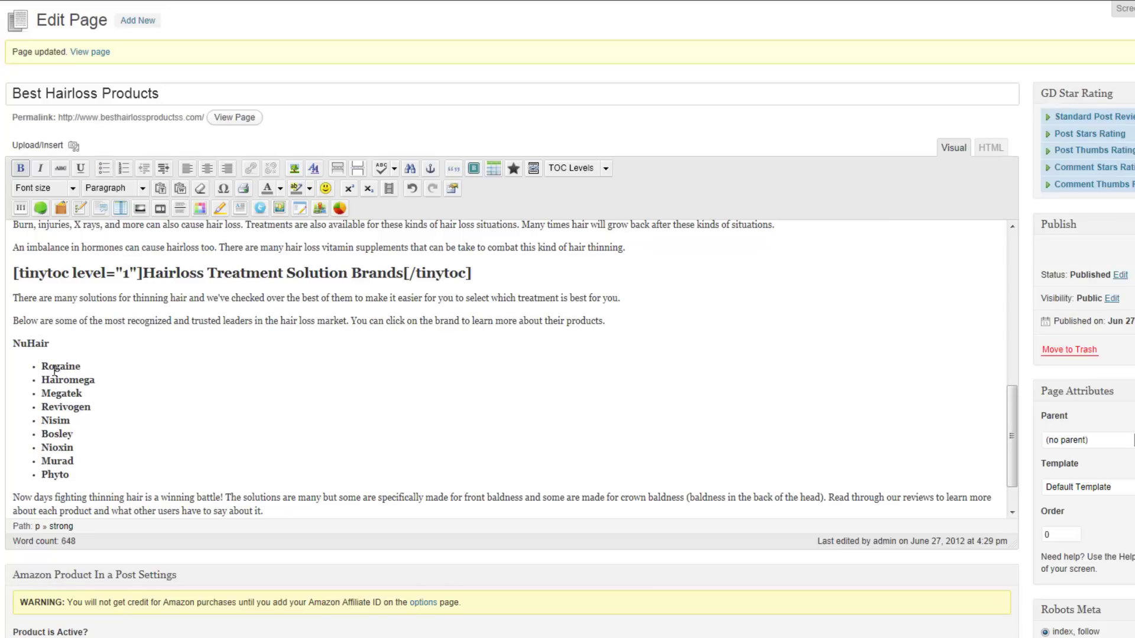
left_click(42, 367)
key("BackSpace")
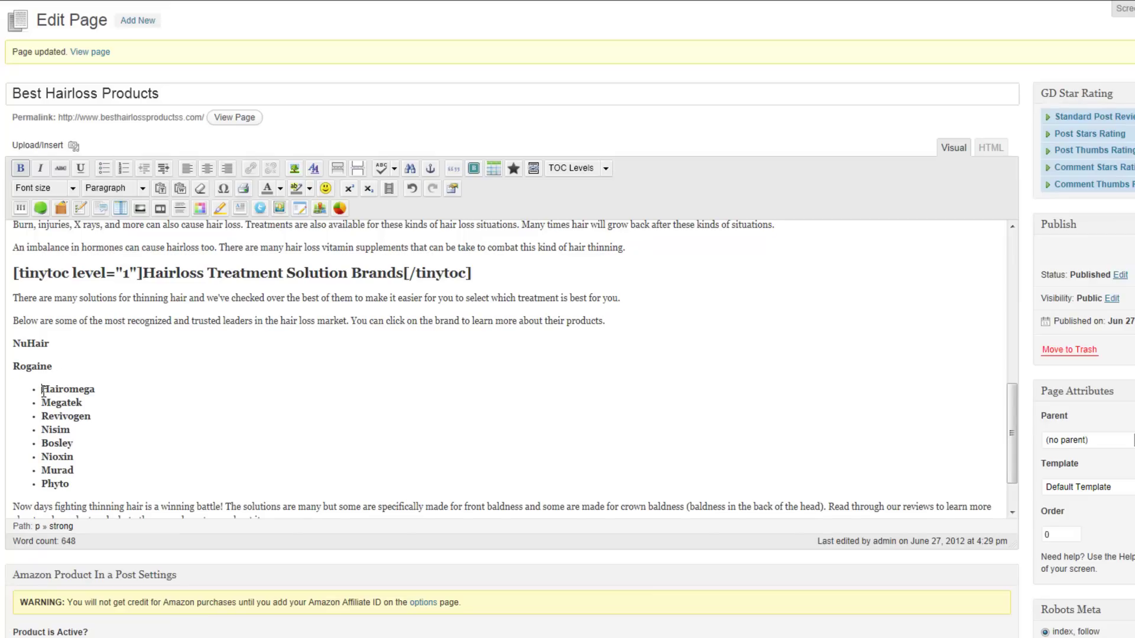
key("BackSpace")
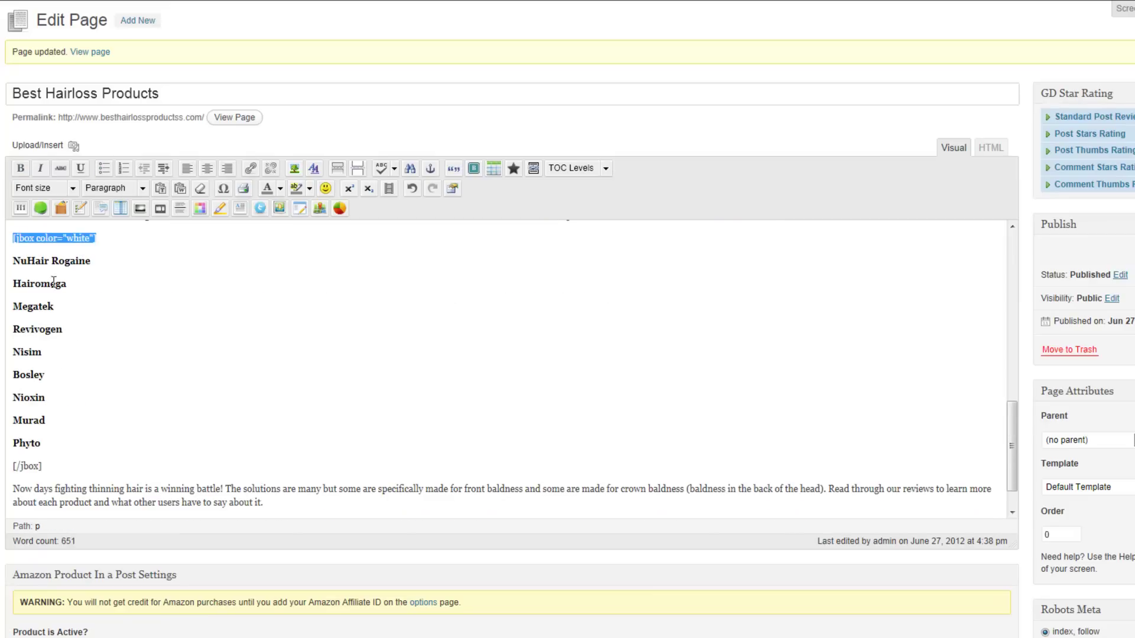
Delete the white jbox shortcode together with all the brand names it encloses, leaving an empty line below the brands introduction.
key("BackSpace")
key("shift+Home")
key("BackSpace")
key("BackSpace")
scroll(151, 407, "up", 1)
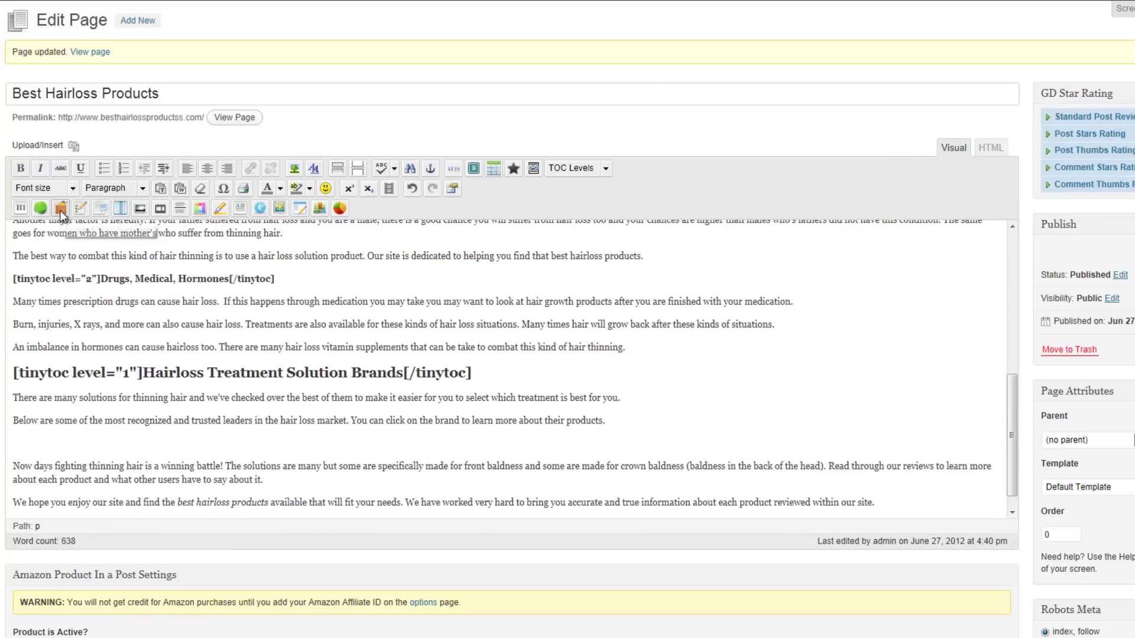
Insert a white, square content box shortcode with the asterisk icon below the brands introduction and open an empty line between its tags.
left_click(61, 208)
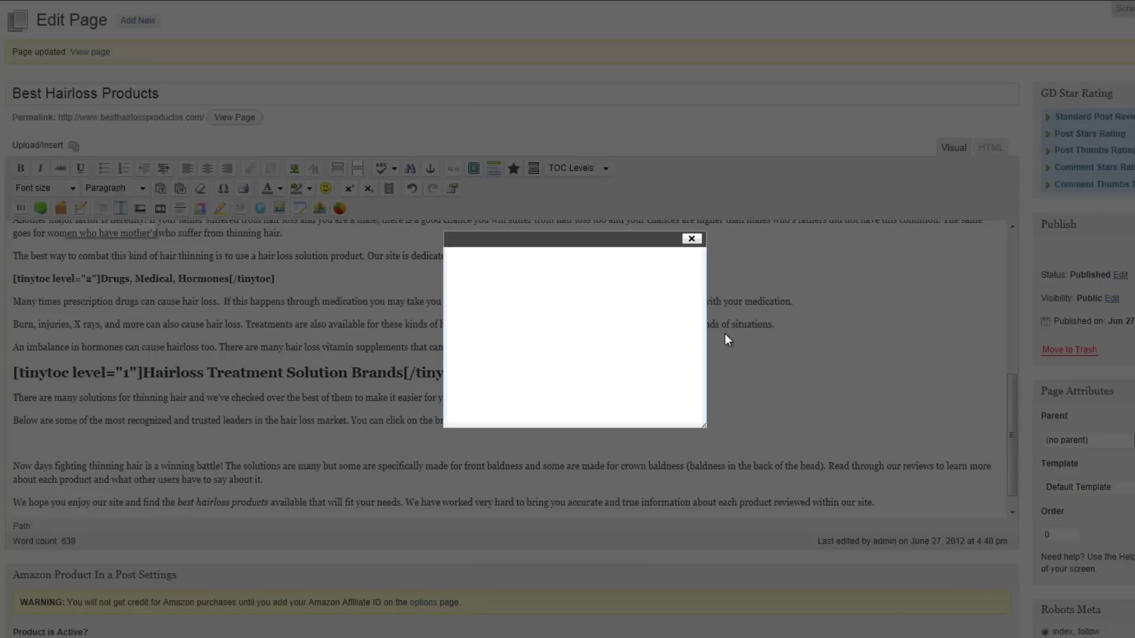
left_click(632, 298)
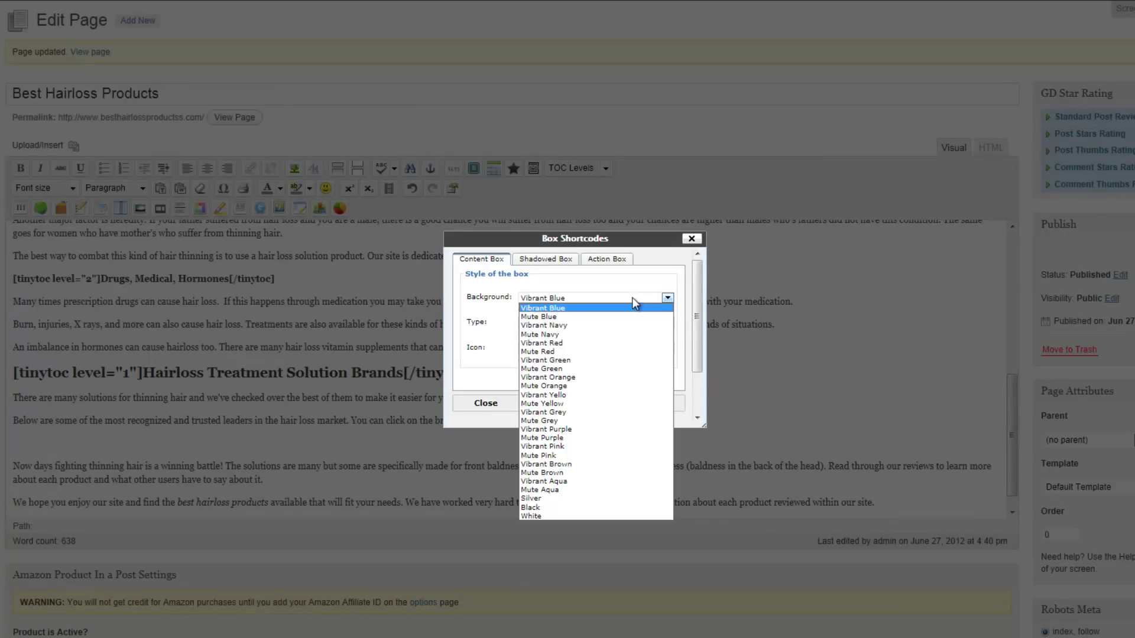
left_click(566, 515)
left_click(652, 407)
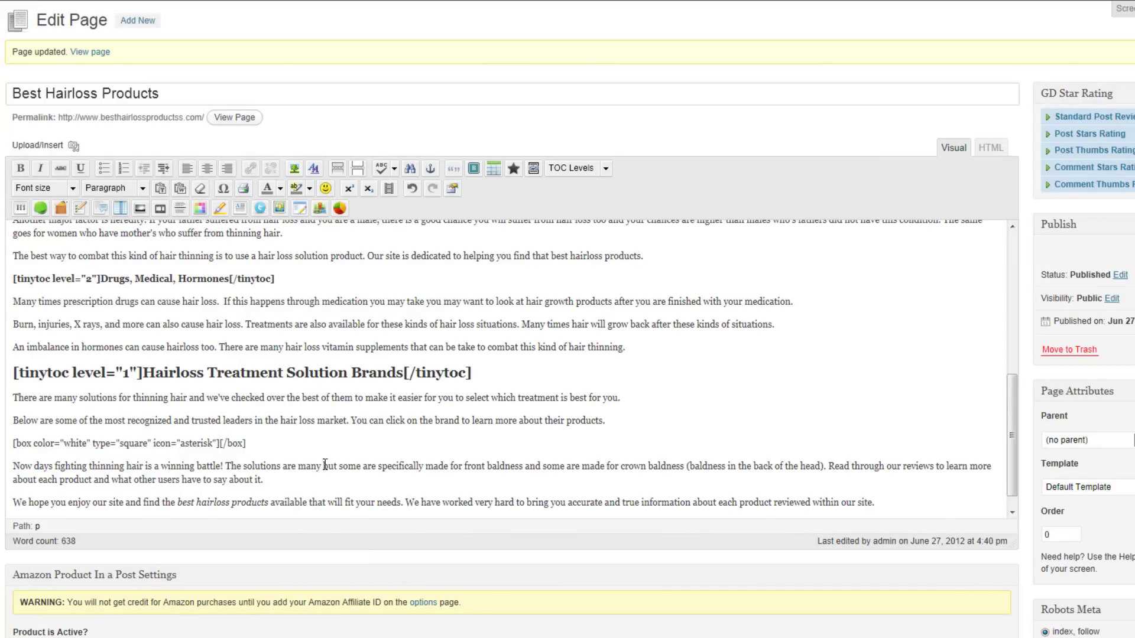
key("Return")
left_click(263, 445)
key("Return")
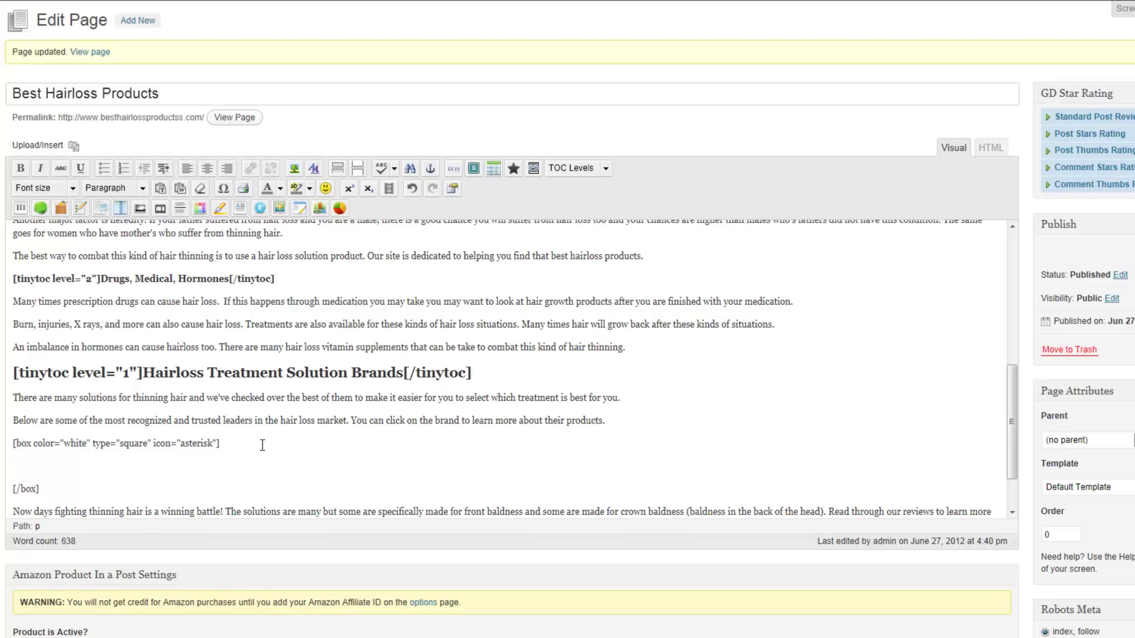
left_click(79, 207)
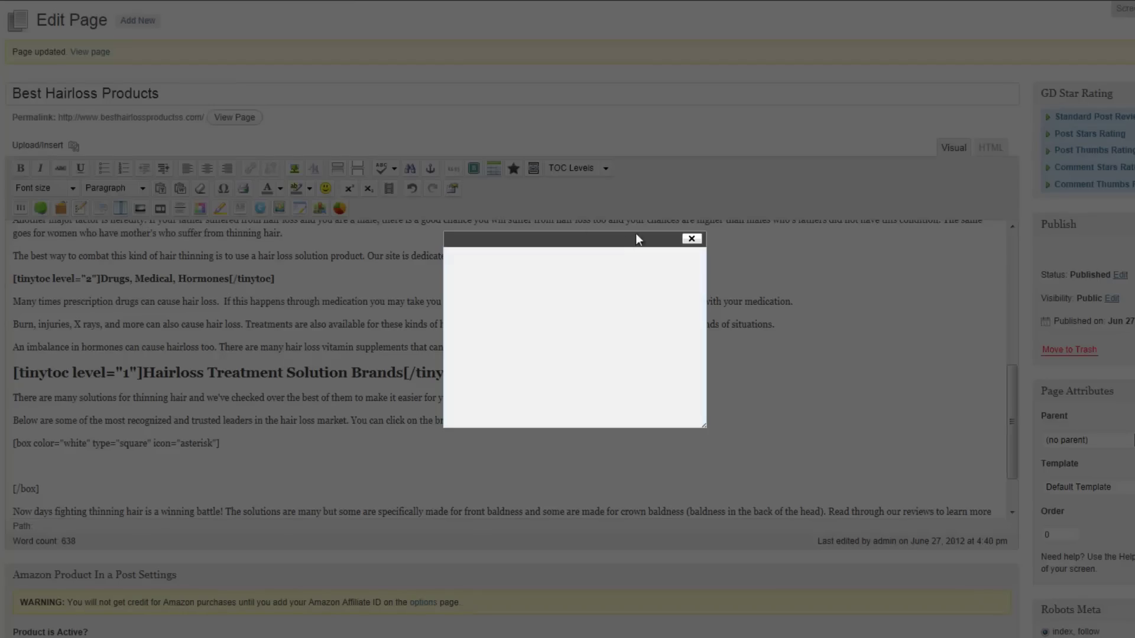
left_click(692, 239)
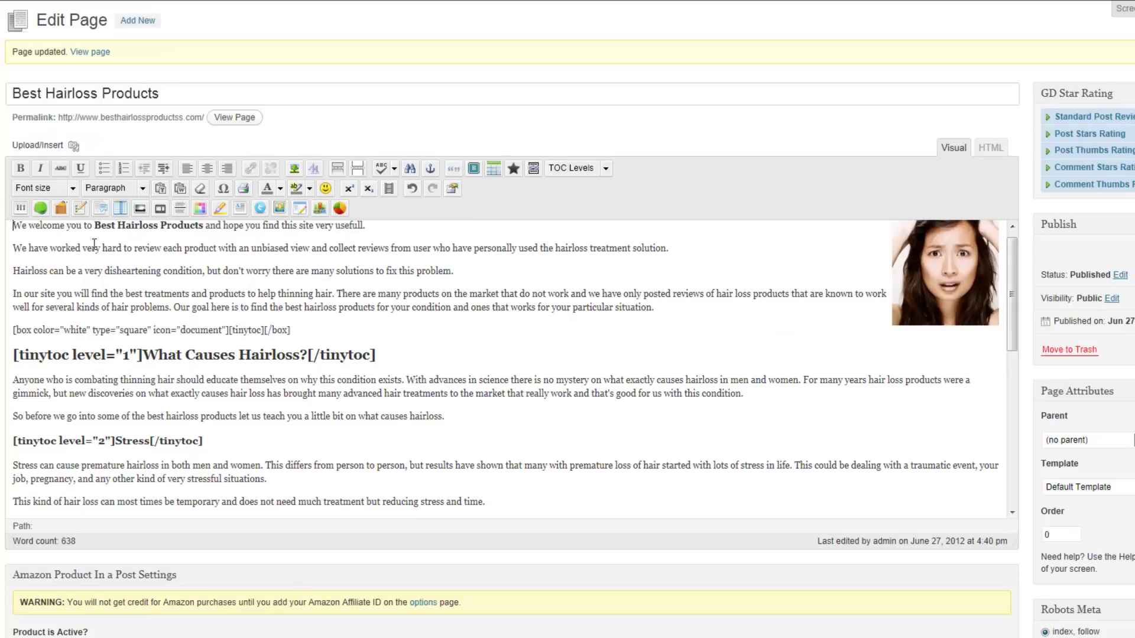
left_click(77, 210)
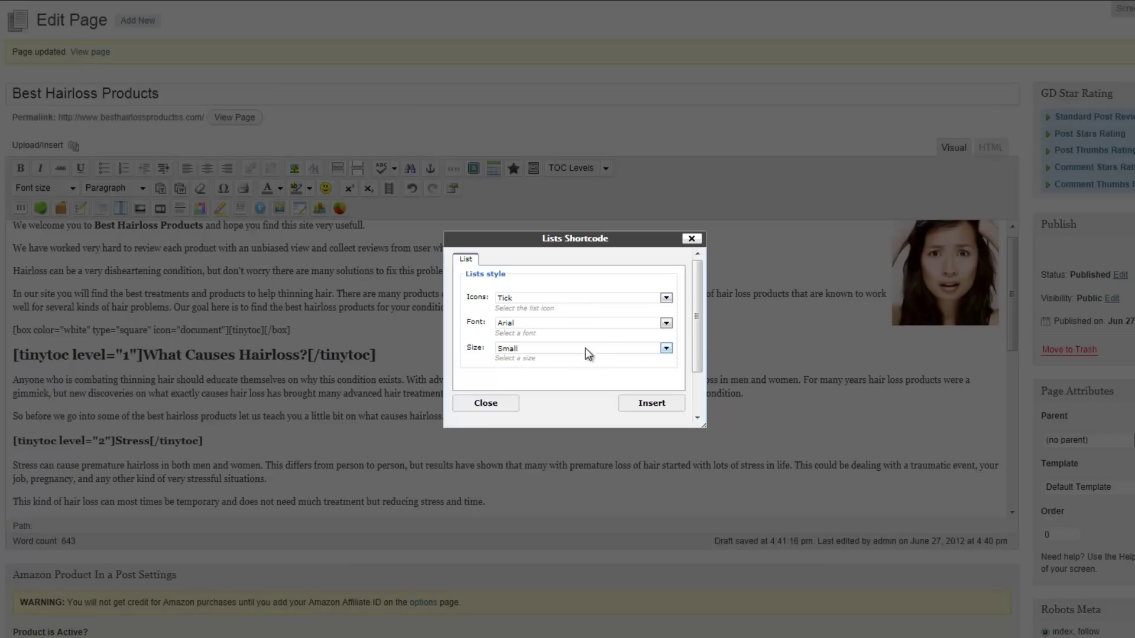
left_click(652, 403)
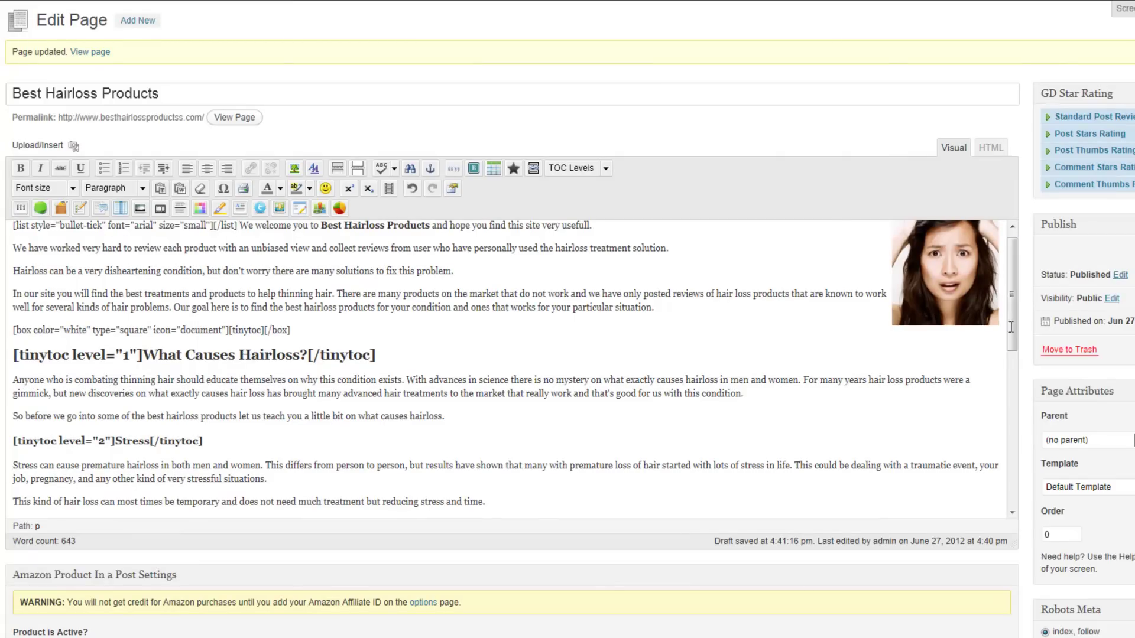
double_click(229, 227)
left_click_drag(238, 227, 22, 228)
left_click(42, 238)
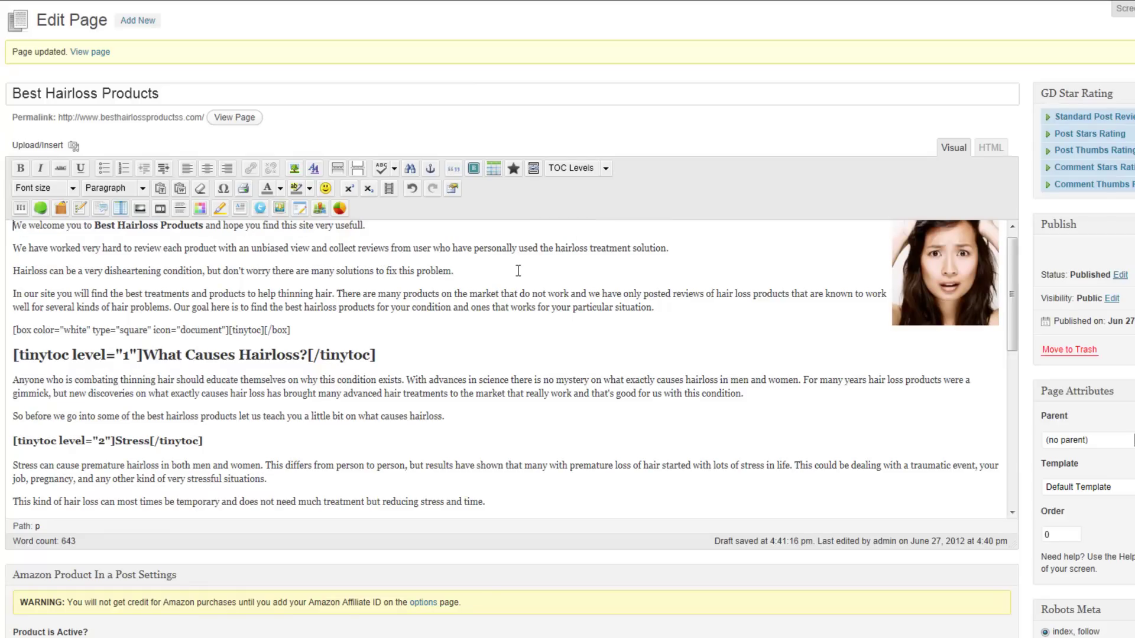
Insert a list shortcode with the Tick icon, Arial font and Small size on the empty line between the asterisk box's tags.
left_click_drag(1011, 293, 1012, 444)
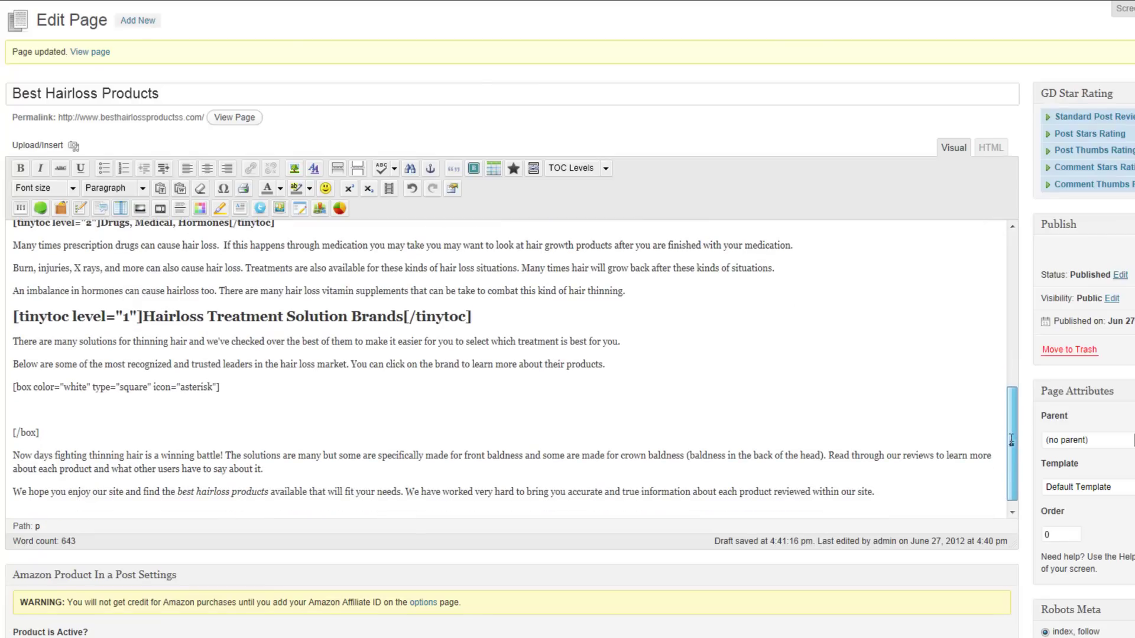
left_click(22, 410)
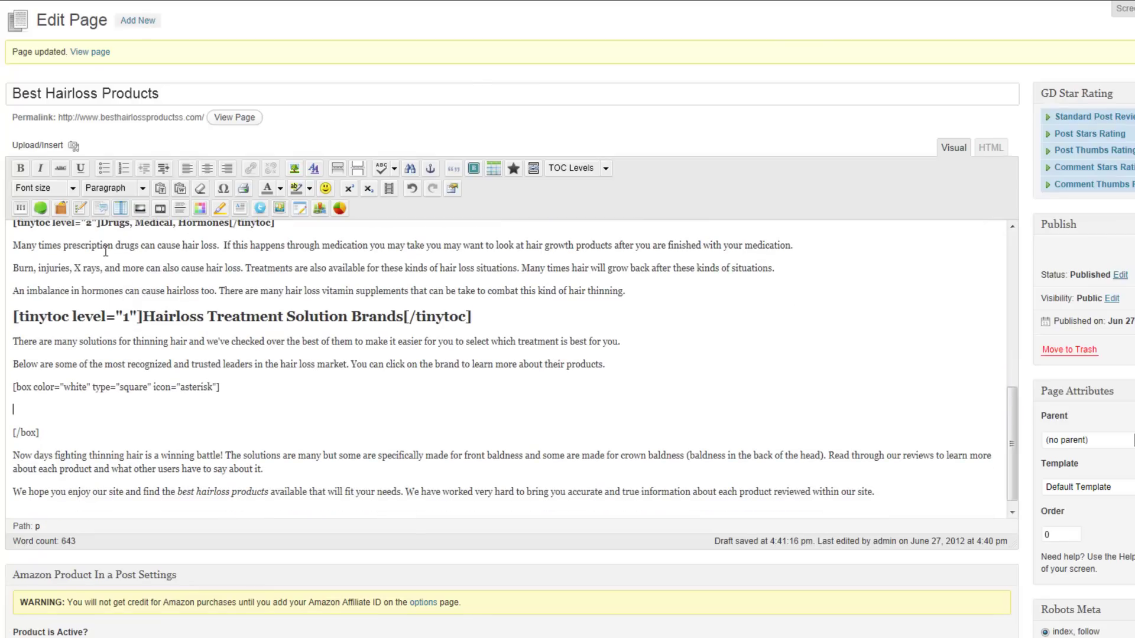
left_click(80, 211)
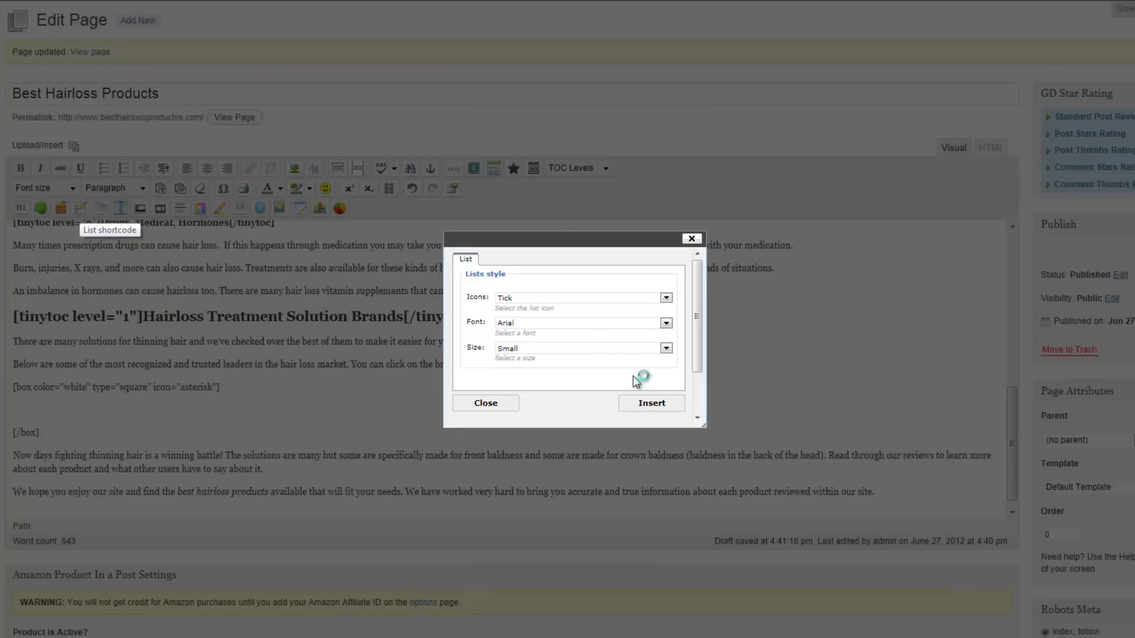
left_click(654, 406)
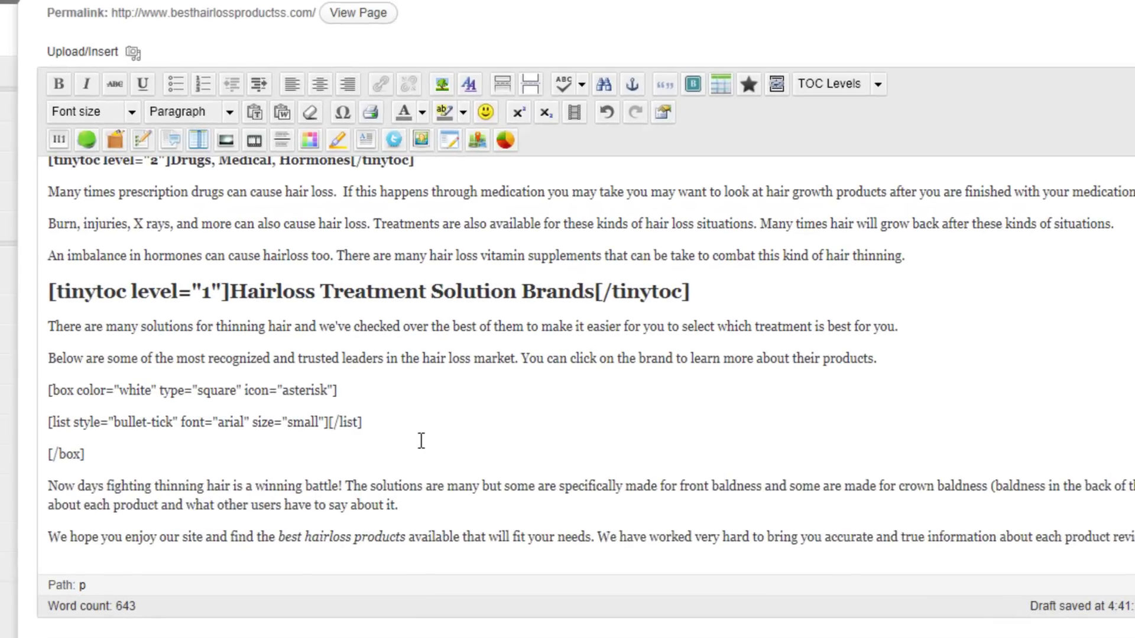
Open space between the list tags and add the ten brand names there, from NuHair to Phyto, each on its own line.
key("Return")
key("Return")
left_click(97, 454)
type("NuHair Rogaine Hairomega Megatek Revivogen Nisim Bosley Nioxin Murad Phyto")
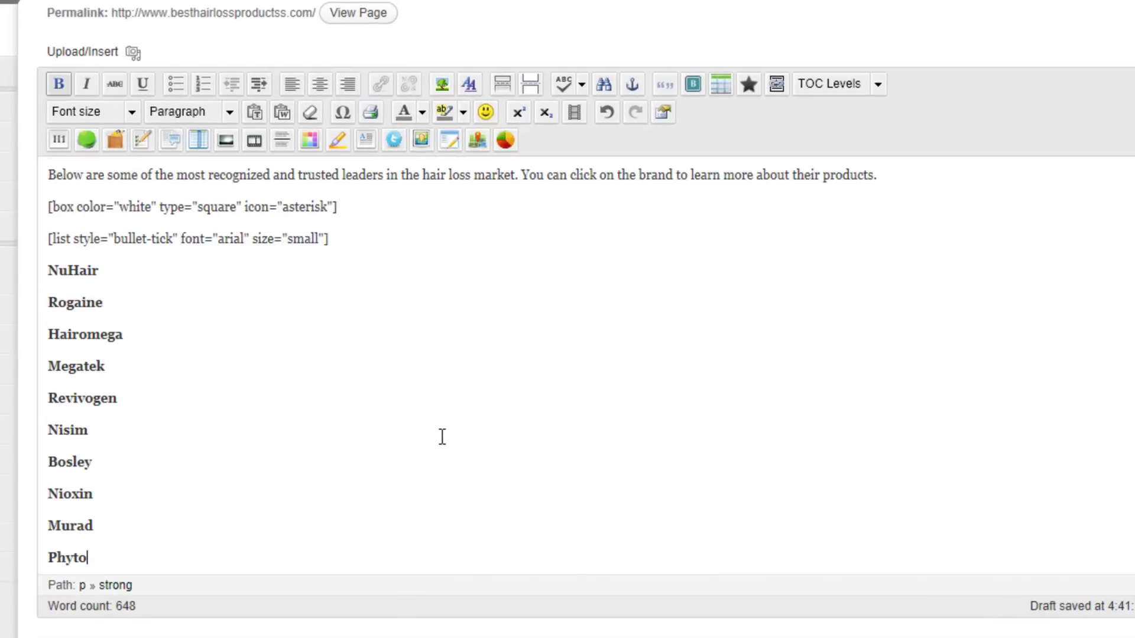
Turn the NuHair line into a bulleted item and join the Rogaine line onto it.
left_click(79, 554)
left_click(57, 269)
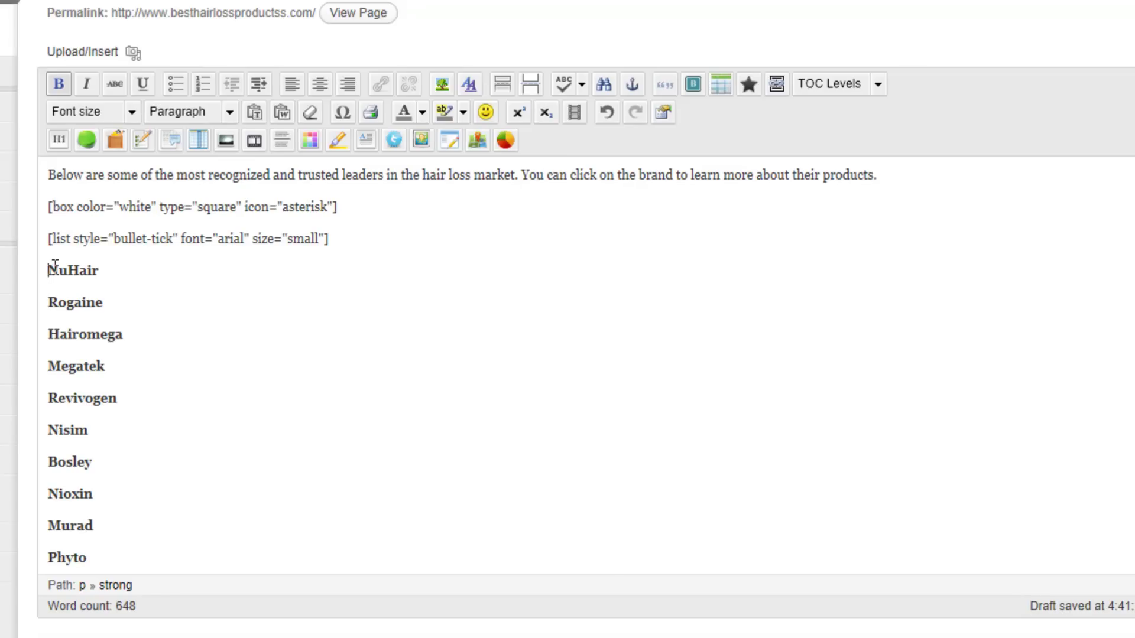
left_click(175, 83)
left_click(50, 302)
key("BackSpace")
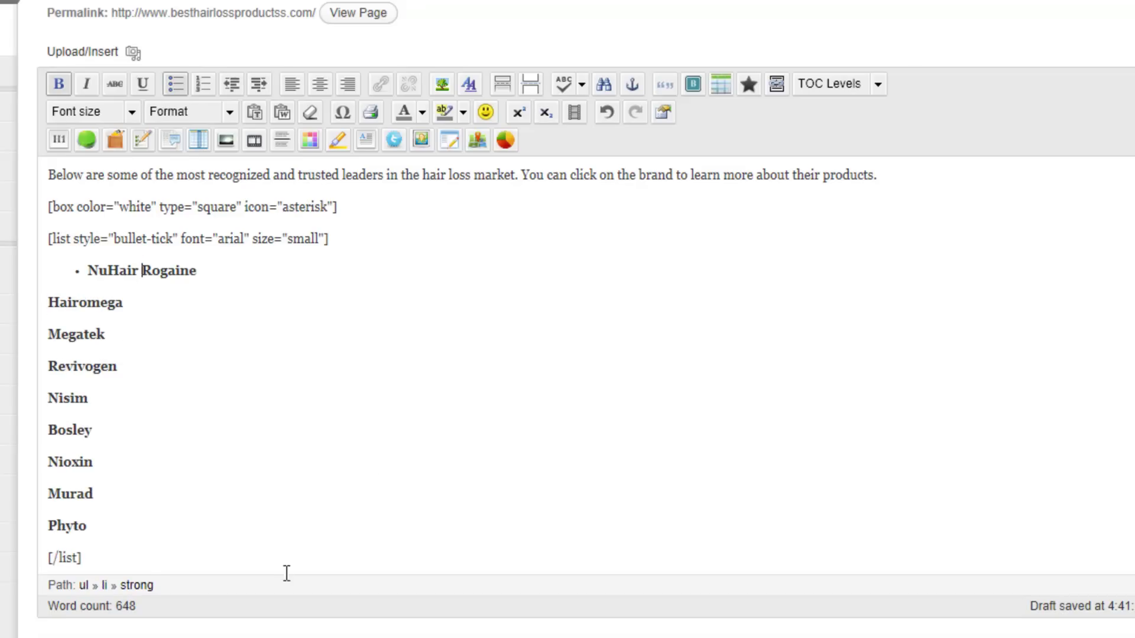
Examine the box and list shortcode tags that enclose the brand names.
scroll(288, 553, "down", 1)
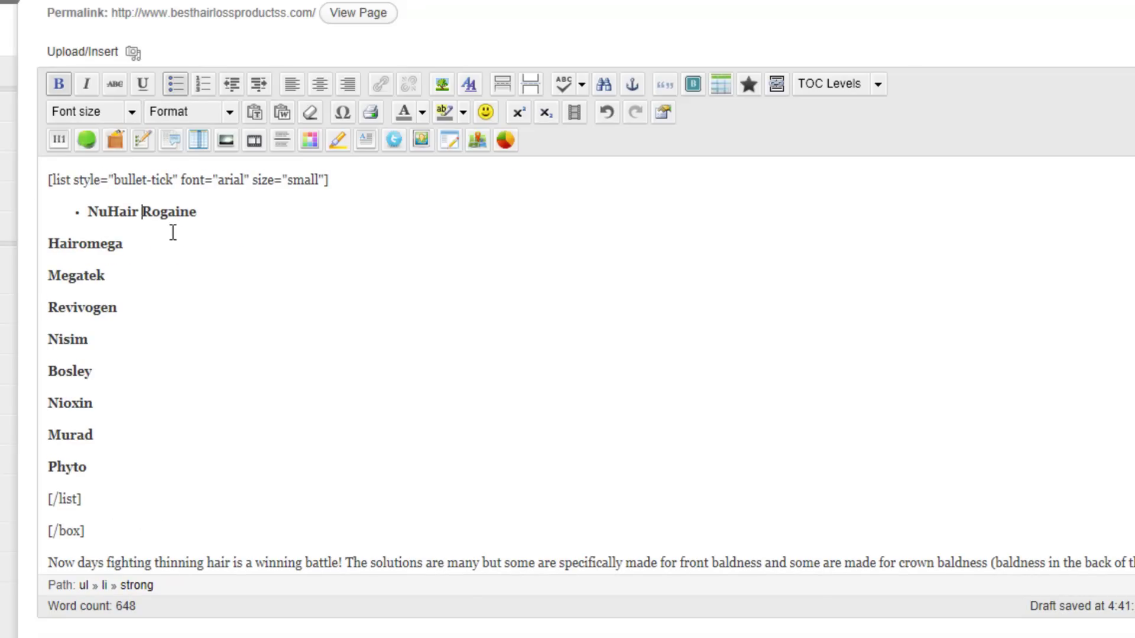
scroll(347, 346, "up", 1)
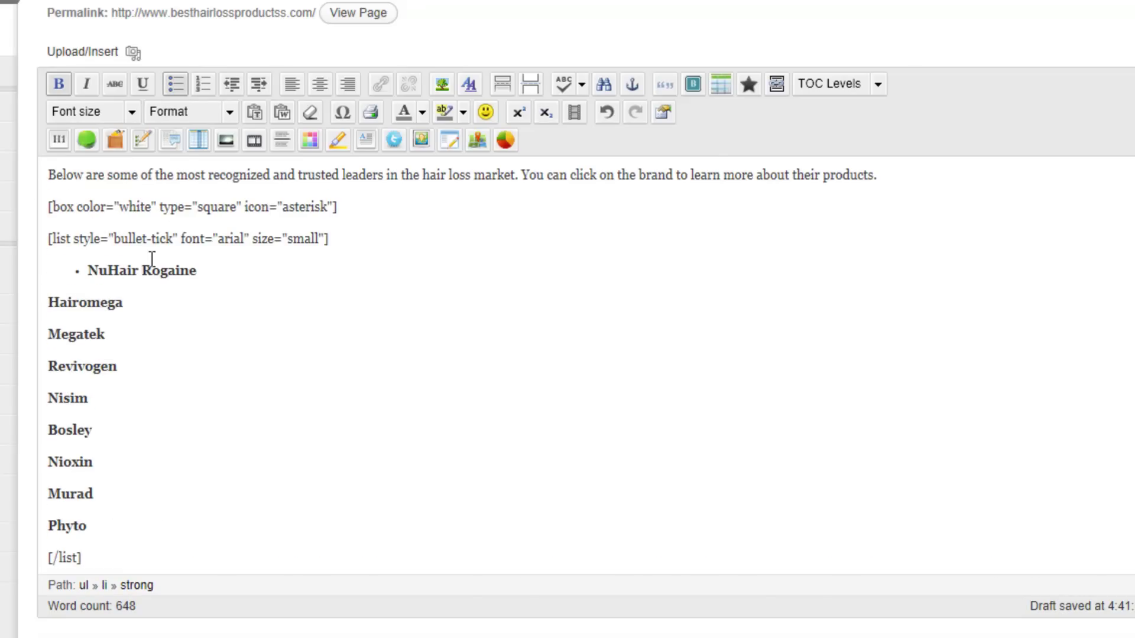
scroll(322, 556, "down", 1)
left_click_drag(85, 532, 51, 537)
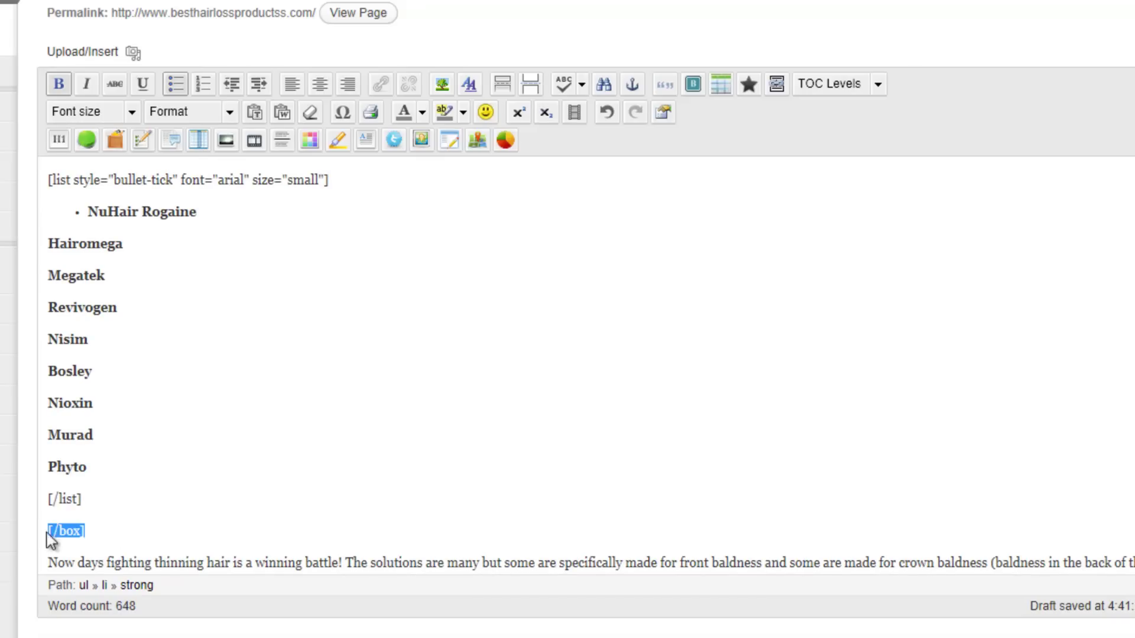
scroll(387, 476, "up", 2)
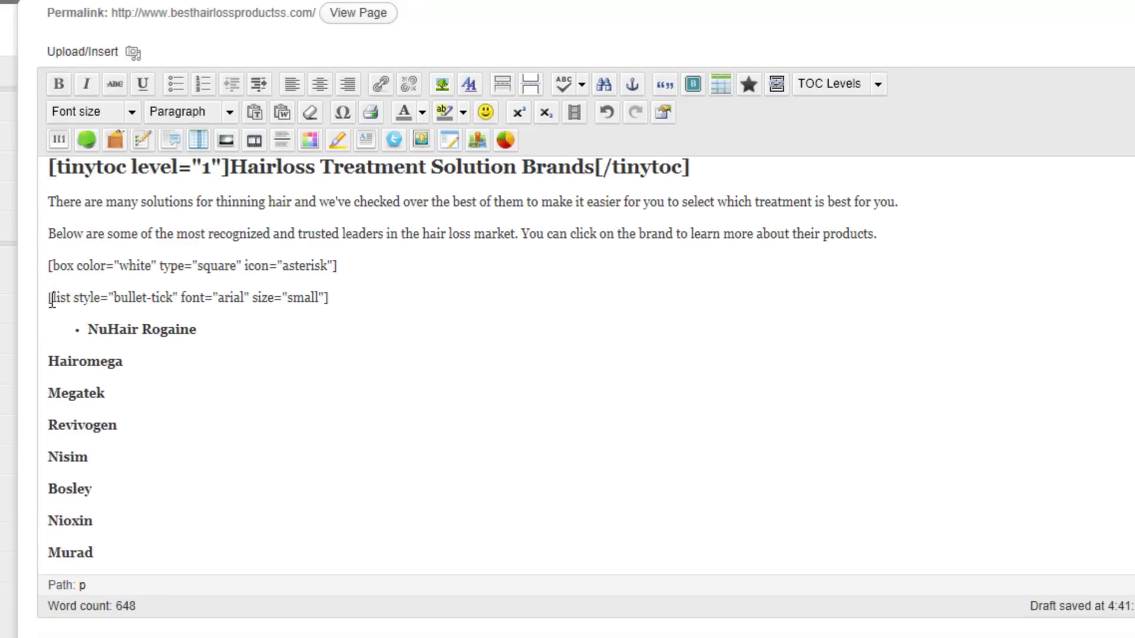
left_click_drag(47, 299, 333, 305)
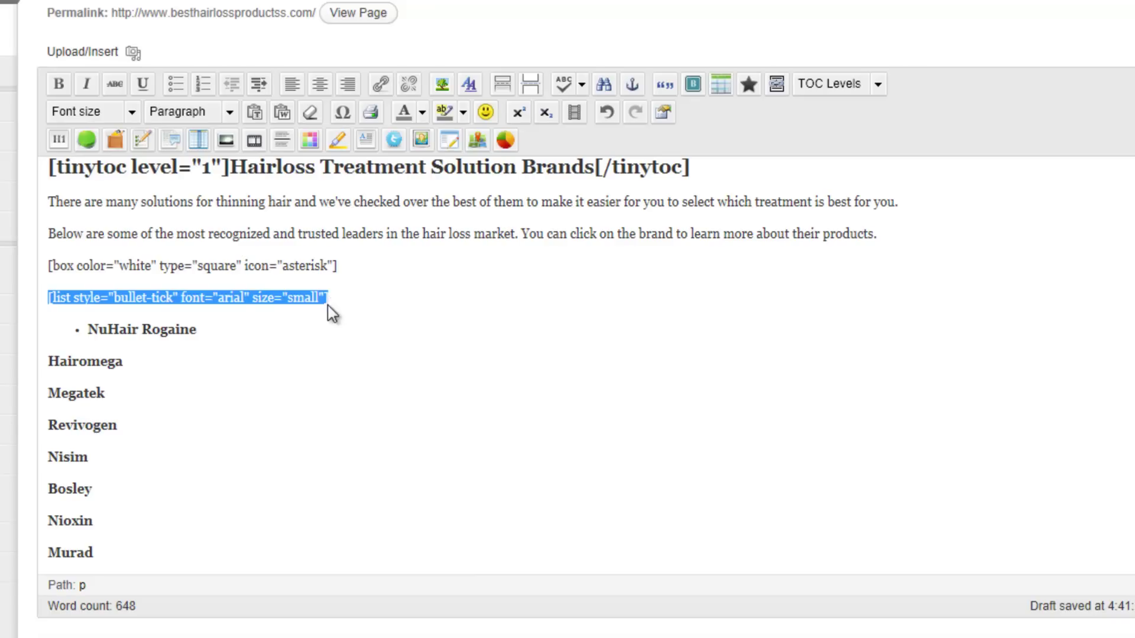
left_click(52, 362)
scroll(321, 359, "down", 1)
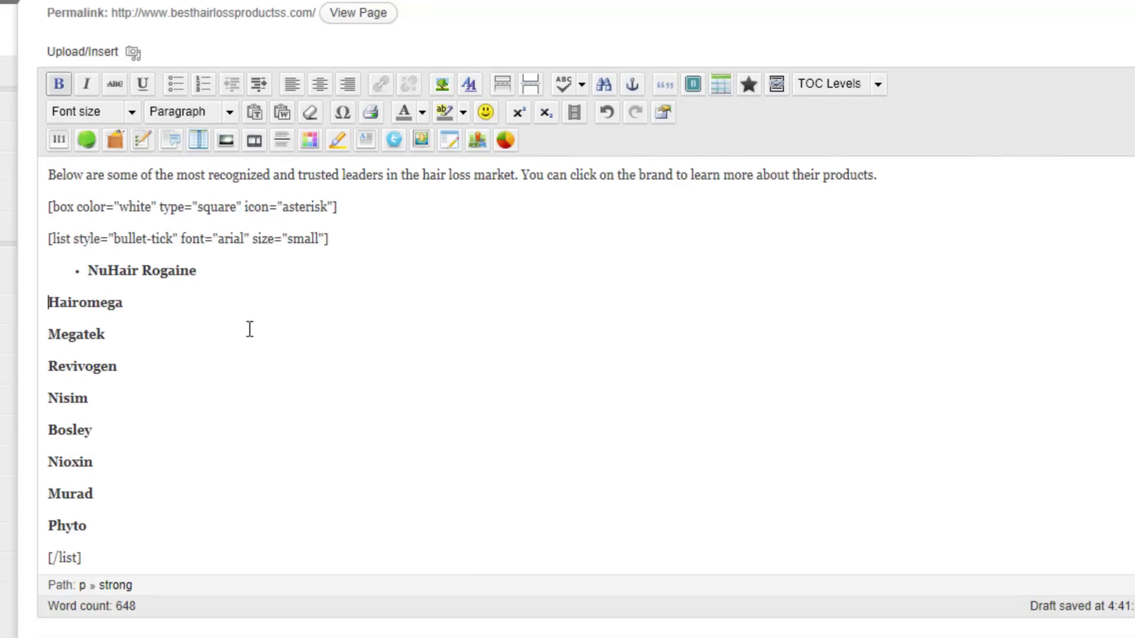
Split Rogaine off as its own bullet and bring Hairomega into the bulleted list as a separate item.
left_click(143, 271)
key("BackSpace")
key("Return")
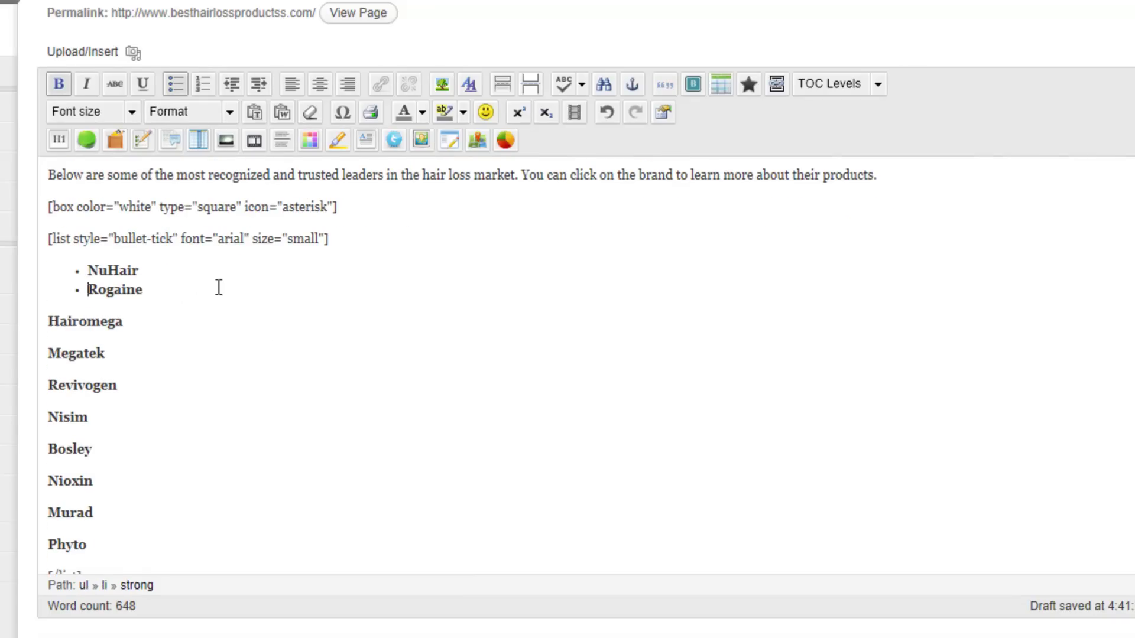
left_click(53, 321)
key("BackSpace")
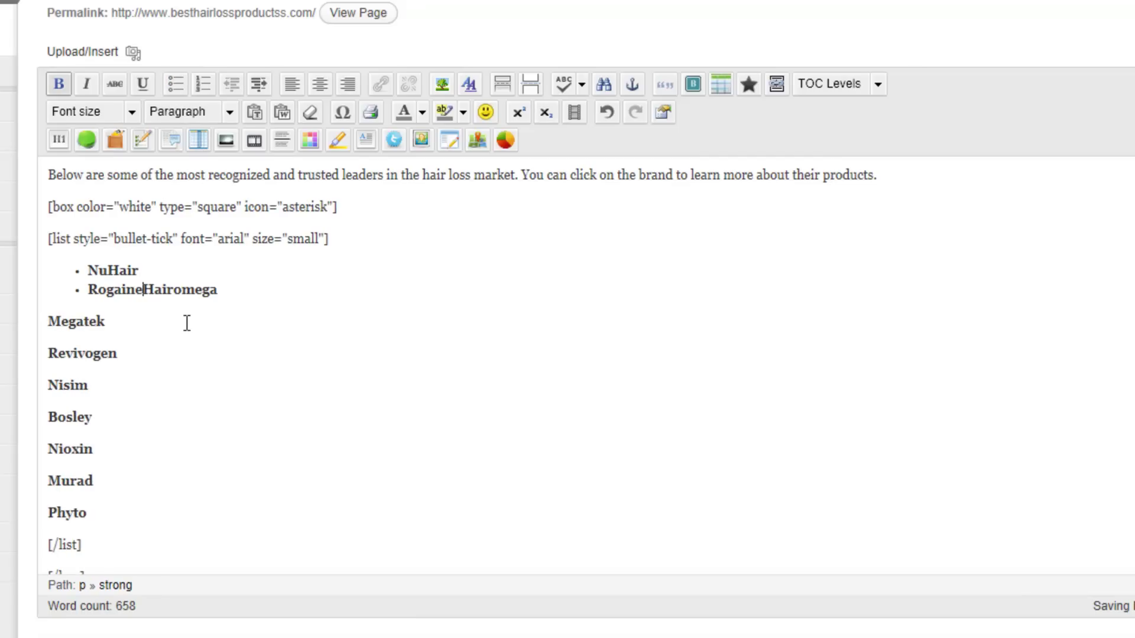
key("Return")
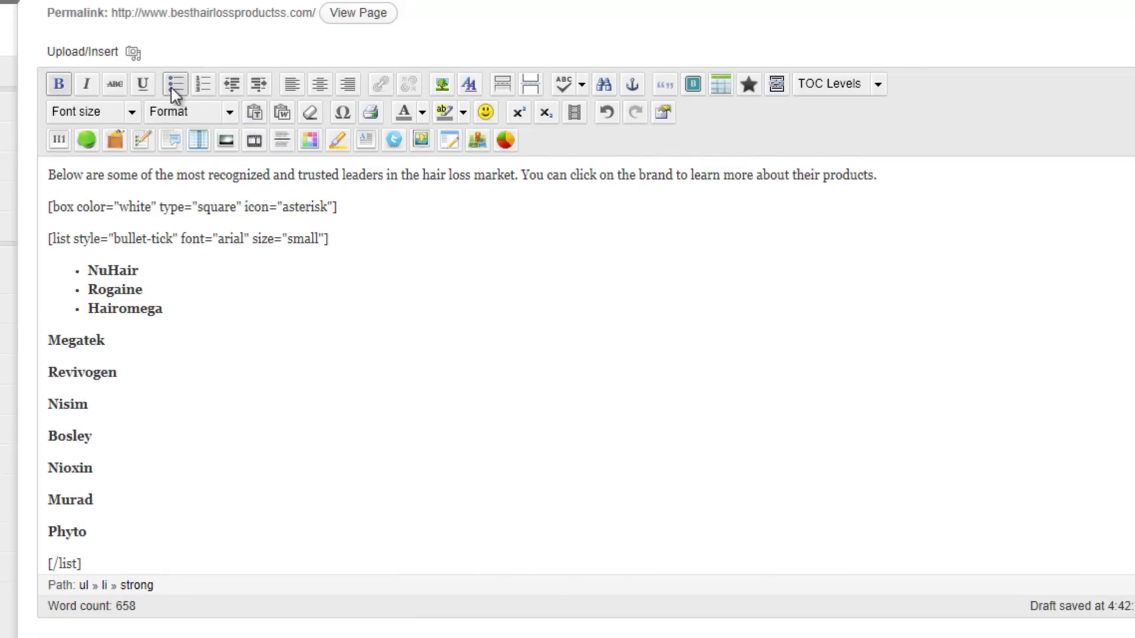
Bring Megatek and Revivogen into the bulleted list as separate items, keeping both names fully spelled.
left_click(55, 344)
key("BackSpace")
key("Return")
left_click(55, 365)
key("Delete")
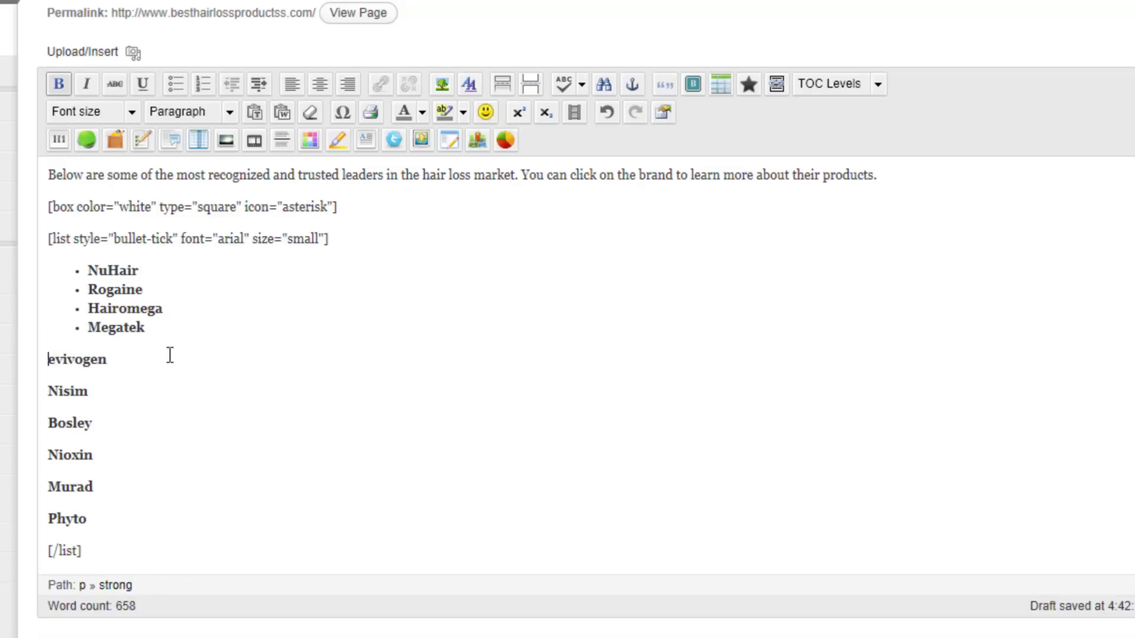
key("BackSpace")
key("Return")
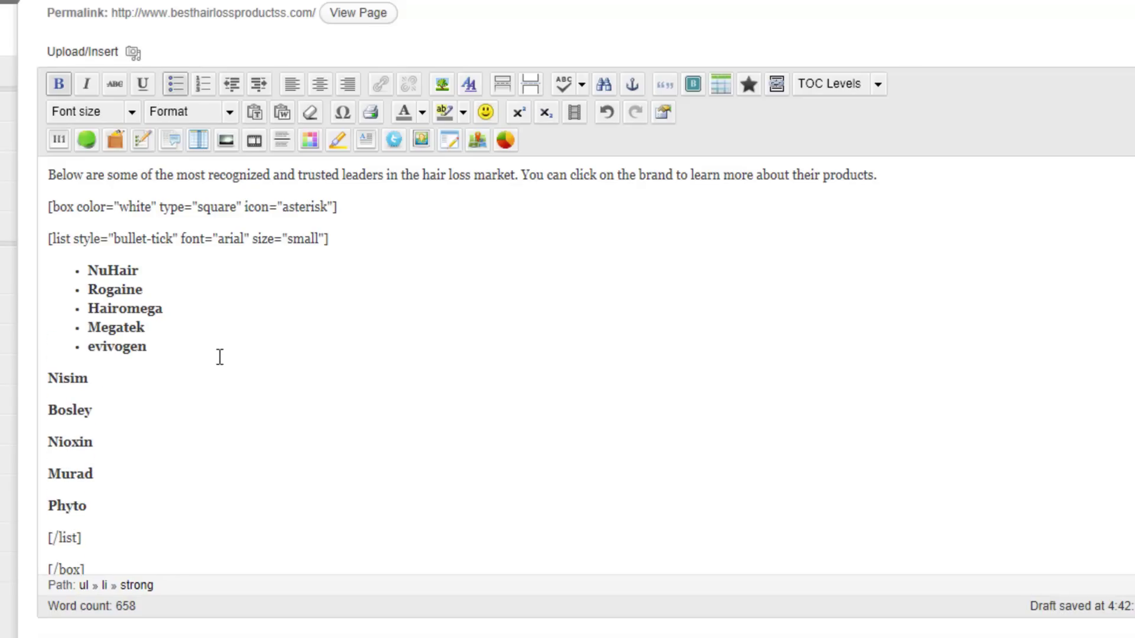
type("R")
Continue the bulleted brand list with Nisim, Bosley and Nioxin as separate items.
left_click(52, 378)
key("BackSpace")
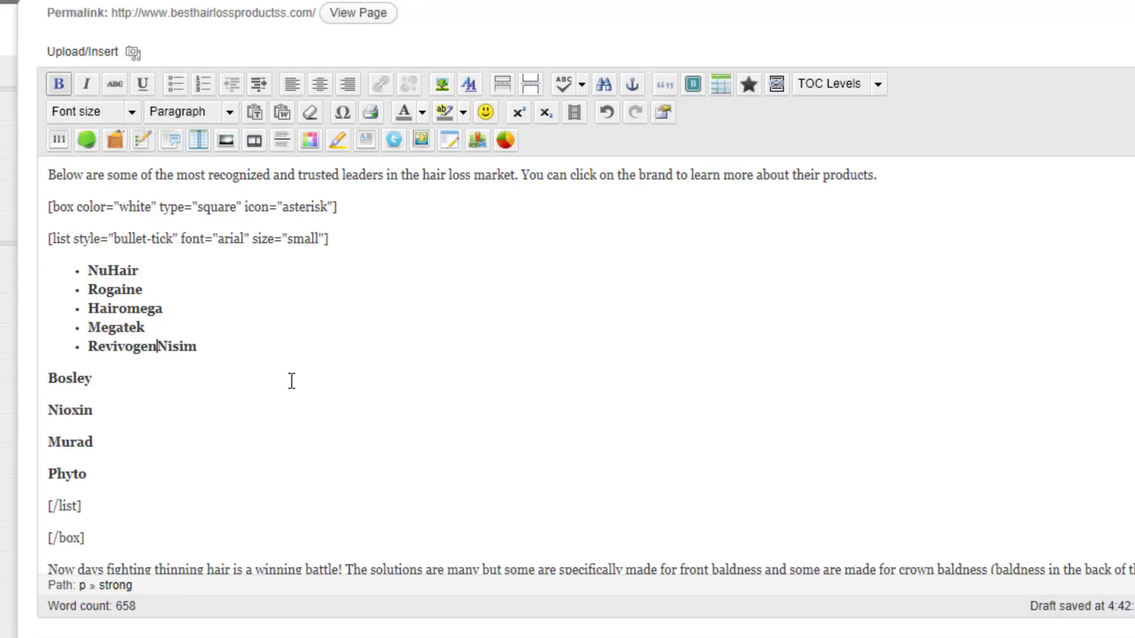
key("Return")
left_click(54, 397)
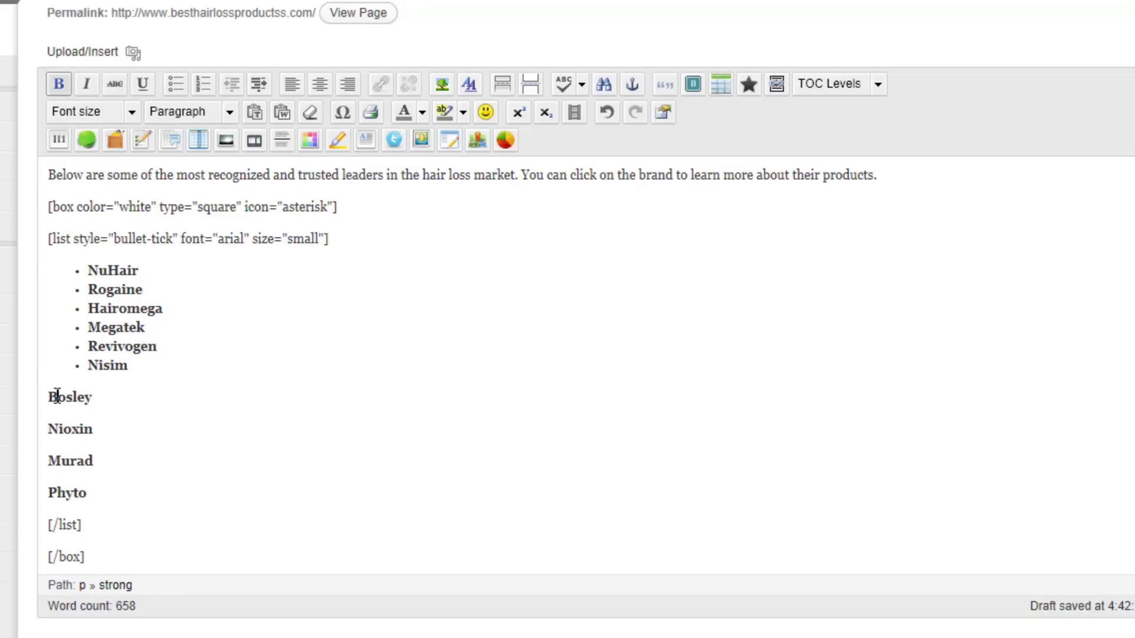
key("BackSpace")
key("Return")
left_click(52, 415)
key("BackSpace")
key("Return")
Complete the bulleted brand list with Murad and Phyto as separate items above the closing list tag.
left_click(52, 435)
key("BackSpace")
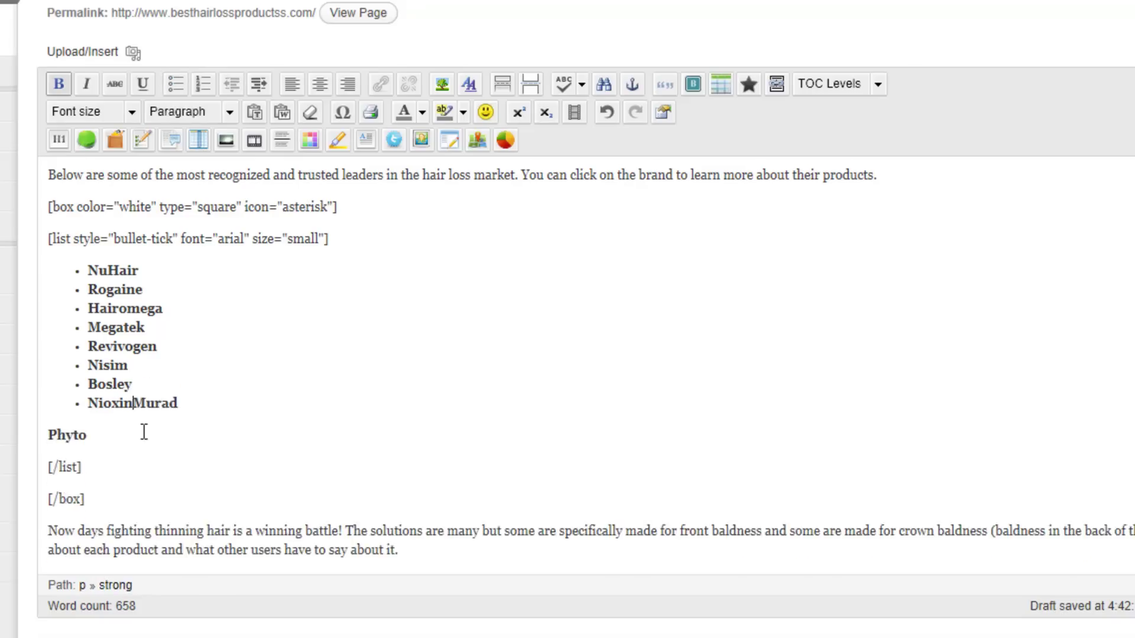
key("Return")
left_click(48, 452)
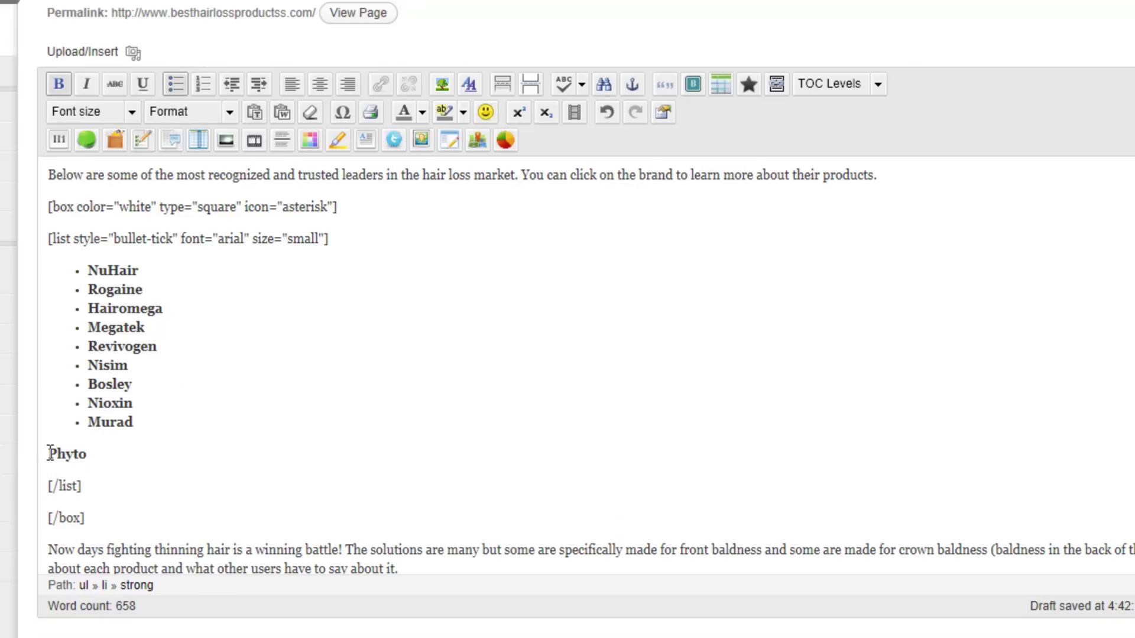
key("BackSpace")
key("Return")
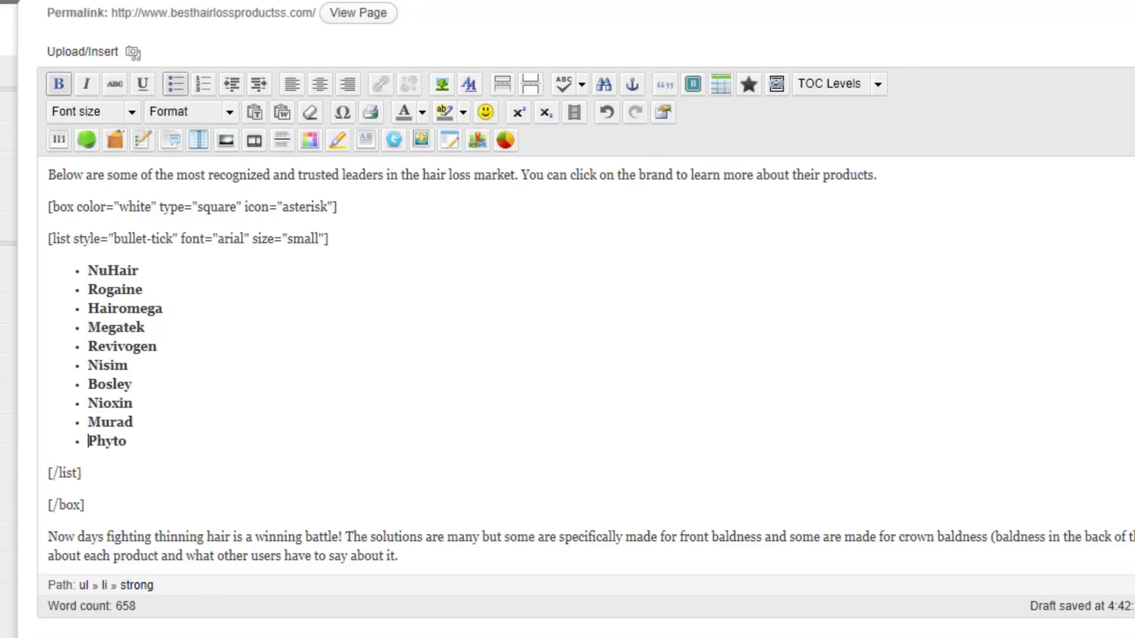
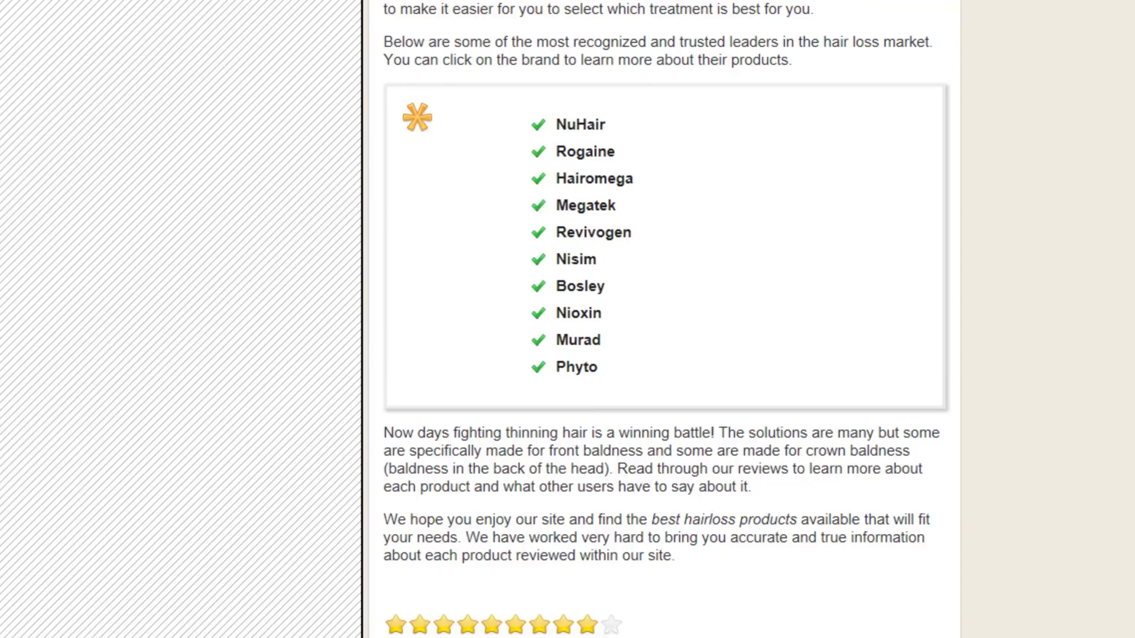
Review the live page, examining the ticked brand list in its asterisk box and the Table of Contents box near the introduction.
scroll(662, 319, "down", 3)
scroll(662, 320, "up", 8)
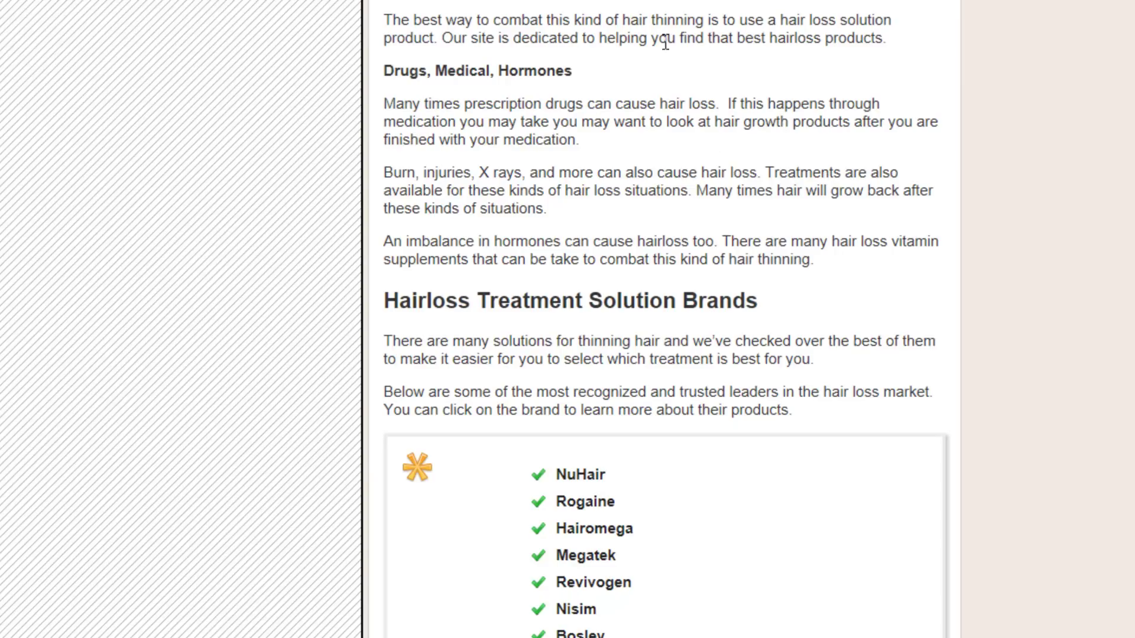
scroll(692, 155, "down", 4)
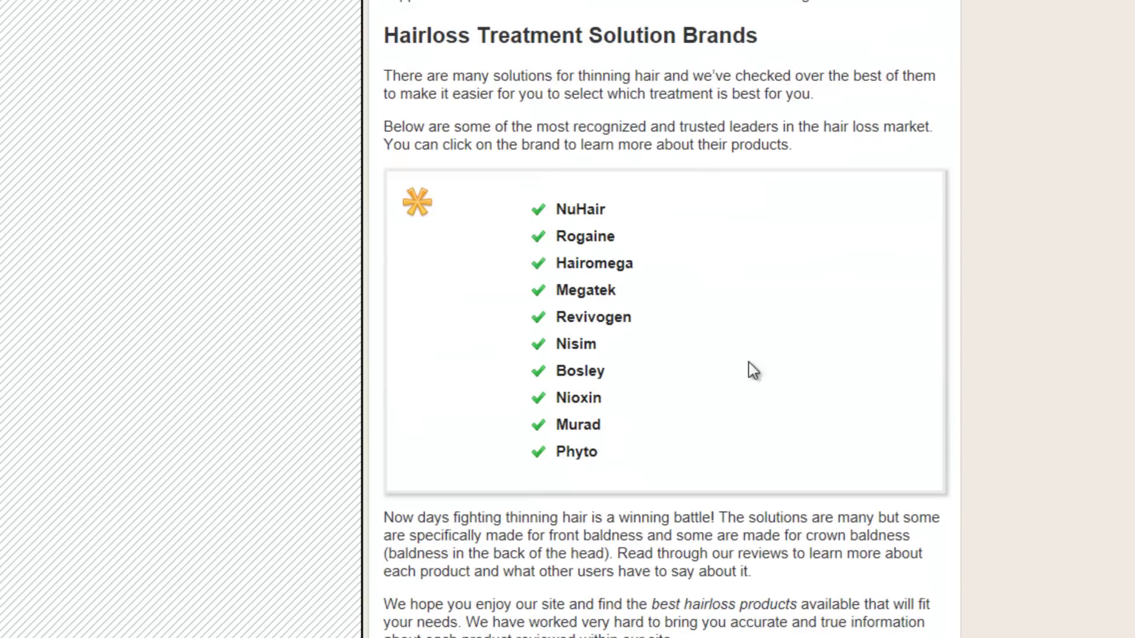
scroll(665, 319, "up", 16)
scroll(666, 320, "down", 16)
scroll(666, 319, "down", 2)
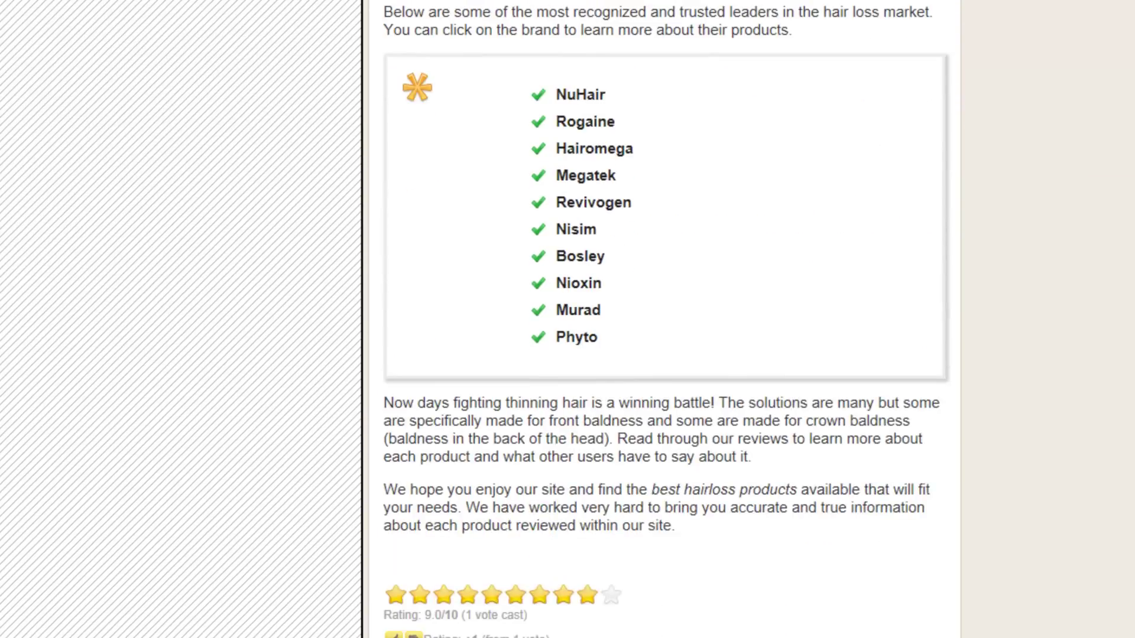
scroll(666, 319, "up", 15)
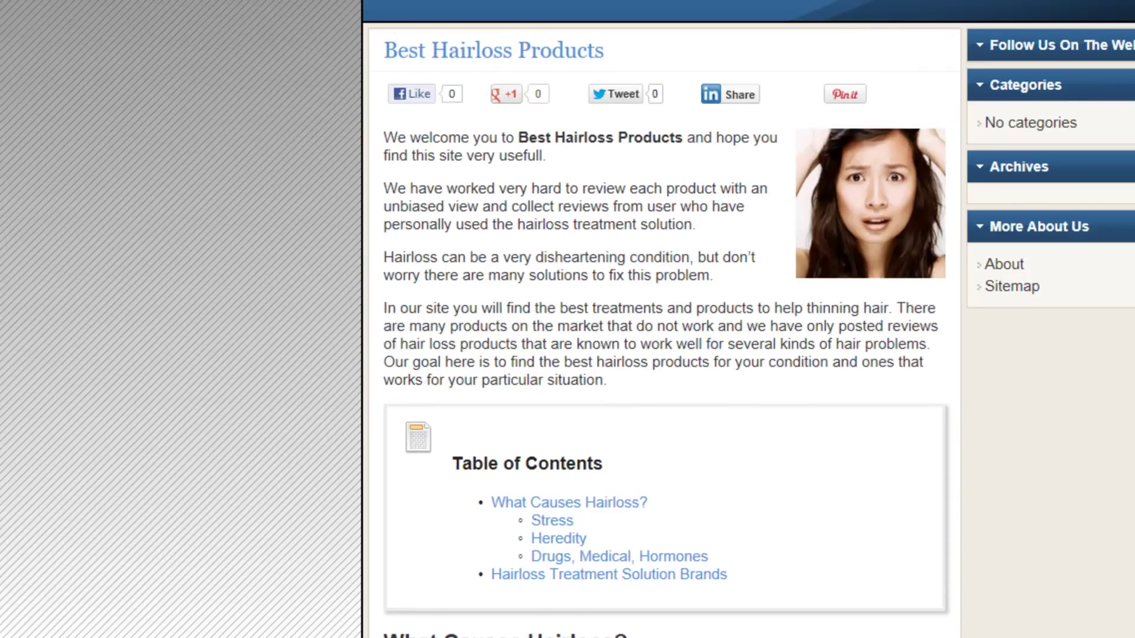
scroll(665, 319, "down", 4)
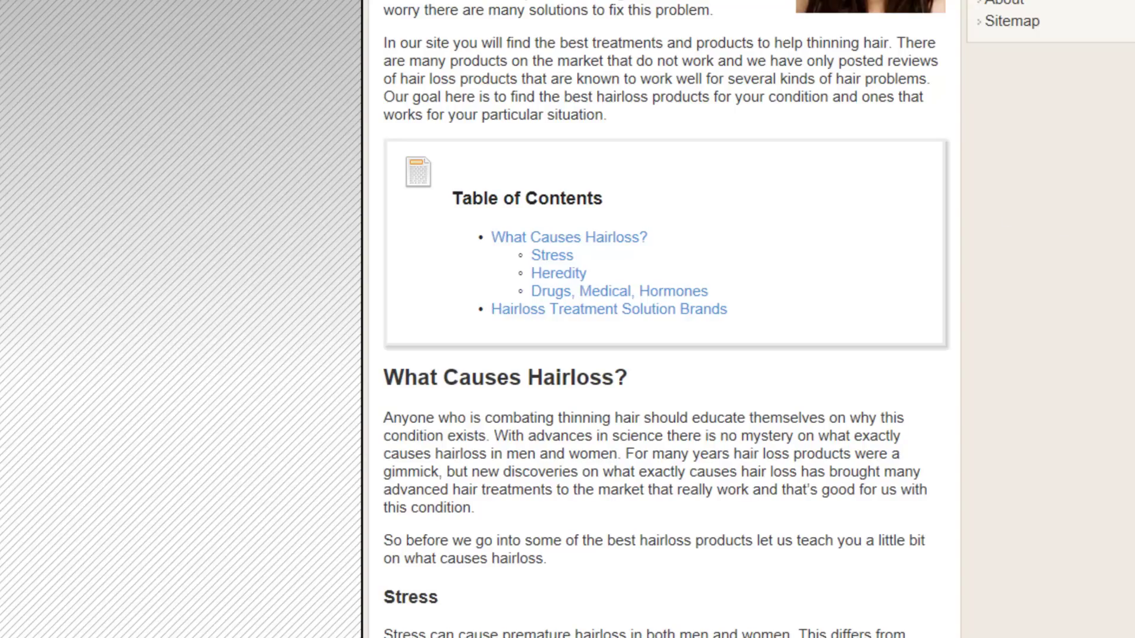
scroll(662, 319, "up", 3)
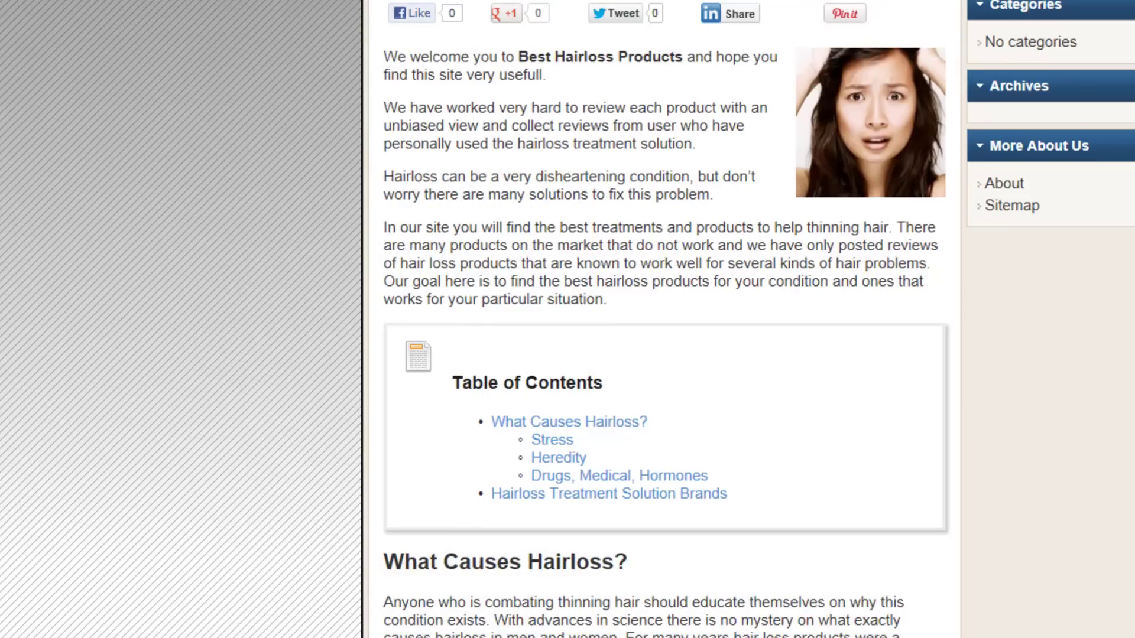
Examine the brand list and the two closing paragraphs in the page editor, including the italic phrase "best hairloss products".
scroll(662, 320, "down", 20)
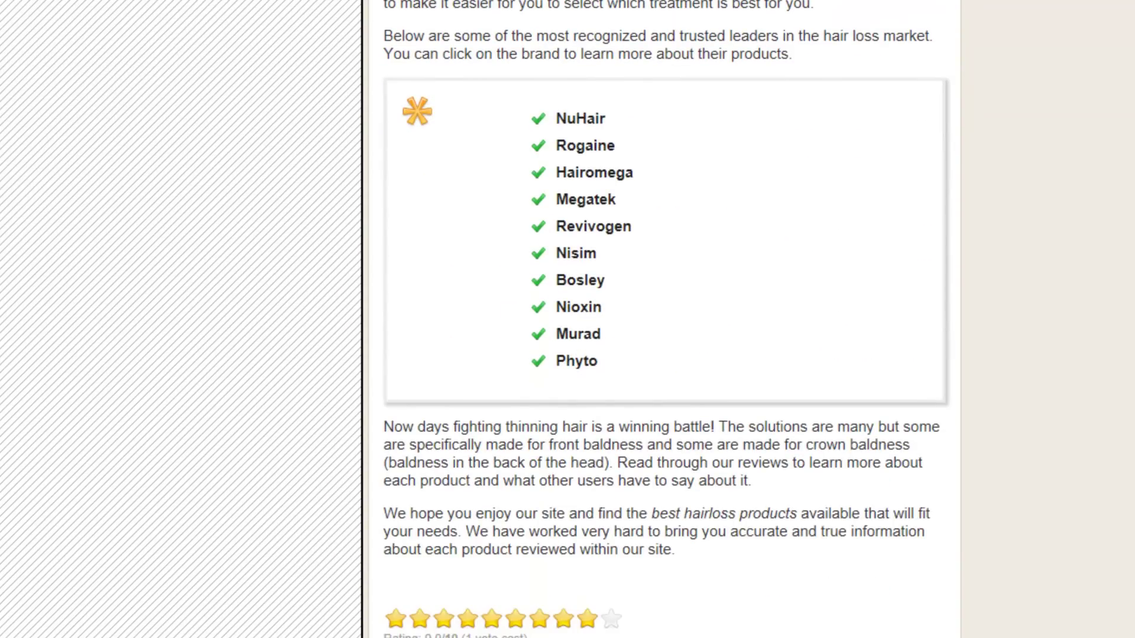
scroll(662, 319, "up", 20)
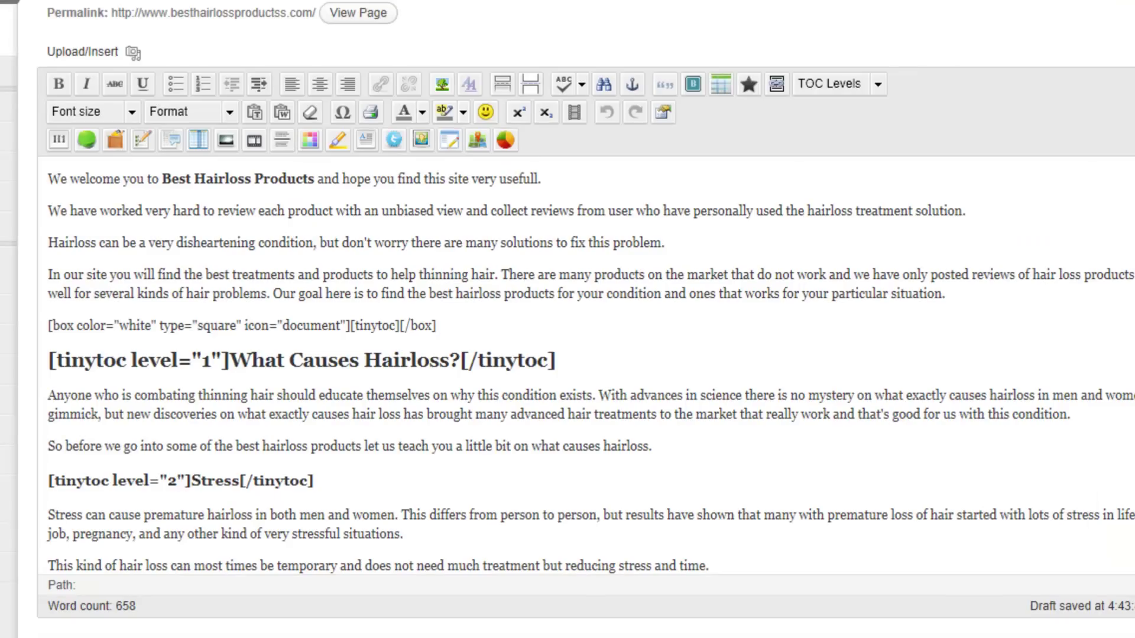
scroll(590, 365, "down", 15)
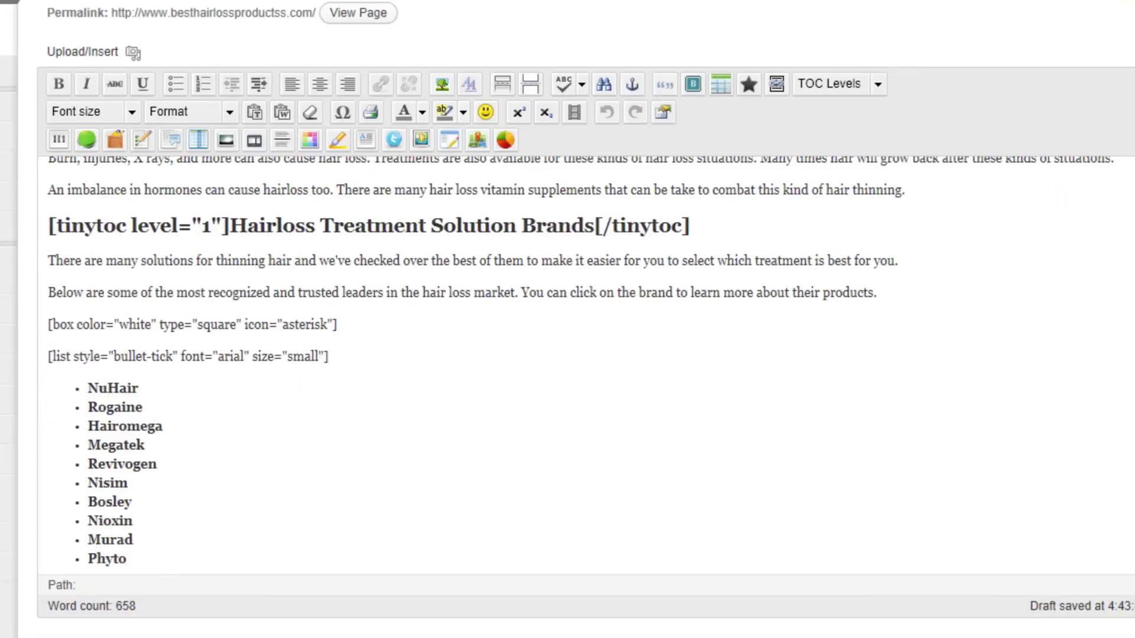
scroll(590, 365, "down", 2)
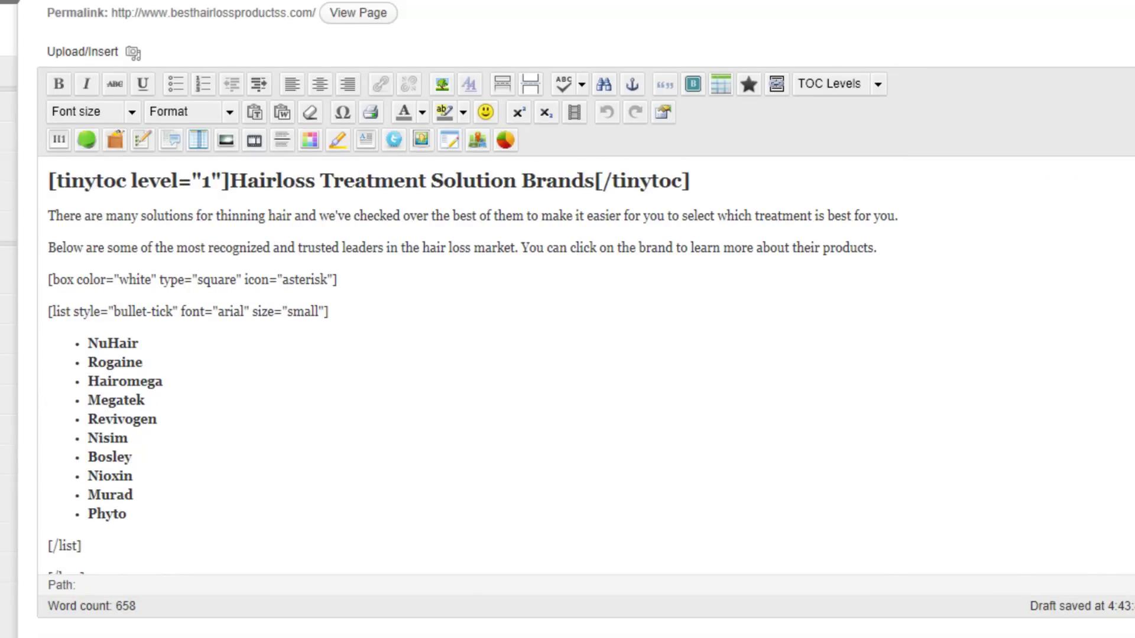
scroll(591, 365, "down", 6)
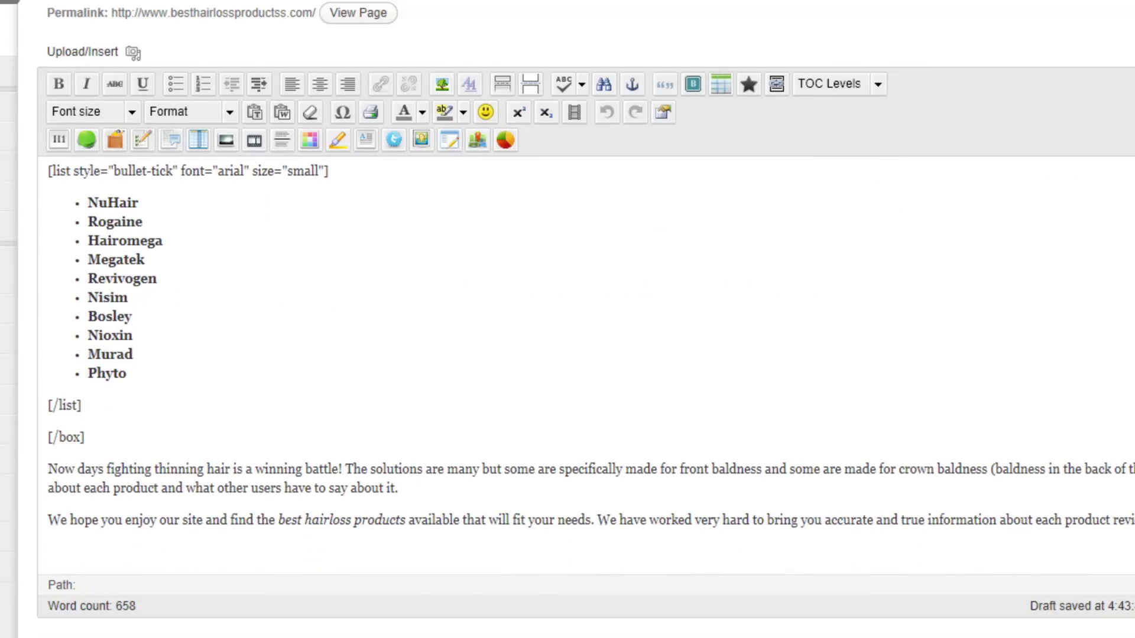
left_click_drag(1126, 521, 455, 500)
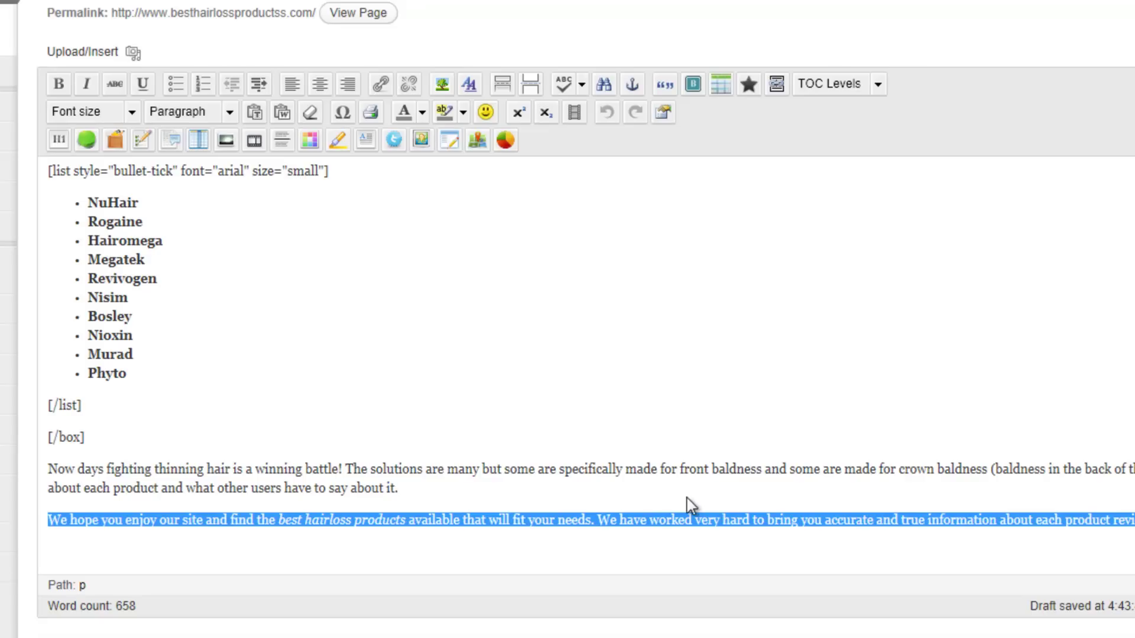
left_click(514, 491)
left_click_drag(46, 470, 425, 503)
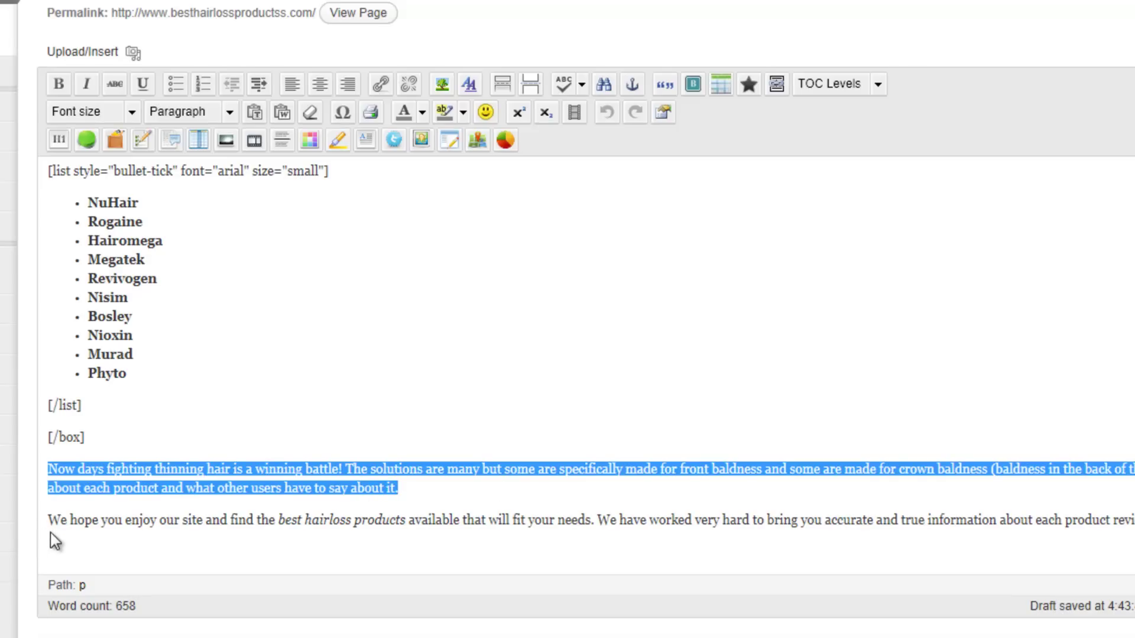
left_click_drag(56, 524, 739, 512)
left_click(279, 523)
left_click_drag(279, 523, 394, 524)
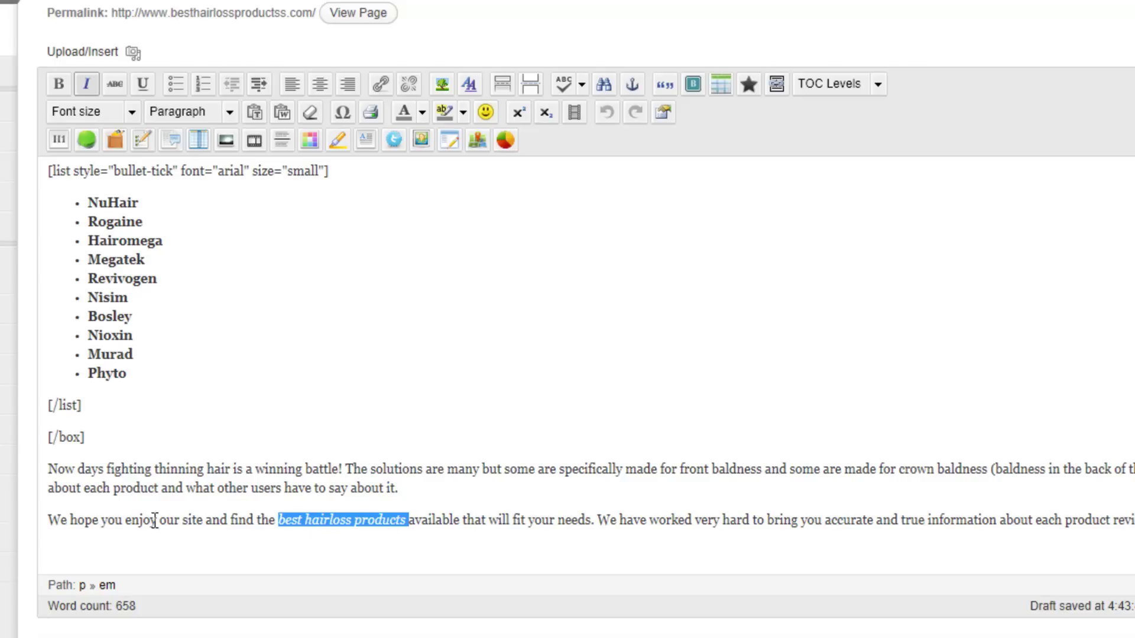
Compare the bold "Best Hairloss Products" keyword in the opening sentence with its italic use in the final paragraph.
scroll(625, 270, "up", 15)
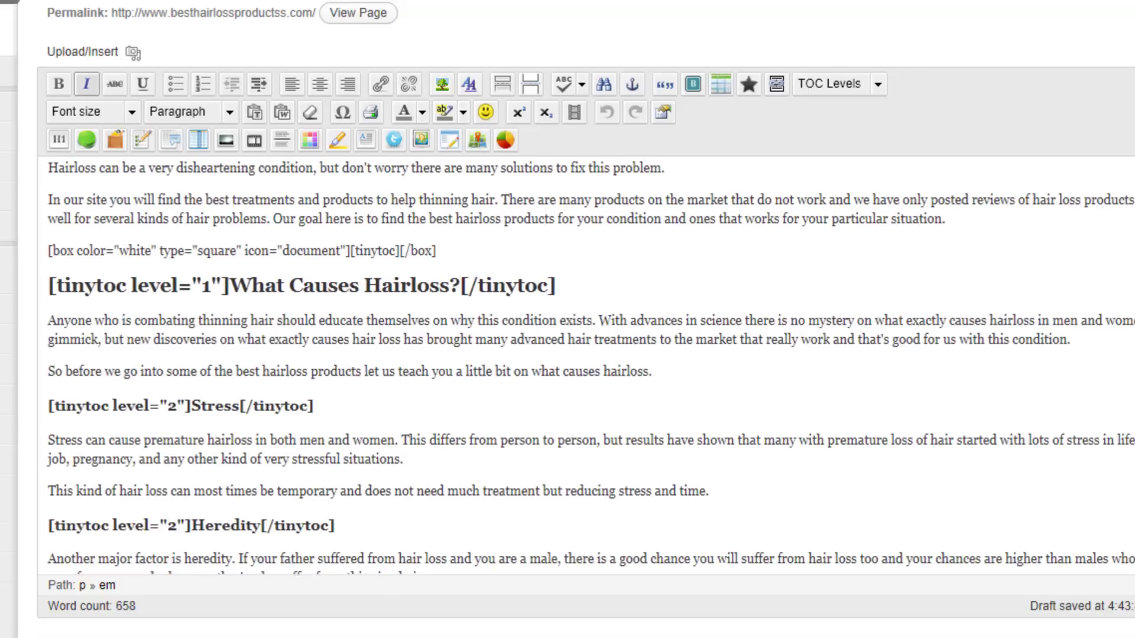
left_click_drag(163, 180, 288, 183)
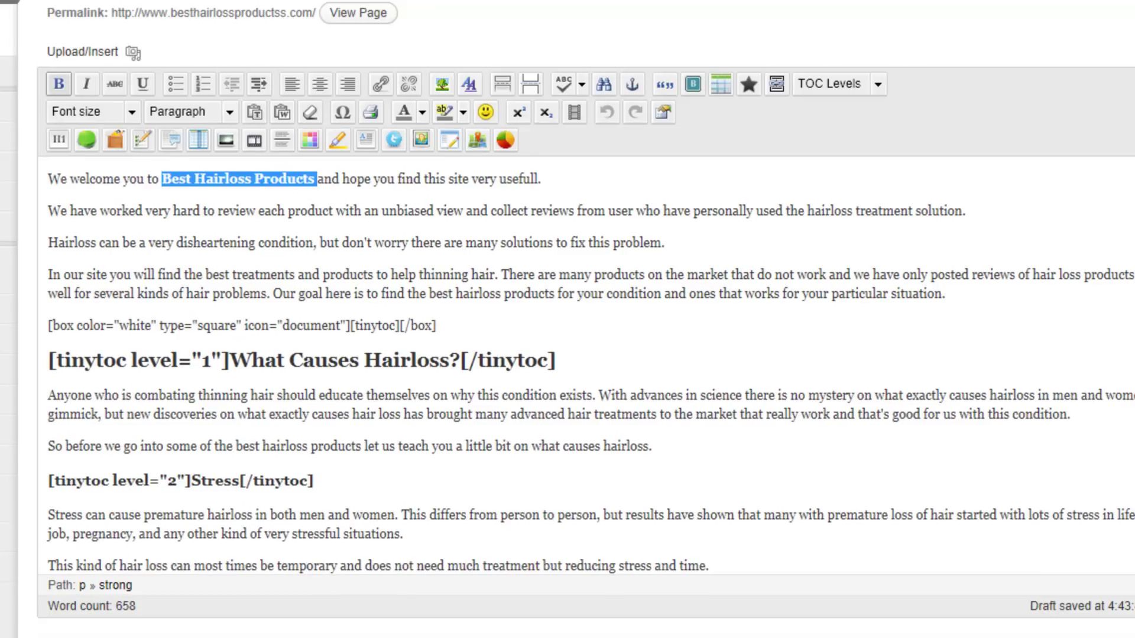
left_click(318, 181)
left_click_drag(318, 180, 163, 180)
left_click(499, 244)
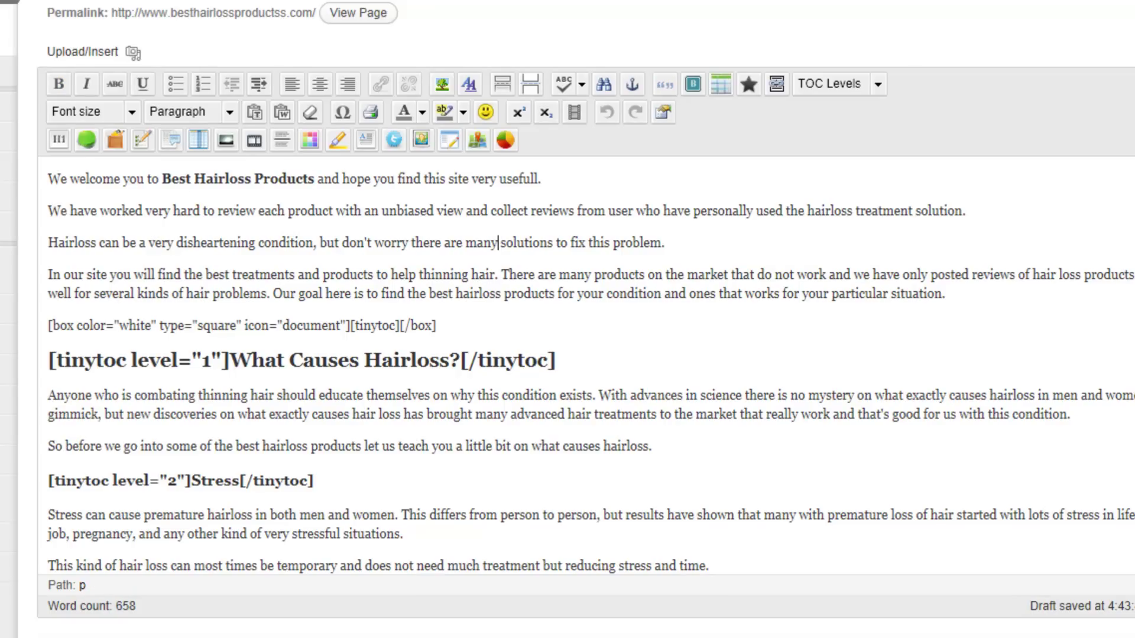
scroll(590, 366, "down", 1)
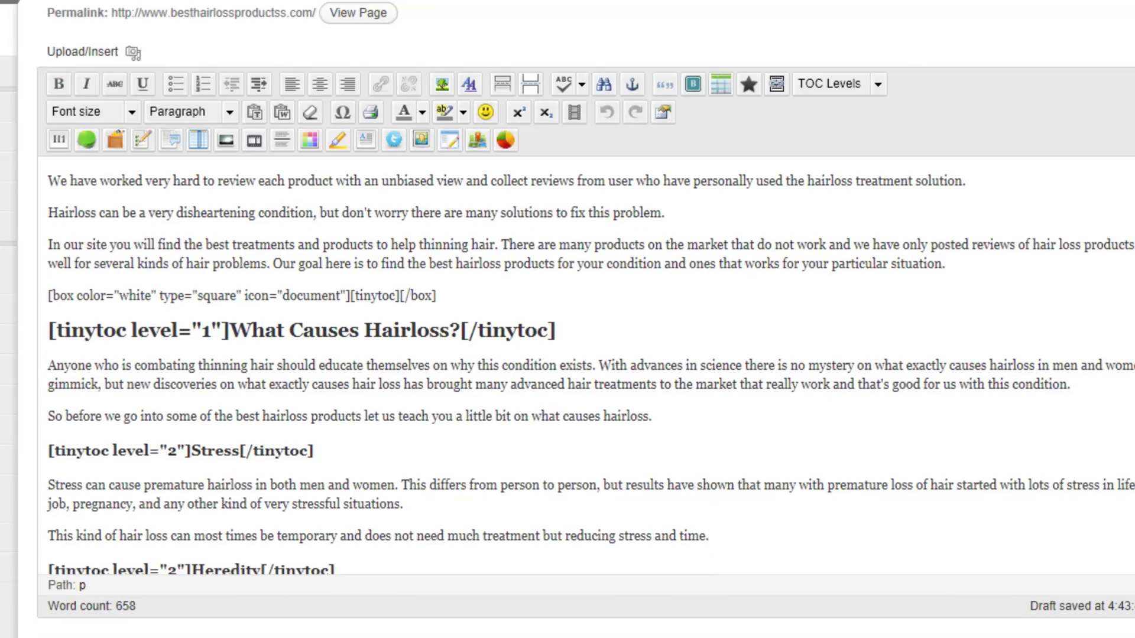
scroll(1123, 367, "down", 10)
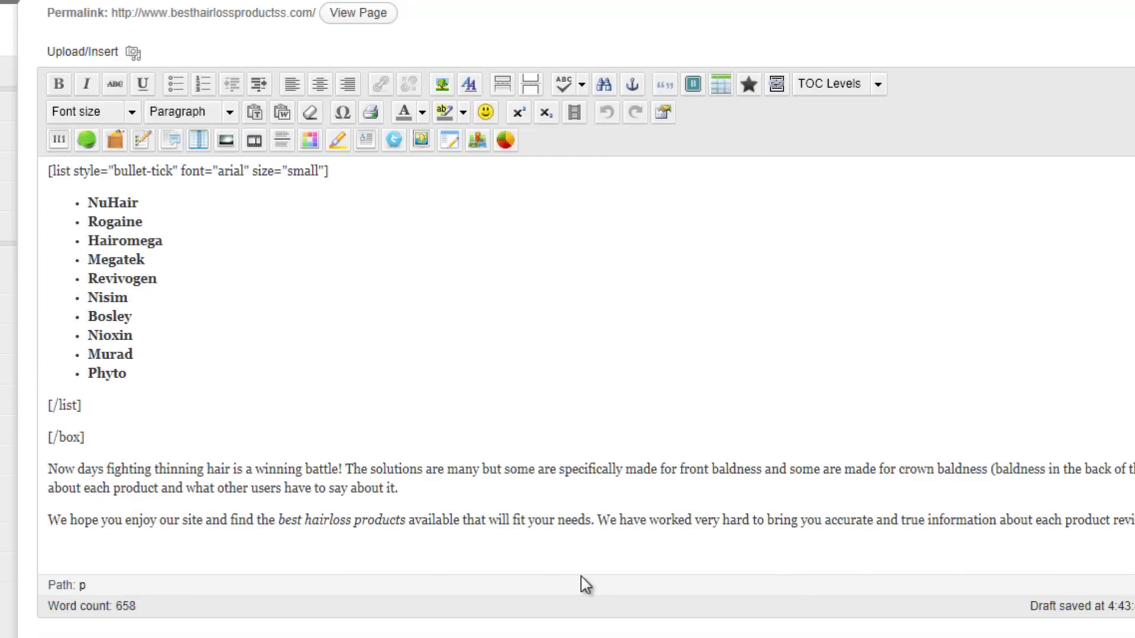
left_click_drag(406, 524, 279, 525)
left_click_drag(48, 520, 816, 532)
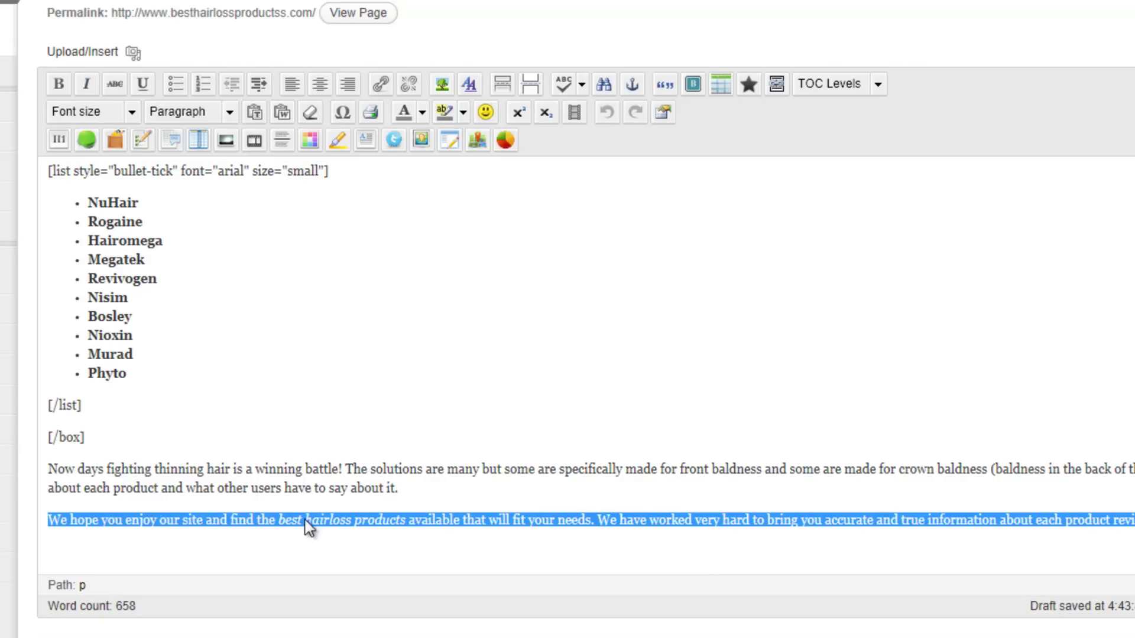
left_click(285, 522)
left_click_drag(279, 521, 385, 523)
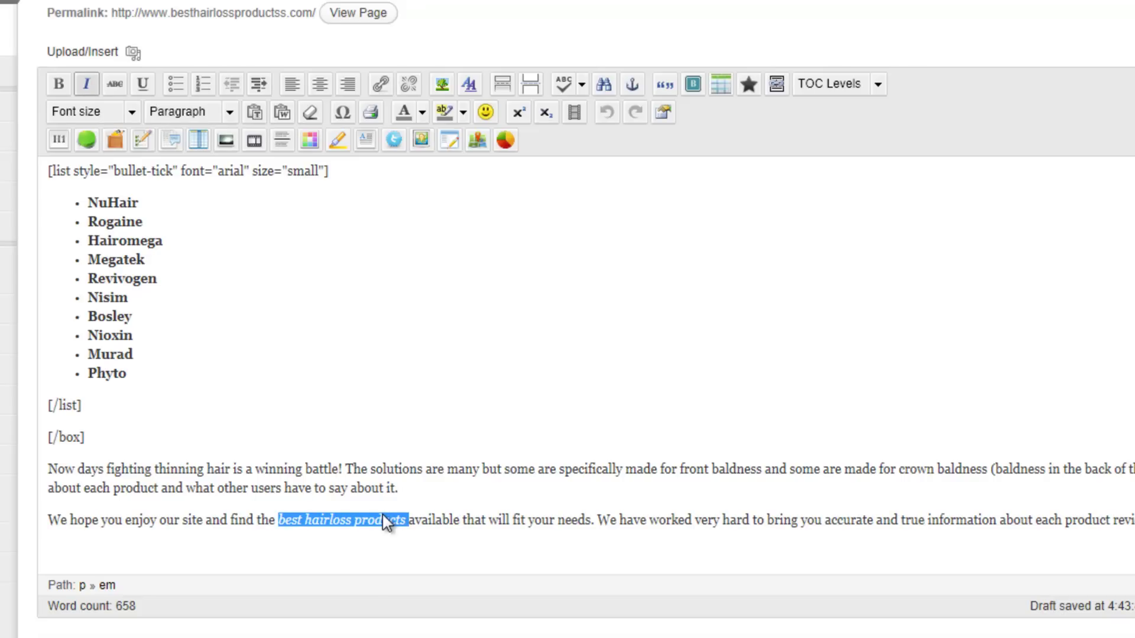
Review the closing paragraphs, the section headings and the introduction down to the boxed table of contents shortcode.
left_click_drag(53, 469, 666, 482)
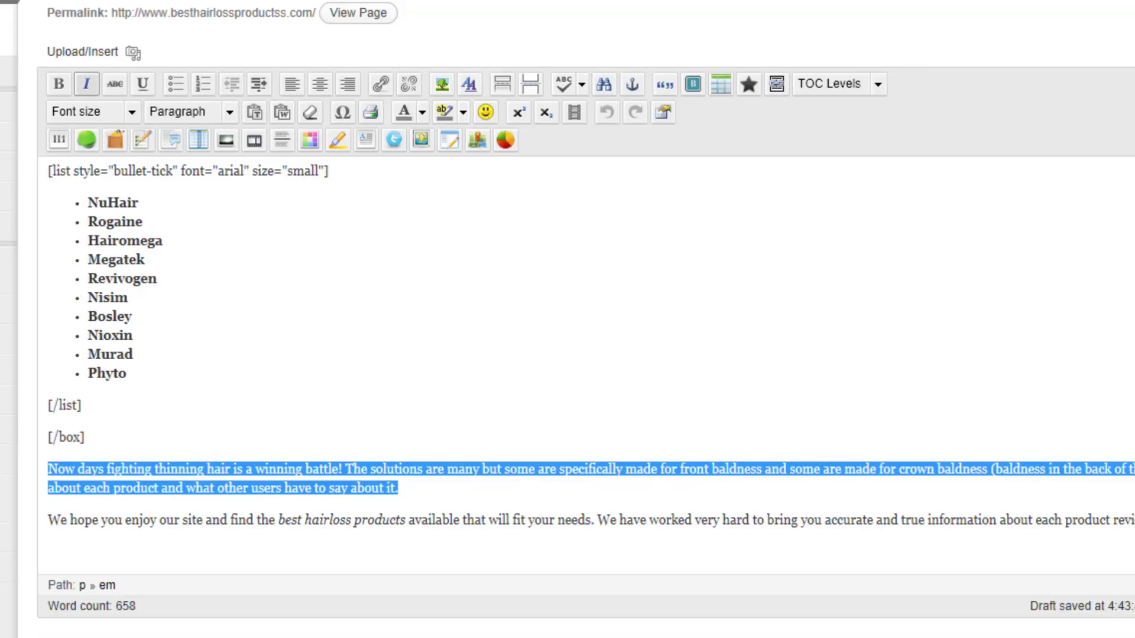
key("shift+Down")
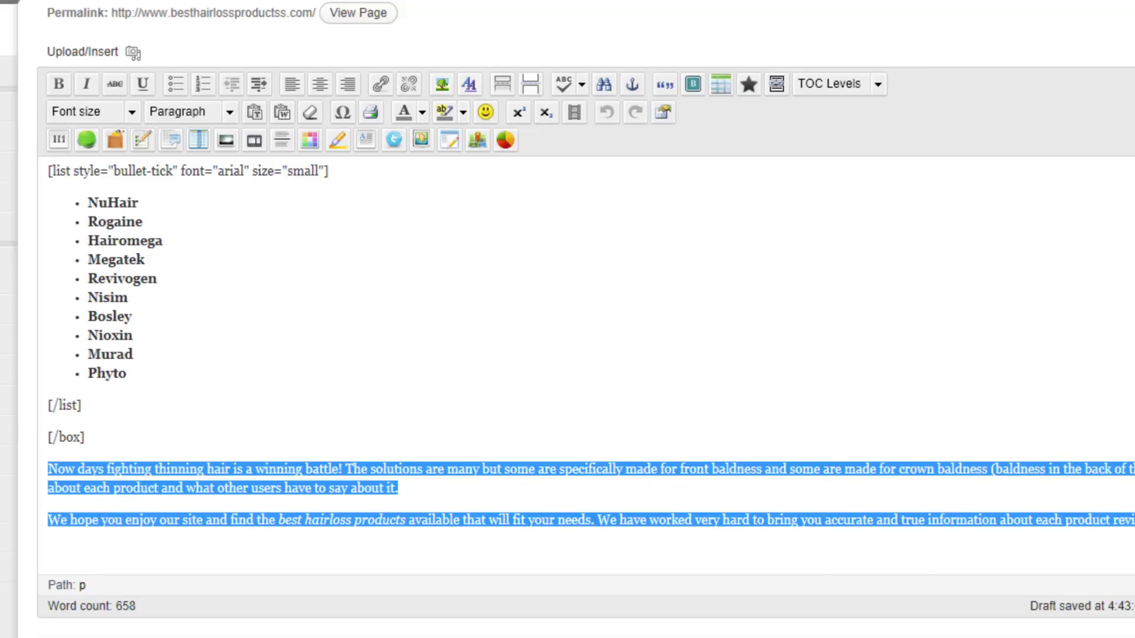
scroll(585, 366, "up", 15)
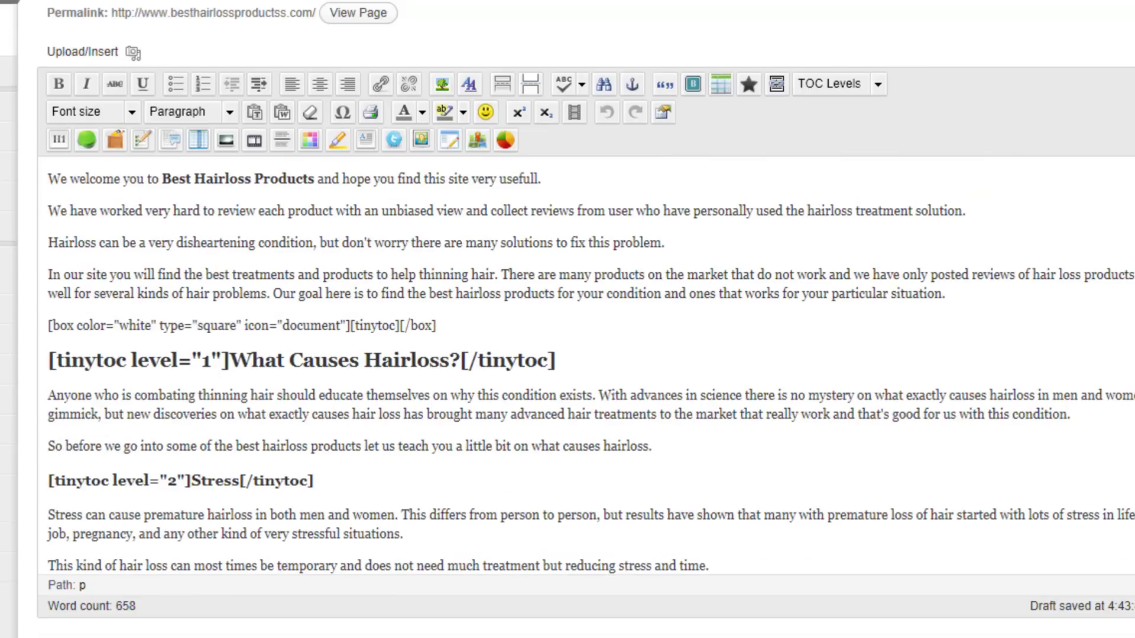
scroll(585, 367, "down", 10)
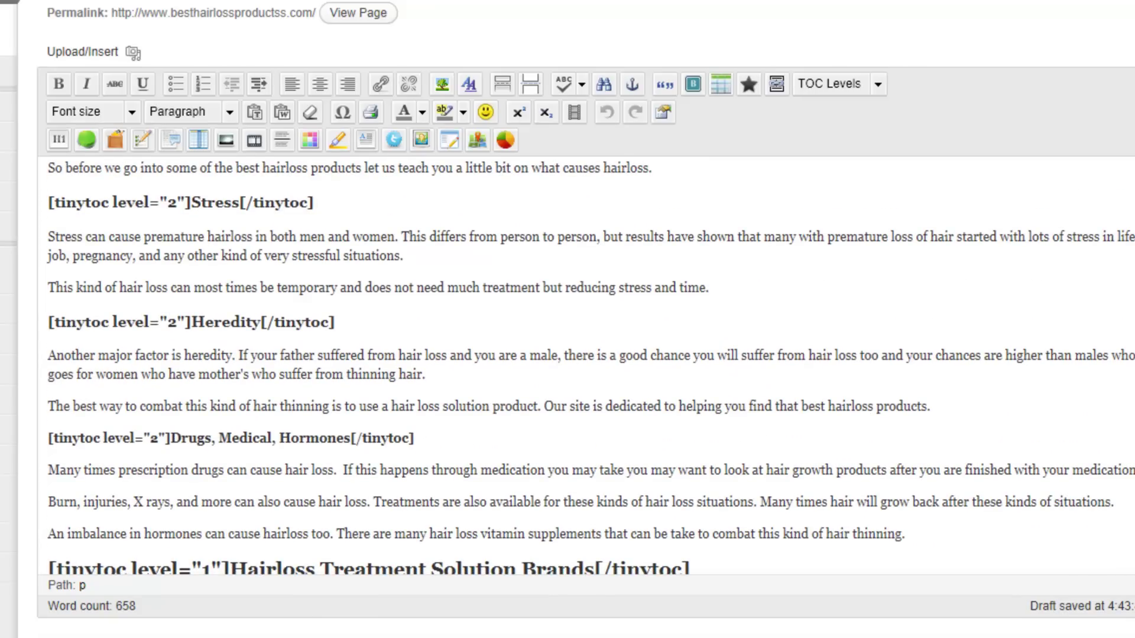
scroll(958, 263, "up", 10)
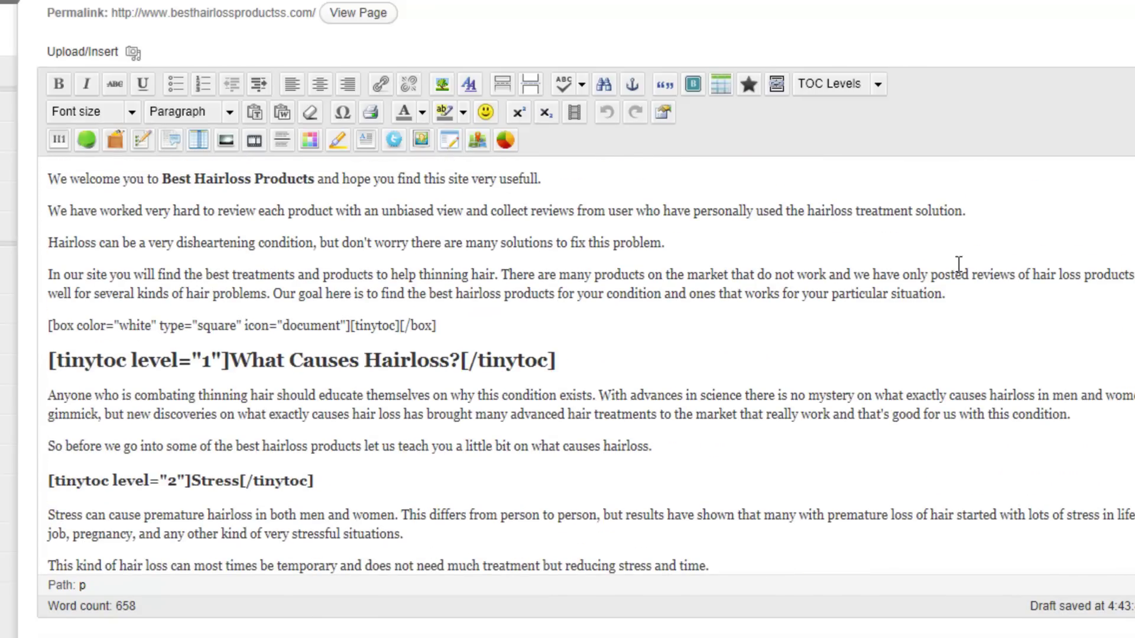
left_click(589, 186)
left_click_drag(48, 180, 549, 324)
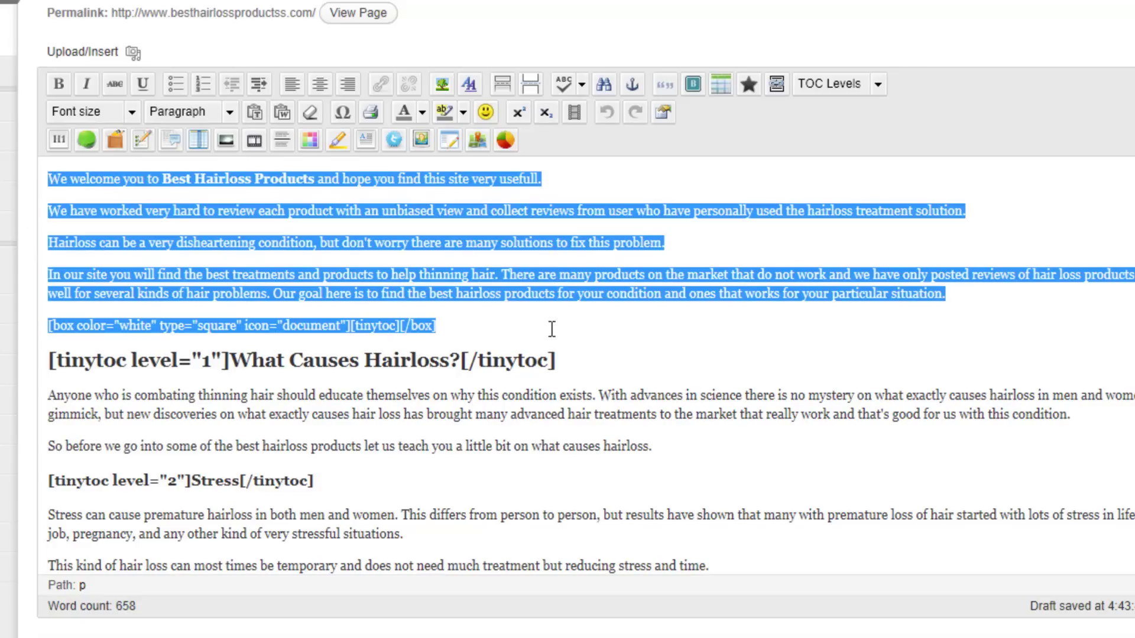
left_click(549, 327)
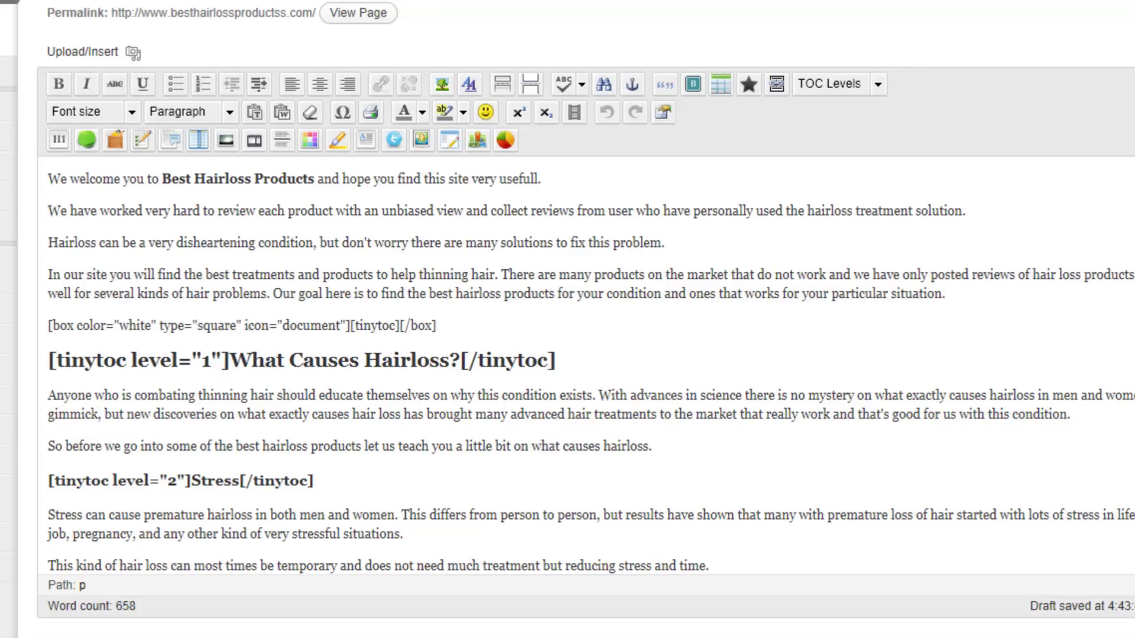
Examine the Title field in the Platinum SEO Pack settings below the page content.
scroll(567, 320, "down", 1)
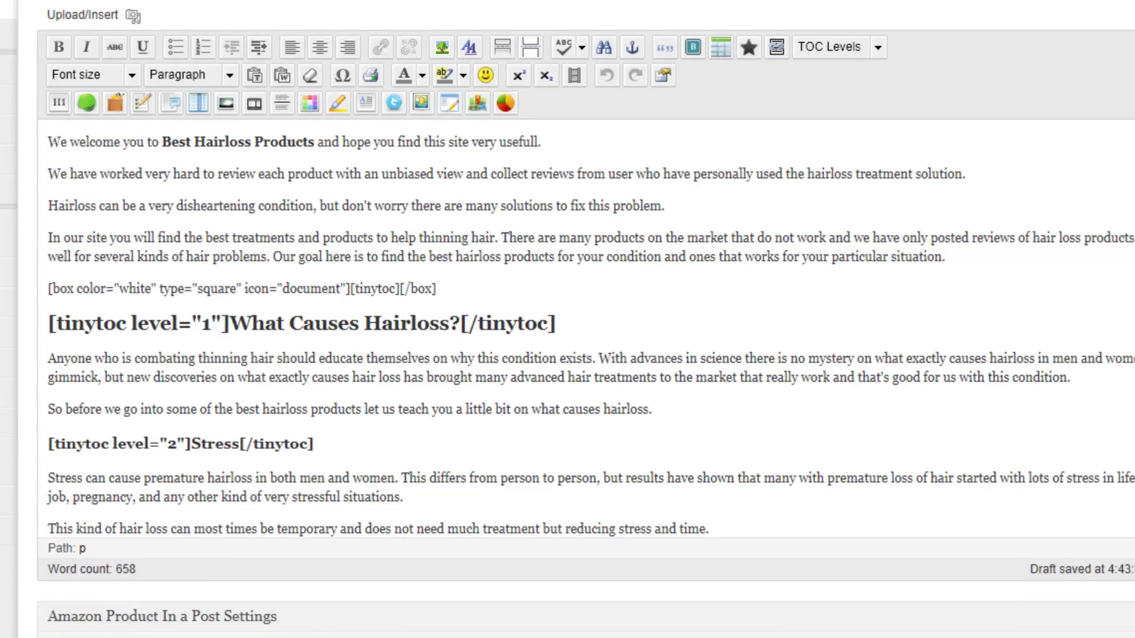
scroll(568, 319, "down", 5)
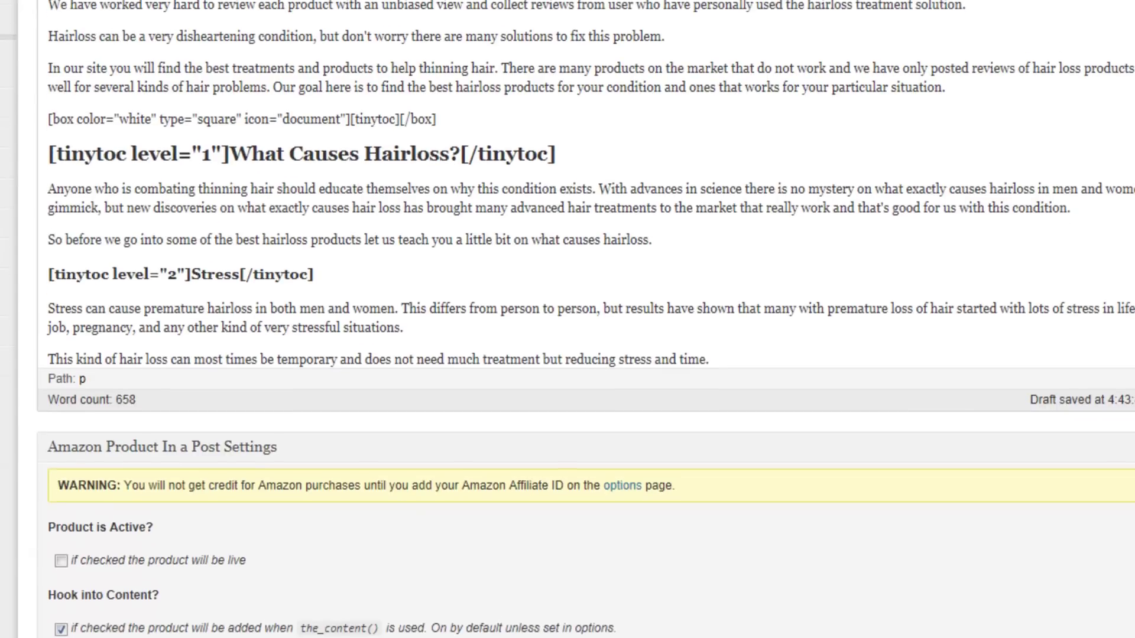
scroll(567, 320, "down", 2)
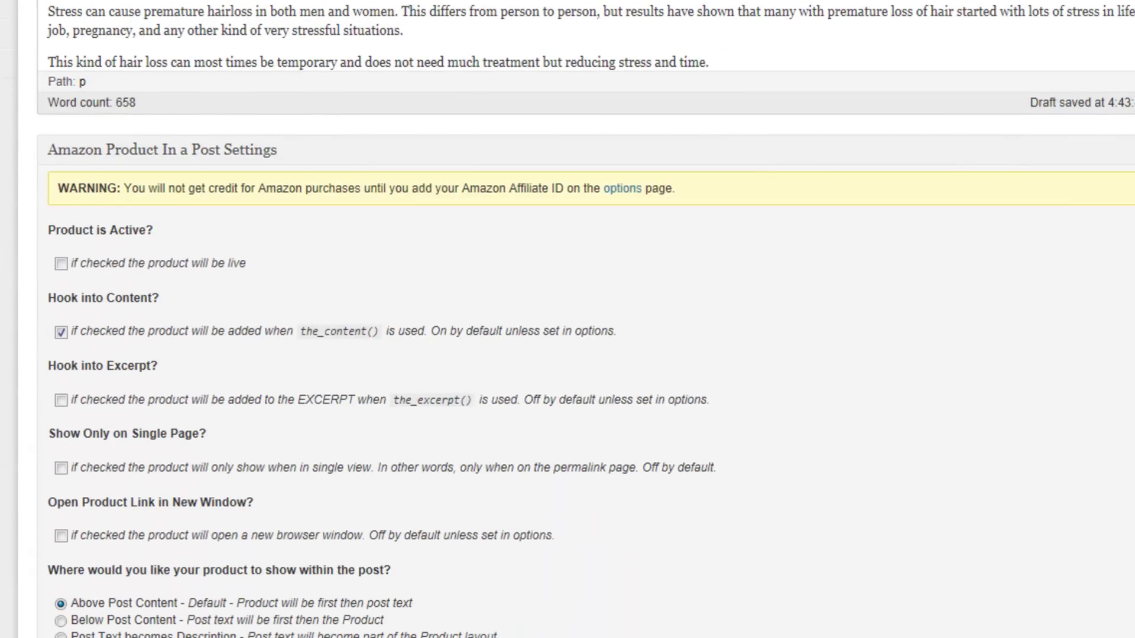
scroll(568, 319, "down", 2)
scroll(567, 319, "down", 6)
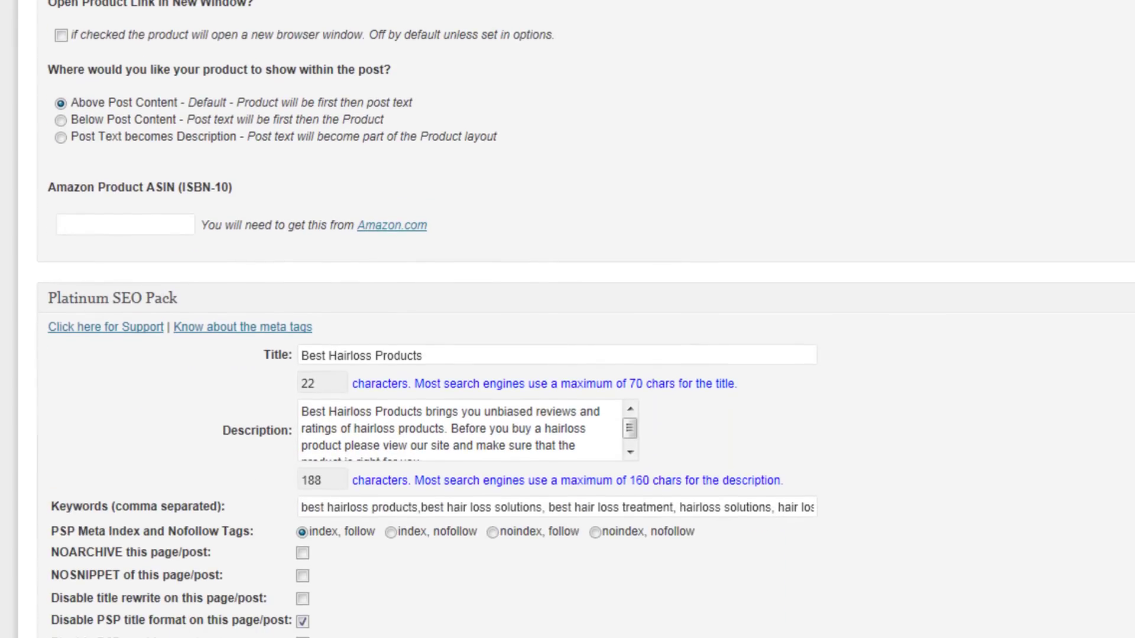
scroll(568, 319, "down", 1)
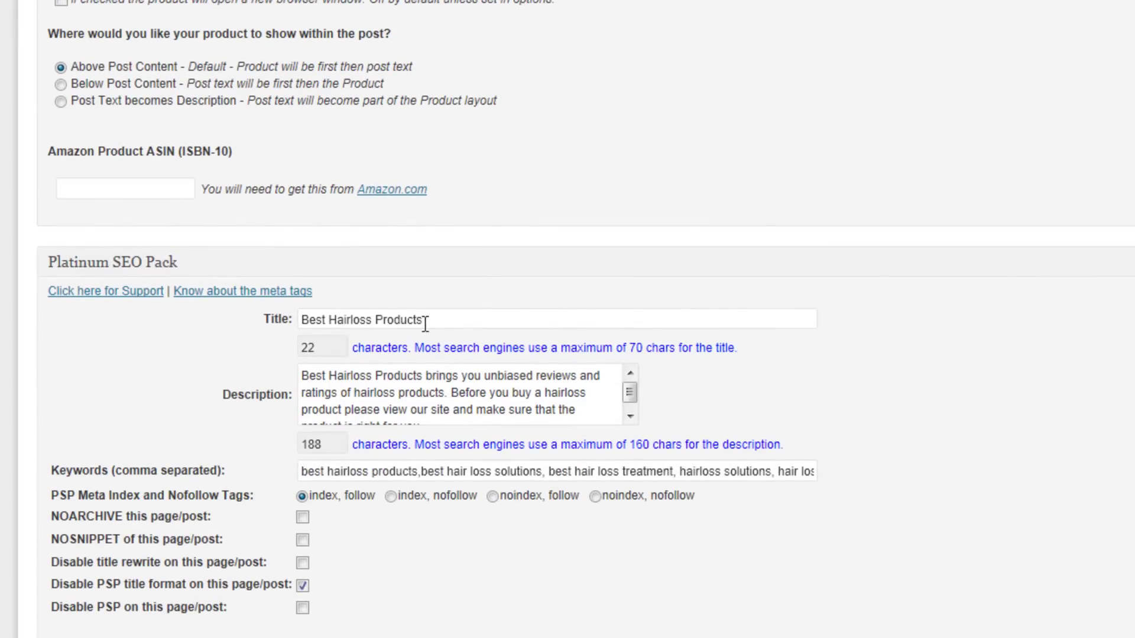
left_click_drag(466, 319, 294, 318)
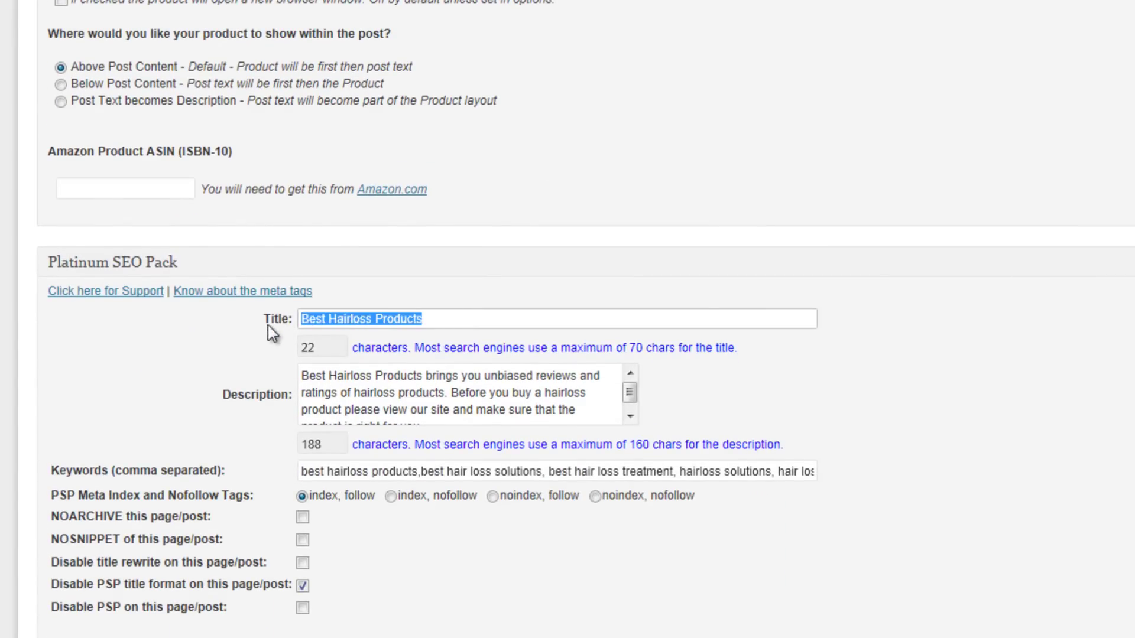
left_click(447, 322)
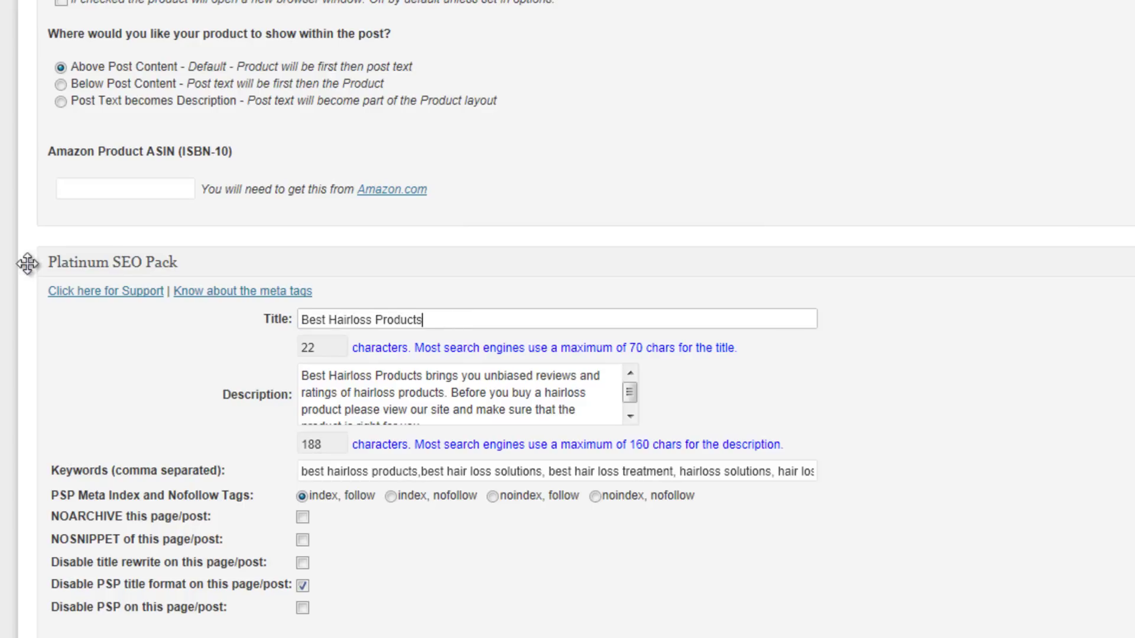
left_click_drag(443, 319, 307, 332)
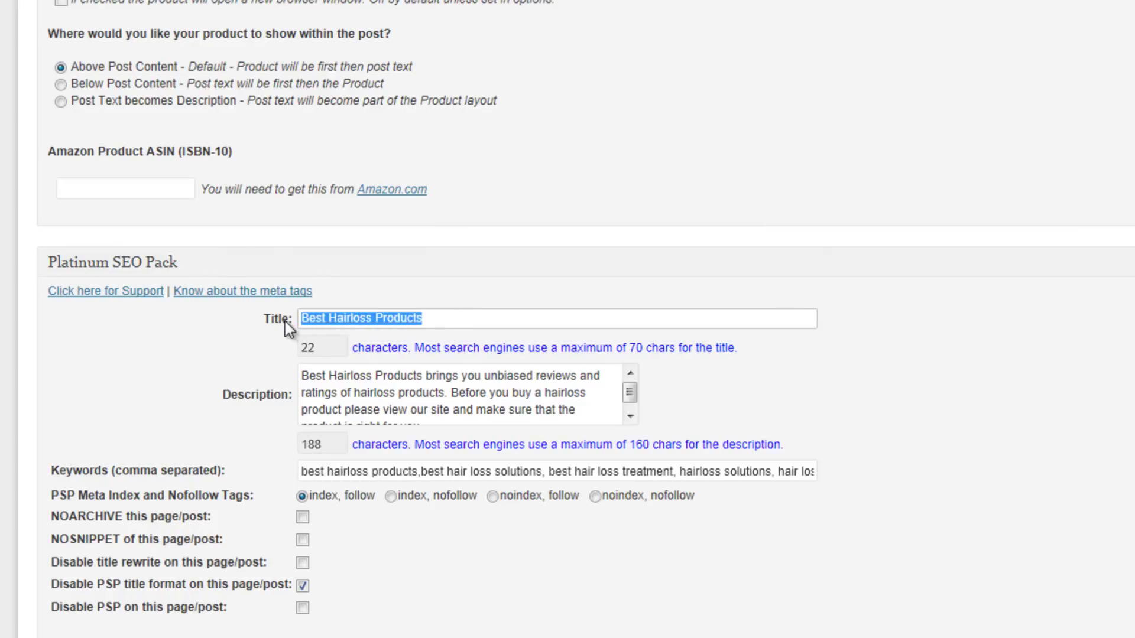
left_click(431, 320)
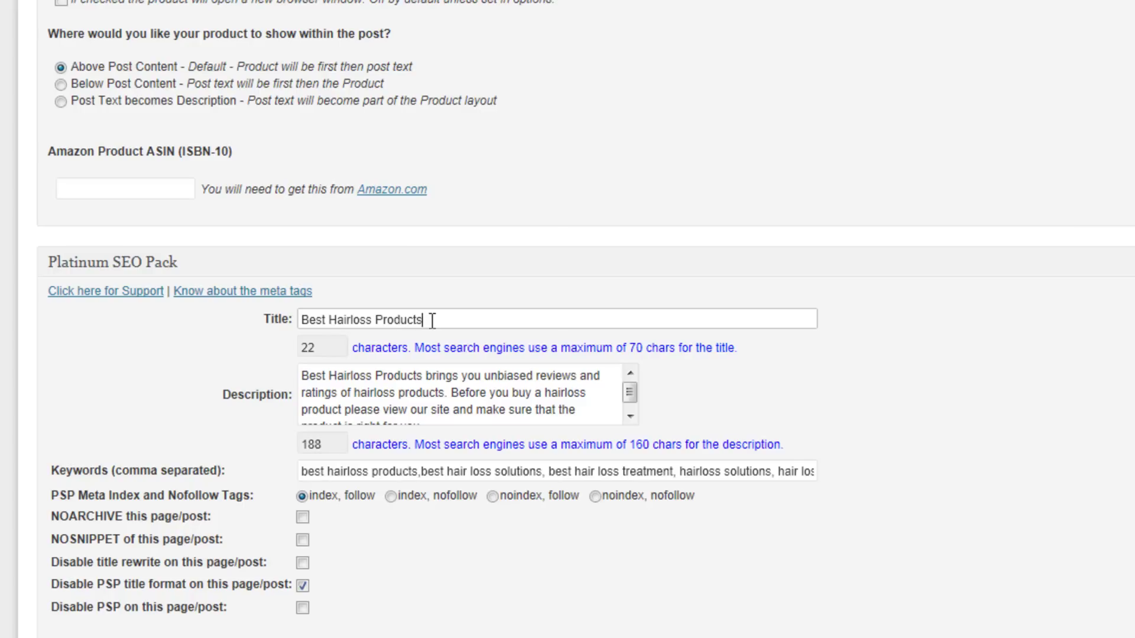
Try the page title "Best Hairloss Products | Best Hairloss Treatments", and remove the part added after "Best Hairloss Products".
scroll(431, 319, "up", 15)
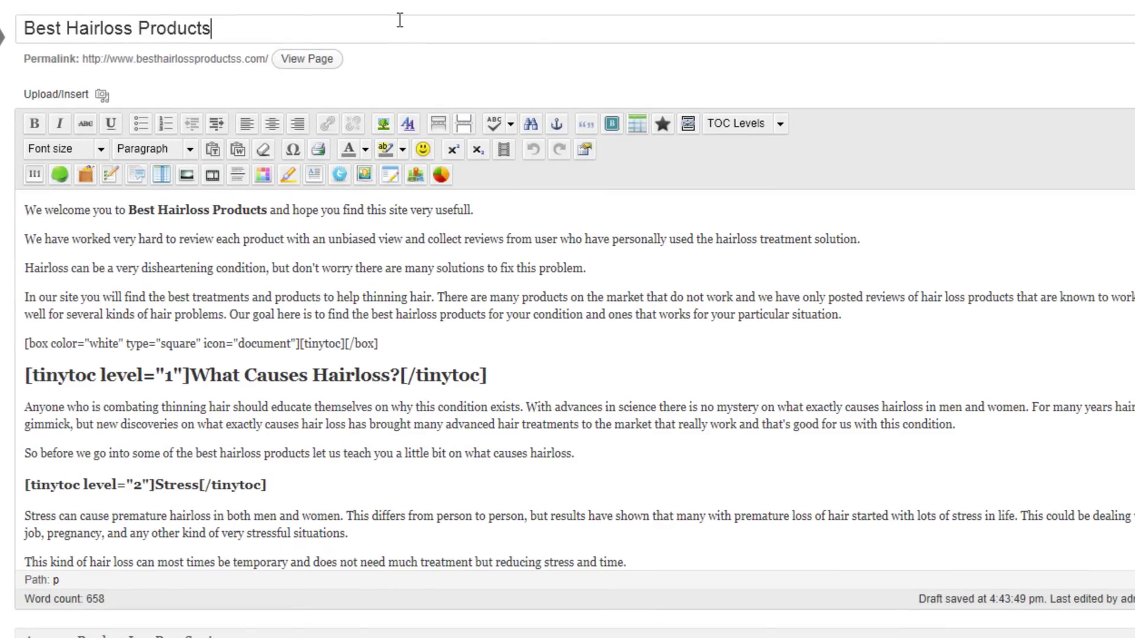
type("|")
type("Best Hairloss")
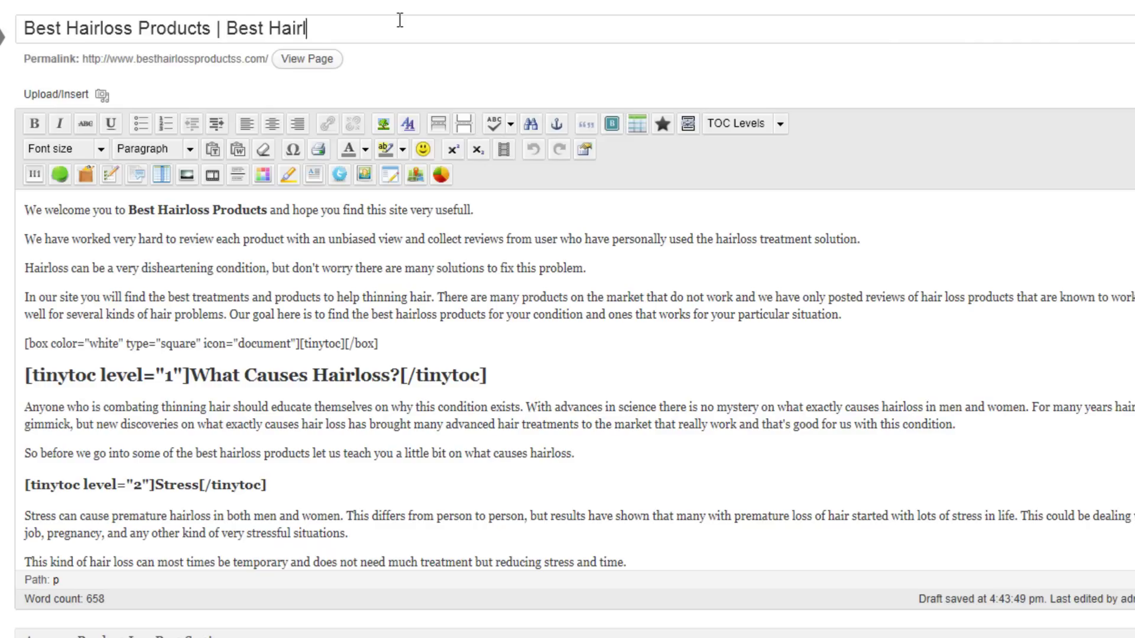
type(" Treatments")
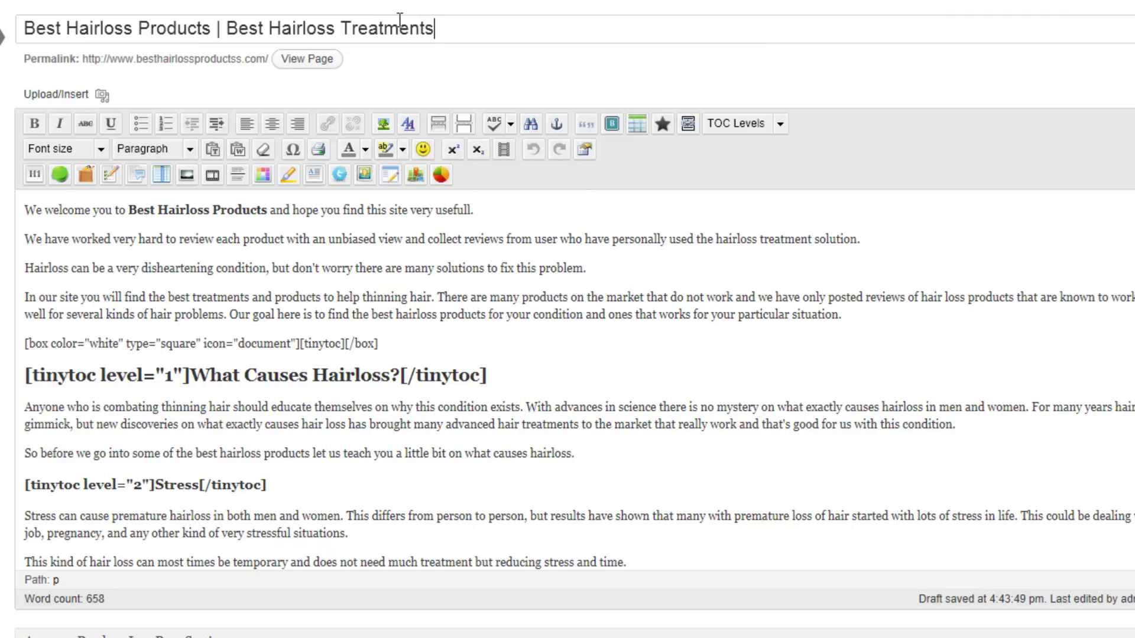
left_click_drag(212, 28, 441, 37)
key("BackSpace")
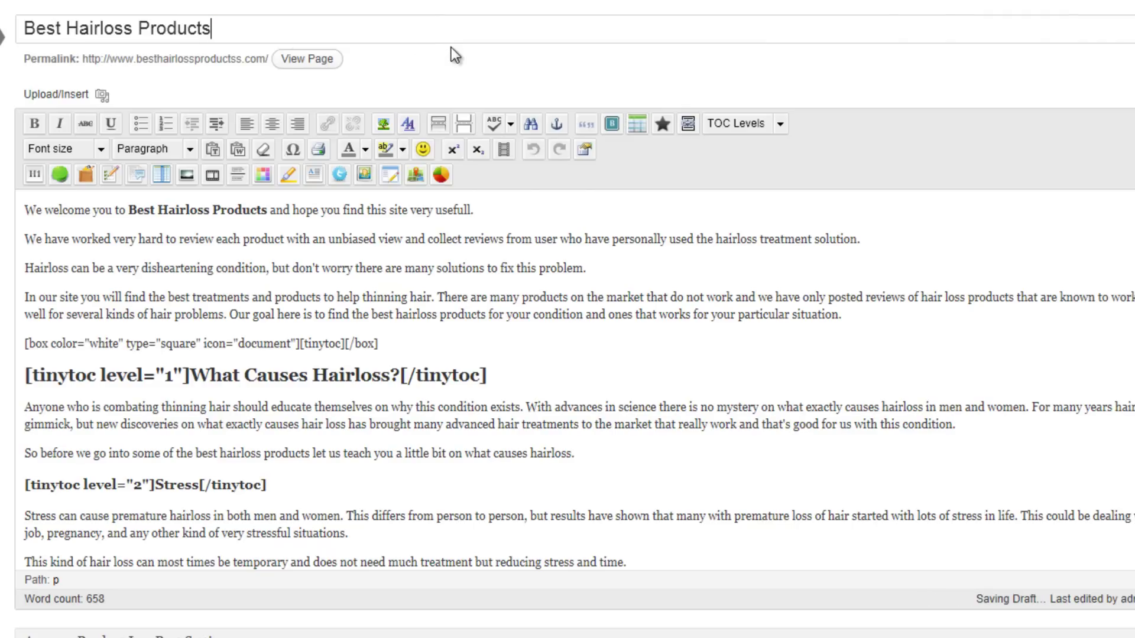
Read the full Description text in the Platinum SEO Pack settings below the page content.
scroll(709, 551, "down", 15)
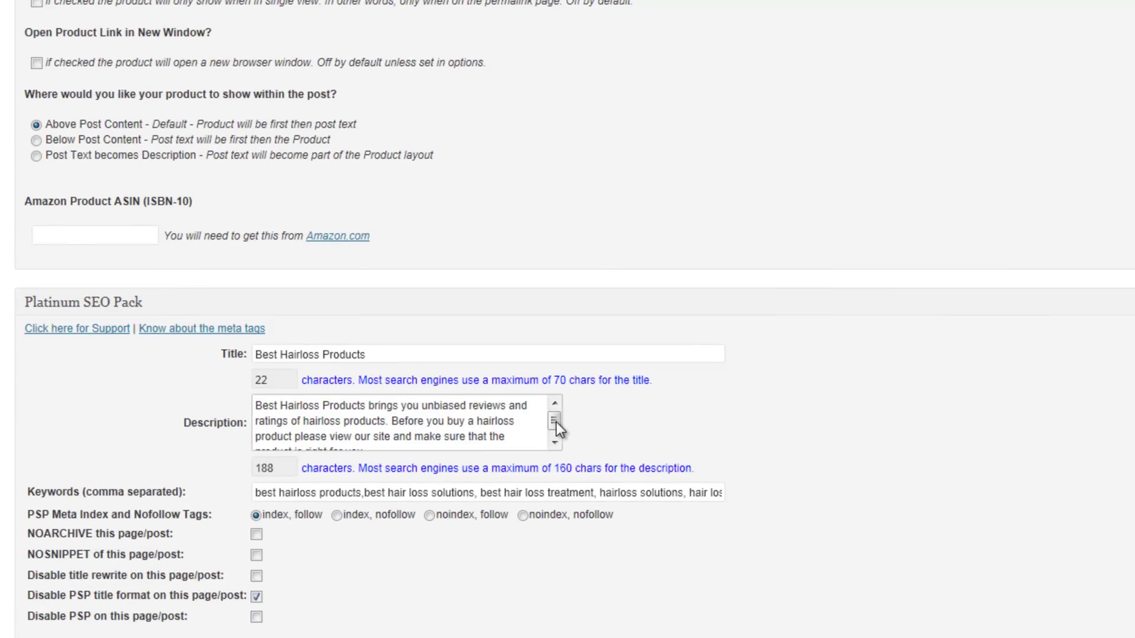
left_click_drag(553, 410, 555, 434)
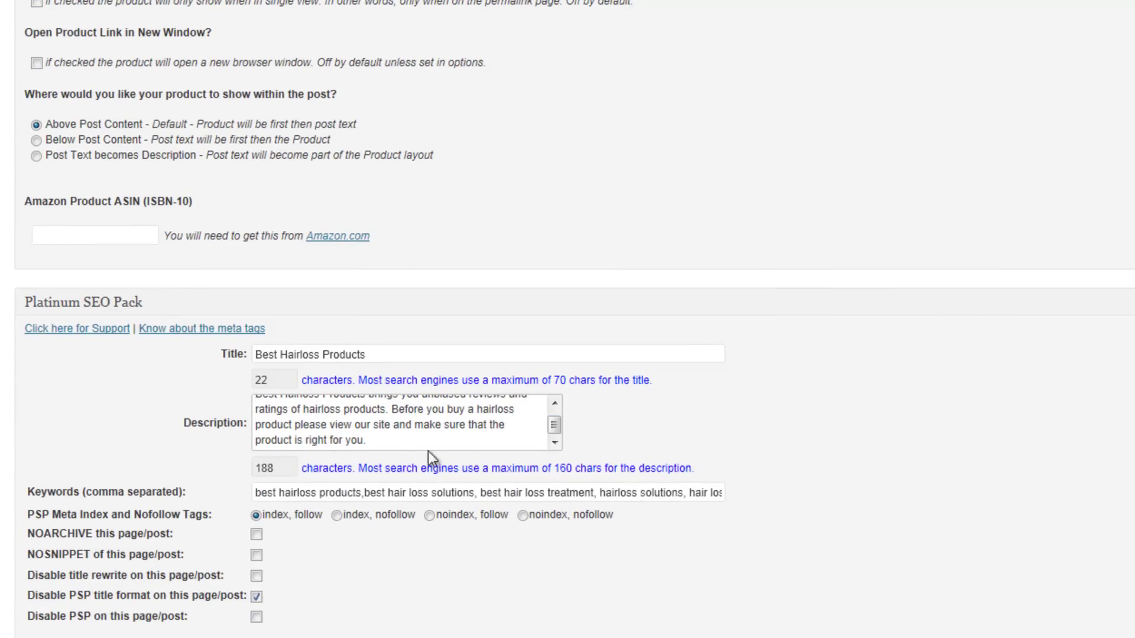
left_click_drag(368, 440, 247, 438)
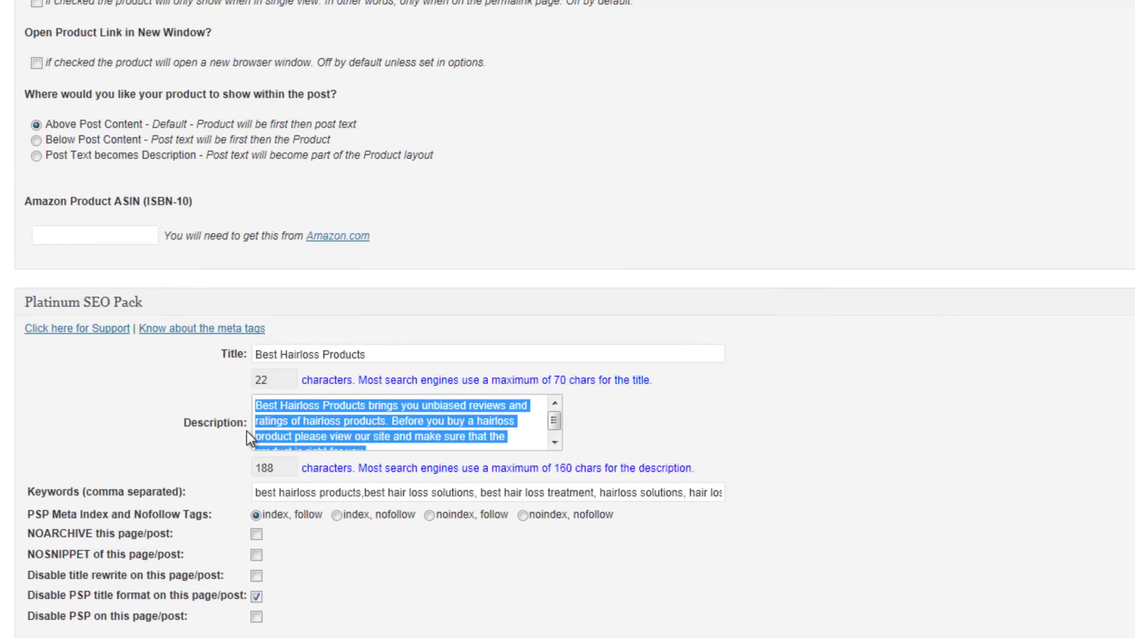
left_click(254, 416)
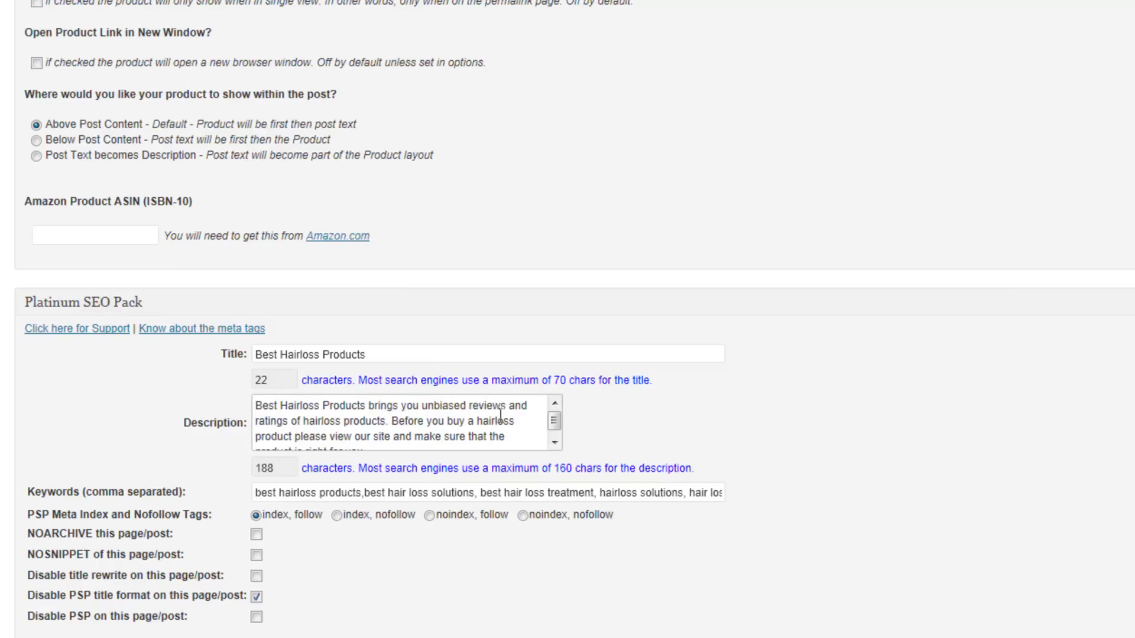
scroll(555, 430, "down", 1)
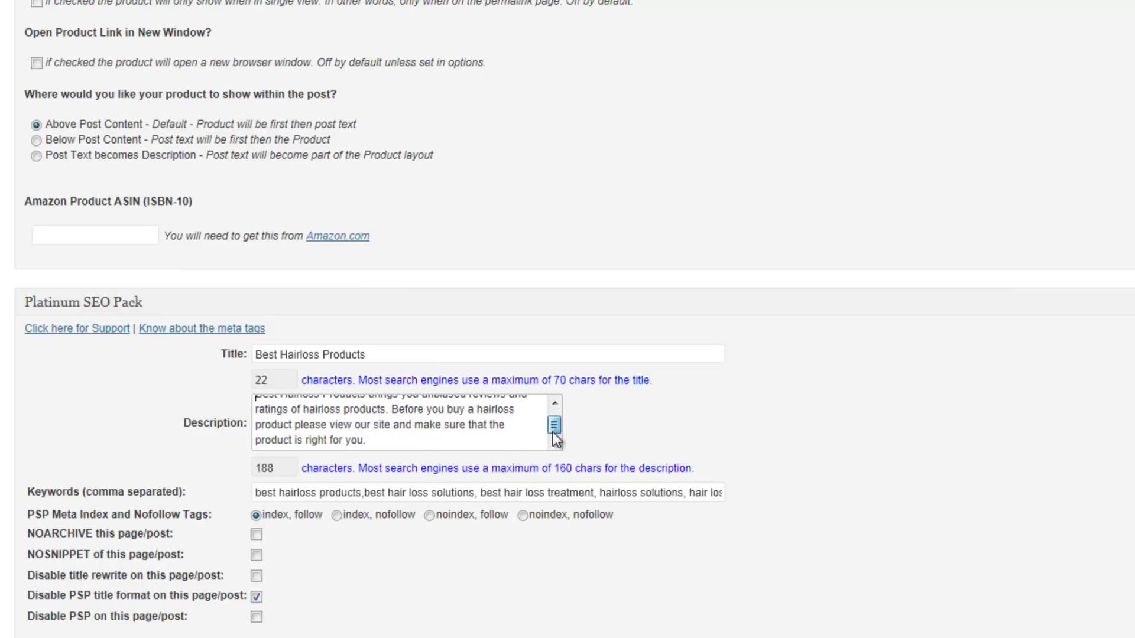
left_click(421, 443)
Examine the comma-separated Keywords field and compare it with the Description text in the Platinum SEO Pack settings.
left_click_drag(258, 494, 771, 484)
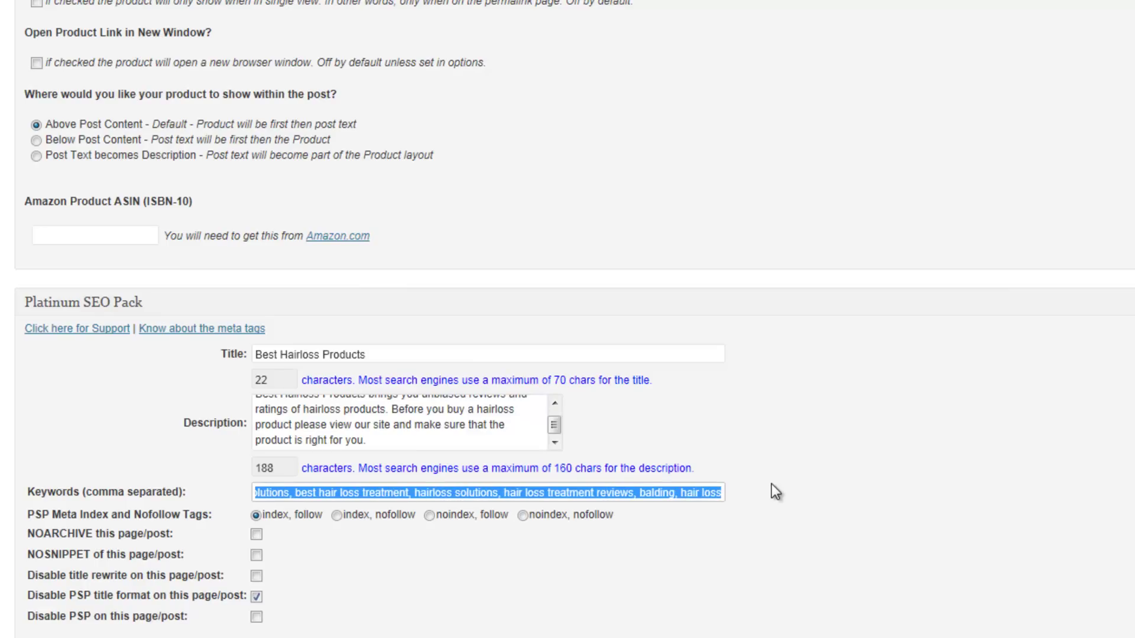
left_click_drag(290, 492, 196, 497)
left_click_drag(366, 441, 247, 406)
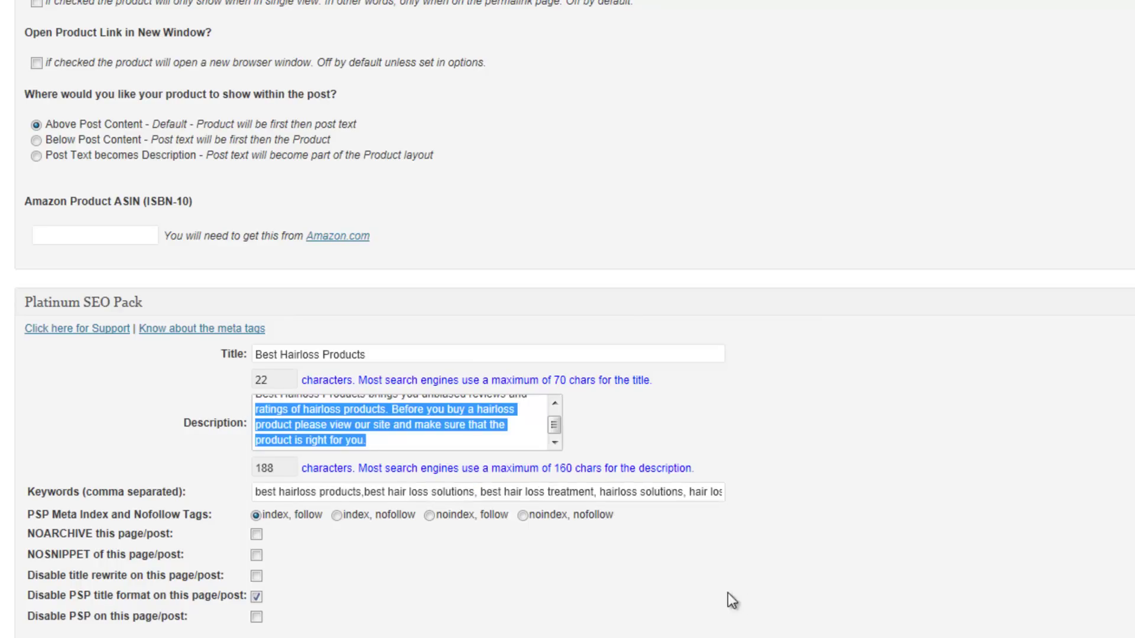
left_click(818, 594)
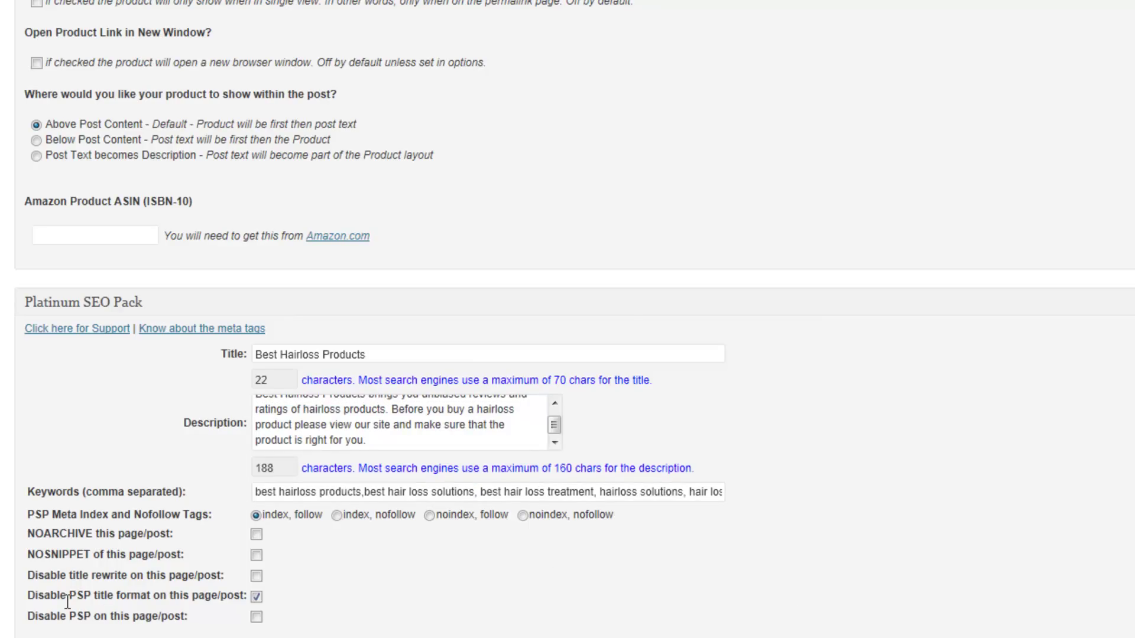
Examine the "Disable PSP title format on this page/post" option and return to the page title.
left_click_drag(28, 597, 438, 613)
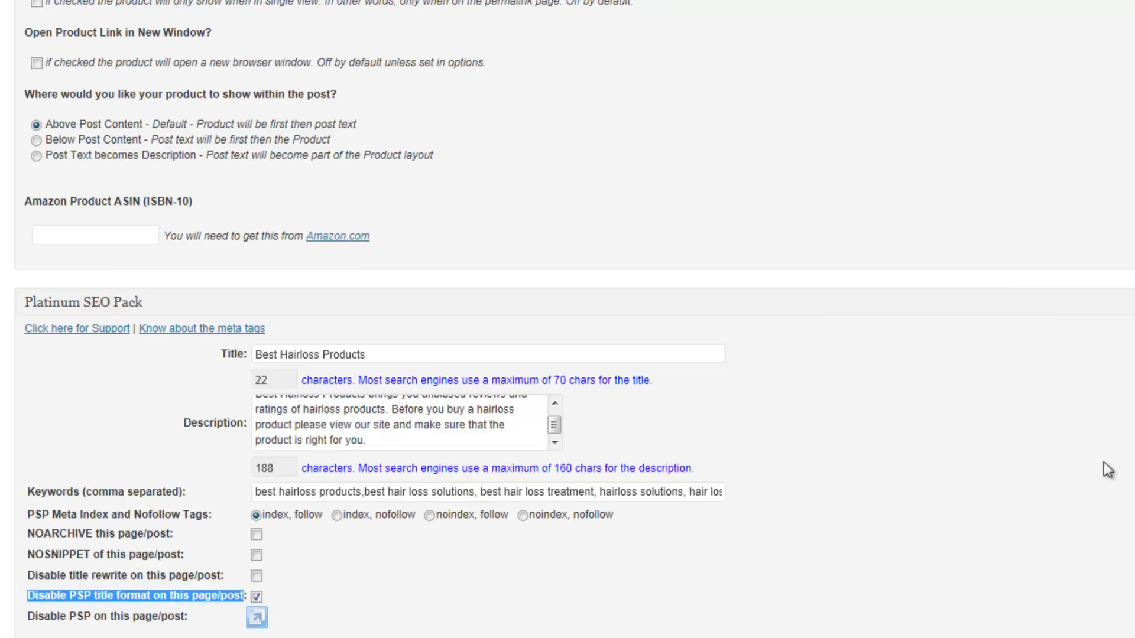
scroll(1107, 469, "up", 12)
scroll(575, 319, "up", 3)
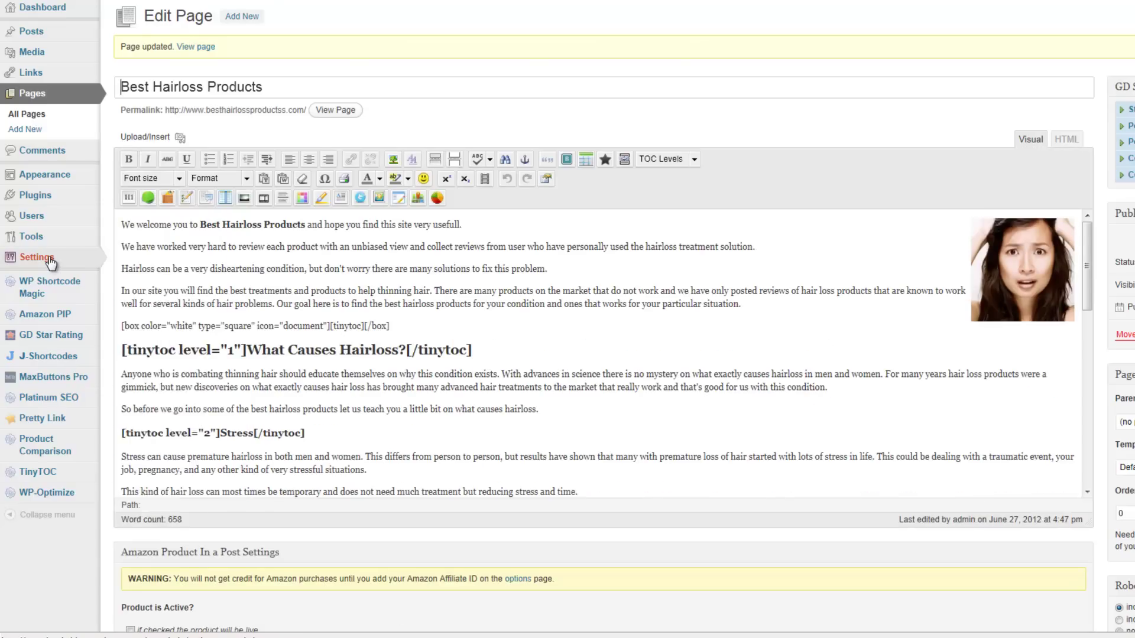
In the site's Reading Settings, set the front page to the static page "Best Hairloss Products" and save the changes.
mouse_move(48, 257)
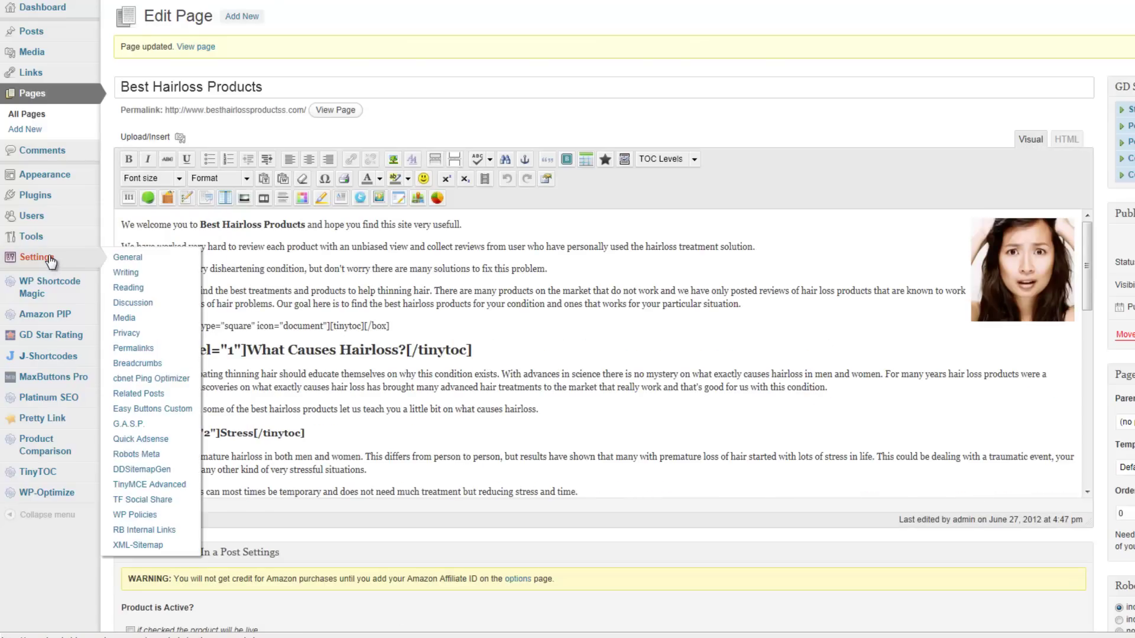
left_click(163, 263)
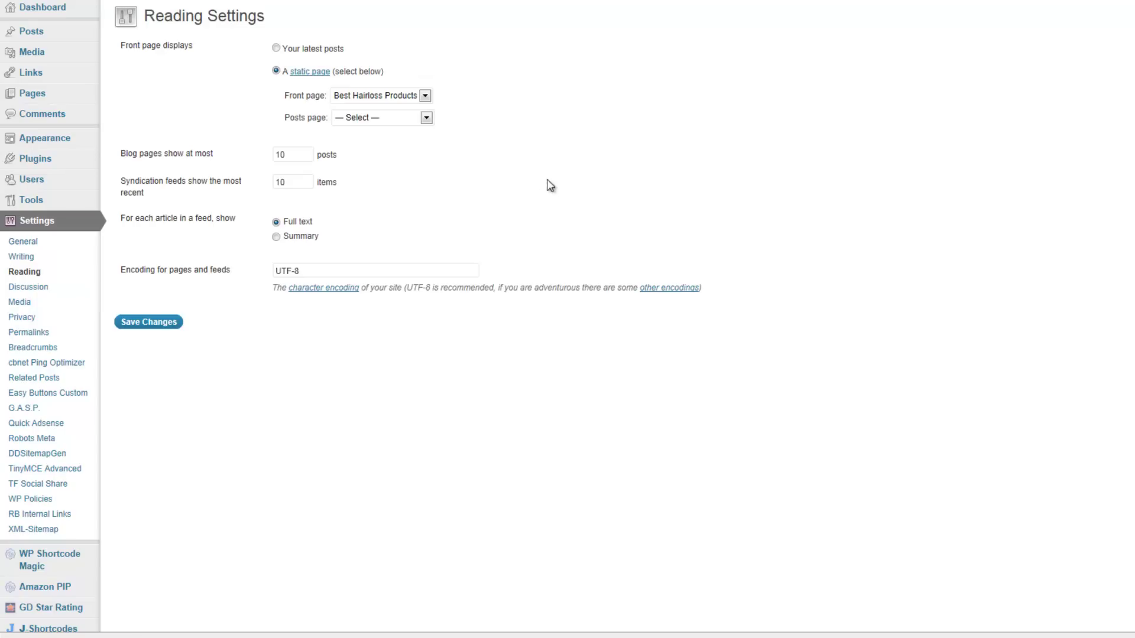
left_click(276, 49)
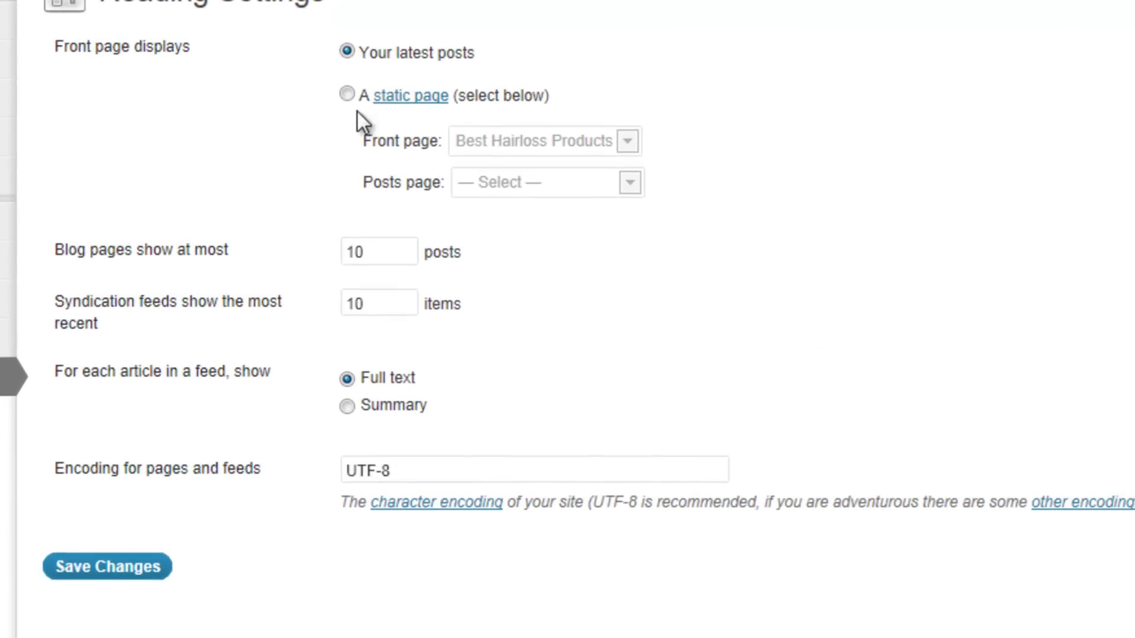
left_click(347, 95)
left_click(626, 140)
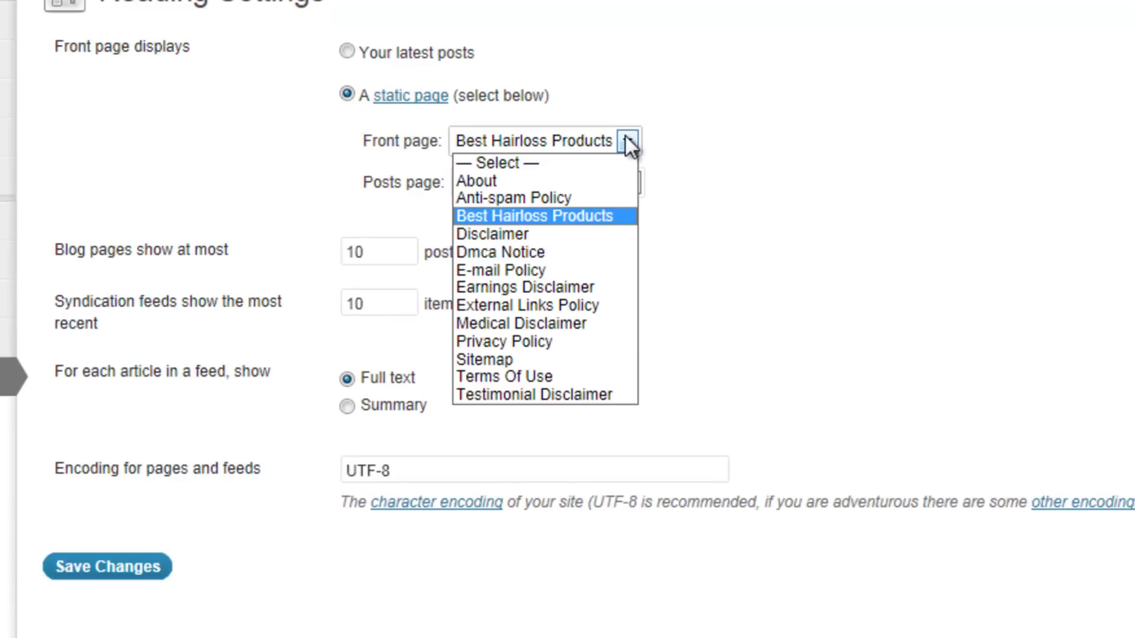
left_click(590, 214)
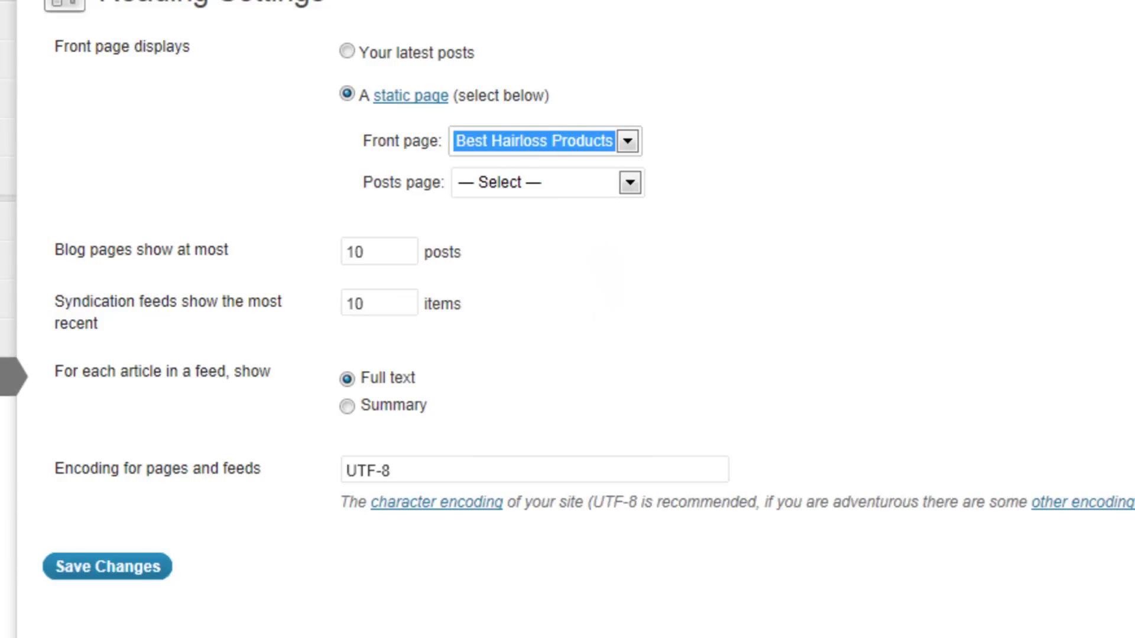
left_click(107, 571)
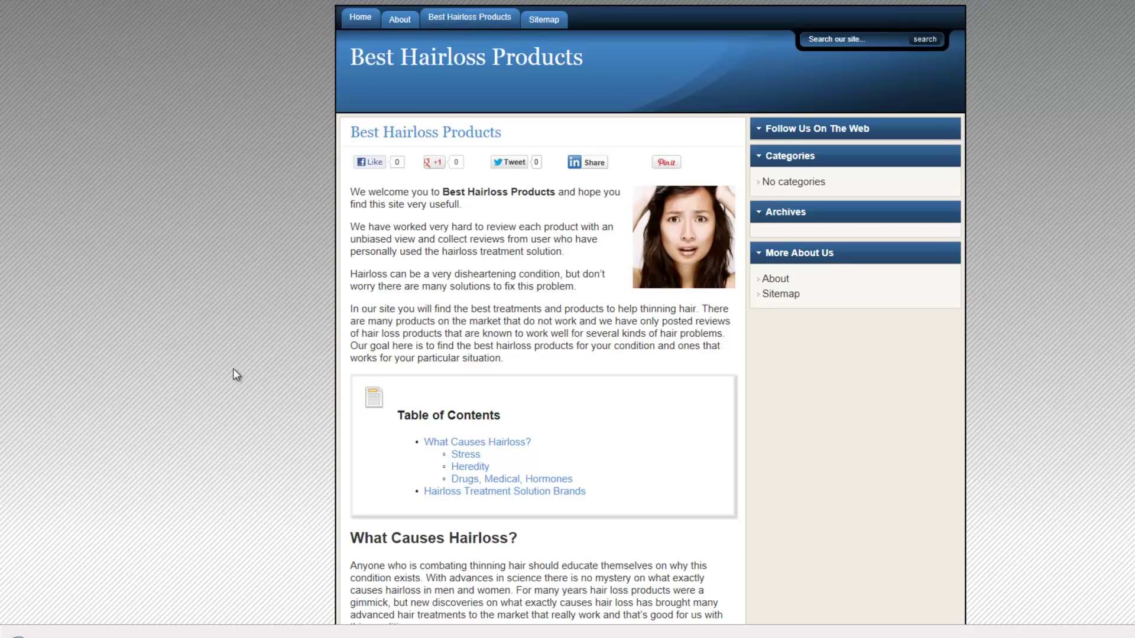
View the source code of the live Best Hairloss Products page and check its title tag.
right_click(294, 245)
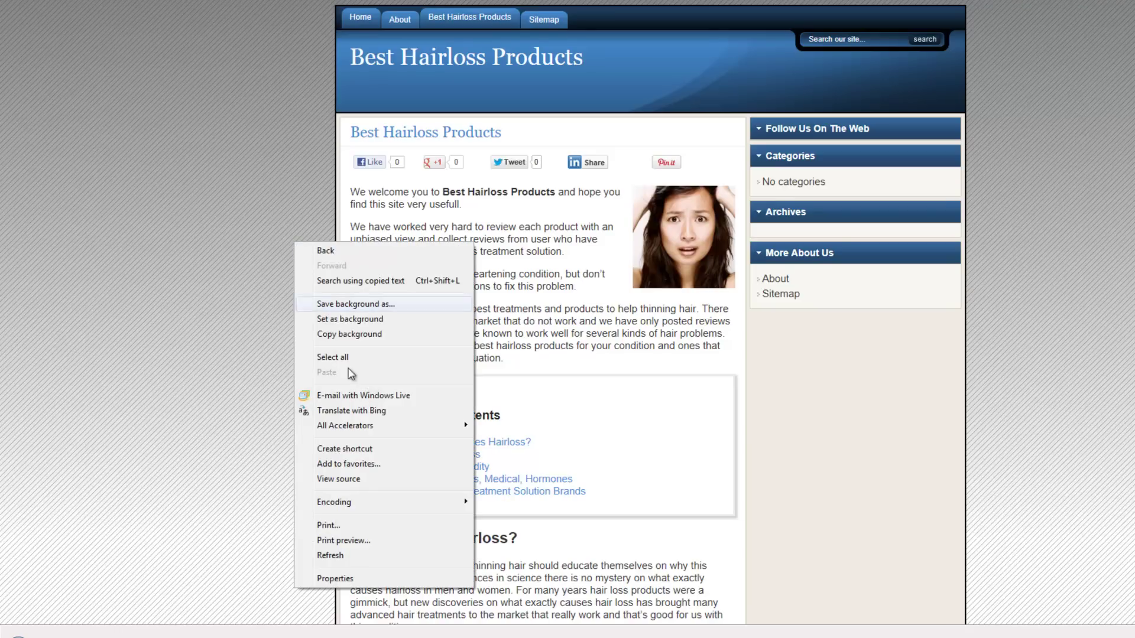
left_click(352, 480)
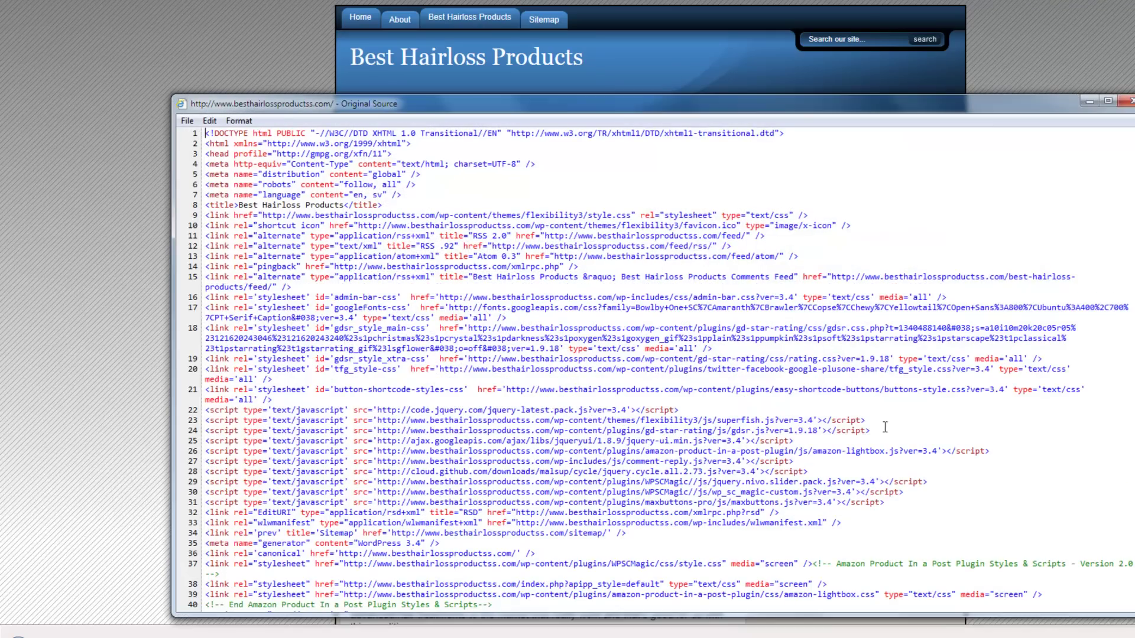
left_click_drag(343, 205, 378, 205)
left_click_drag(437, 236, 438, 239)
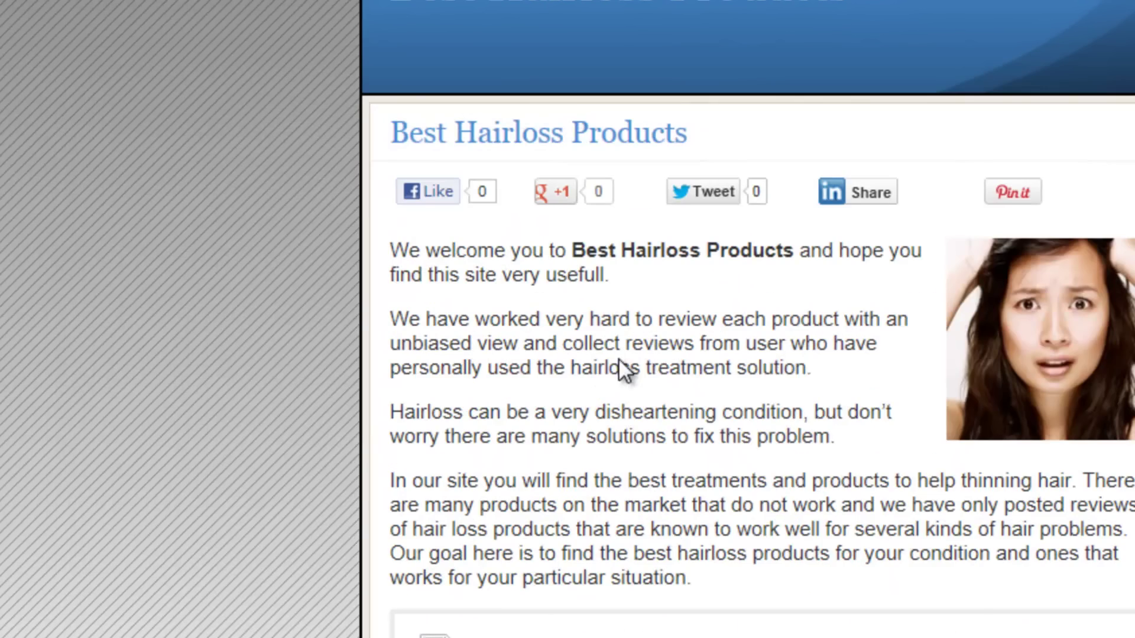
Reopen the live page's source code and search it for "title".
right_click(618, 358)
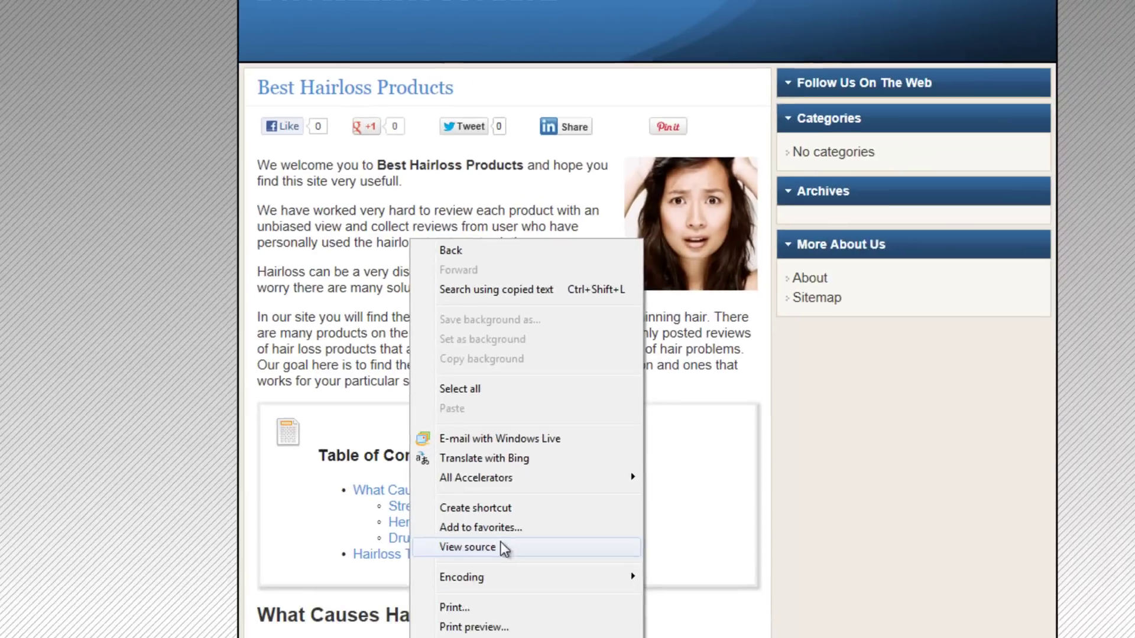
left_click(705, 637)
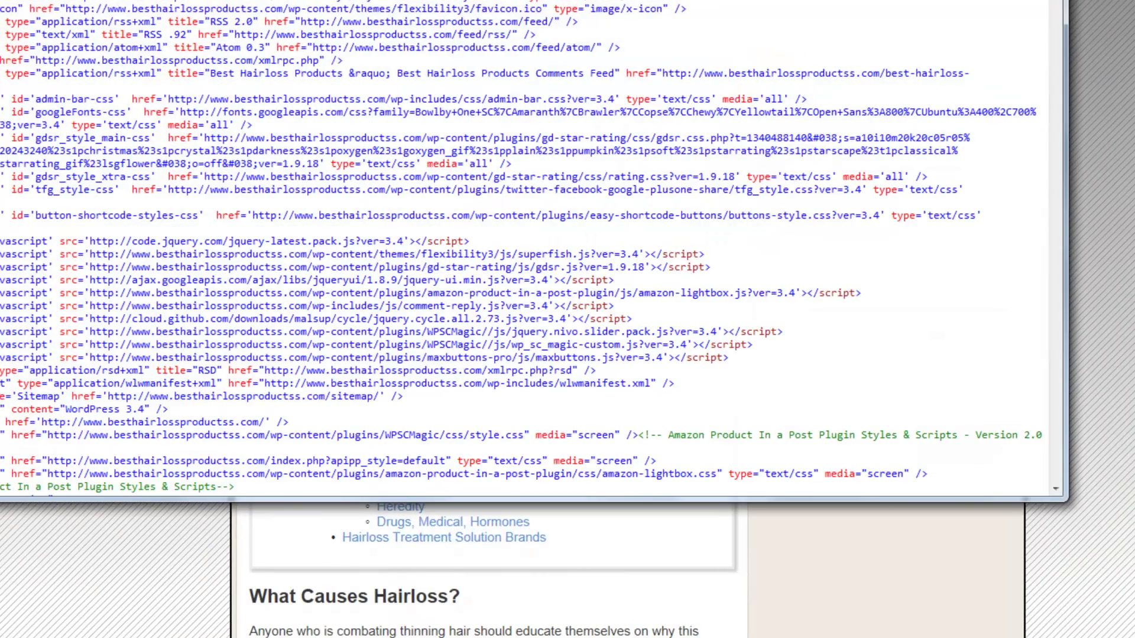
left_click_drag(532, 0, 663, 0)
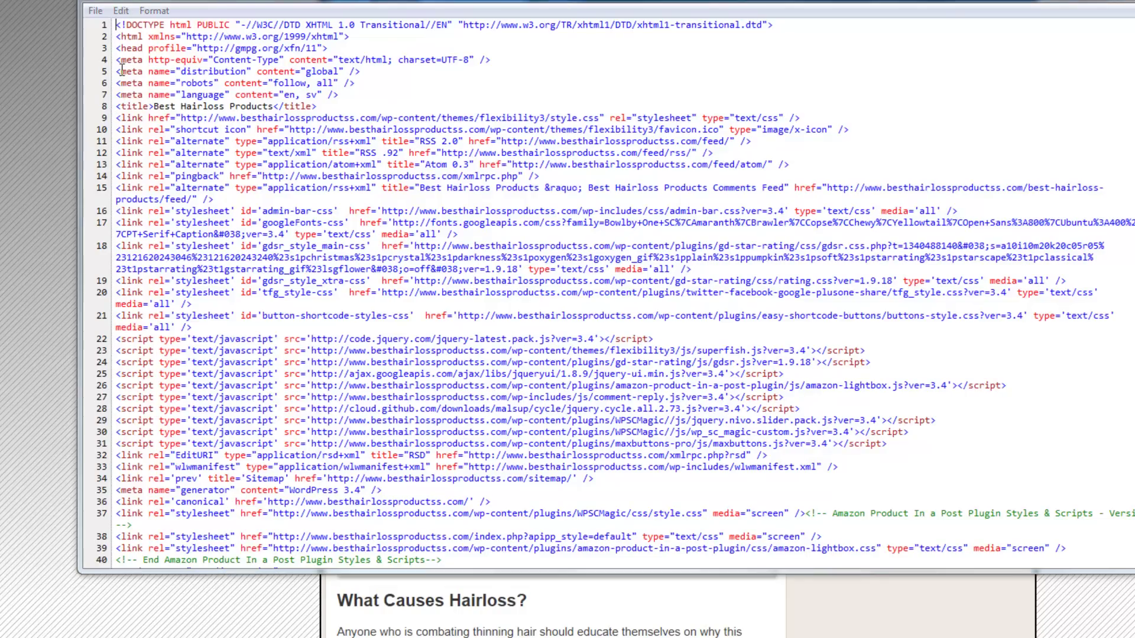
key("ctrl+f")
type("title")
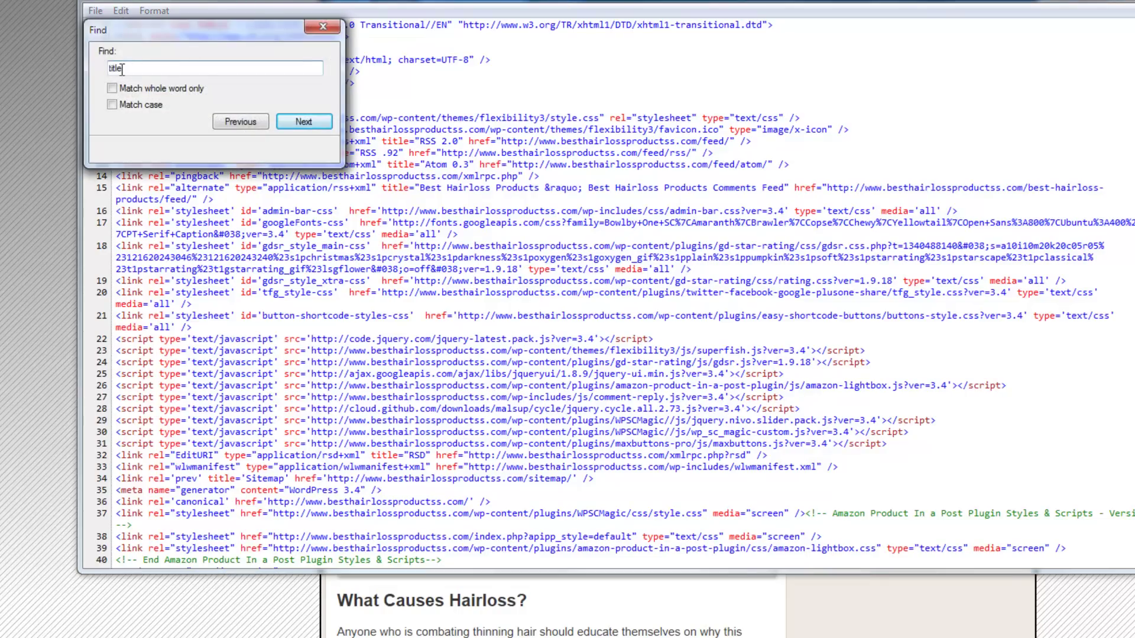
left_click(304, 121)
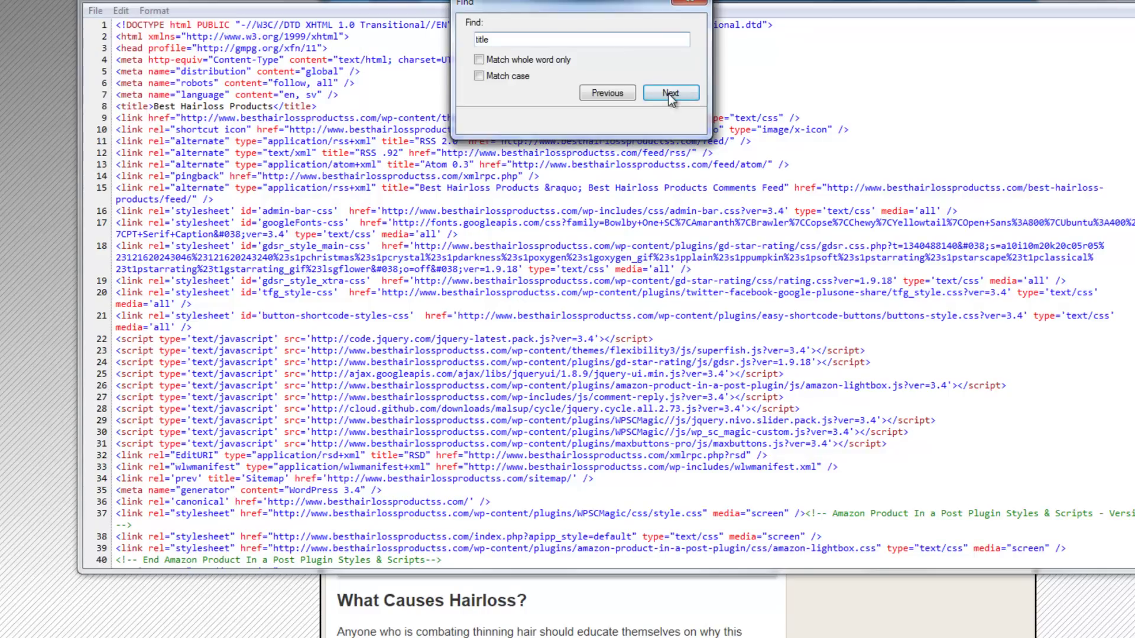
Highlight the text inside the title tag on line 8, and close the search and the source code window.
left_click(305, 107)
mouse_move(153, 105)
left_mouse_down()
mouse_move(275, 105)
mouse_move(154, 106)
left_mouse_up()
left_click(275, 106)
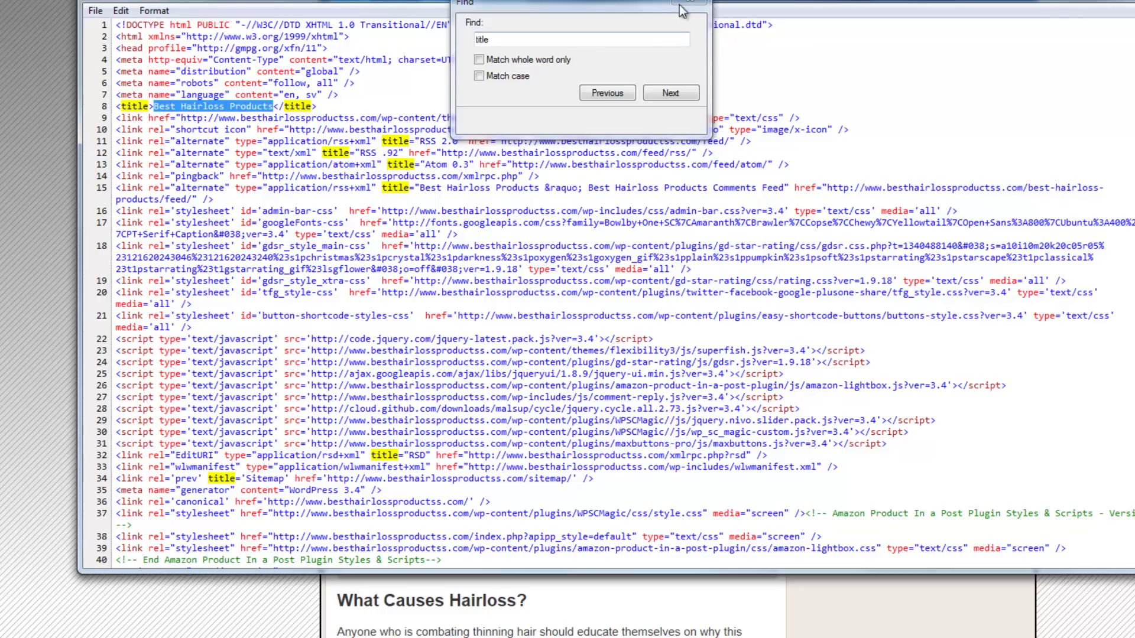
left_click(698, 4)
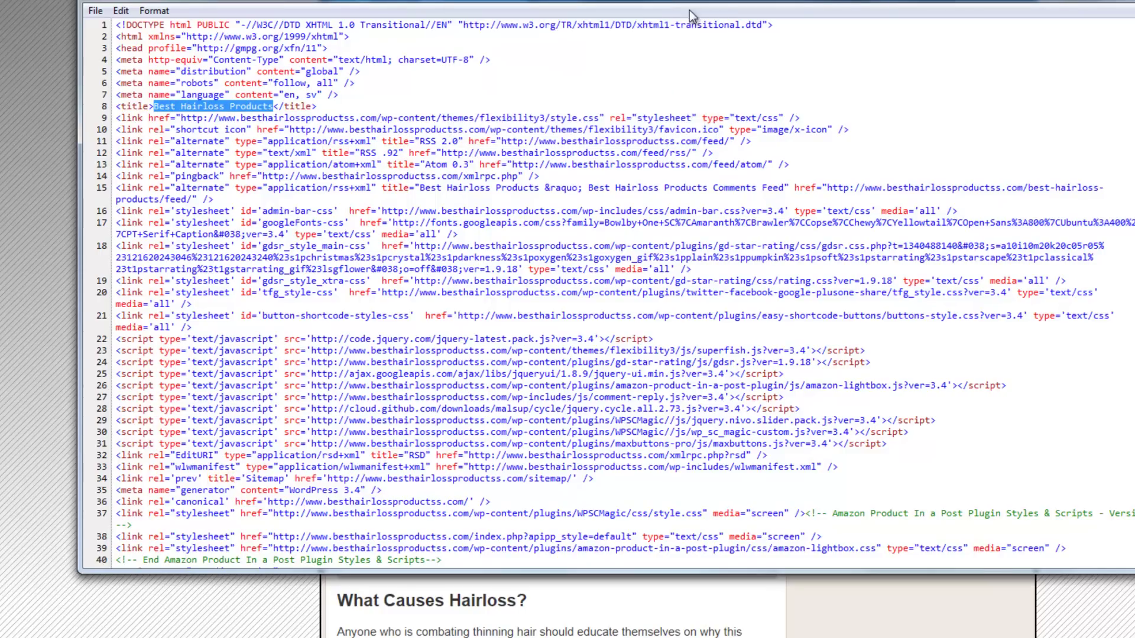
key("alt+F4")
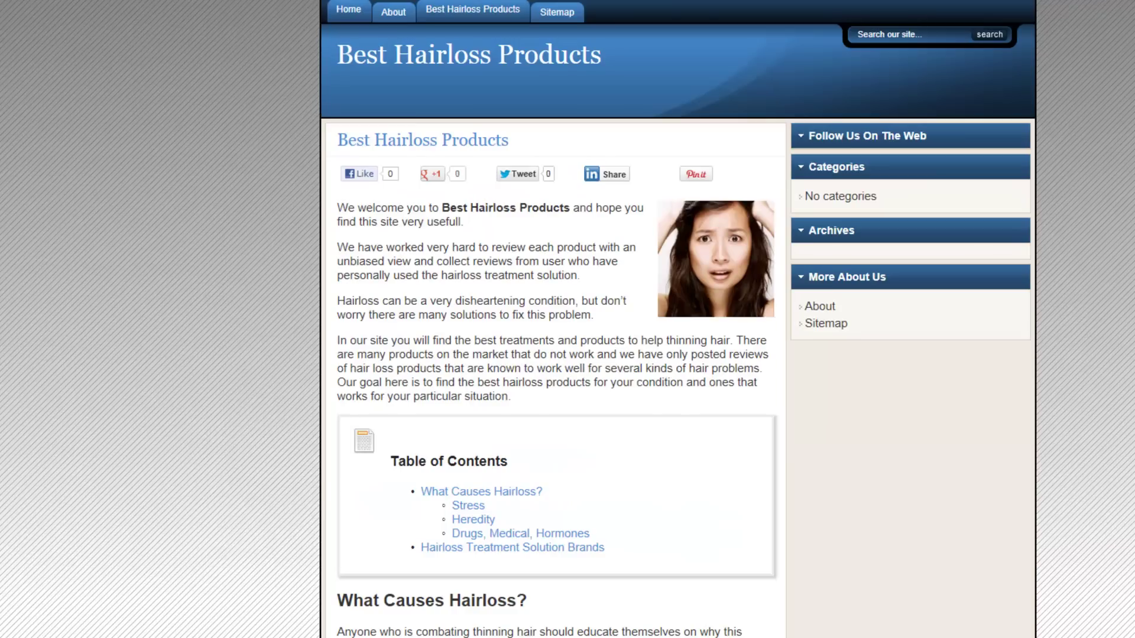
Open the live page for editing and untick "Disable PSP title format on this page/post" in the Platinum SEO Pack settings.
scroll(493, 437, "down", 20)
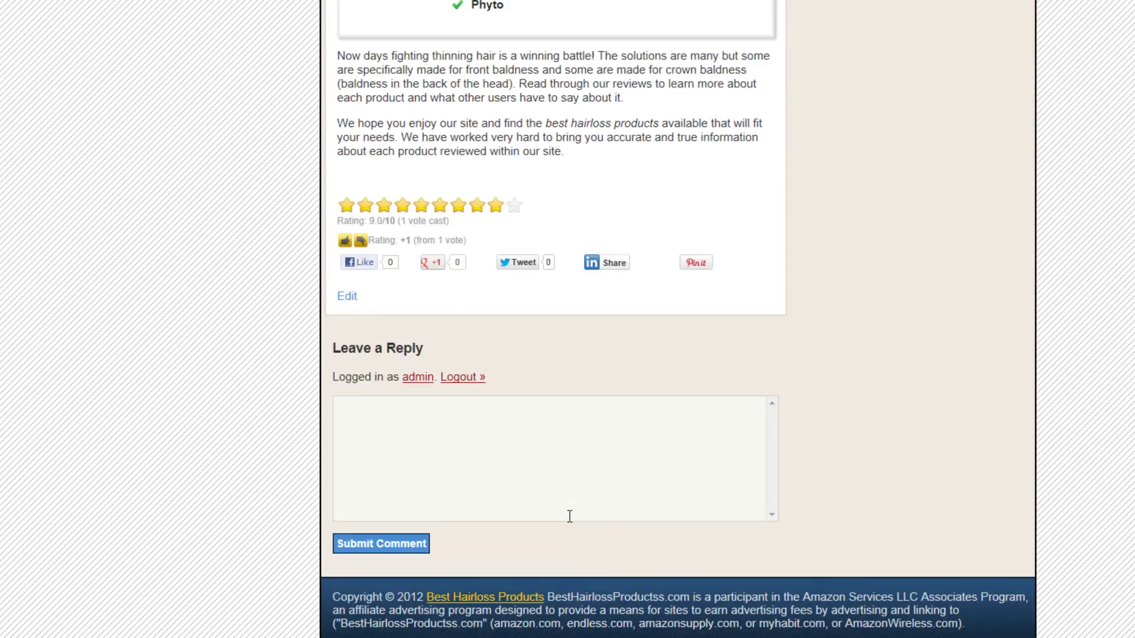
left_click(347, 296)
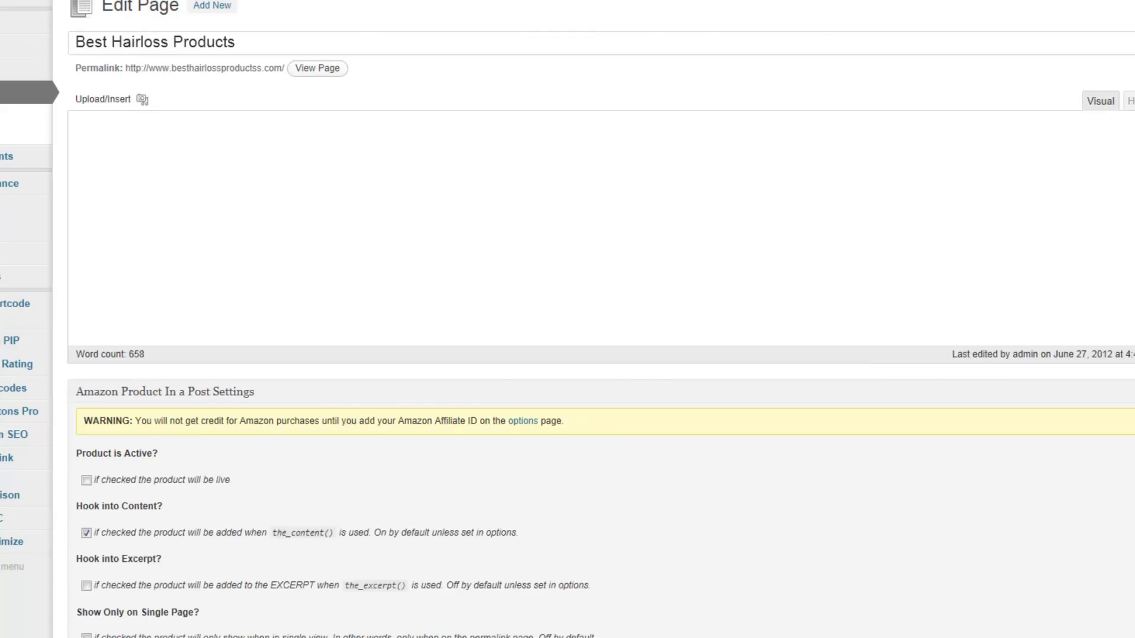
scroll(709, 437, "down", 15)
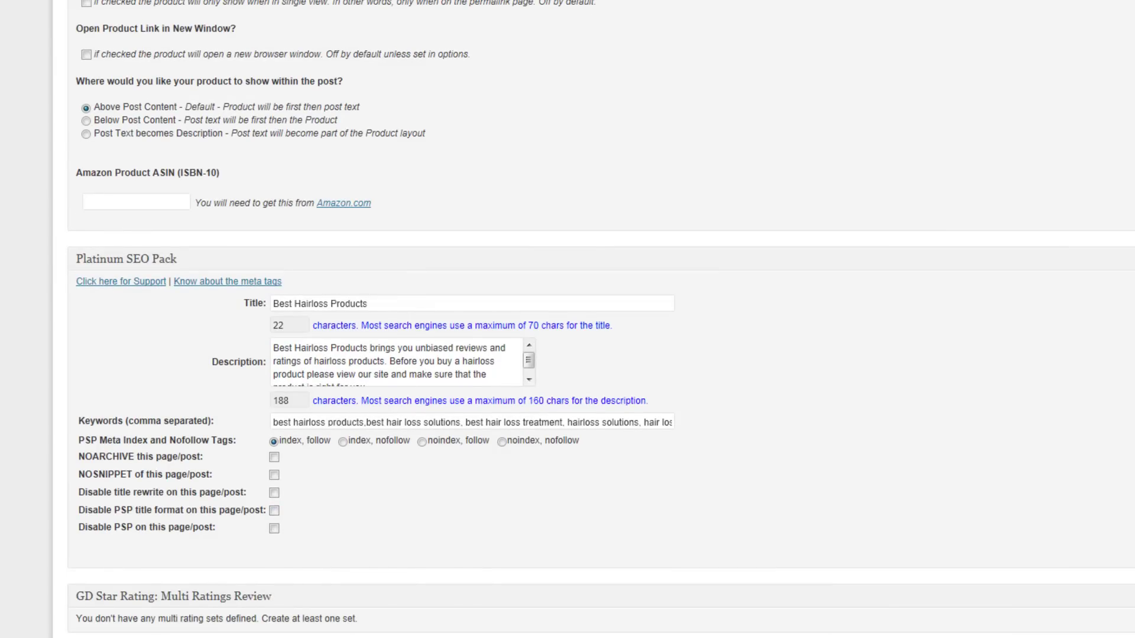
scroll(591, 319, "up", 10)
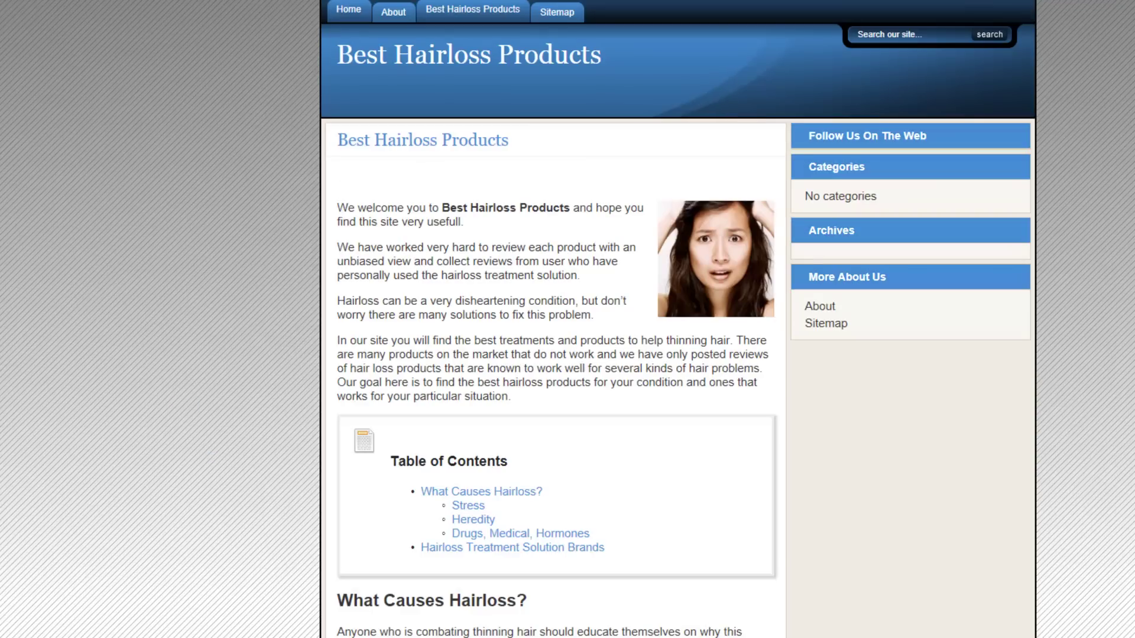
Close the old source window, view the live page's source again, and examine the text inside its title tag.
mouse_move(484, 637)
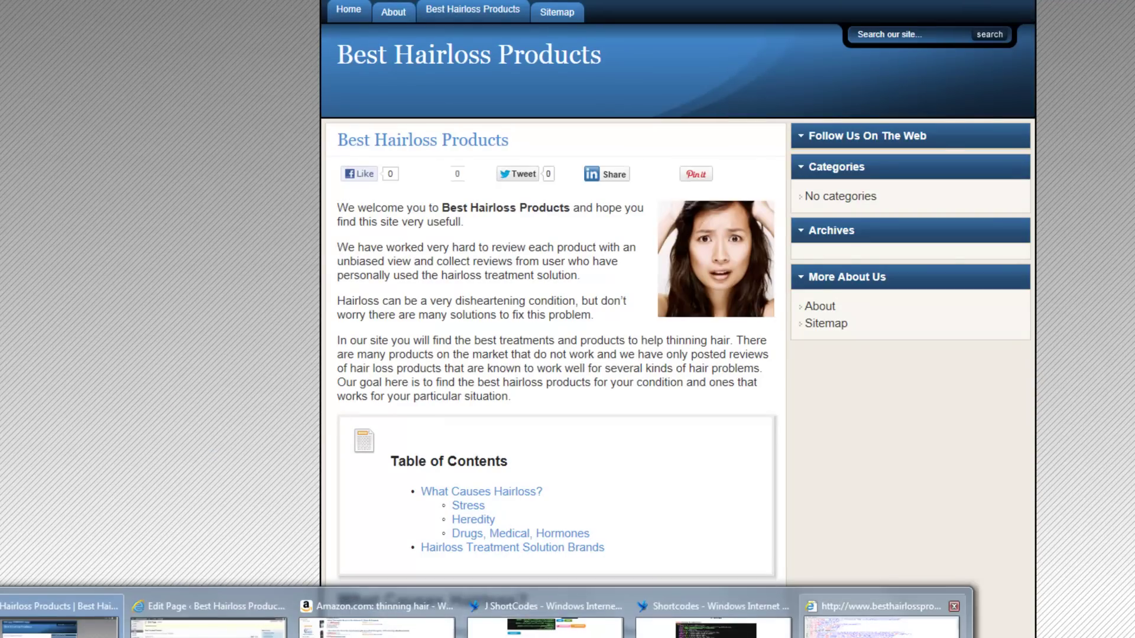
left_click(880, 621)
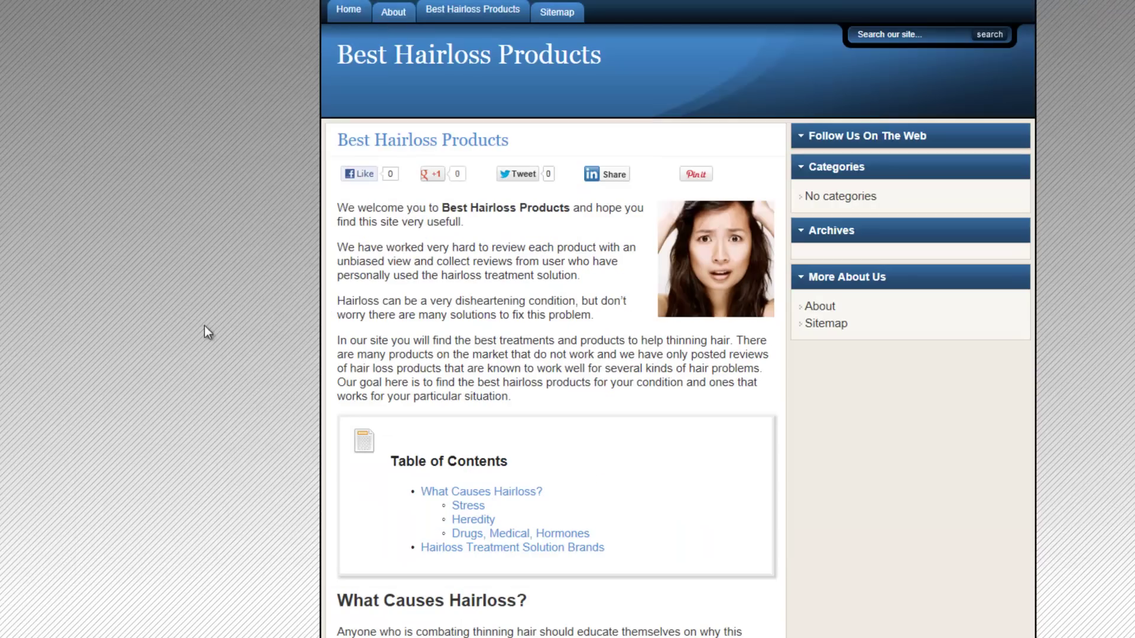
right_click(206, 327)
left_click(264, 208)
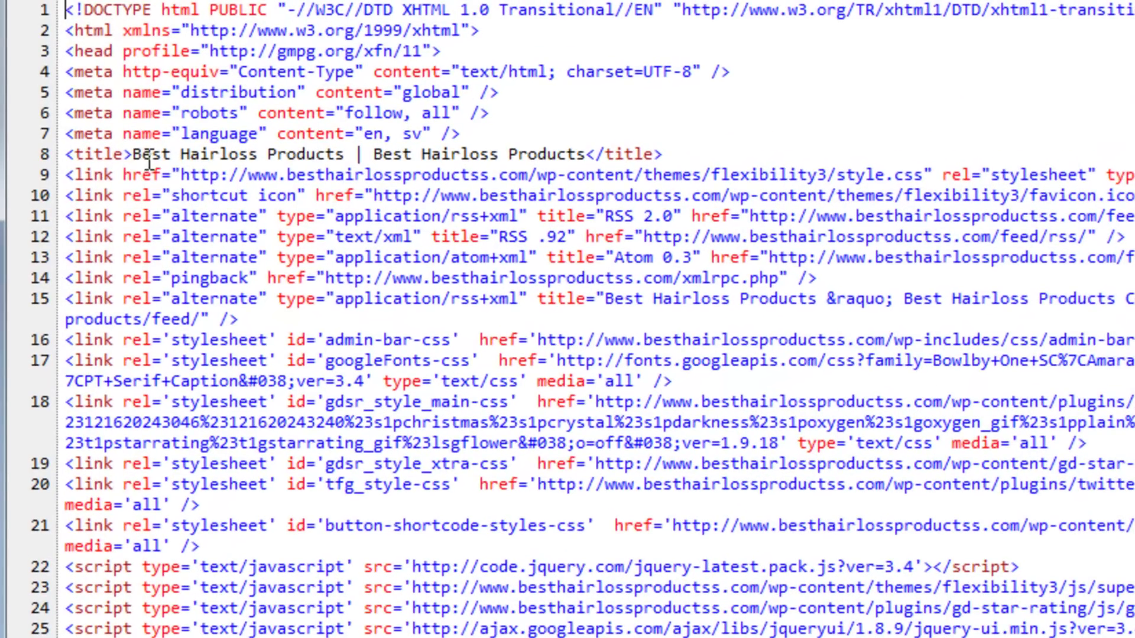
left_click_drag(134, 159, 594, 147)
left_click(722, 171)
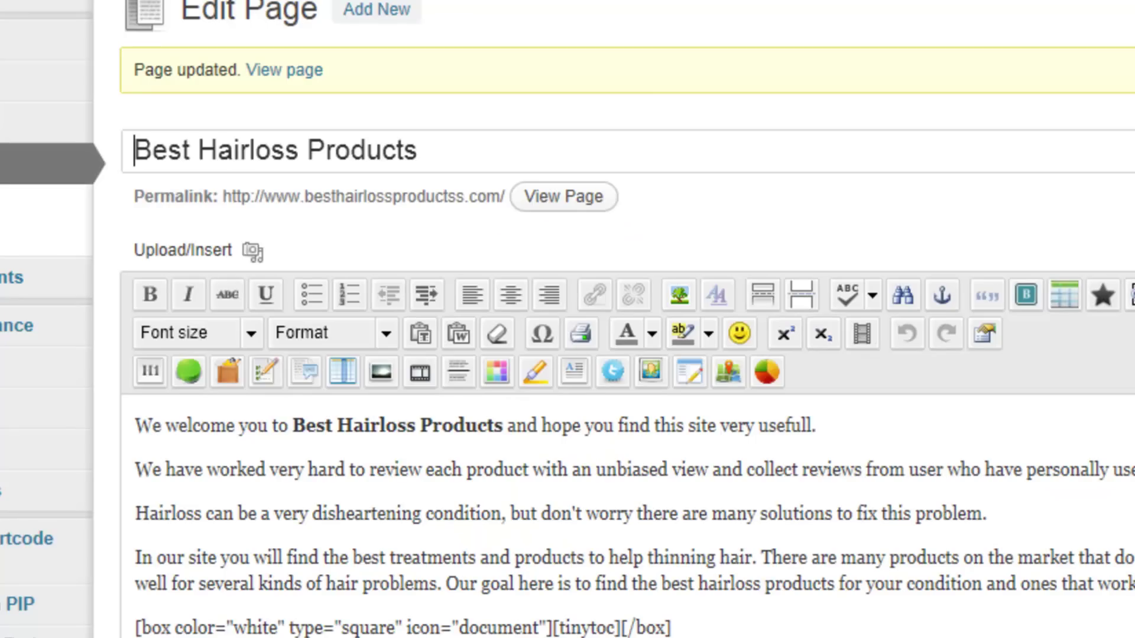
Tick "Disable PSP title format on this page/post" in the page's Platinum SEO Pack settings.
scroll(865, 560, "down", 15)
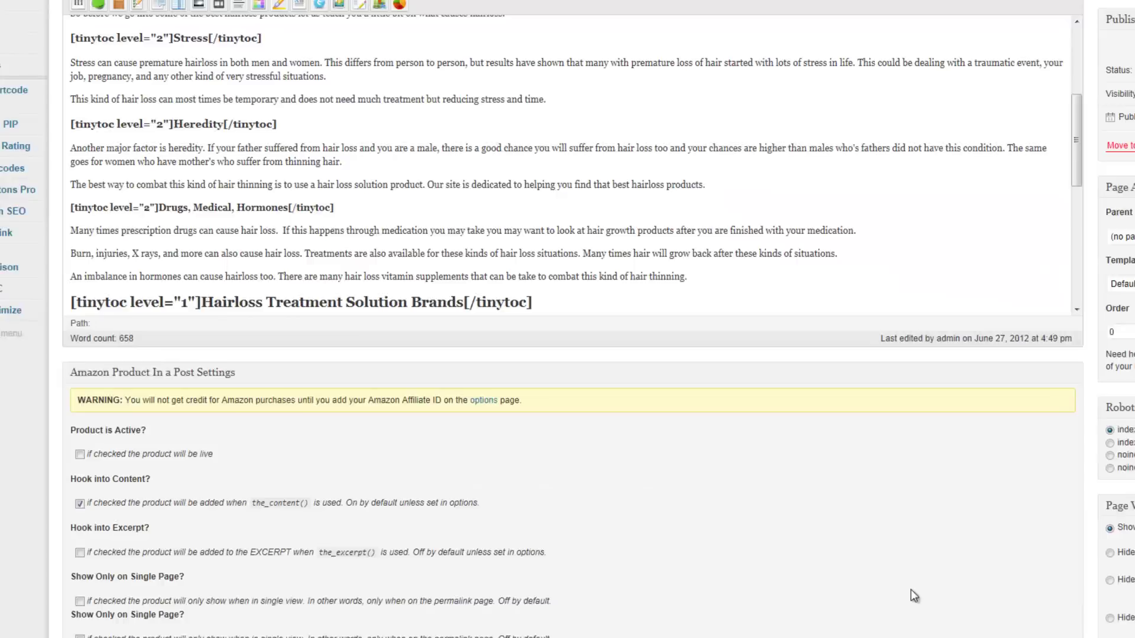
scroll(864, 560, "down", 6)
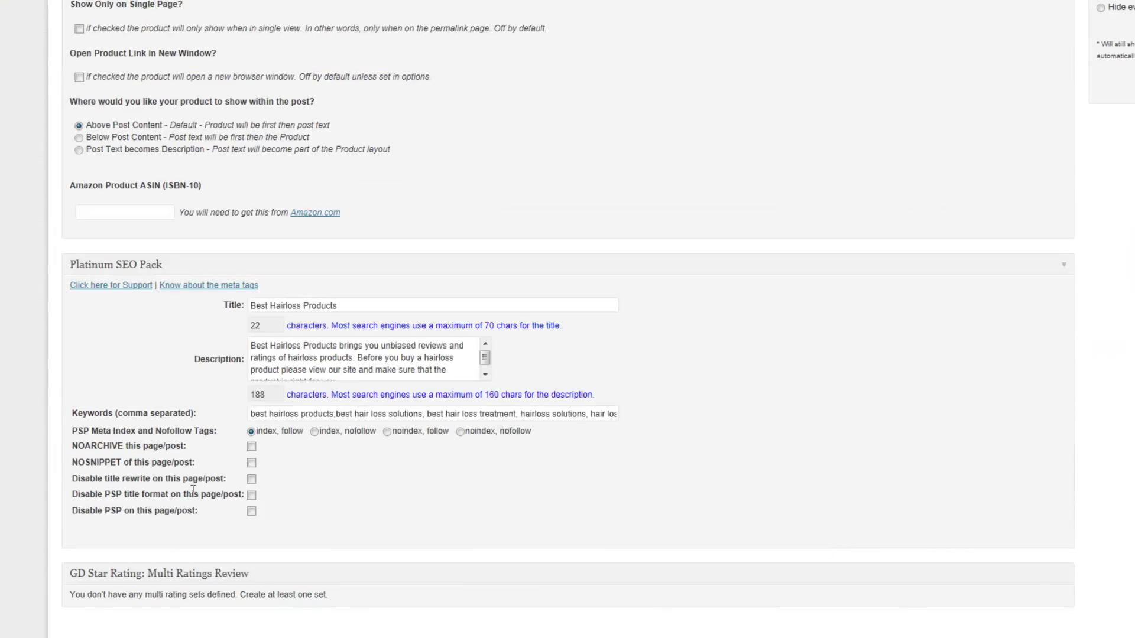
left_click(251, 495)
scroll(1072, 491, "up", 2)
scroll(568, 319, "up", 6)
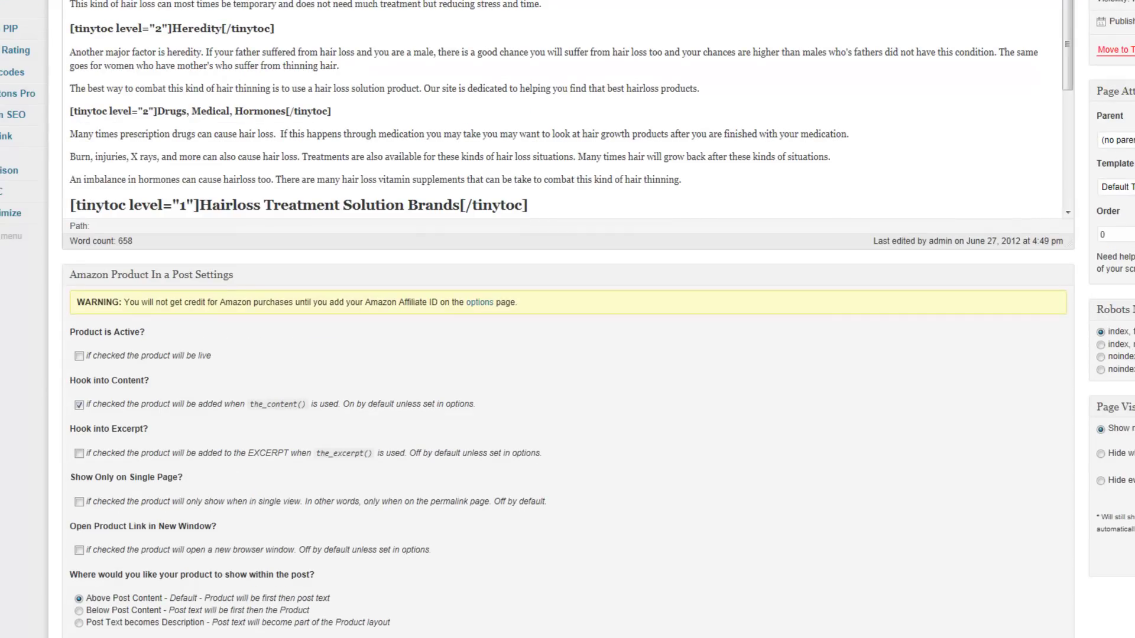
scroll(932, 343, "down", 8)
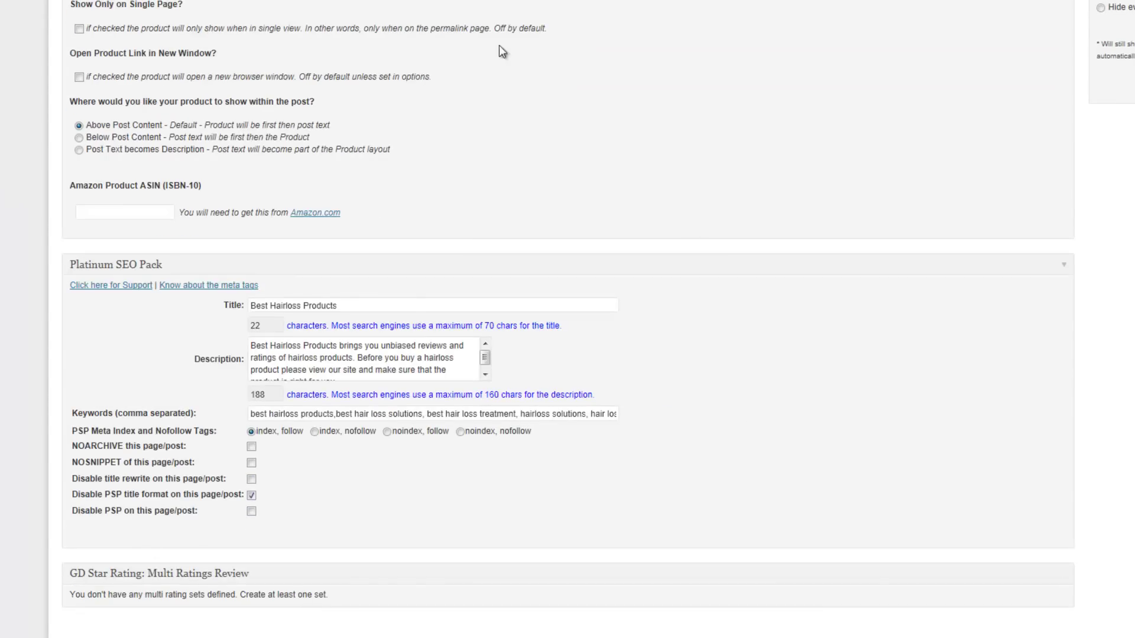
scroll(693, 228, "up", 10)
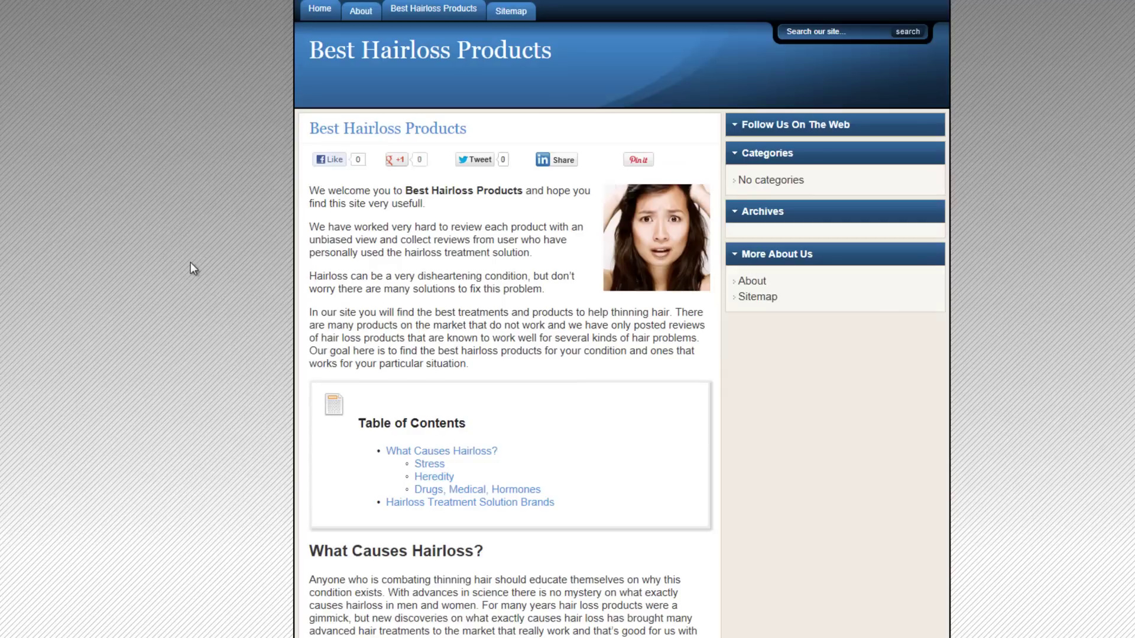
Refresh the live page, view its source code, and highlight the text inside the title tag on line 8.
right_click(190, 263)
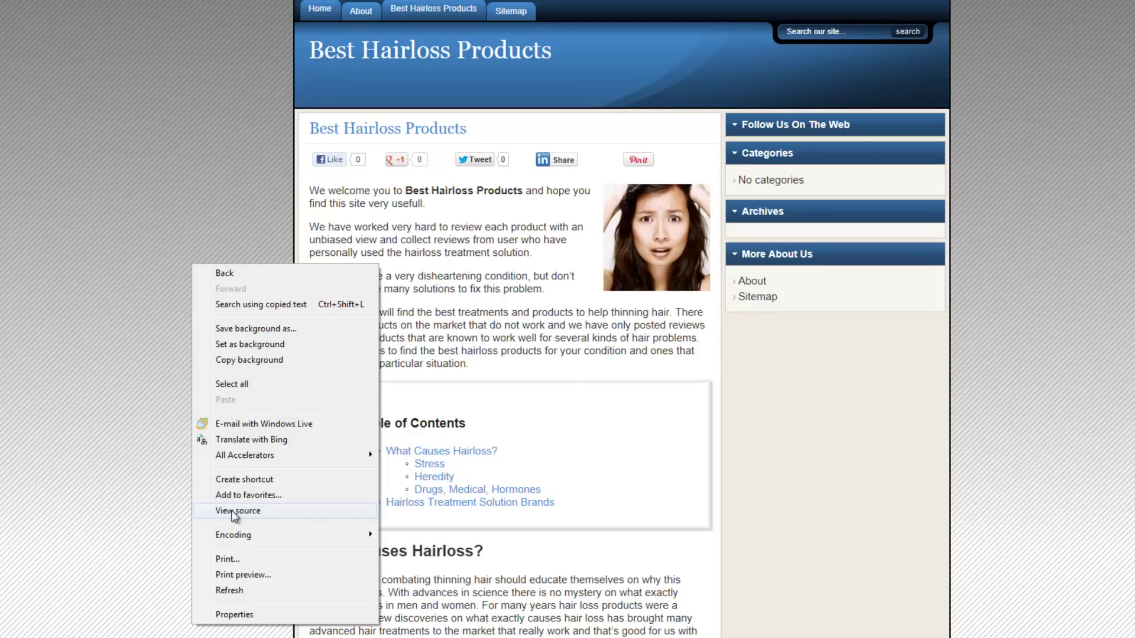
left_click(236, 591)
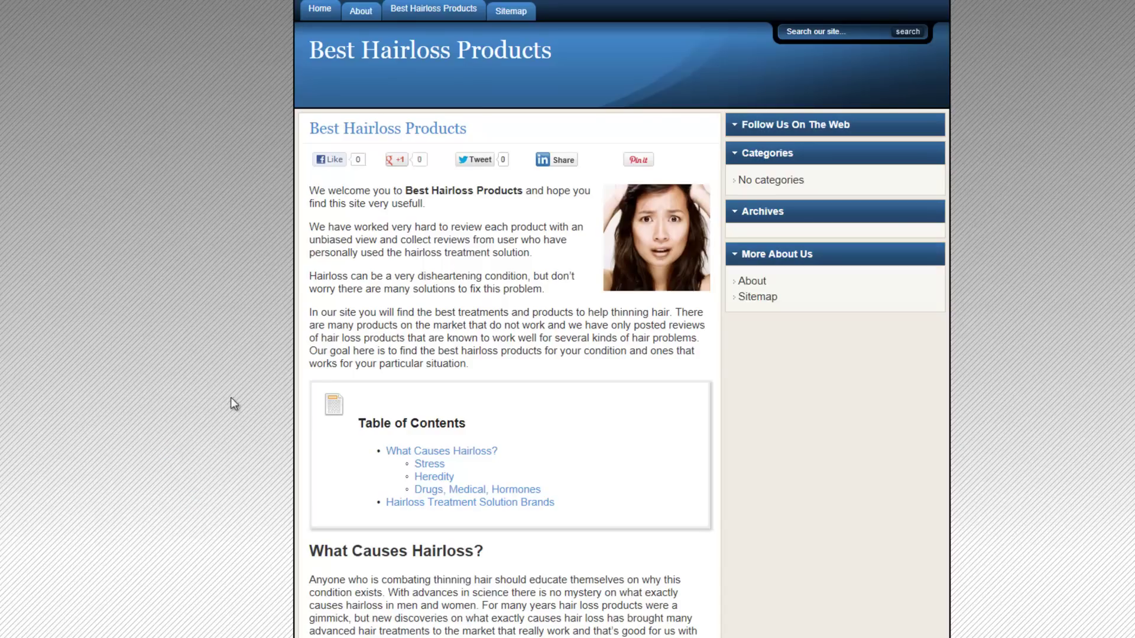
right_click(252, 242)
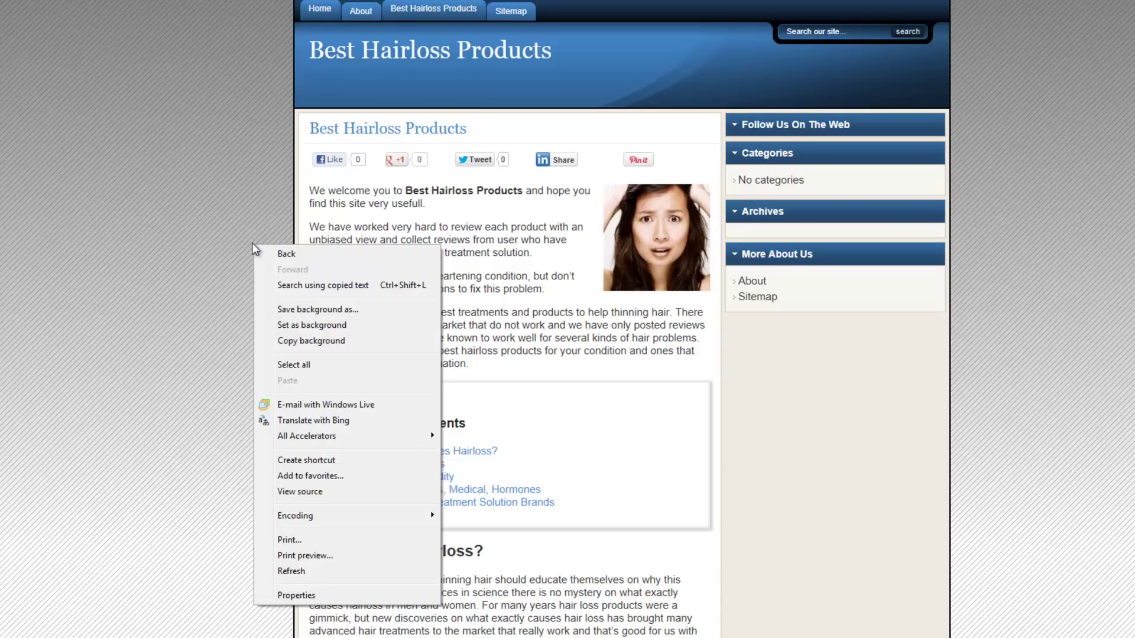
left_click(301, 492)
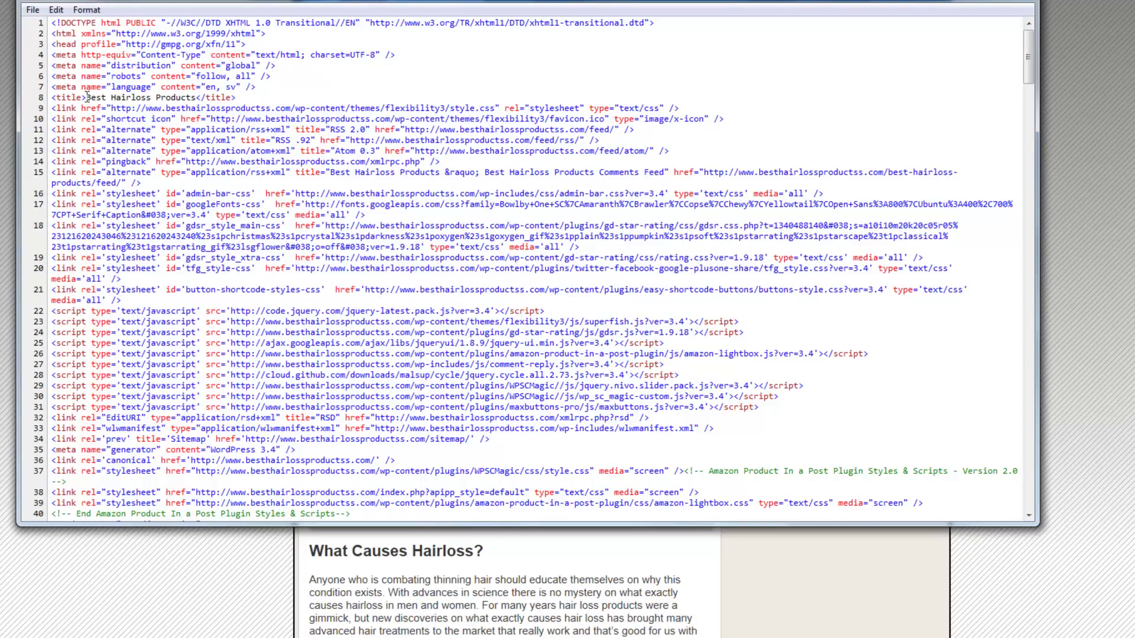
left_click_drag(85, 97, 204, 96)
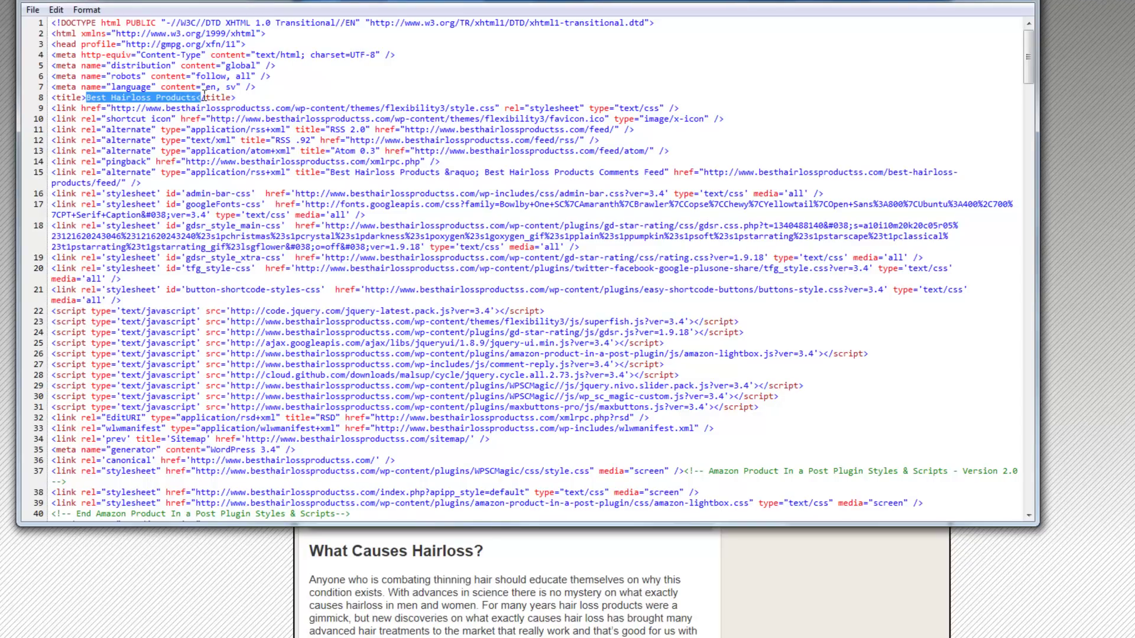
left_click(253, 97)
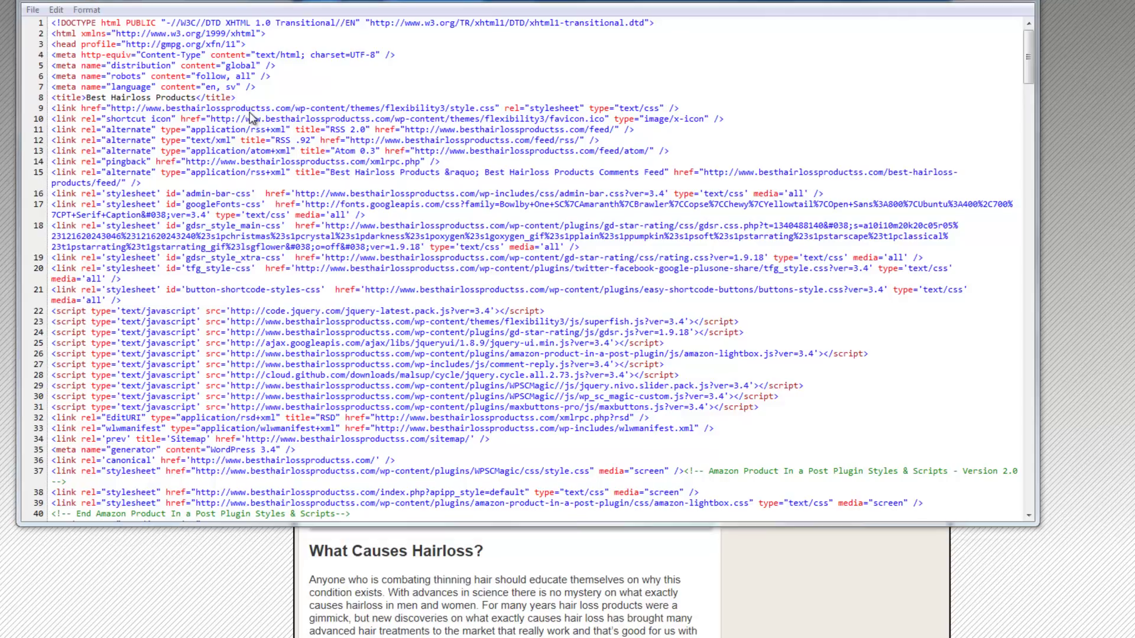
Search the source code for "keywords" and highlight the content of the keywords and description meta tags.
key("ctrl+f")
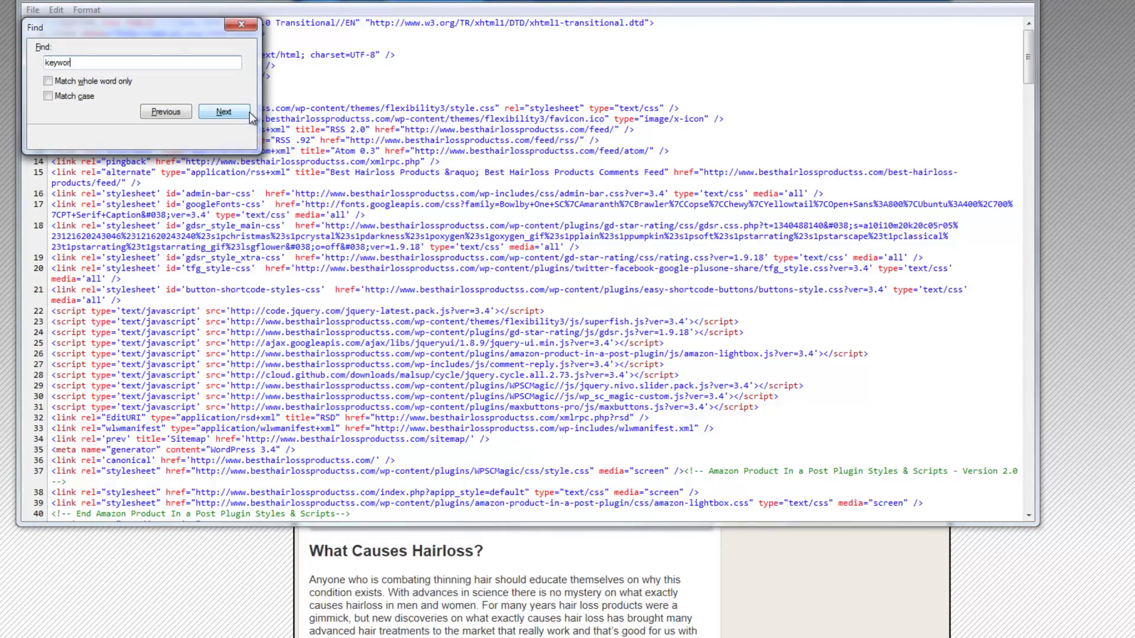
left_click(248, 114)
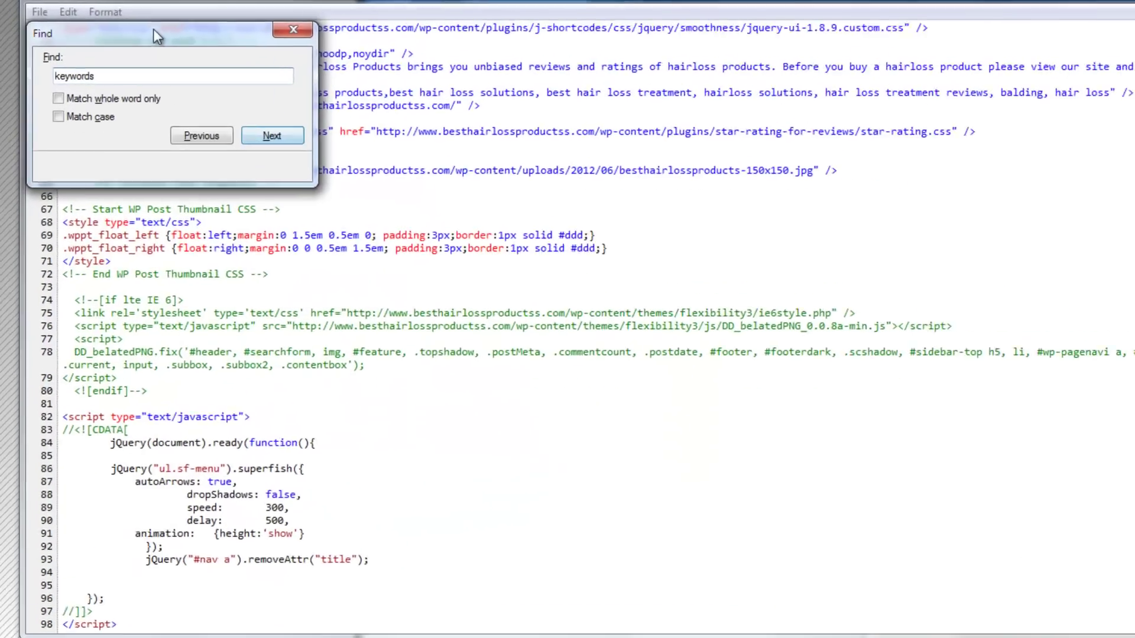
key("Escape")
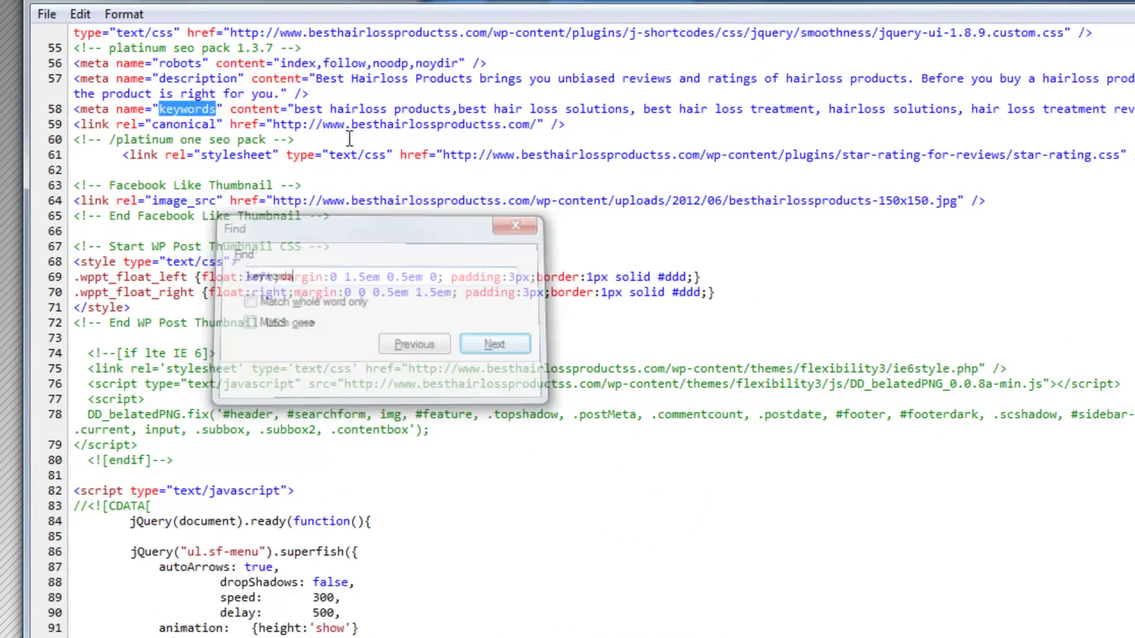
left_click_drag(297, 109, 77, 139)
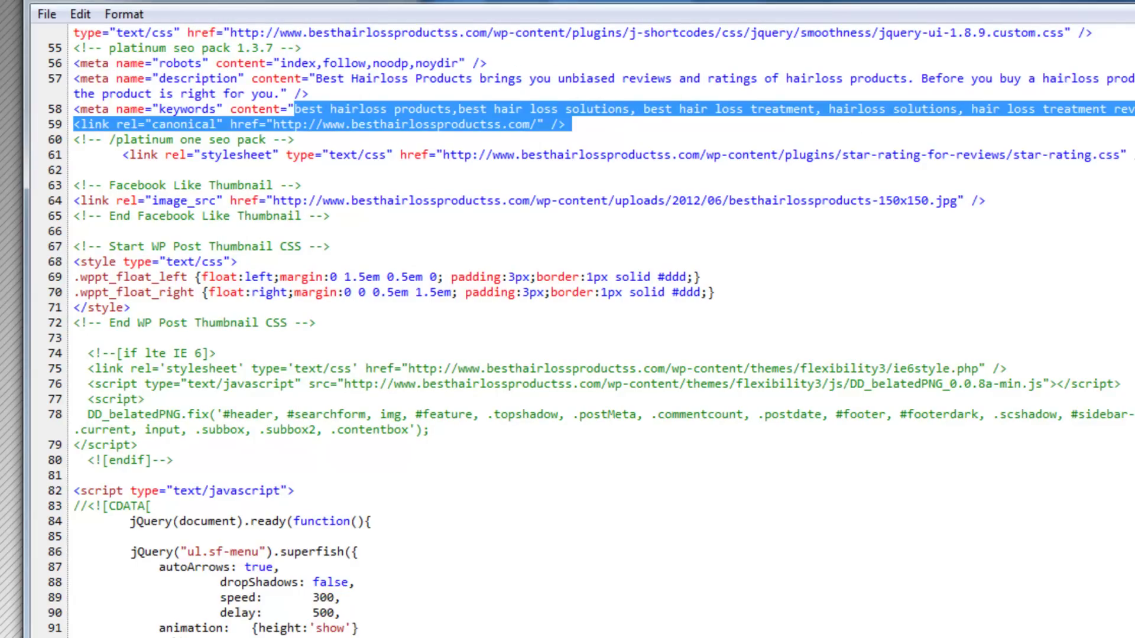
left_click(324, 79)
left_click_drag(289, 110, 1132, 93)
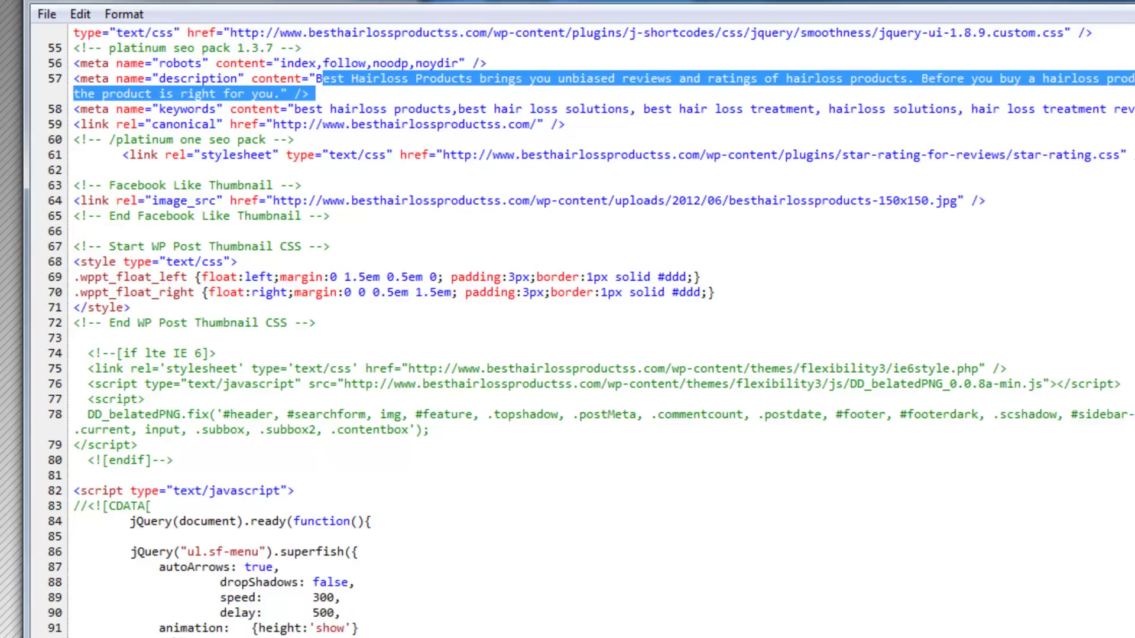
Examine the live page's introduction, table of contents, brand list, star rating and comment section.
scroll(592, 320, "up", 15)
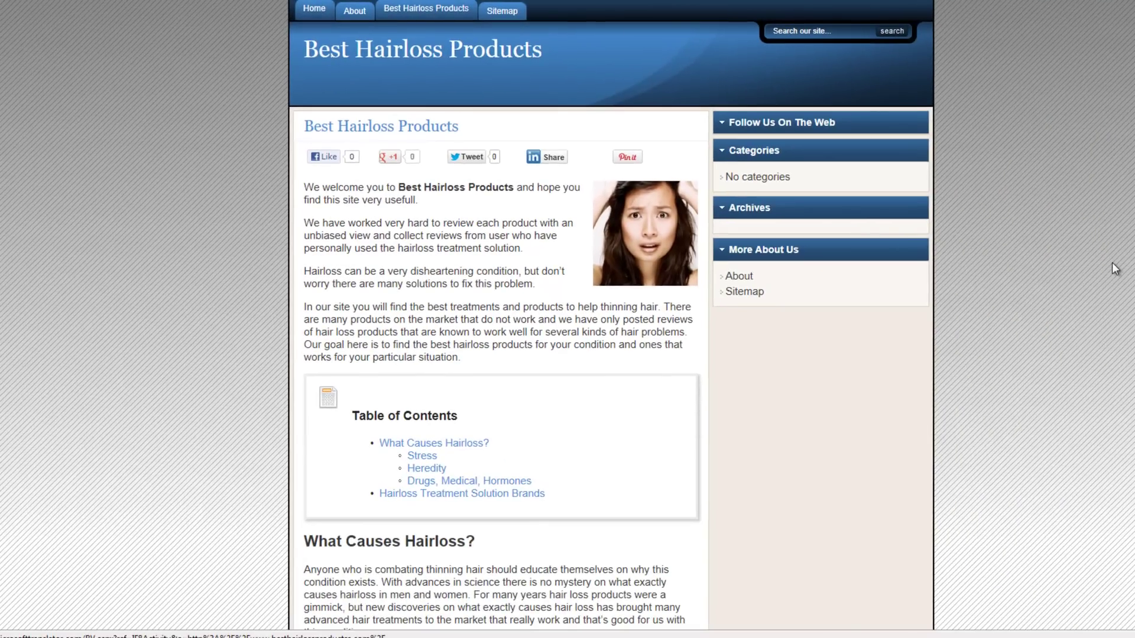
scroll(1111, 262, "down", 14)
scroll(1112, 266, "down", 8)
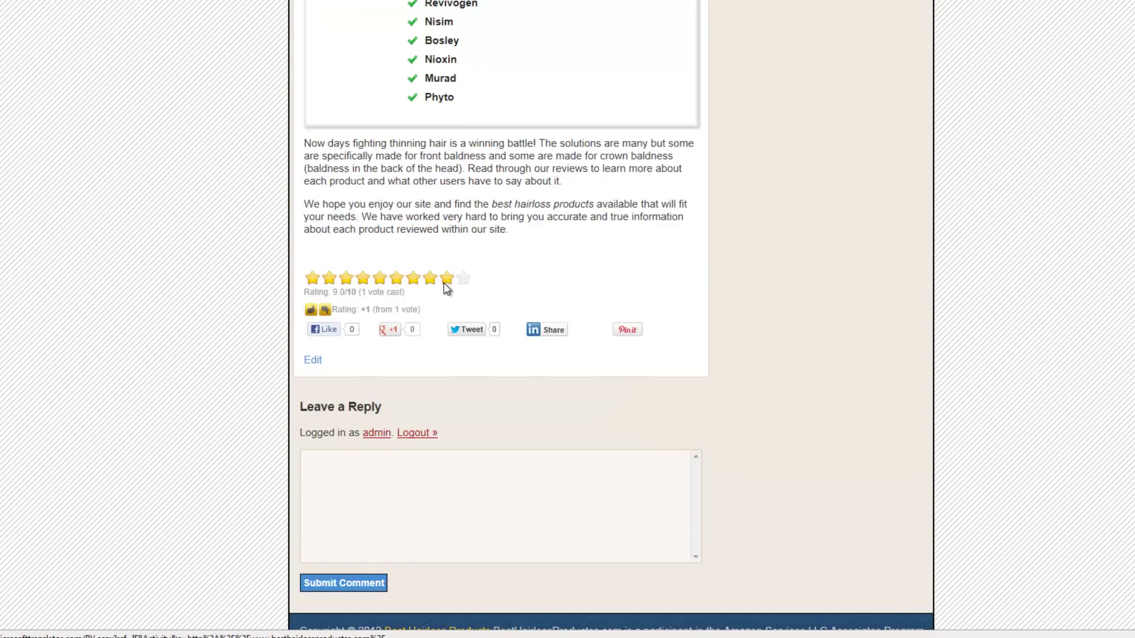
scroll(947, 278, "up", 20)
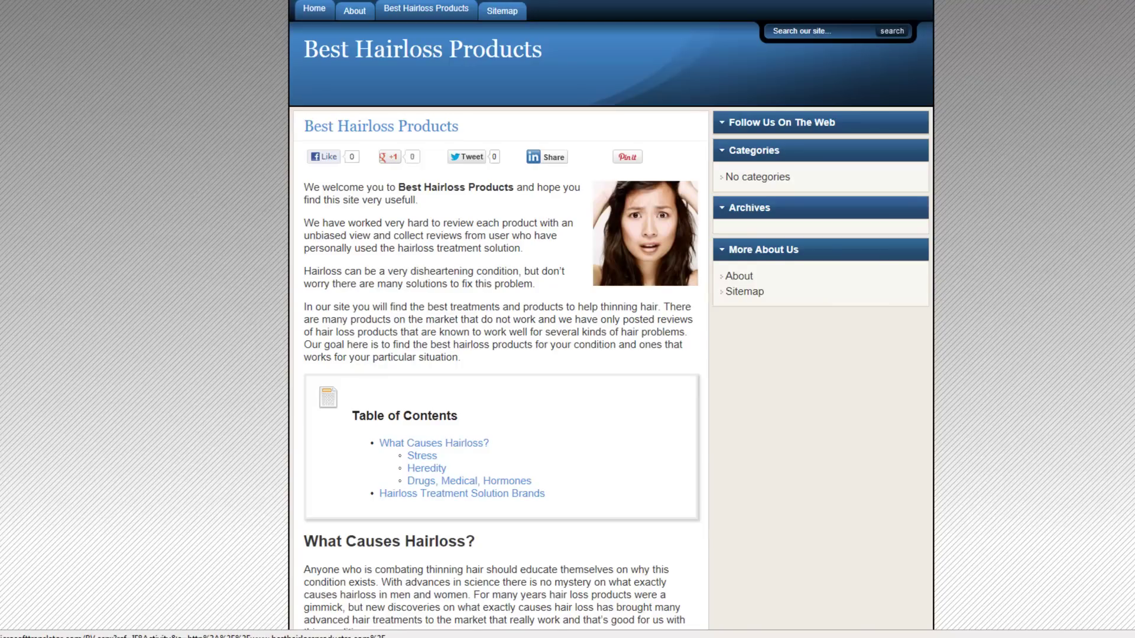
scroll(707, 294, "down", 7)
scroll(500, 319, "down", 6)
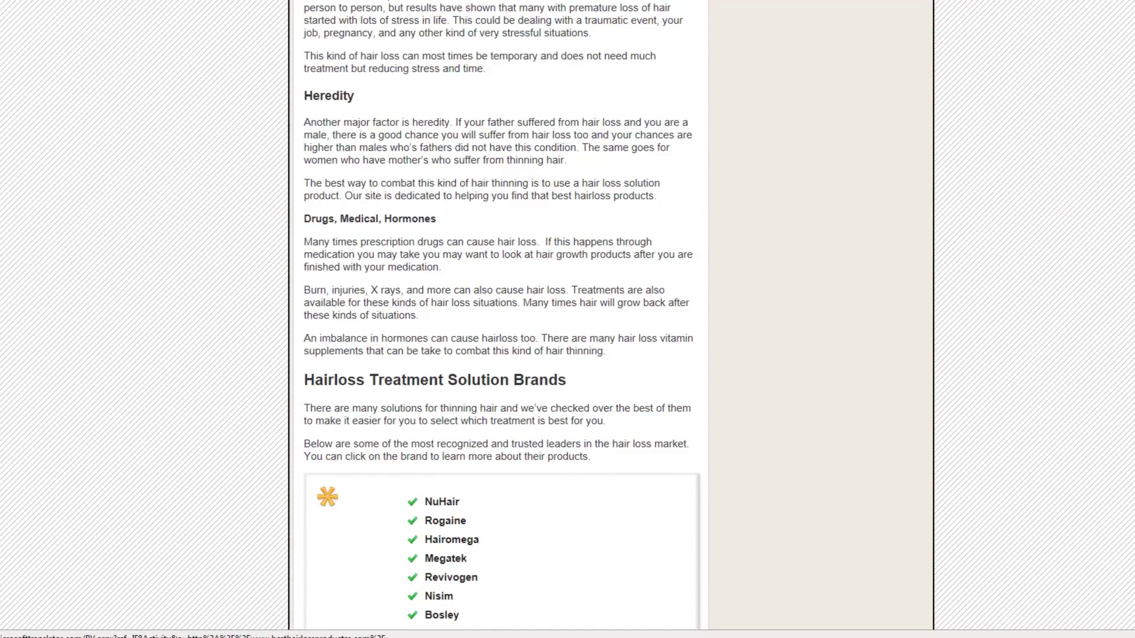
scroll(499, 320, "down", 2)
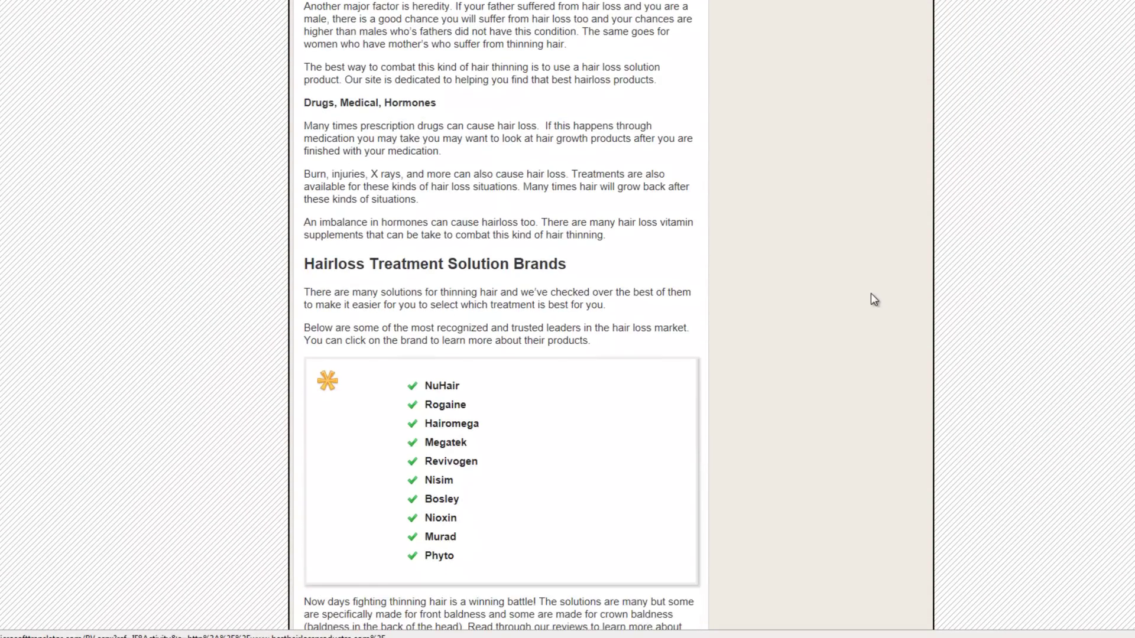
scroll(501, 286, "down", 8)
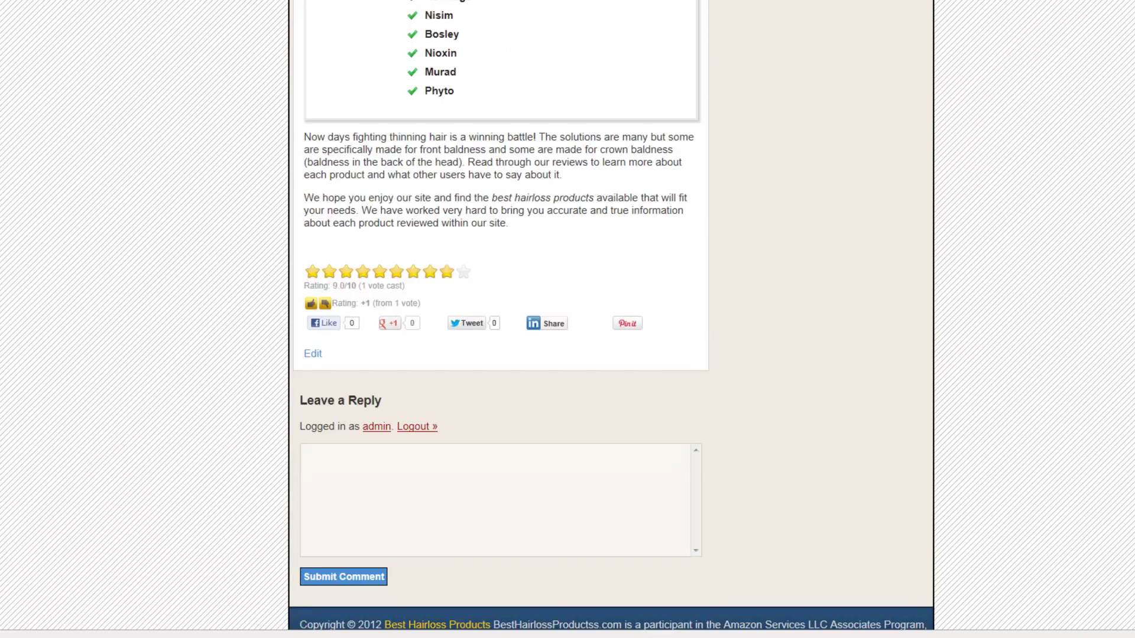
scroll(661, 201, "up", 19)
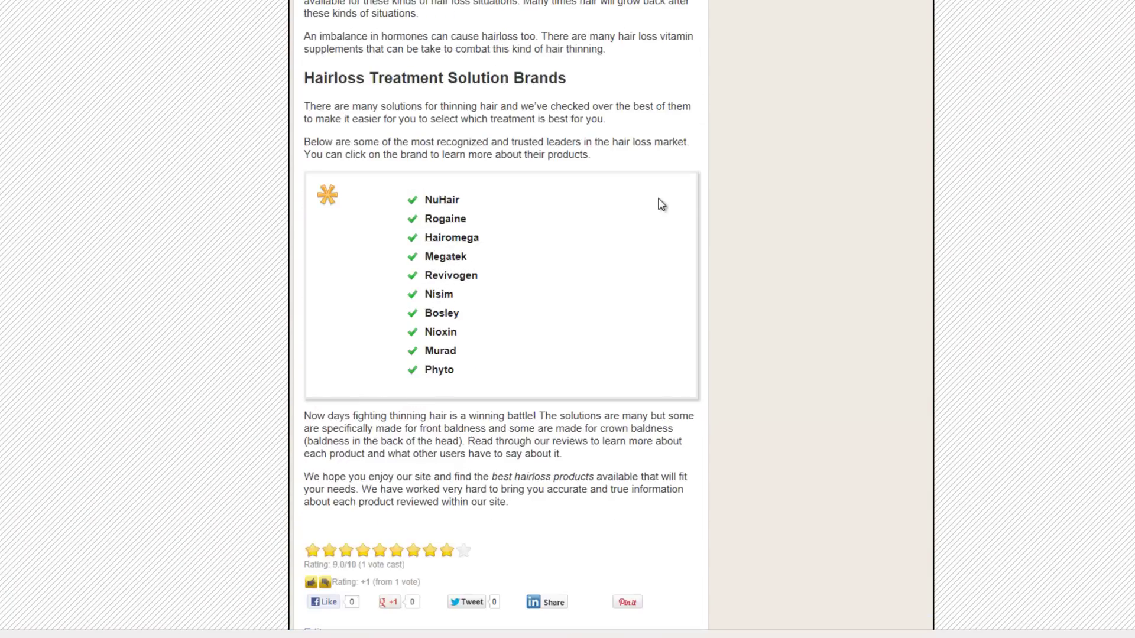
scroll(661, 205, "up", 3)
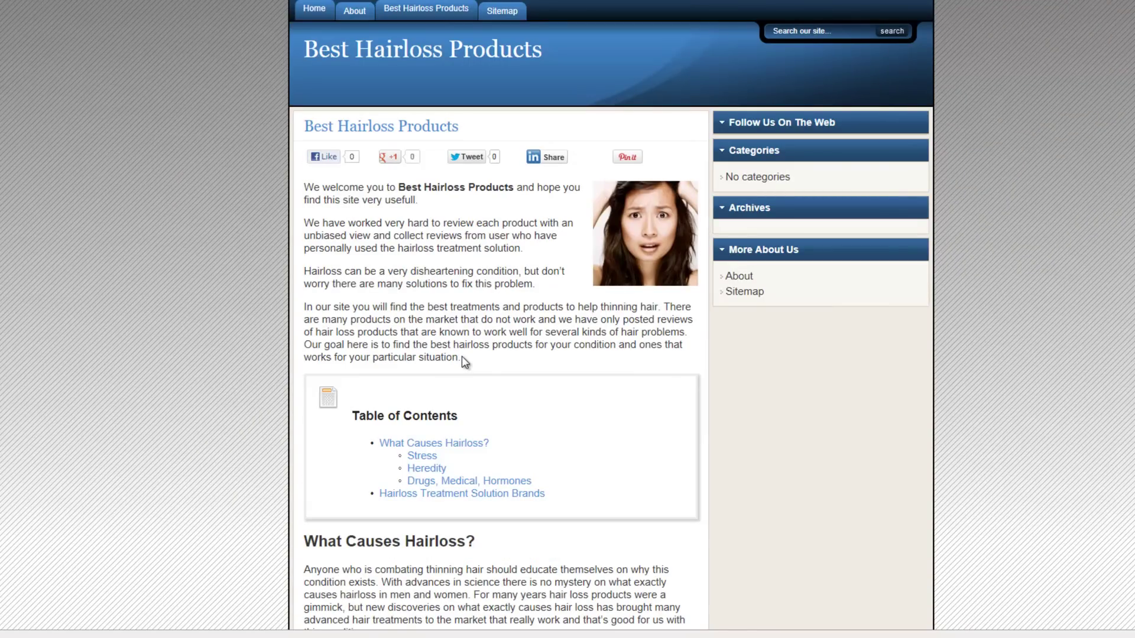
left_click_drag(467, 364, 317, 192)
left_click(441, 254)
scroll(568, 319, "down", 20)
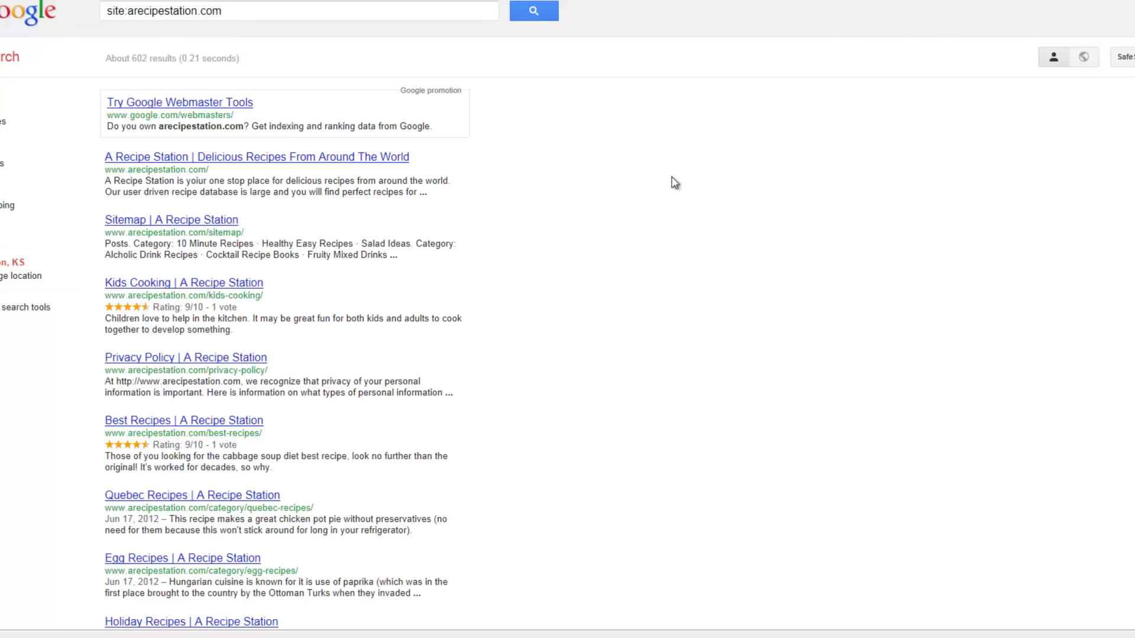
Switch to Google, run the search site:arecipestation.com, and highlight the star ratings under the Kids Cooking and Best Recipes results.
left_click(533, 10)
left_click_drag(154, 314, 359, 322)
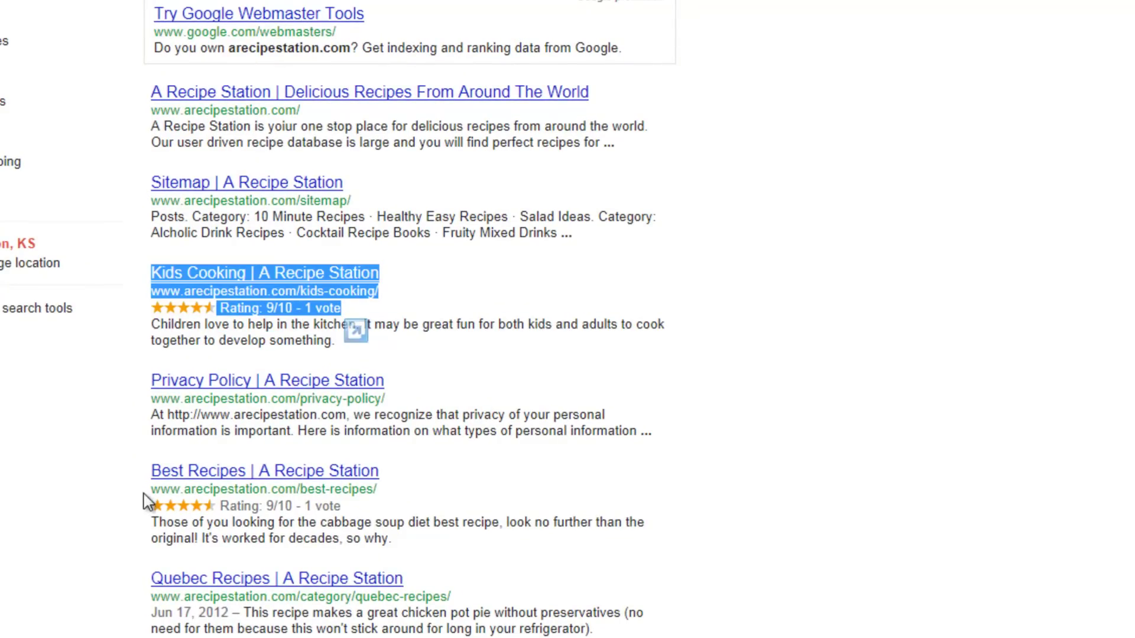
left_click_drag(152, 514, 322, 513)
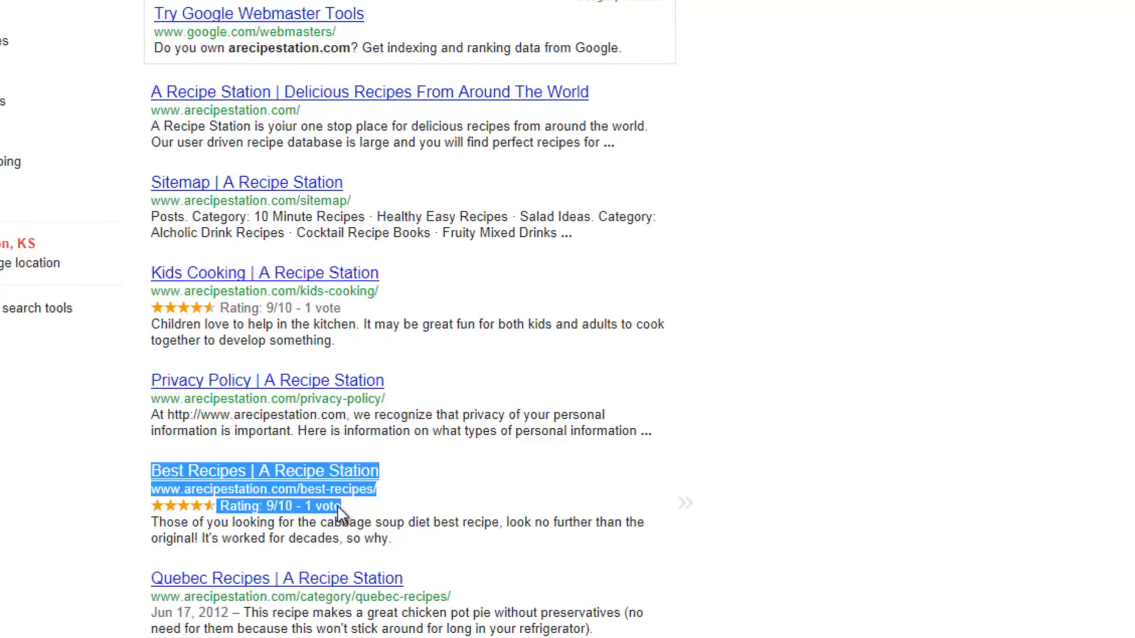
left_click(494, 510)
left_click_drag(423, 512, 149, 513)
Replace the query and search Google for "best hairloss products".
scroll(686, 502, "up", 3)
left_click_drag(380, 26, 124, 39)
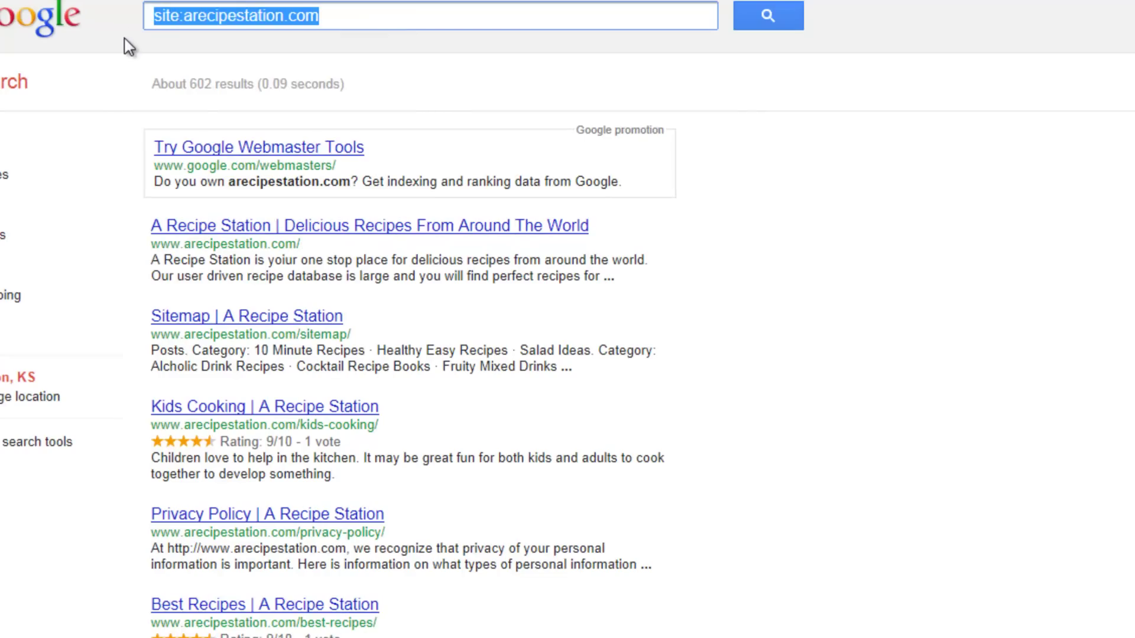
type("best")
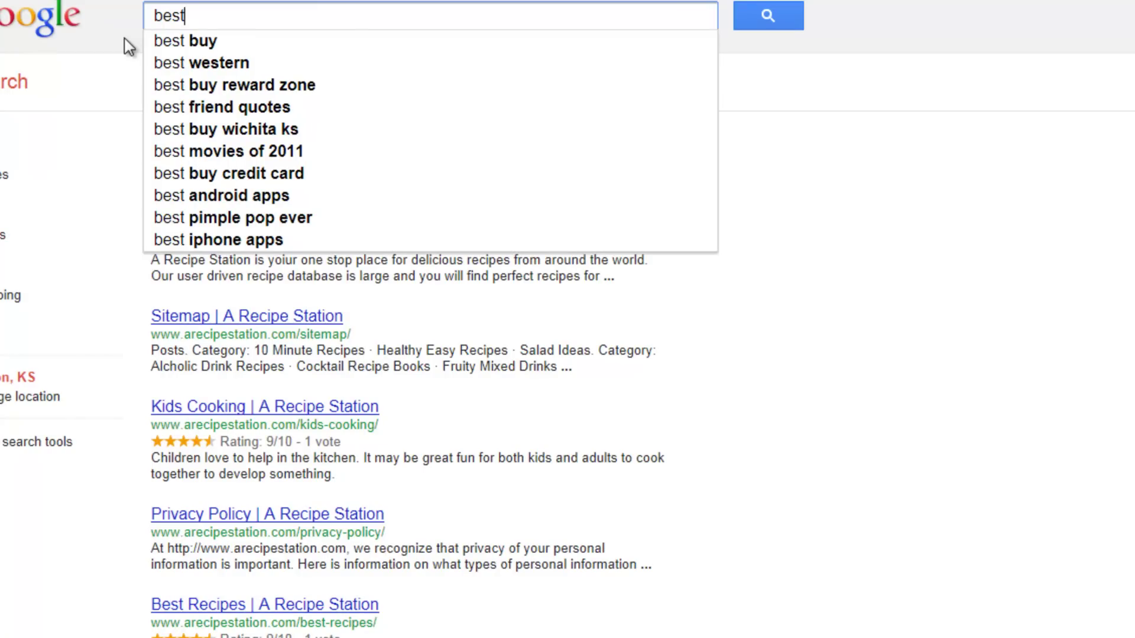
type("ha")
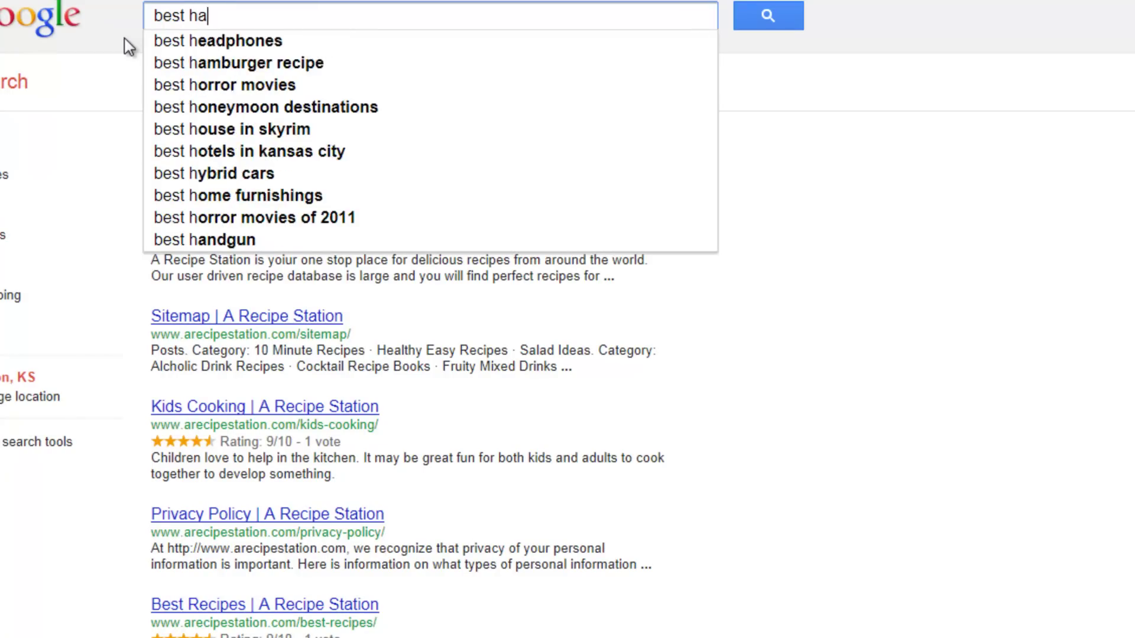
type("irloss products")
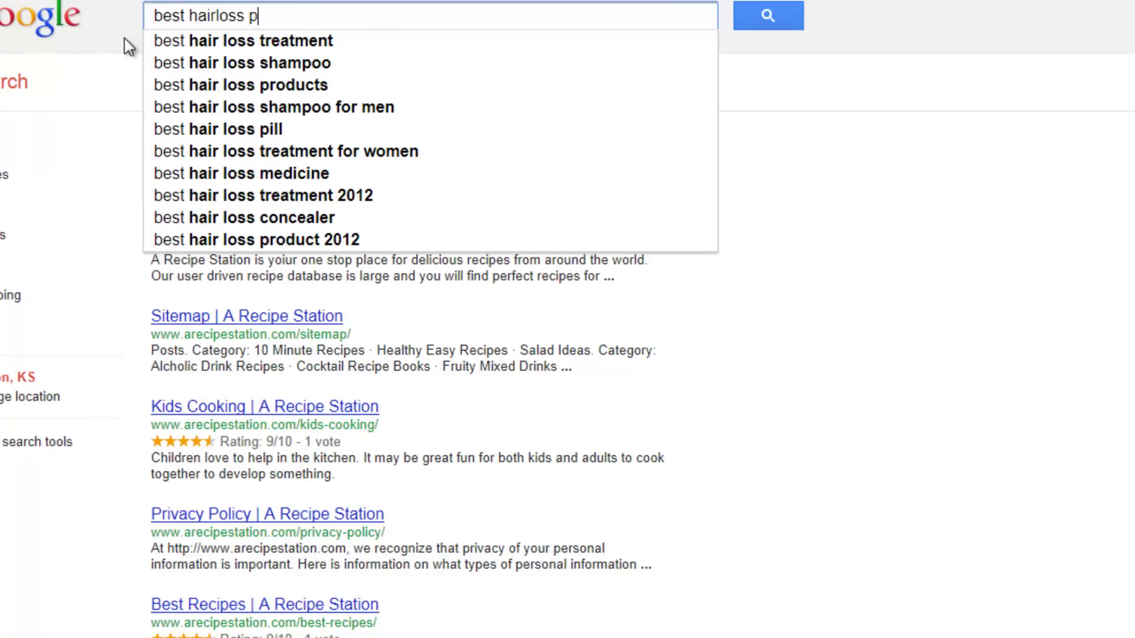
key("Return")
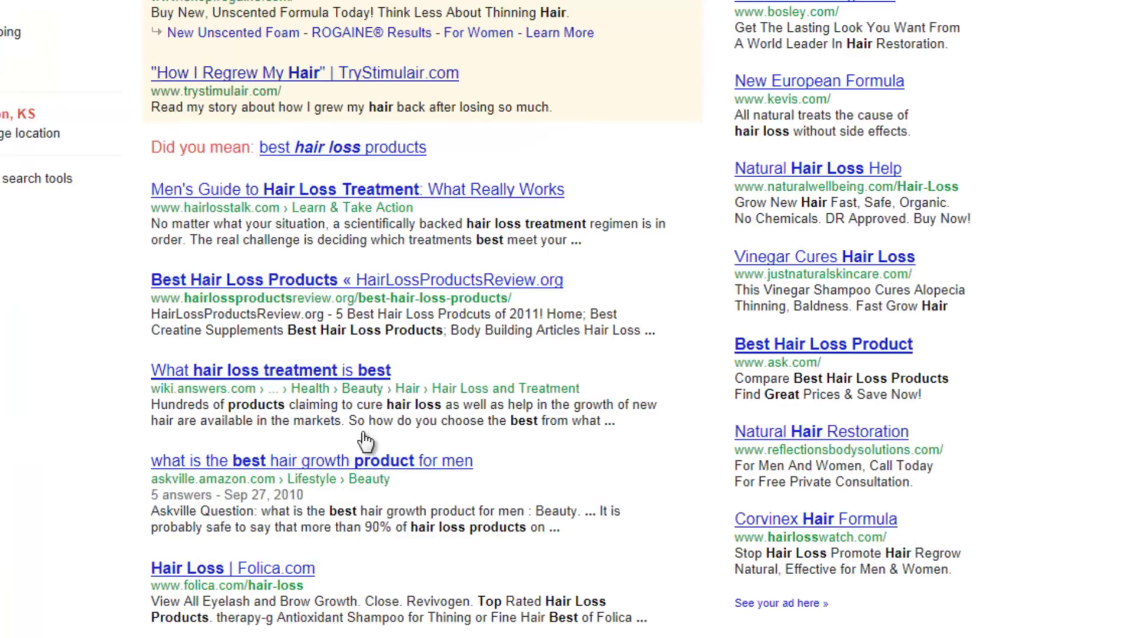
Check the hairloss results for star ratings and compare them with the Kids Cooking rating in the site:arecipestation.com results.
scroll(409, 236, "down", 4)
scroll(409, 236, "down", 4)
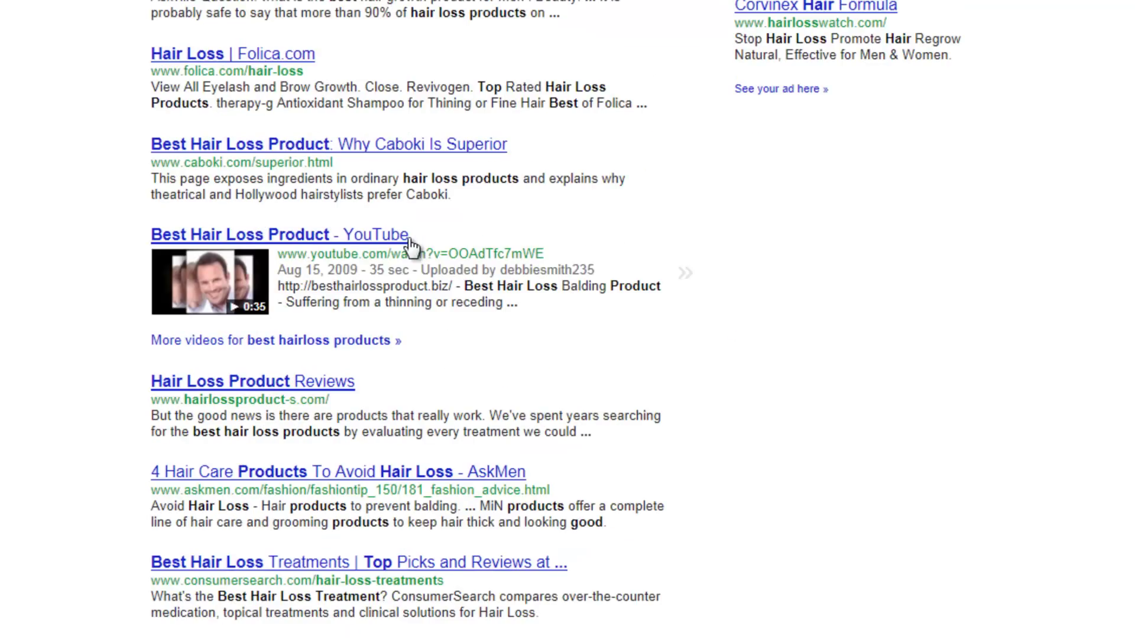
scroll(551, 489, "up", 12)
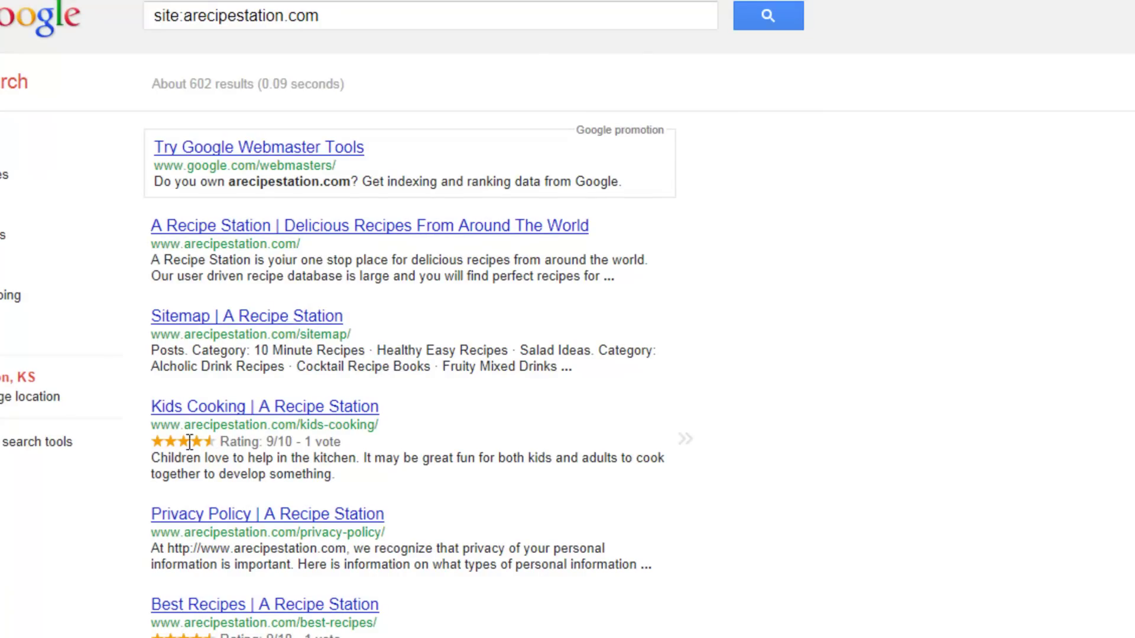
left_click_drag(156, 444, 149, 446)
left_click(152, 447)
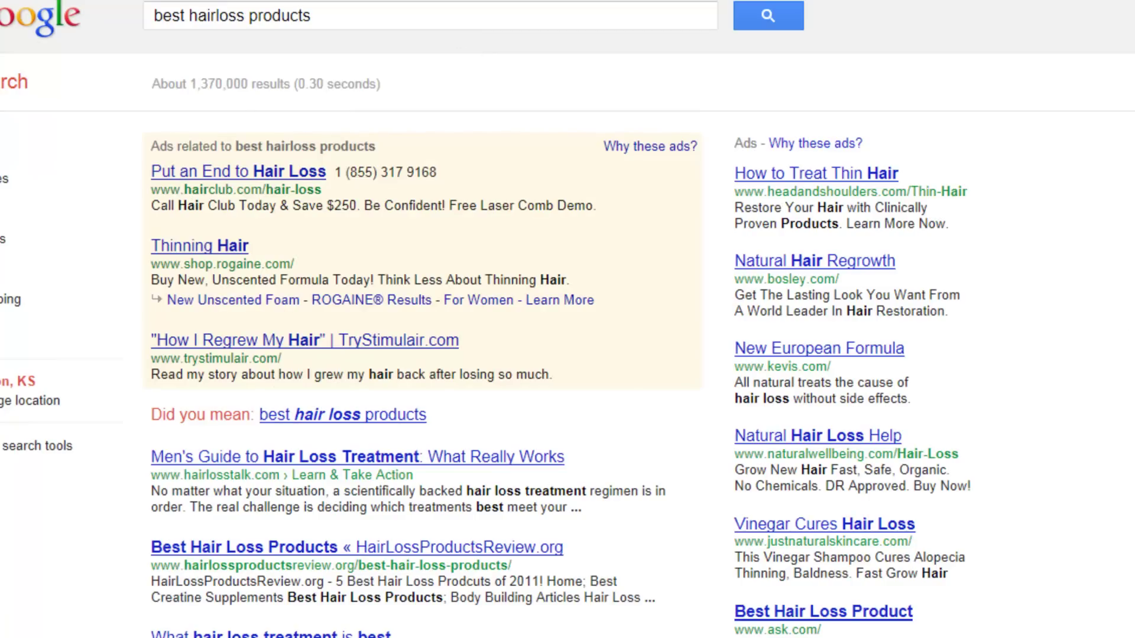
Examine the listings returned for "best hairloss products" and highlight the search phrase in the query.
scroll(672, 395, "down", 5)
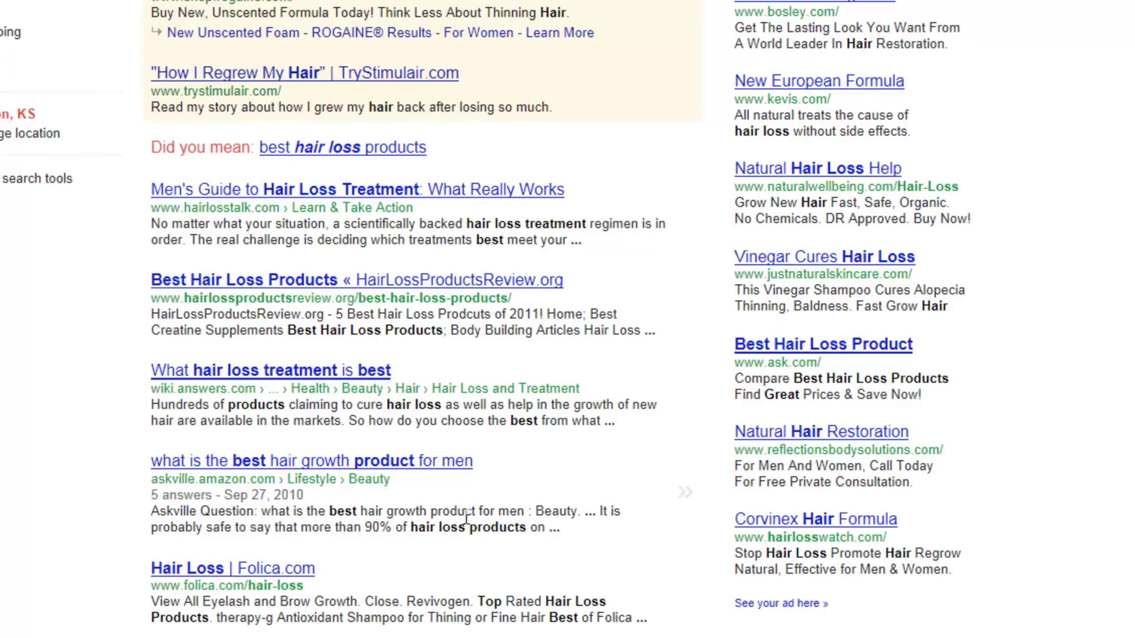
scroll(568, 319, "up", 5)
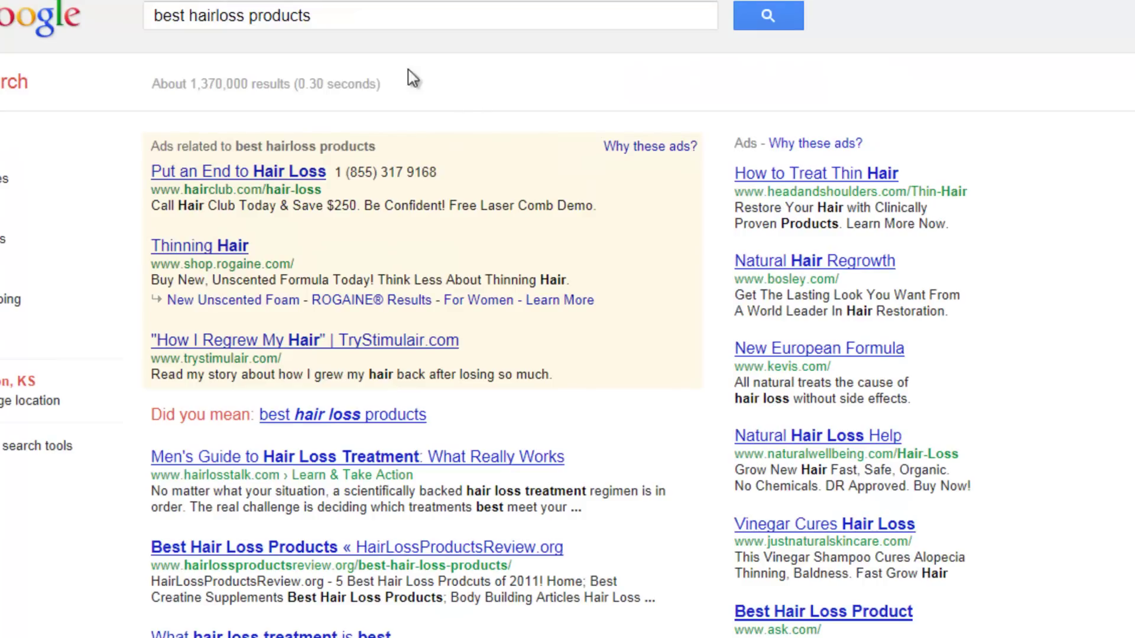
left_click_drag(324, 20, 172, 32)
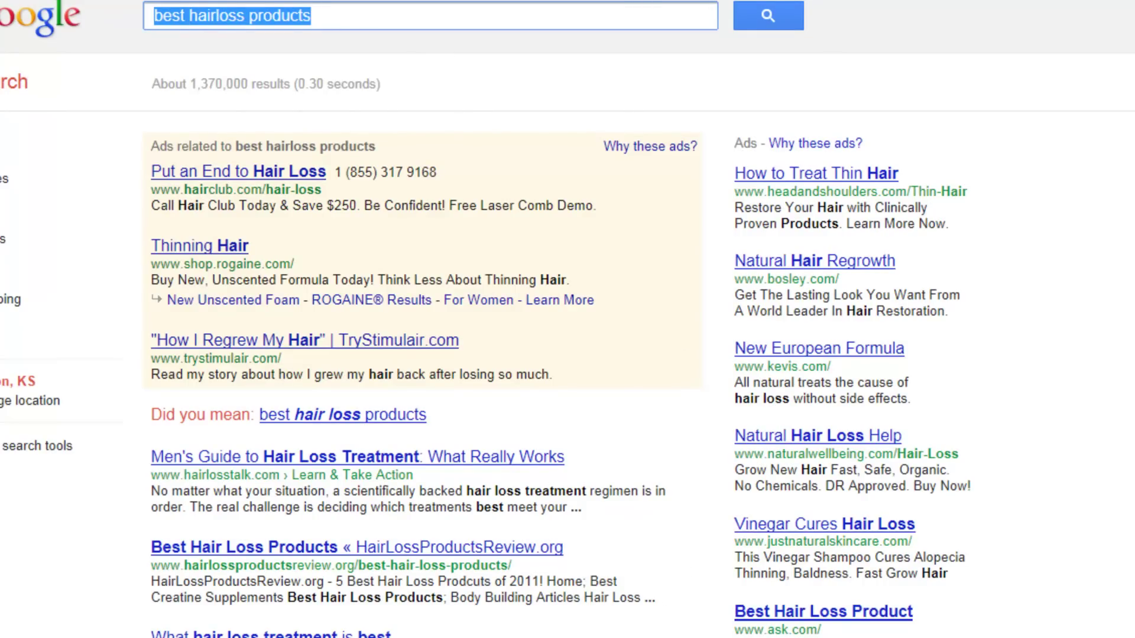
scroll(481, 471, "down", 5)
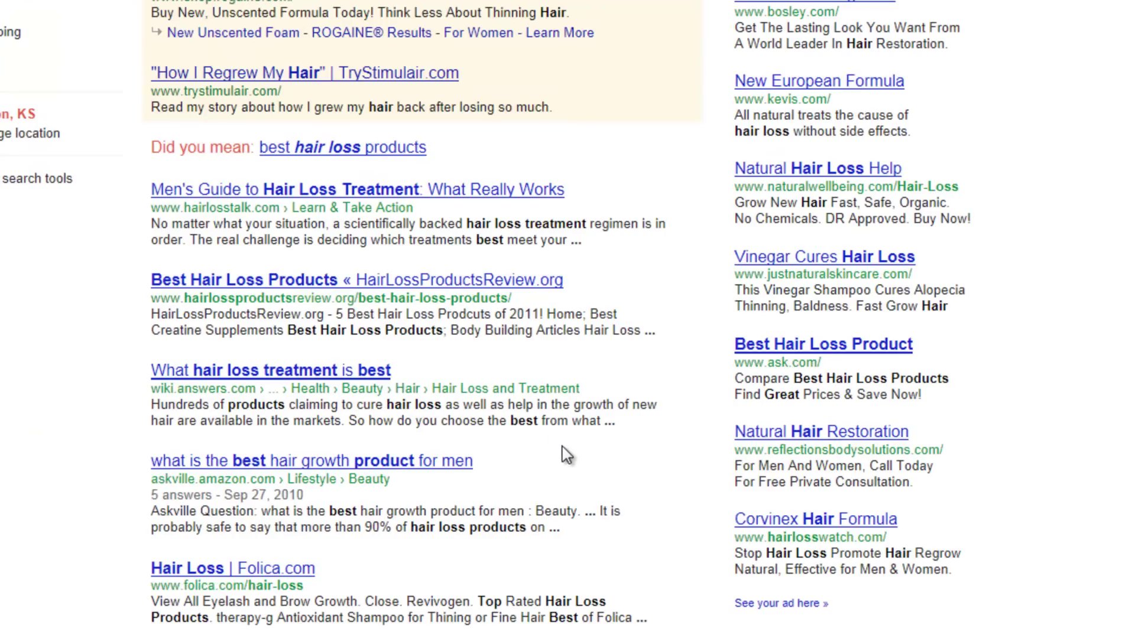
scroll(567, 456, "up", 5)
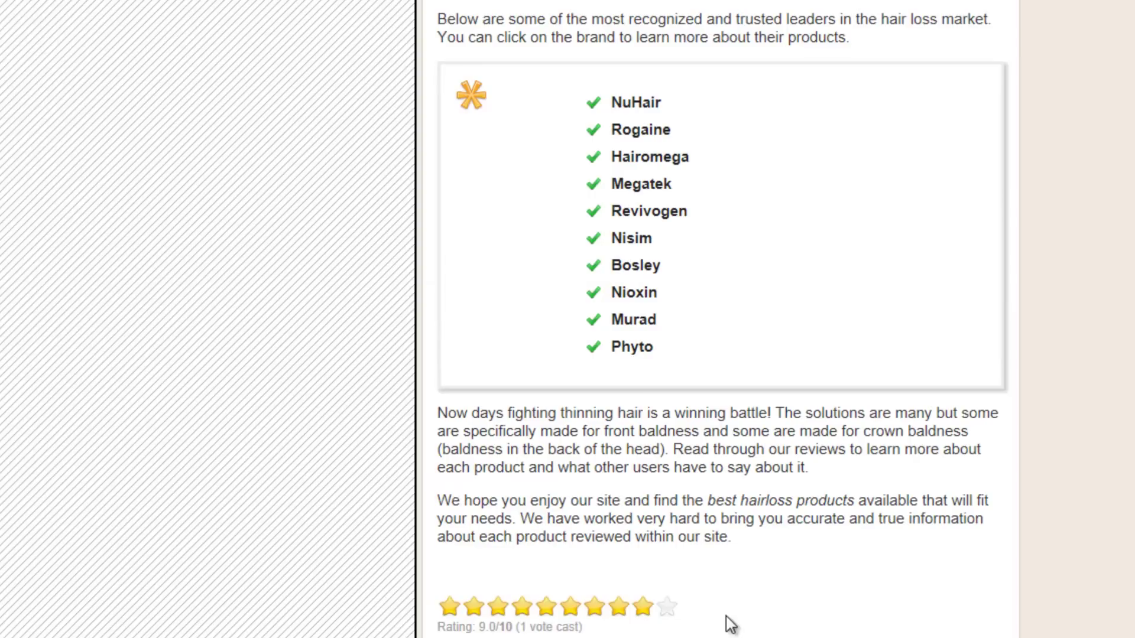
Switch to the live Best Hairloss Products page, check its brand list and star rating, and highlight the introduction paragraphs.
scroll(721, 319, "up", 3)
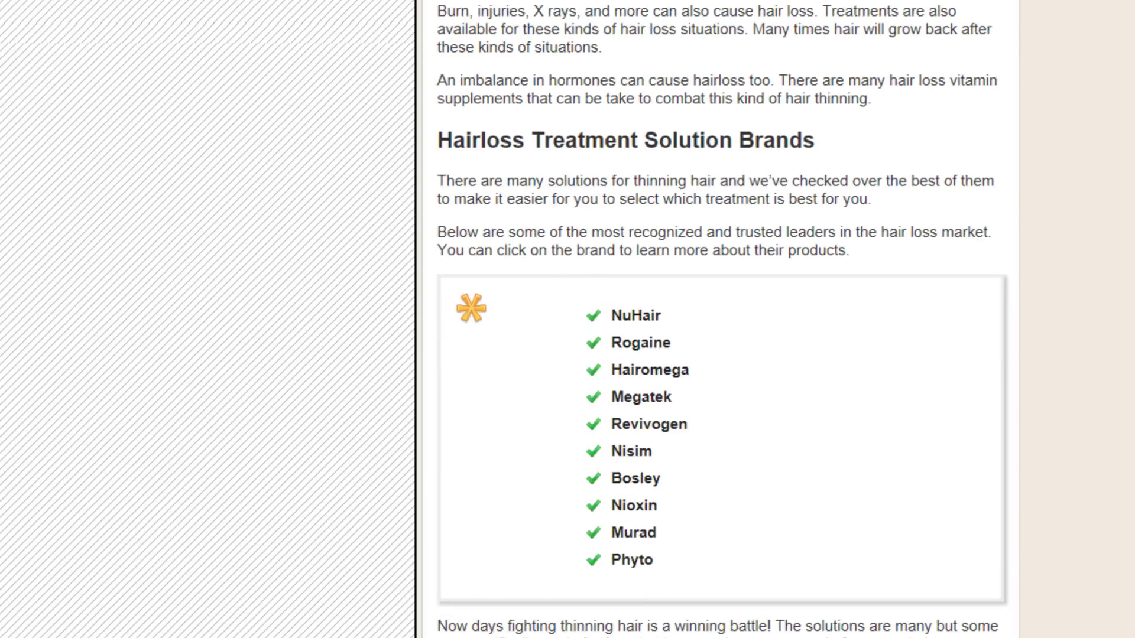
scroll(775, 517, "down", 4)
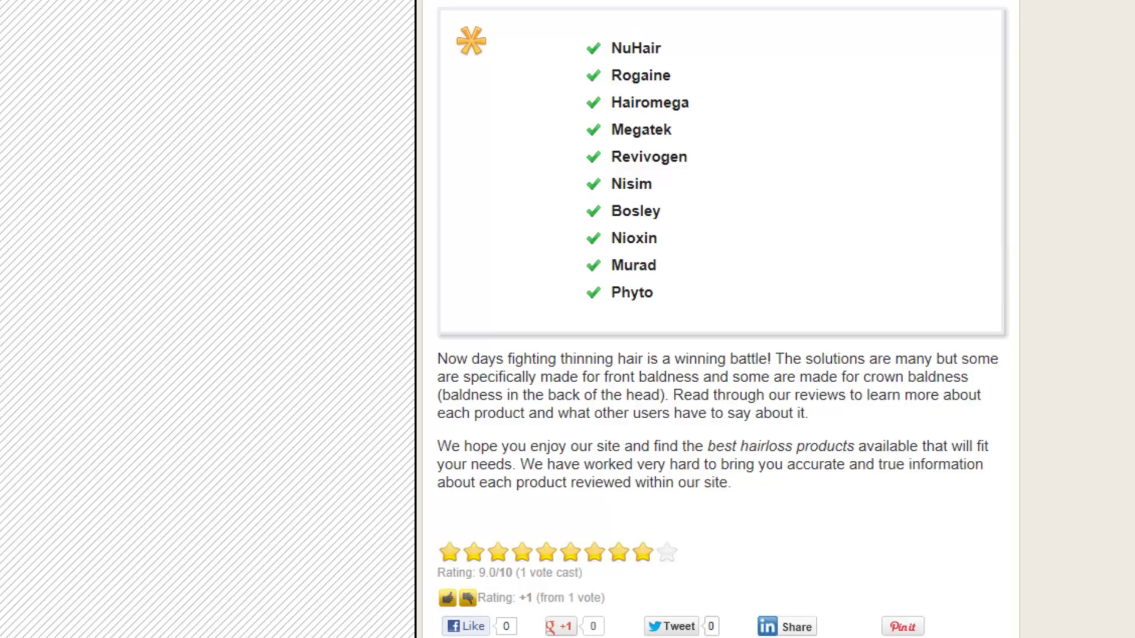
scroll(715, 319, "up", 15)
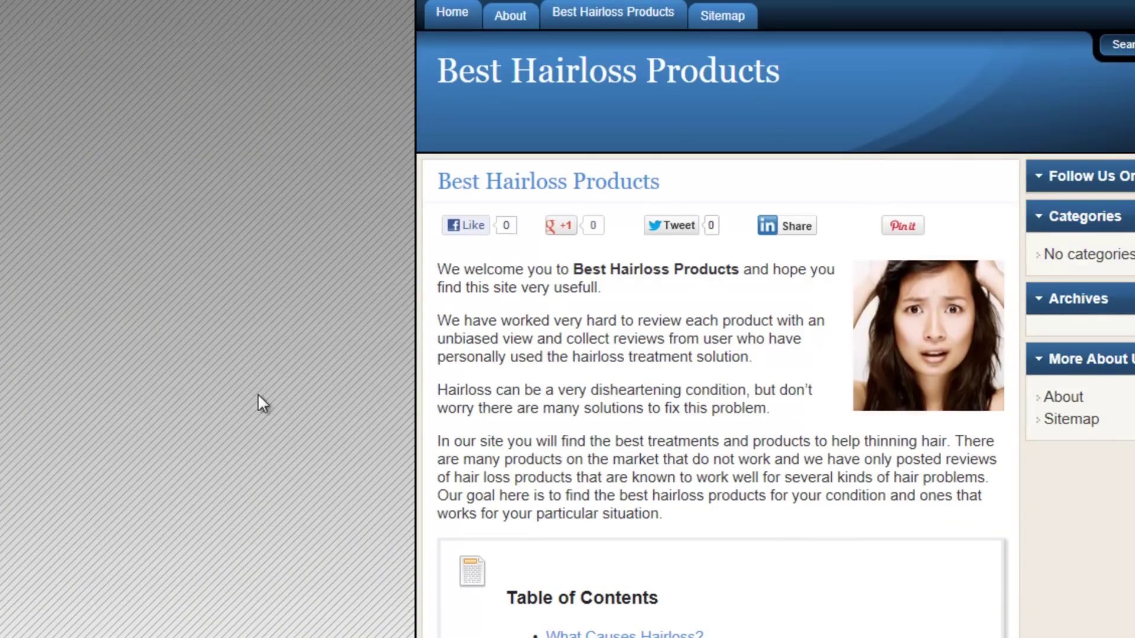
left_click_drag(313, 144, 324, 591)
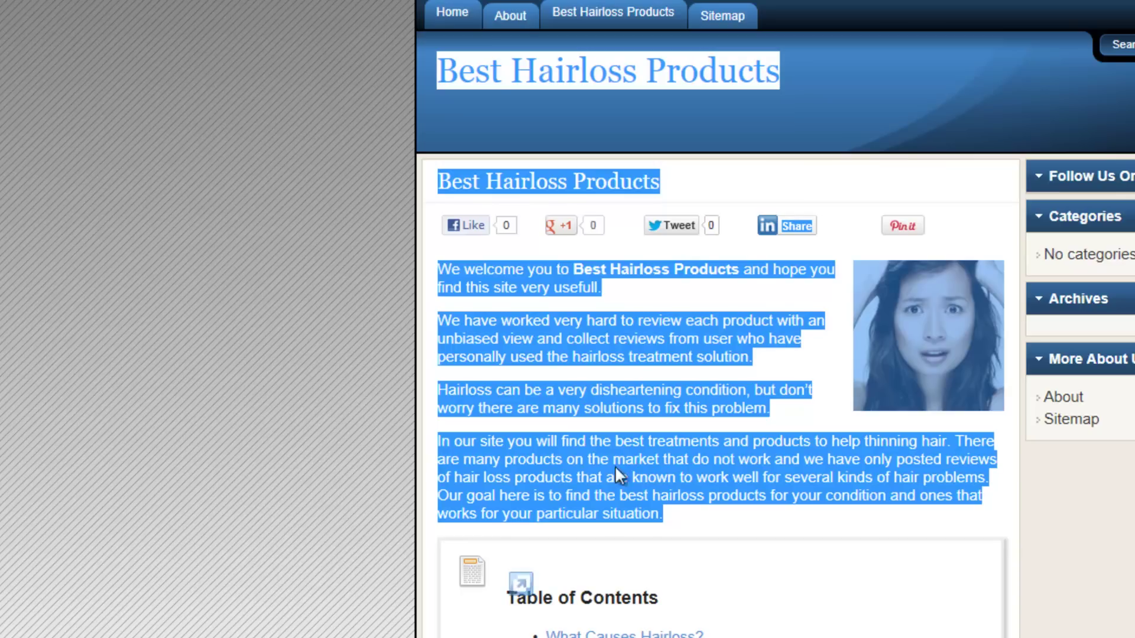
left_click(615, 466)
left_click_drag(444, 273, 703, 519)
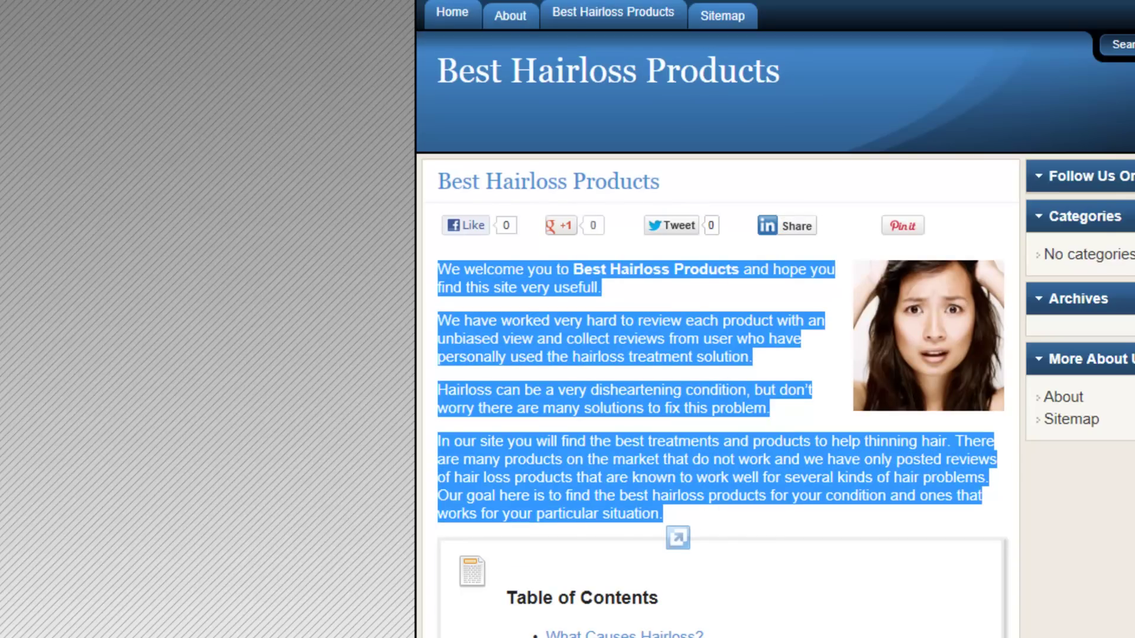
Clear the text highlight and review the full page from the introduction and table of contents down to the star rating and reply section.
scroll(715, 355, "down", 15)
scroll(715, 355, "down", 8)
scroll(715, 355, "up", 20)
left_click(1103, 606)
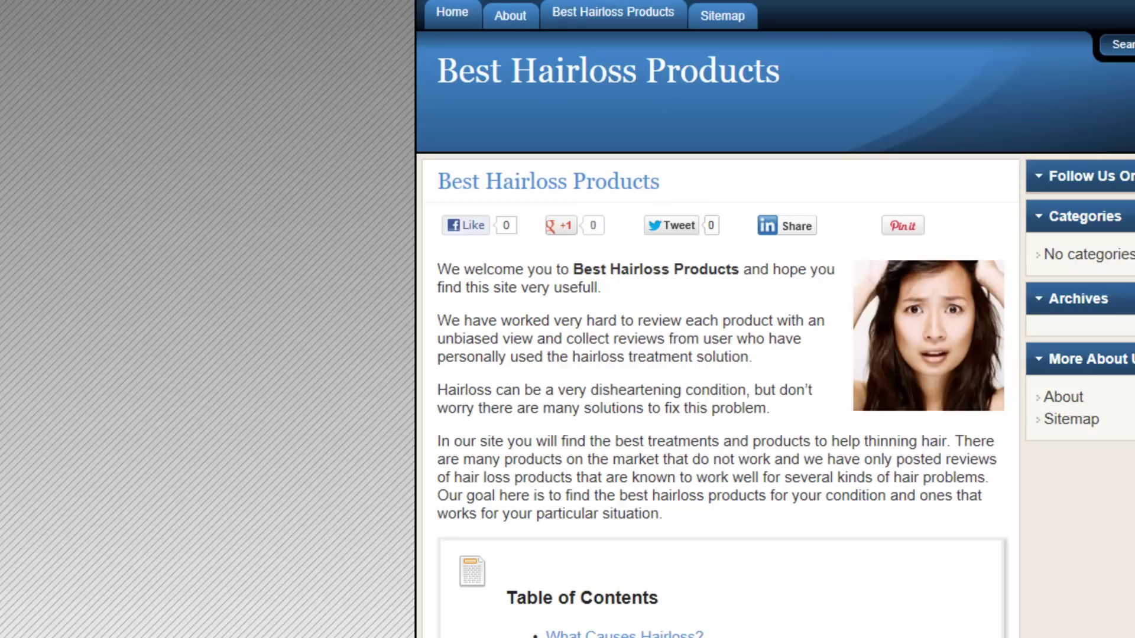
scroll(715, 319, "down", 6)
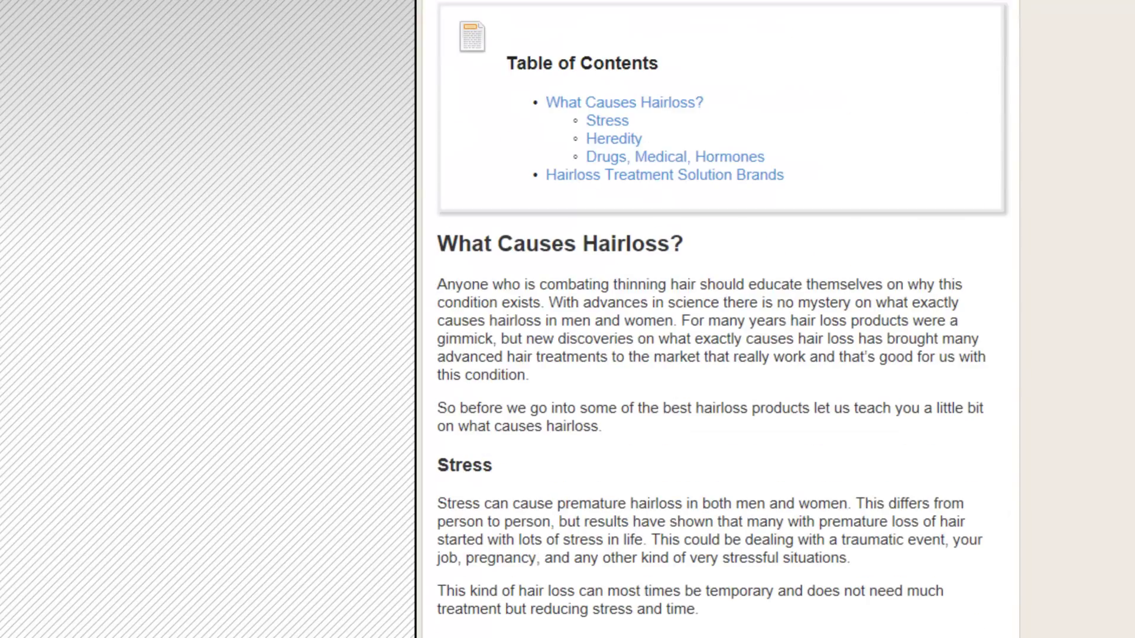
scroll(715, 319, "down", 20)
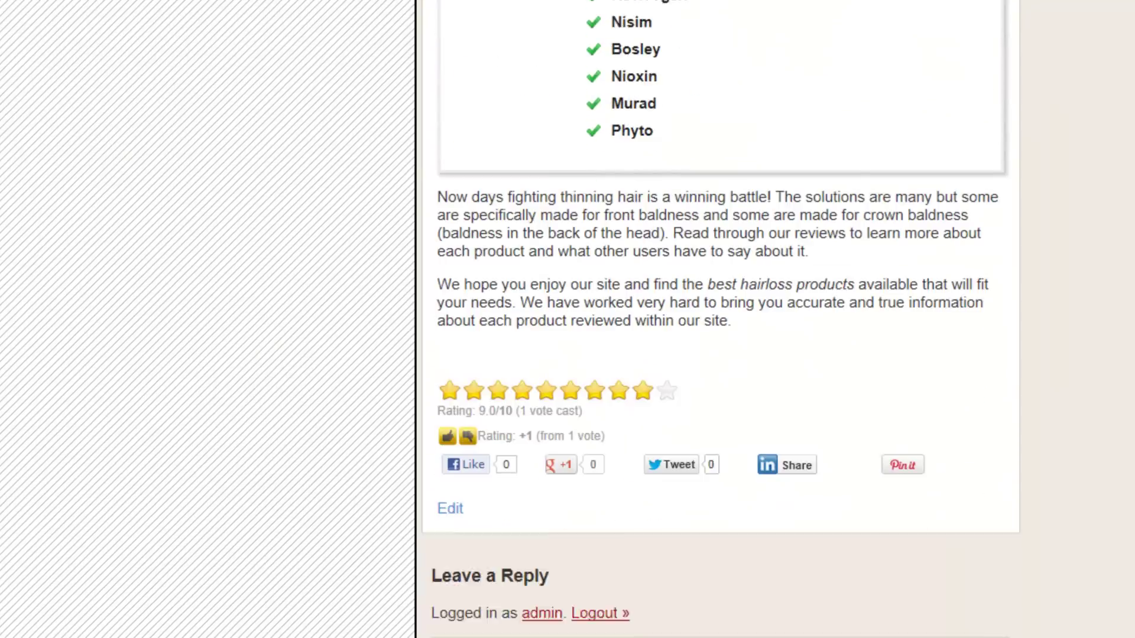
scroll(715, 319, "up", 20)
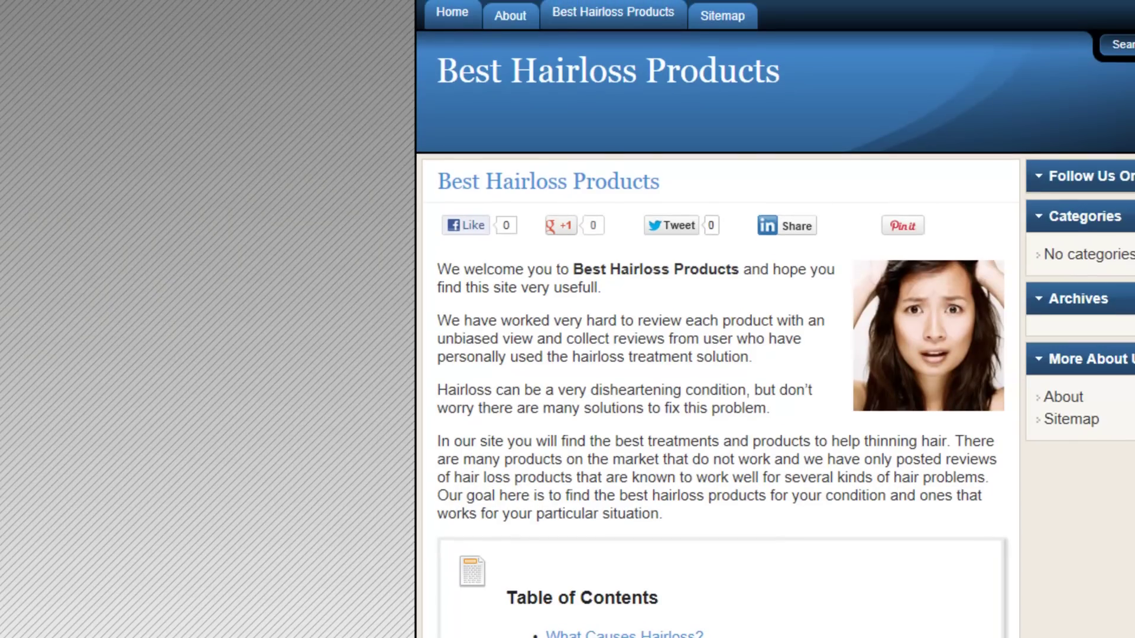